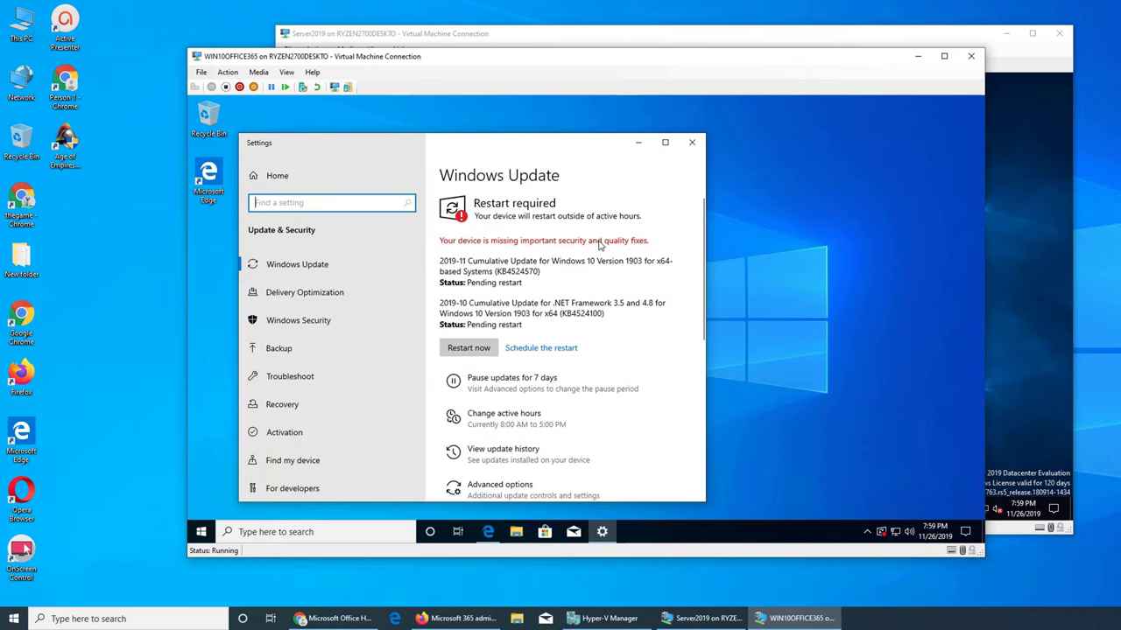
- Close the Windows Update settings, refresh the desktop and launch Edge in the VM
{"action": "left_click", "coordinate": [691, 142]}
{"action": "right_click", "coordinate": [504, 210]}
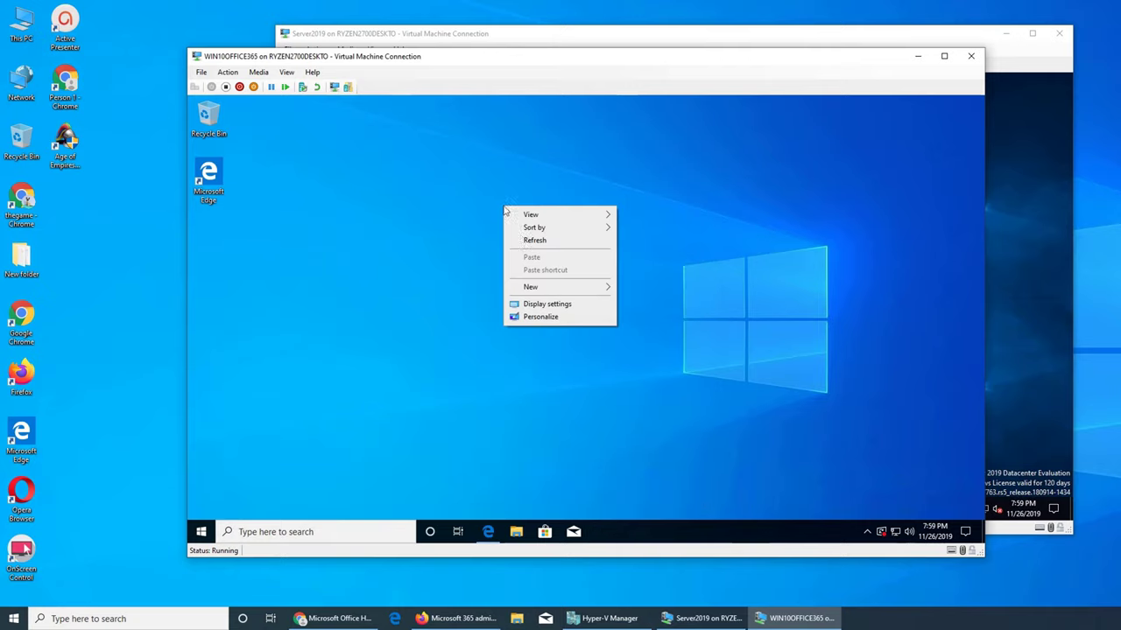
{"action": "left_click", "coordinate": [531, 248]}
{"action": "left_click", "coordinate": [487, 532]}
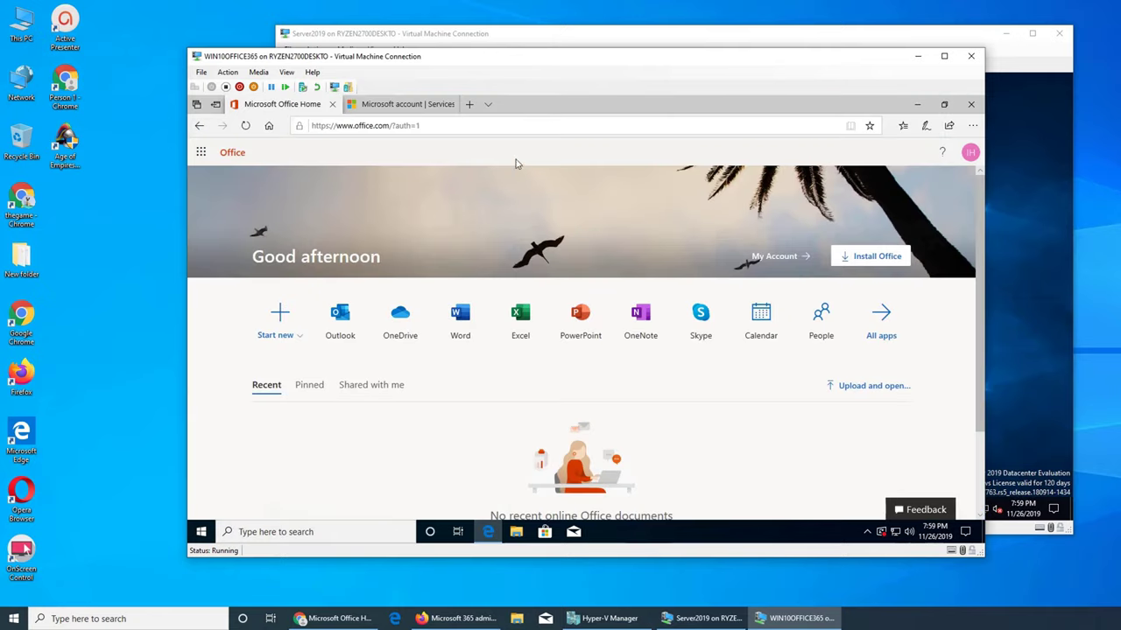
- Search Edge for 'microsoft assess' and pick the Microsoft Assessment and Planning Toolkit suggestion
{"action": "left_click", "coordinate": [497, 133]}
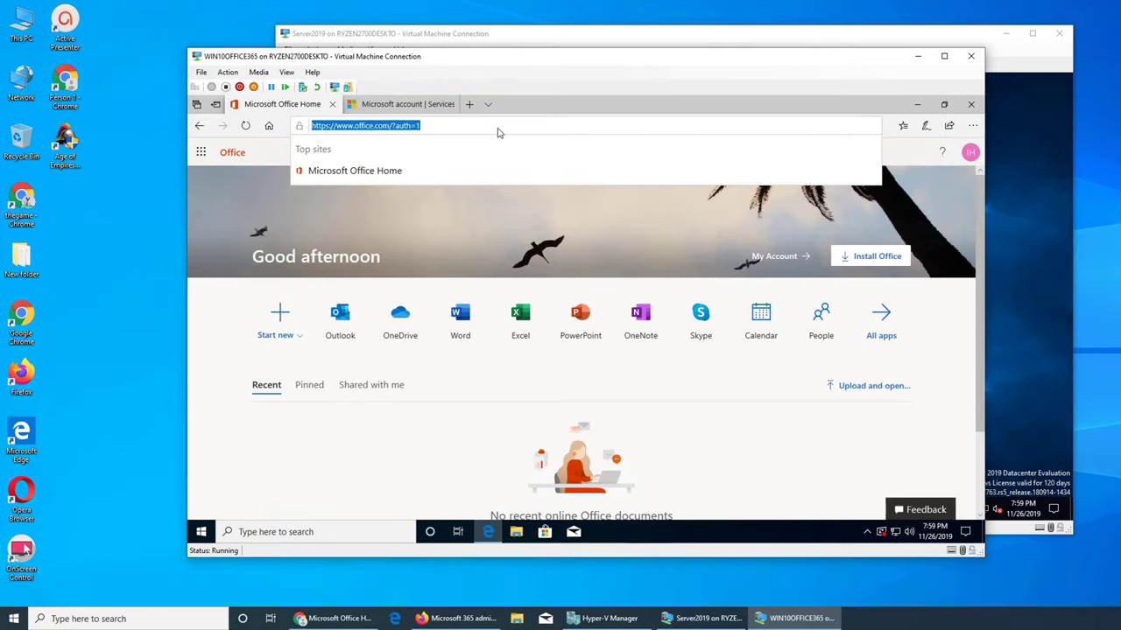
{"action": "left_click", "coordinate": [972, 153]}
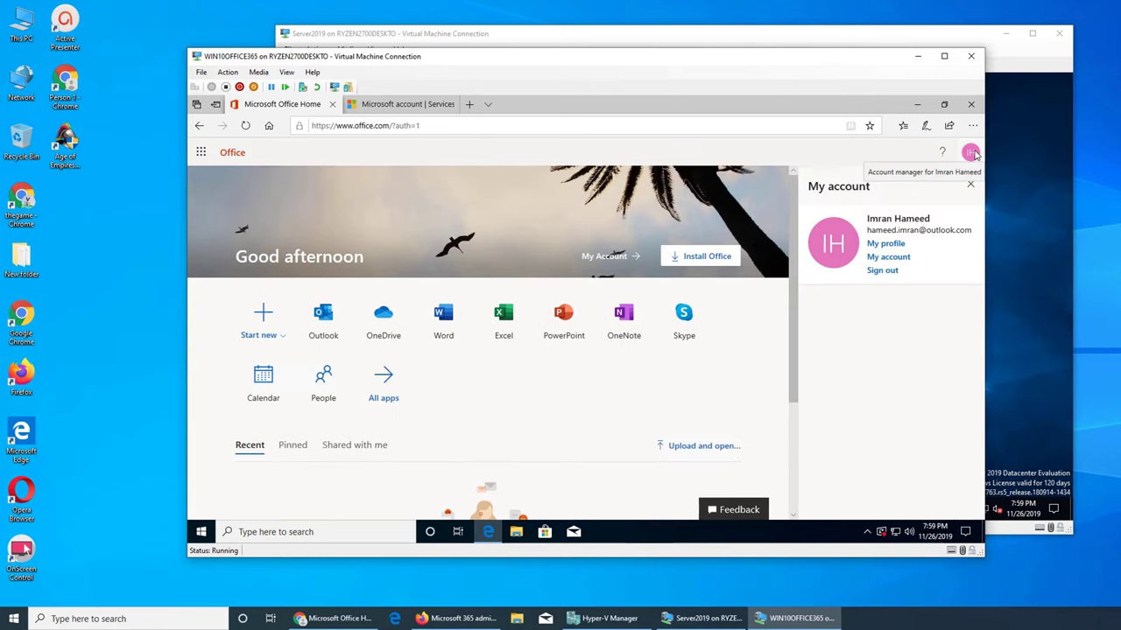
{"action": "left_click", "coordinate": [972, 154]}
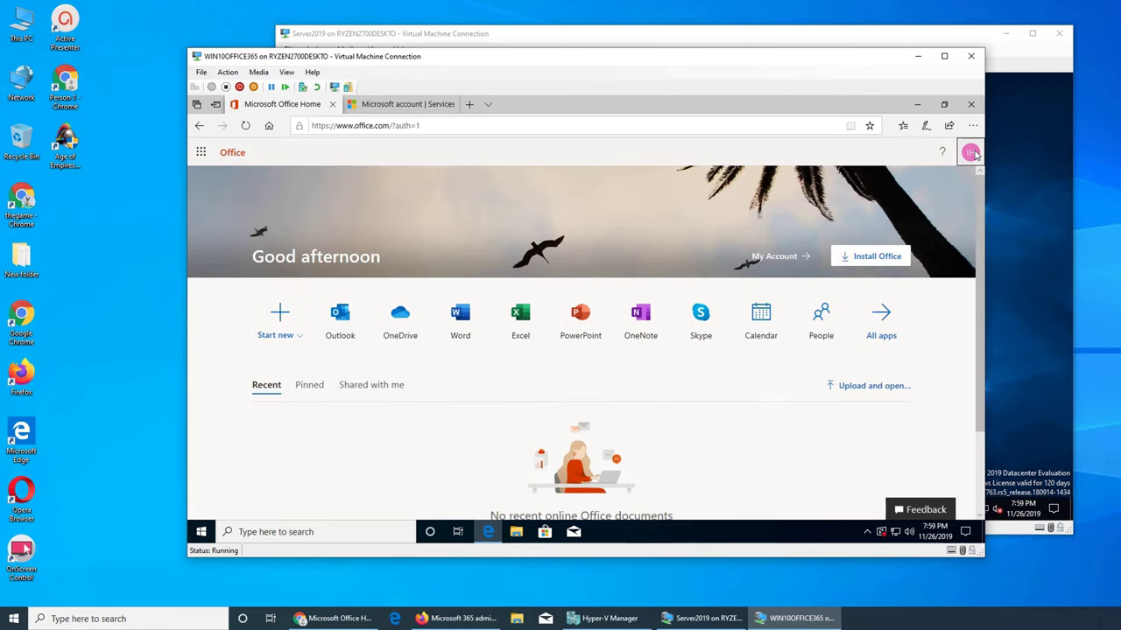
{"action": "left_click", "coordinate": [625, 125]}
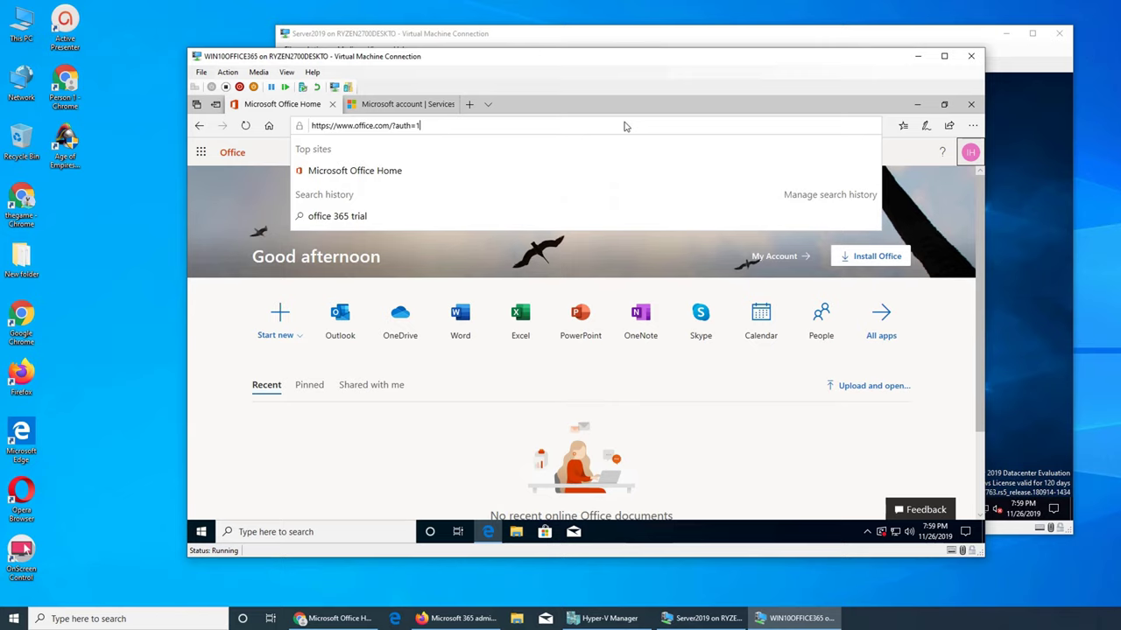
{"action": "triple_click", "coordinate": [417, 125]}
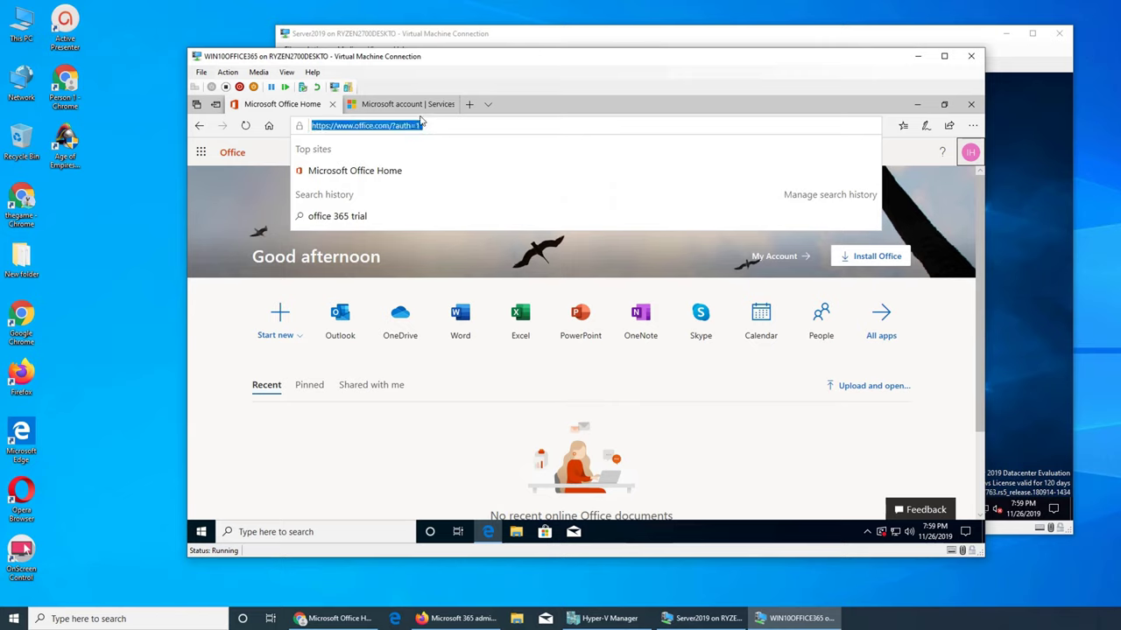
{"action": "type", "text": "microsoft asse"}
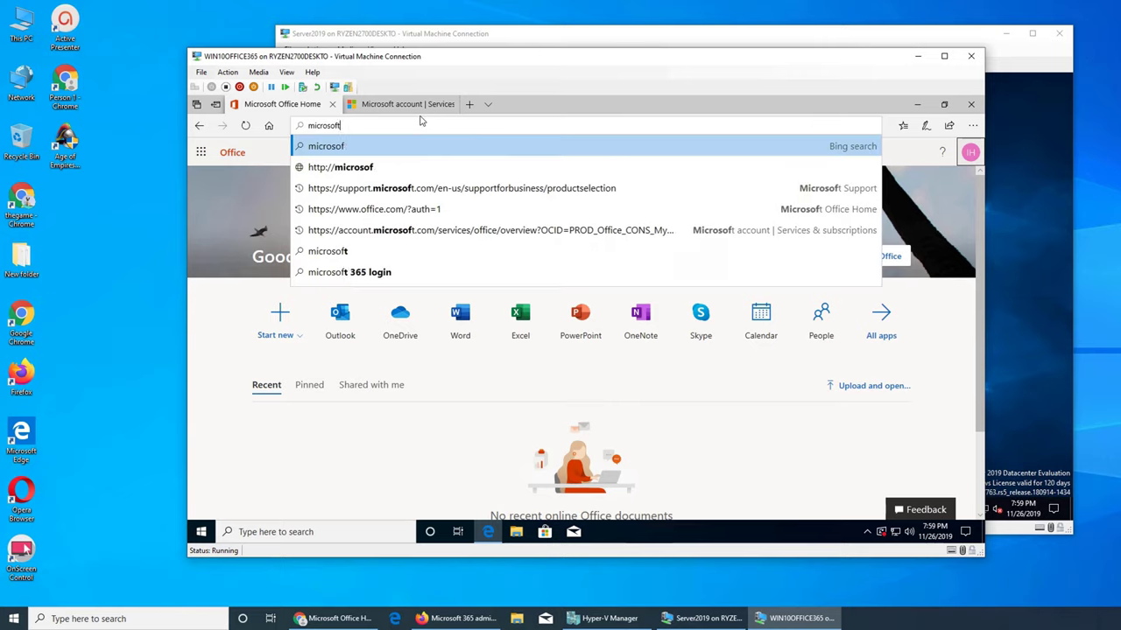
{"action": "type", "text": "ss"}
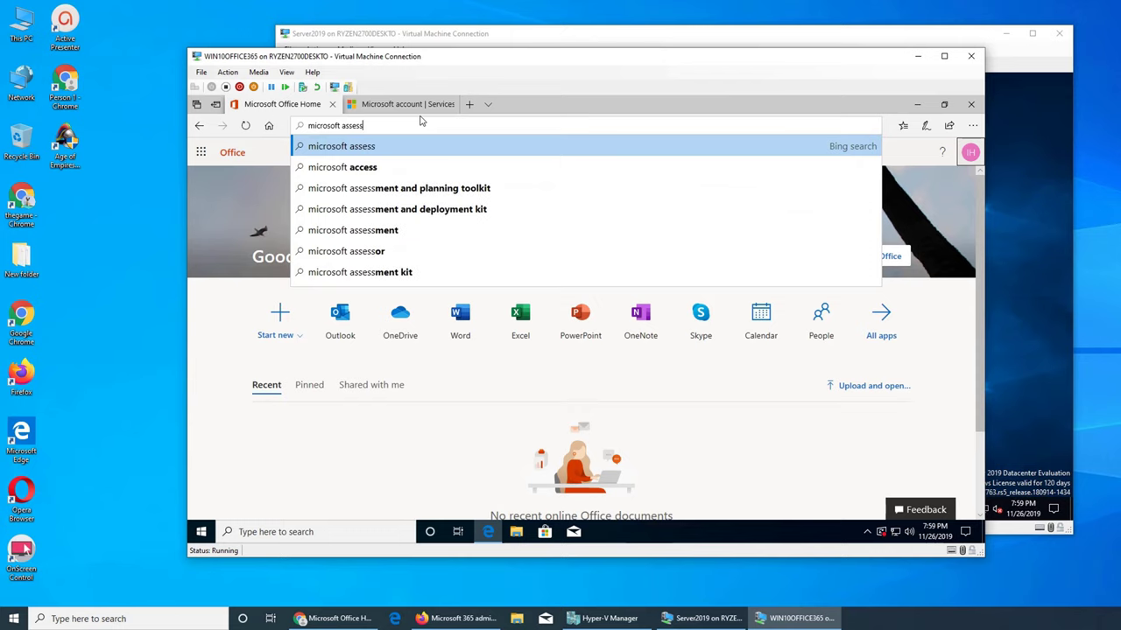
{"action": "left_click", "coordinate": [450, 187]}
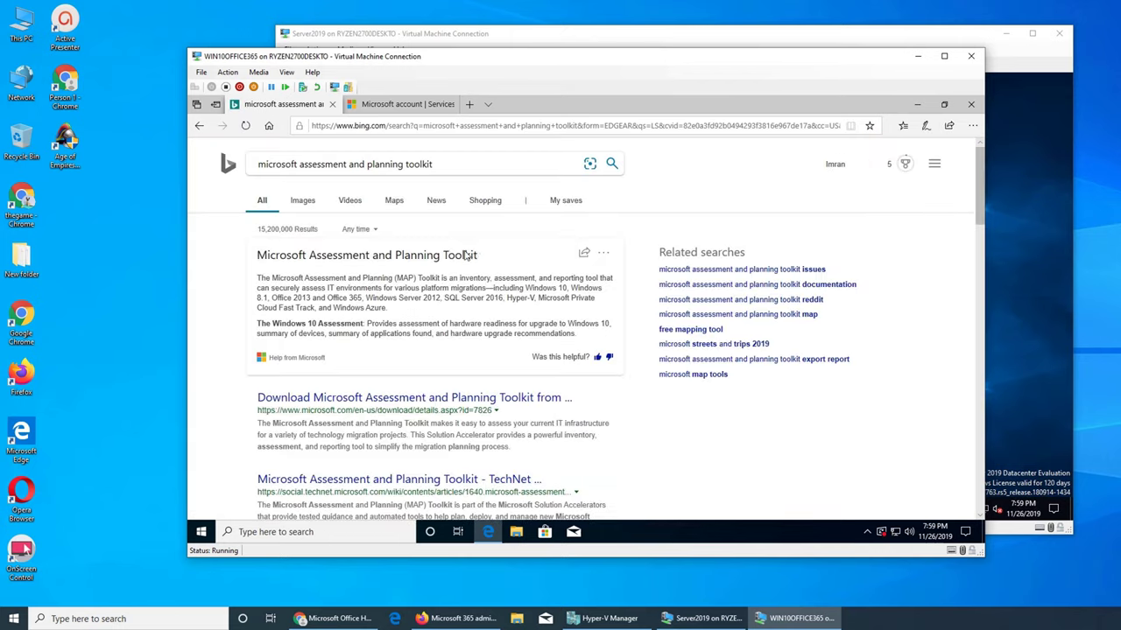
- Open the toolkit's Microsoft Download Center page and look over it
{"action": "left_click", "coordinate": [432, 399]}
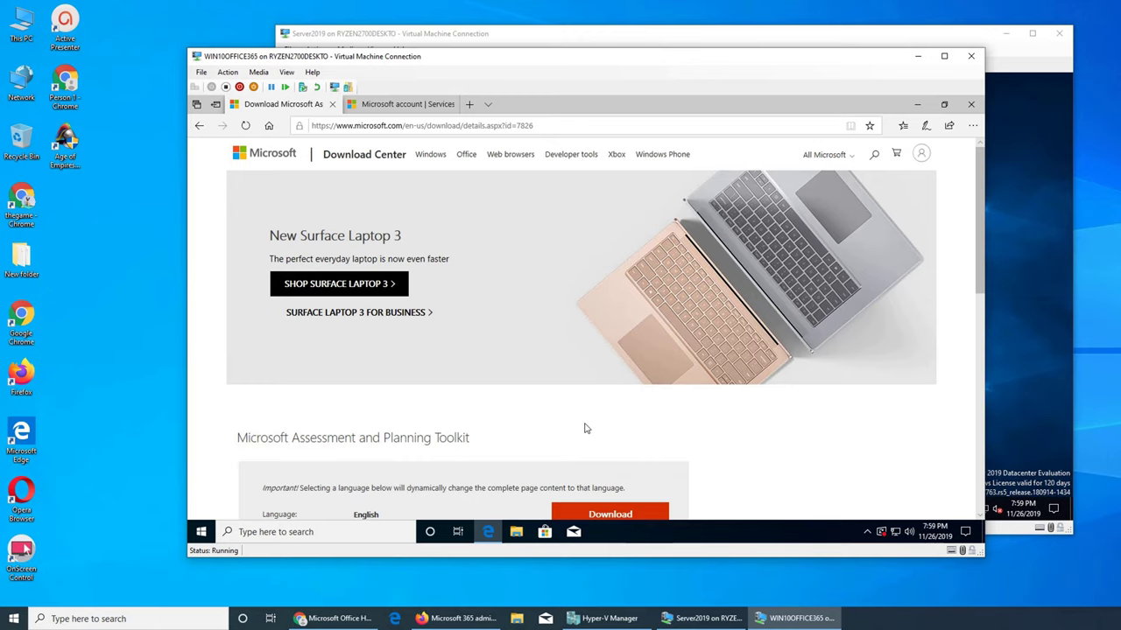
{"action": "scroll", "coordinate": [585, 428], "scroll_direction": "down", "scroll_amount": 2}
{"action": "scroll", "coordinate": [586, 428], "scroll_direction": "up", "scroll_amount": 2}
{"action": "scroll", "coordinate": [586, 429], "scroll_direction": "down", "scroll_amount": 3}
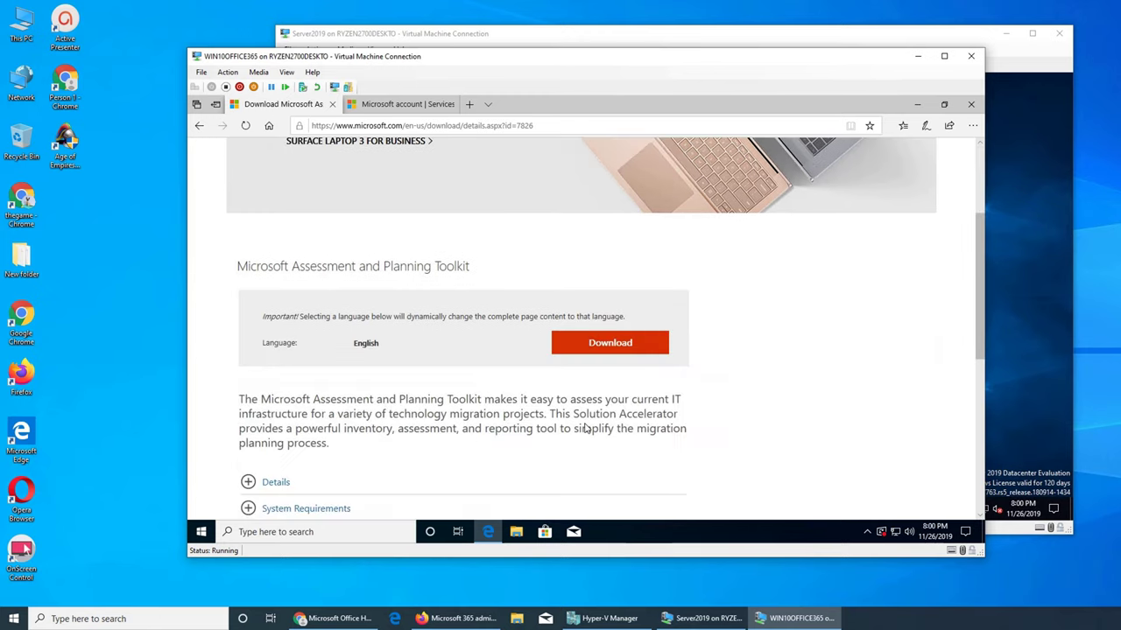
- Download MAPSetup.exe, run the installer and minimize Edge to reveal the setup wizard
{"action": "left_click", "coordinate": [610, 354]}
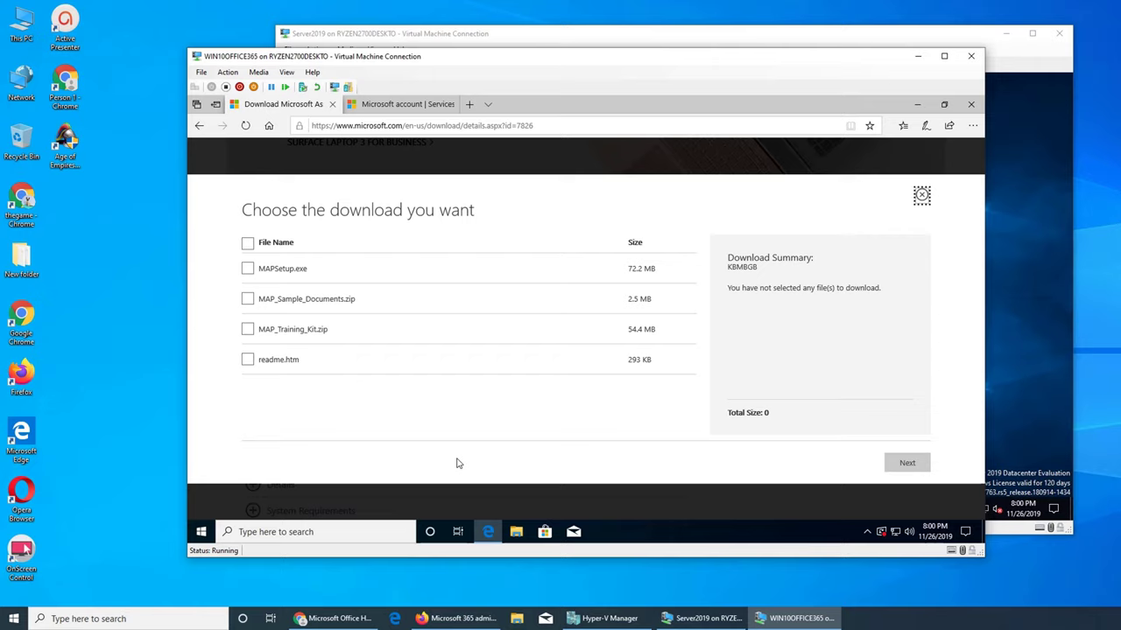
{"action": "left_click", "coordinate": [248, 271]}
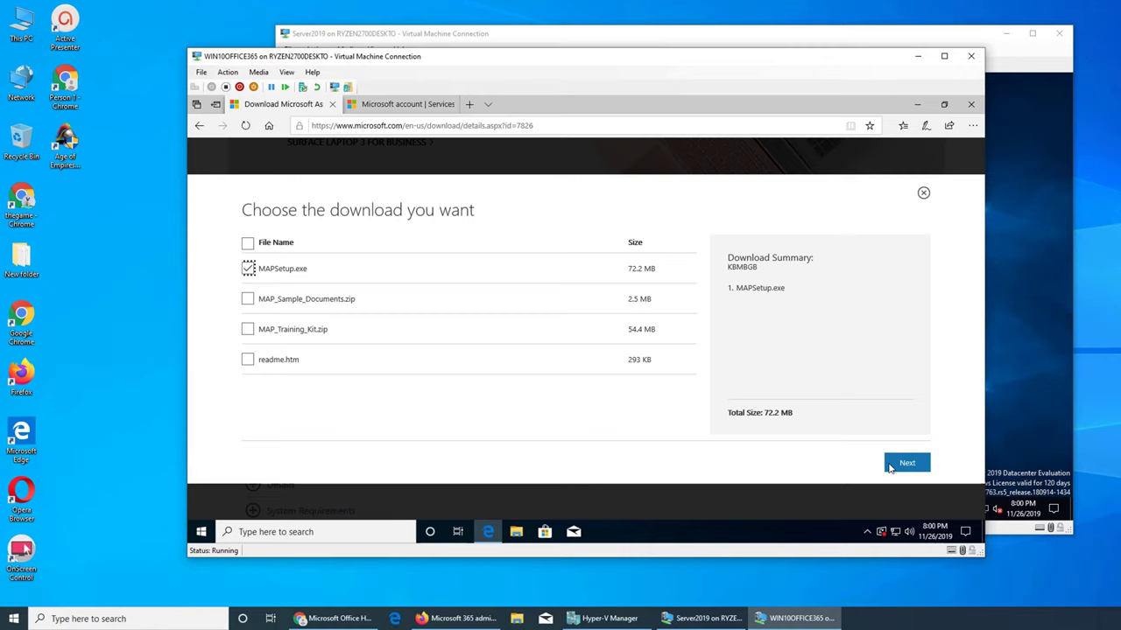
{"action": "left_click", "coordinate": [889, 467]}
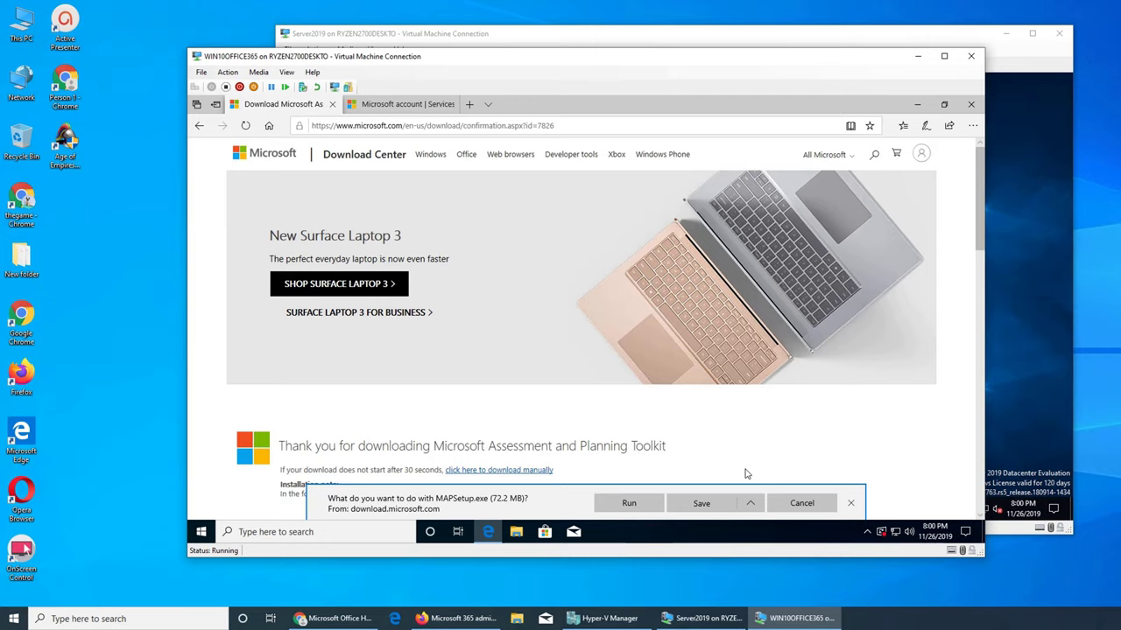
{"action": "left_click", "coordinate": [628, 503]}
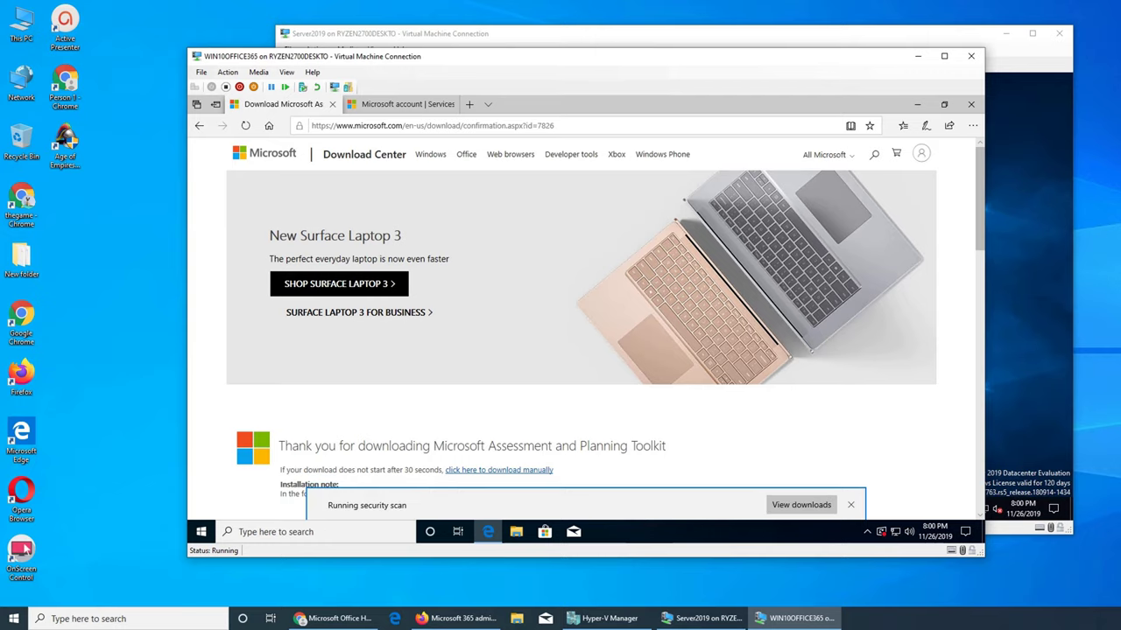
{"action": "left_click", "coordinate": [919, 105]}
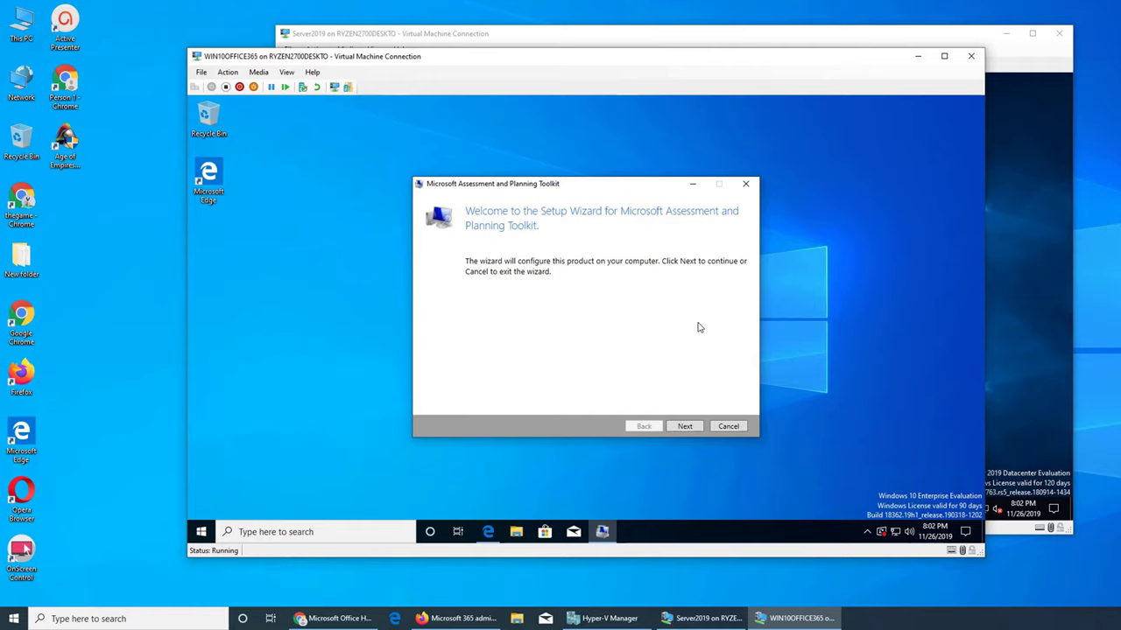
- Accept the licence, keep C:\Program Files\Microsoft Assessment and Planning Toolkit, install with UAC approval and finish
{"action": "left_click", "coordinate": [688, 429]}
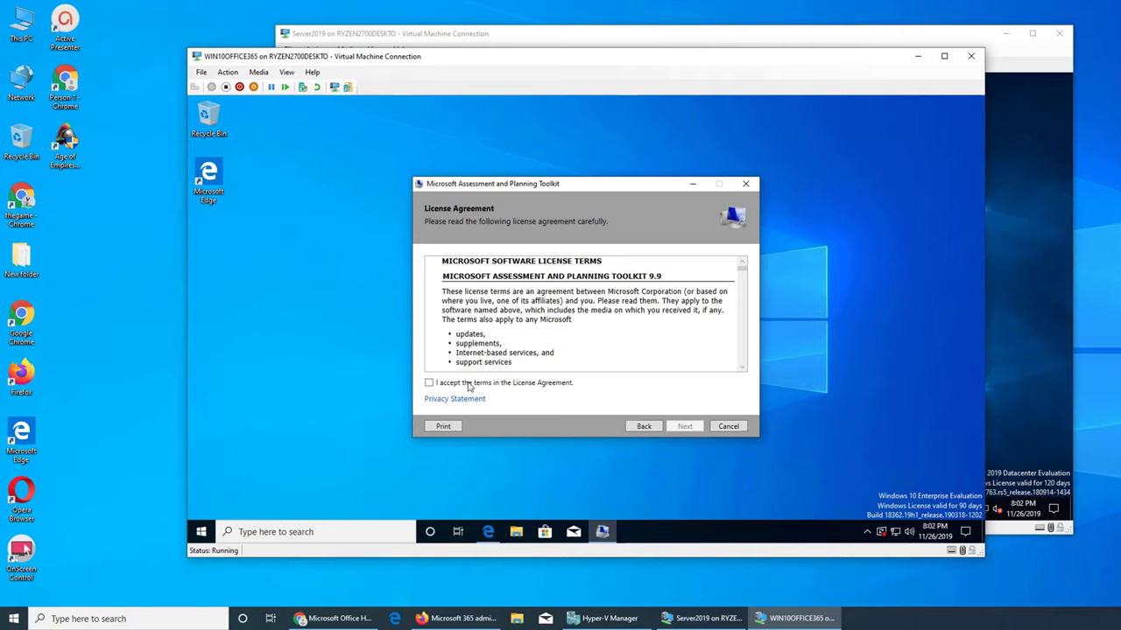
{"action": "left_click", "coordinate": [429, 384]}
{"action": "left_click", "coordinate": [685, 428]}
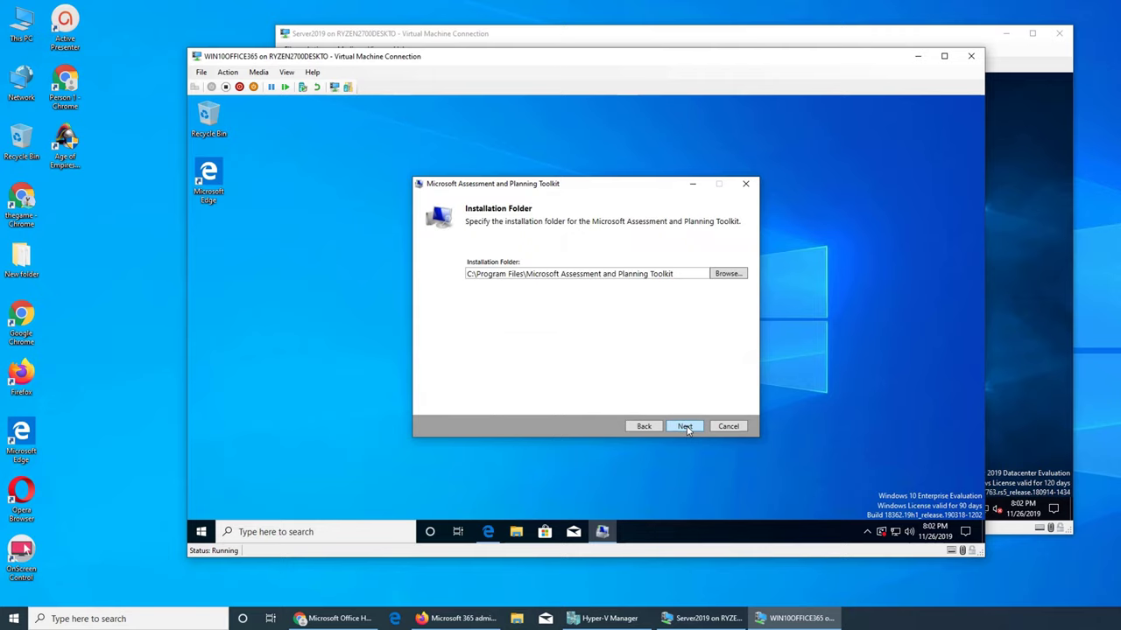
{"action": "left_click", "coordinate": [685, 427]}
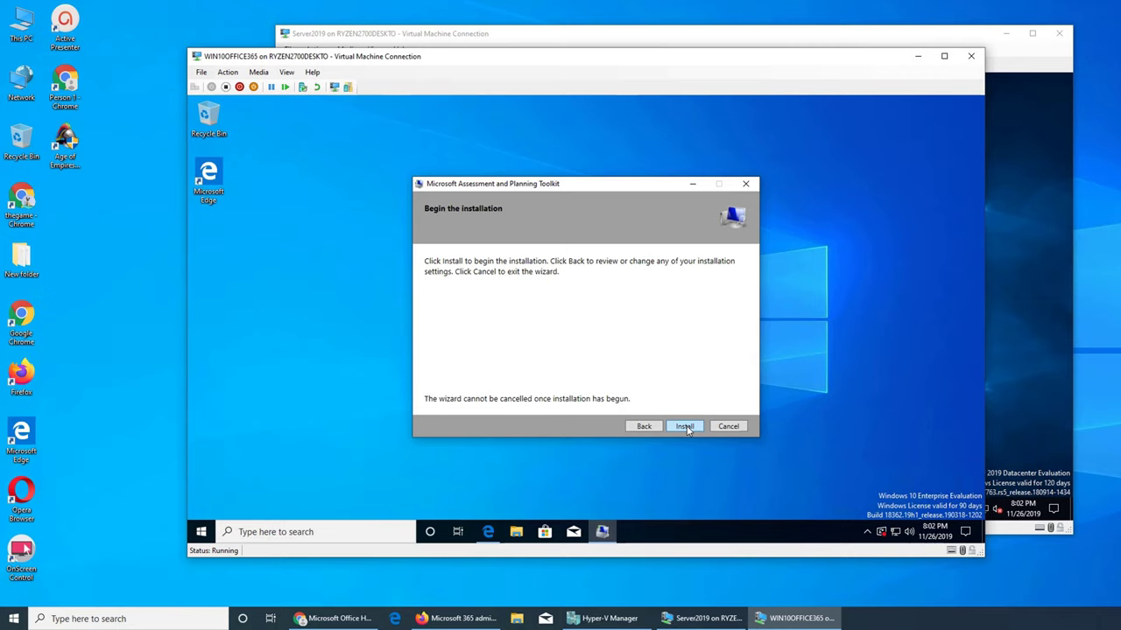
{"action": "left_click", "coordinate": [686, 427]}
{"action": "left_click", "coordinate": [558, 400]}
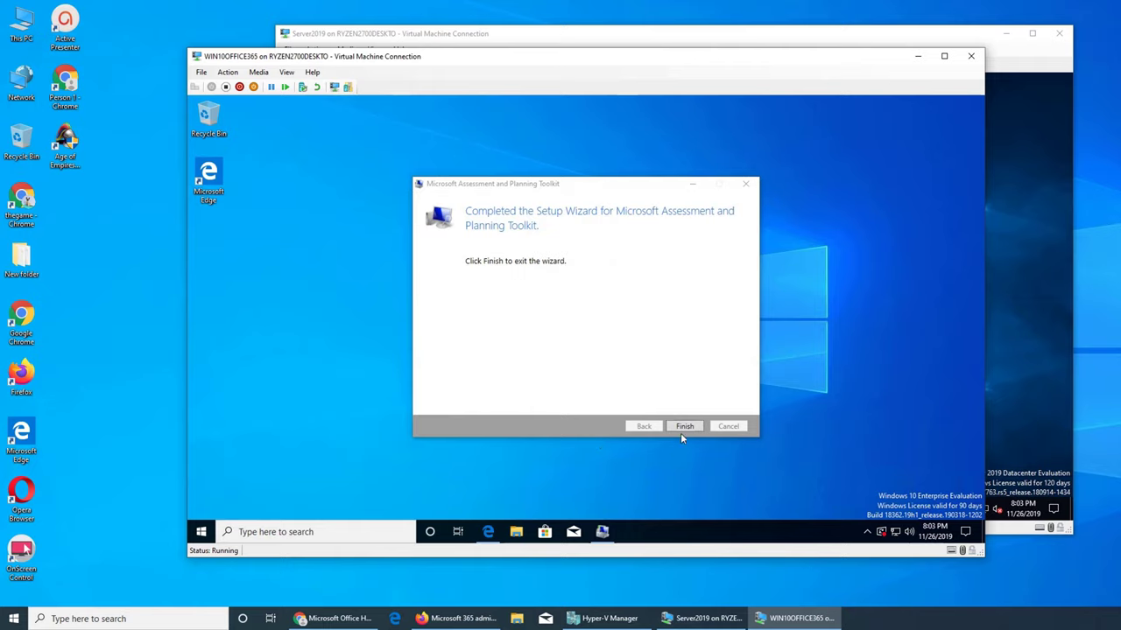
{"action": "left_click", "coordinate": [672, 427]}
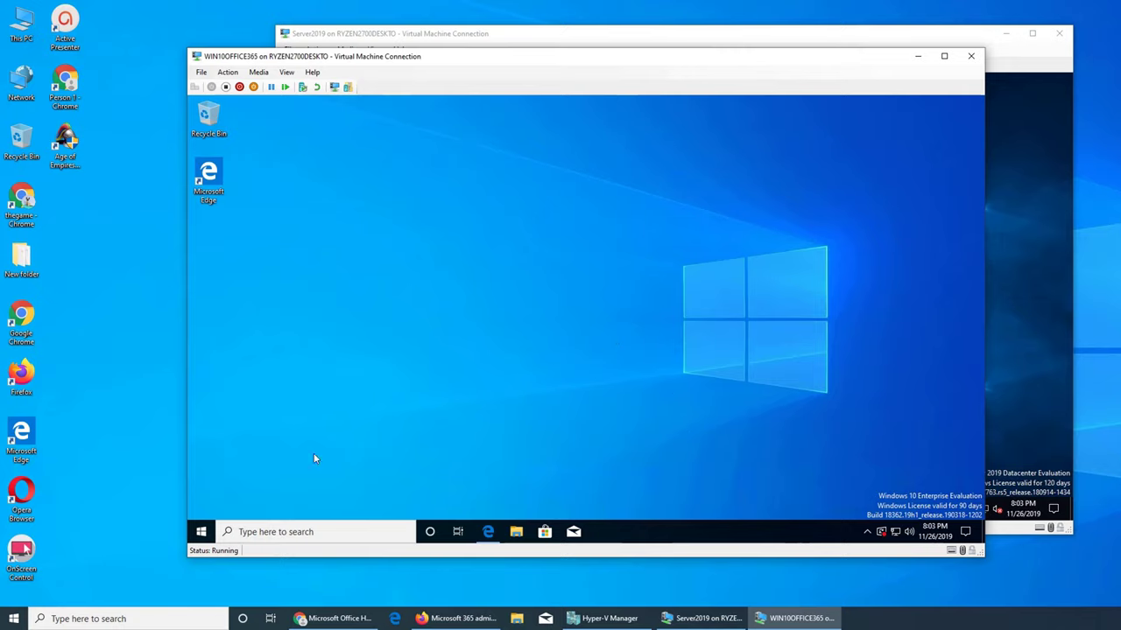
- Launch the toolkit from Start's Recently added list, approve UAC, then switch to Hyper-V Manager
{"action": "left_click", "coordinate": [203, 533]}
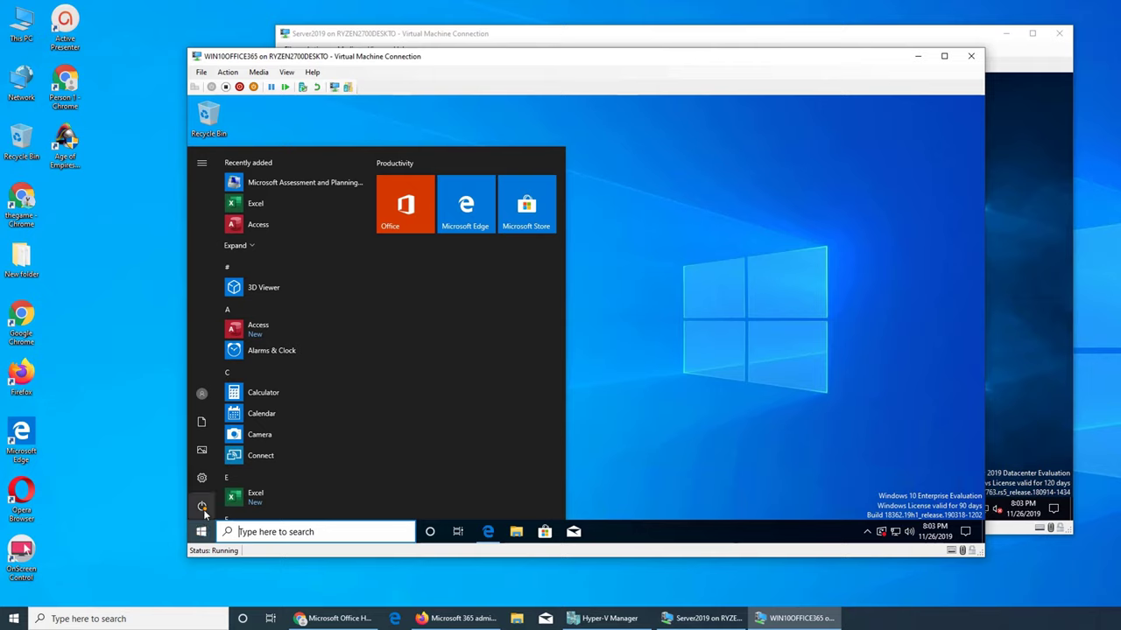
{"action": "scroll", "coordinate": [315, 392], "scroll_direction": "down", "scroll_amount": 2}
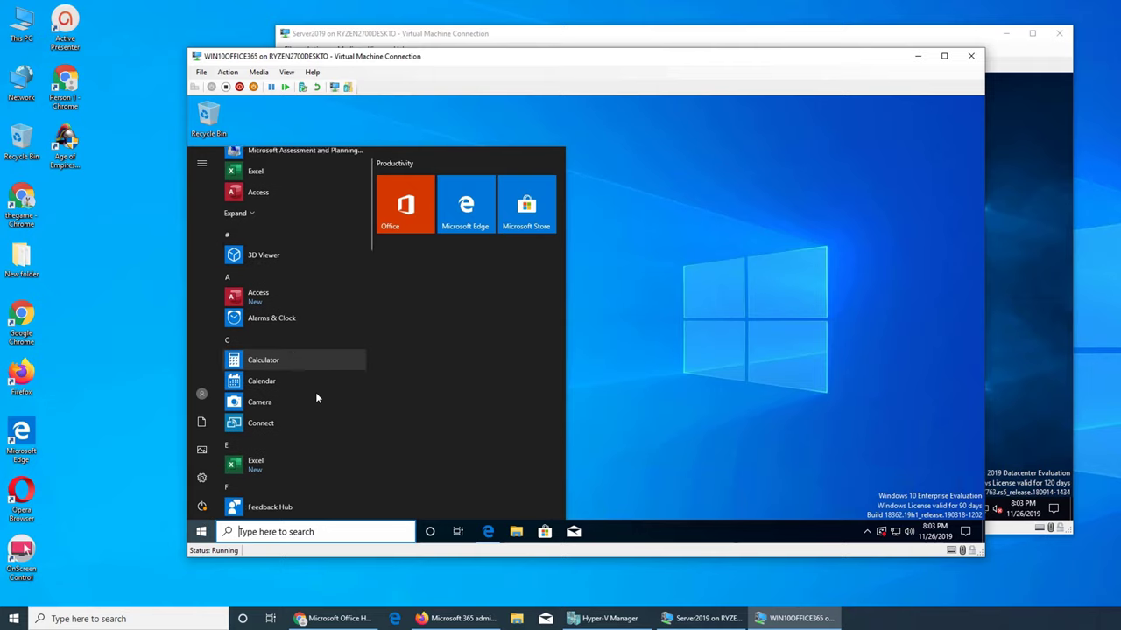
{"action": "scroll", "coordinate": [316, 392], "scroll_direction": "up", "scroll_amount": 2}
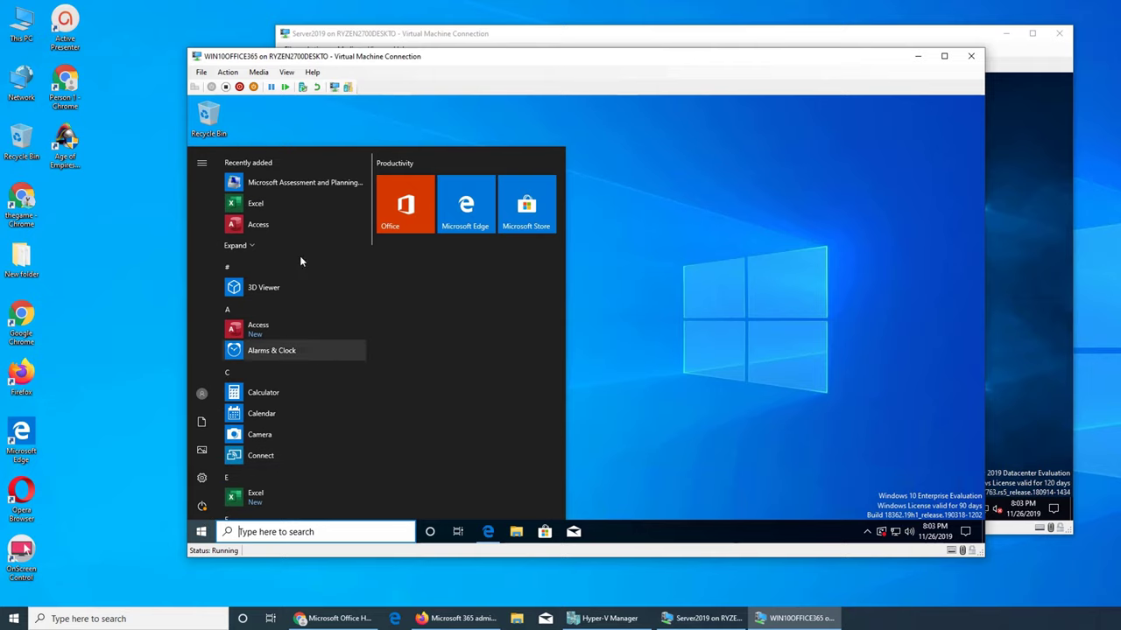
{"action": "left_click", "coordinate": [284, 181]}
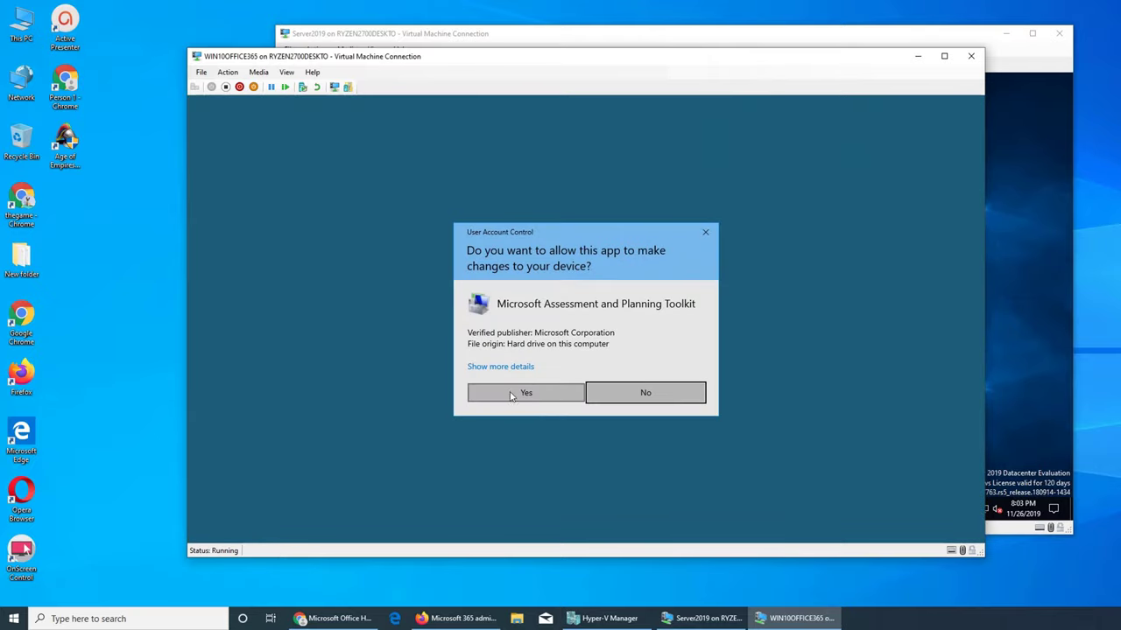
{"action": "left_click", "coordinate": [511, 395]}
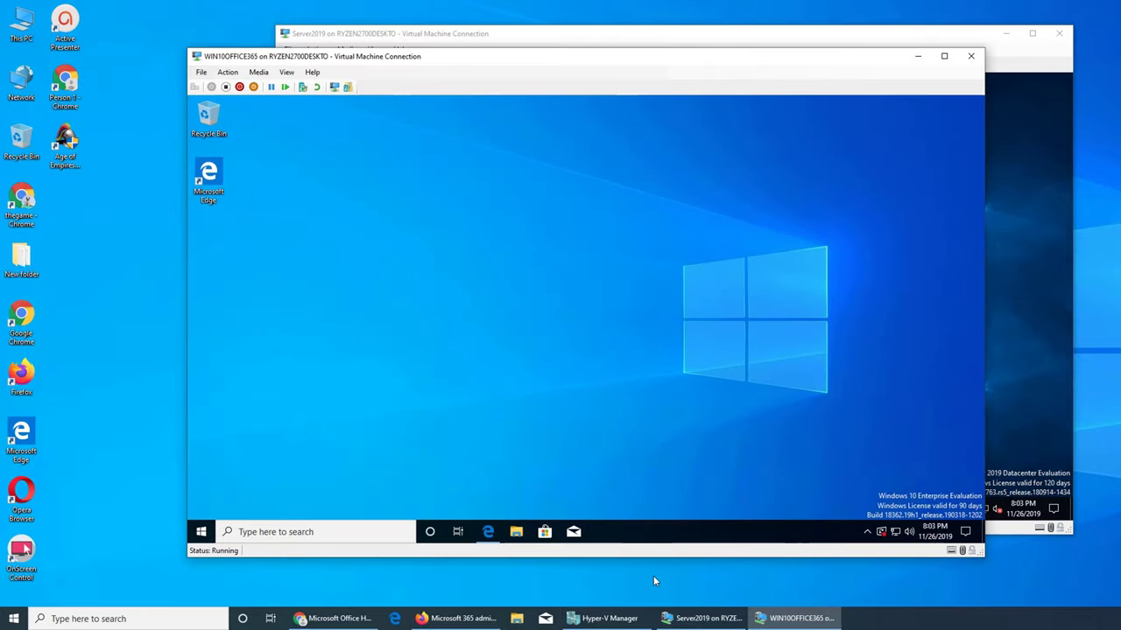
{"action": "left_click", "coordinate": [606, 618]}
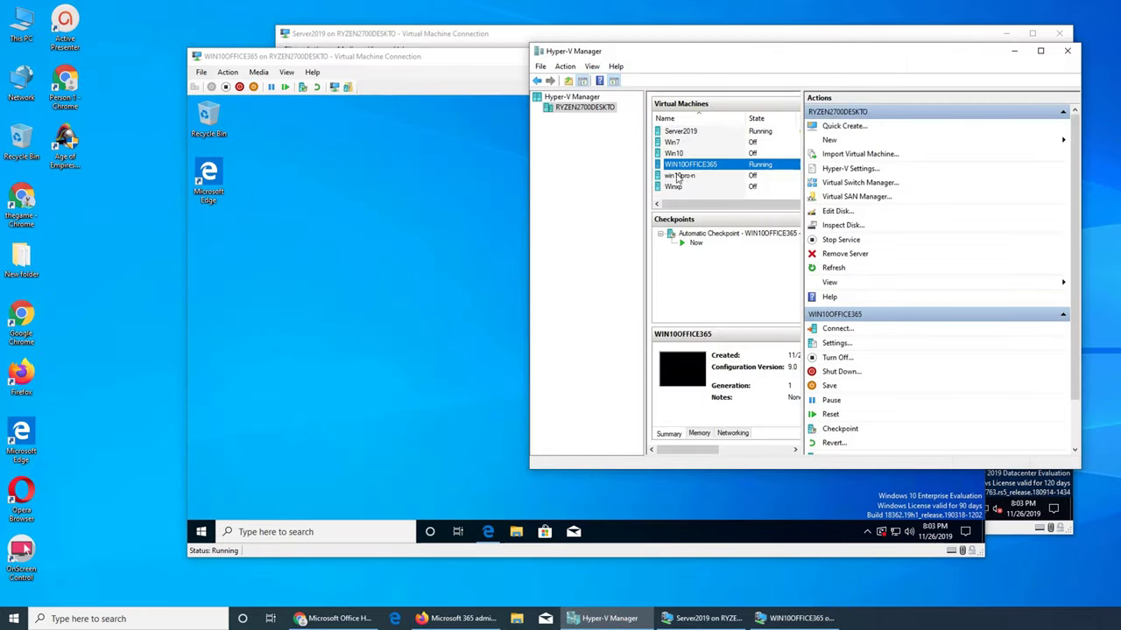
- Connect to the win10pro-n virtual machine and minimize the WIN10OFFICE365 and Server2019 windows
{"action": "left_click", "coordinate": [677, 177]}
{"action": "right_click", "coordinate": [679, 176]}
{"action": "left_click", "coordinate": [685, 182]}
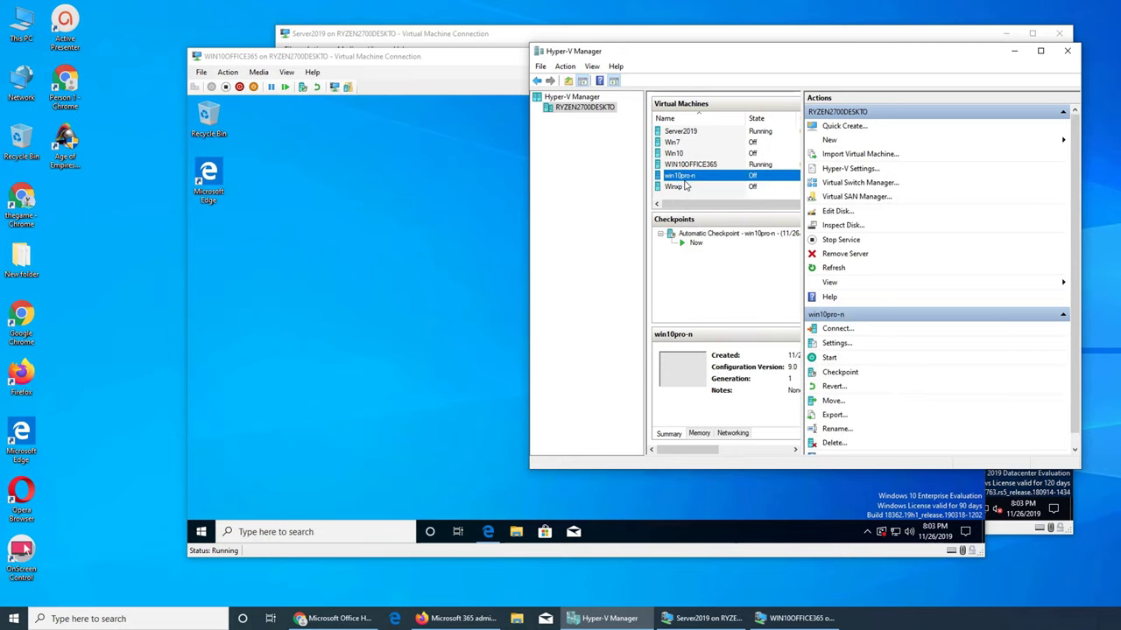
{"action": "left_click", "coordinate": [455, 377]}
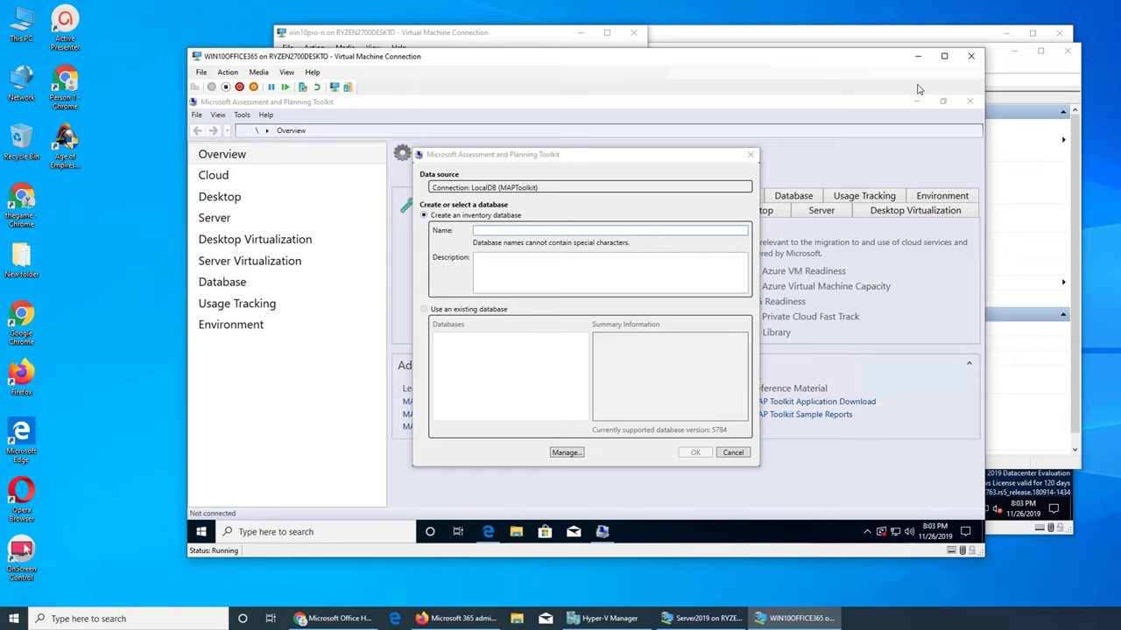
{"action": "left_click", "coordinate": [988, 85]}
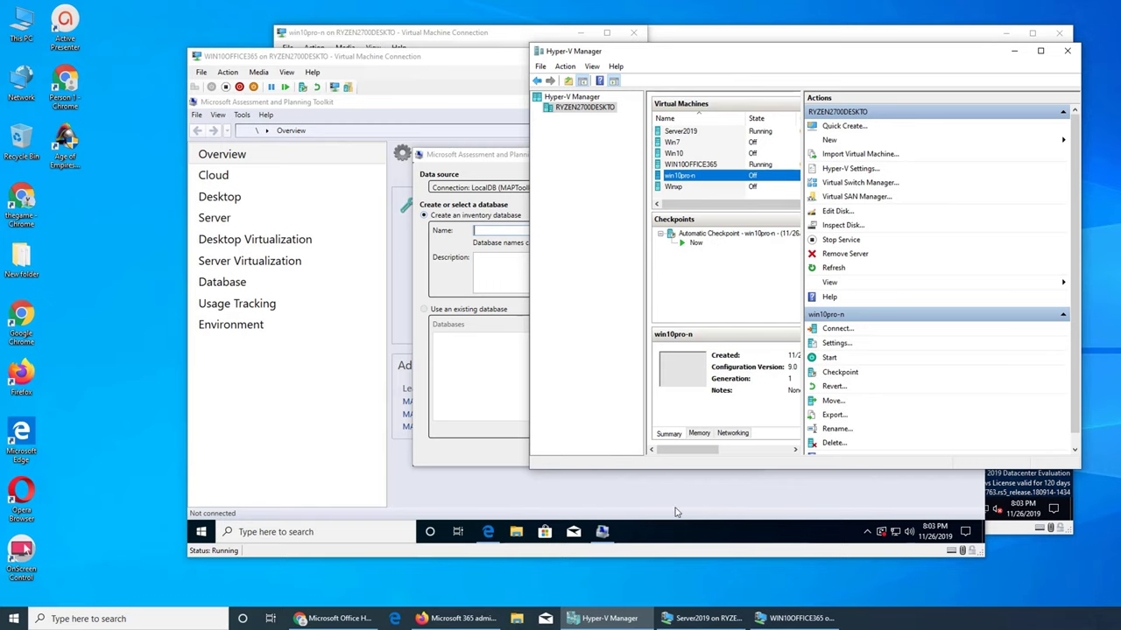
{"action": "left_click", "coordinate": [764, 619]}
{"action": "left_click", "coordinate": [705, 619]}
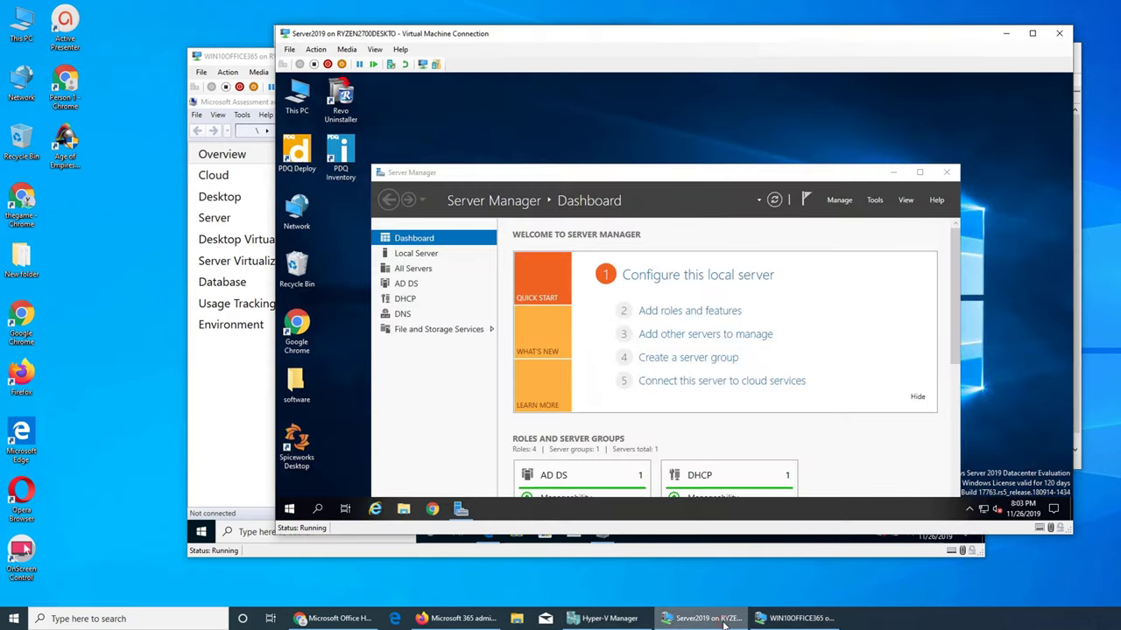
{"action": "left_click", "coordinate": [797, 619]}
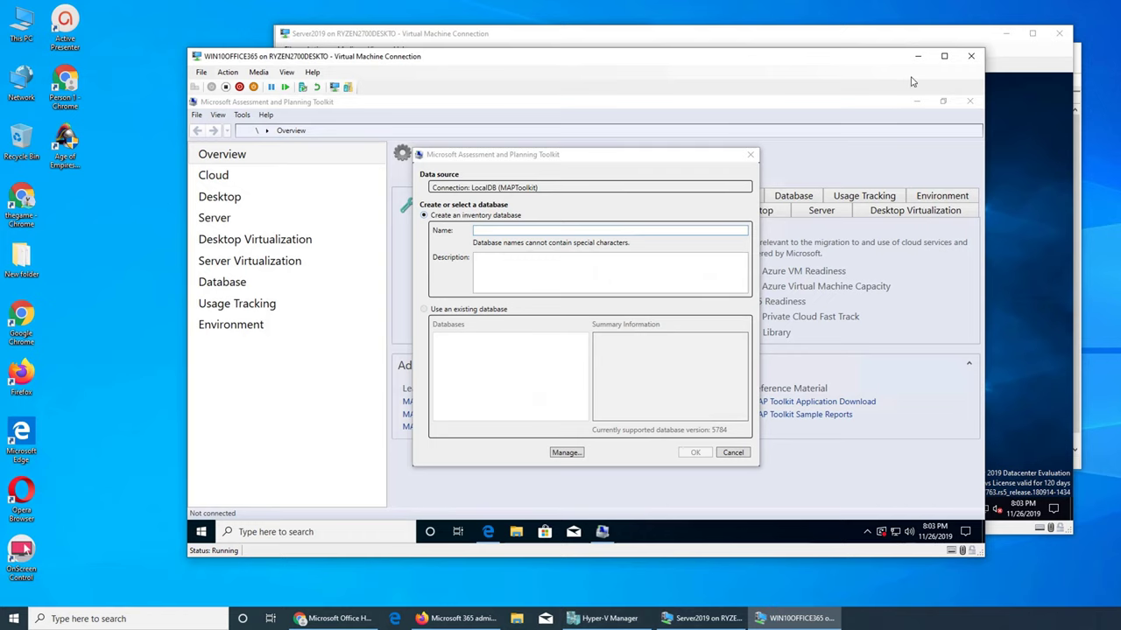
{"action": "left_click", "coordinate": [918, 56]}
{"action": "left_click", "coordinate": [1004, 35]}
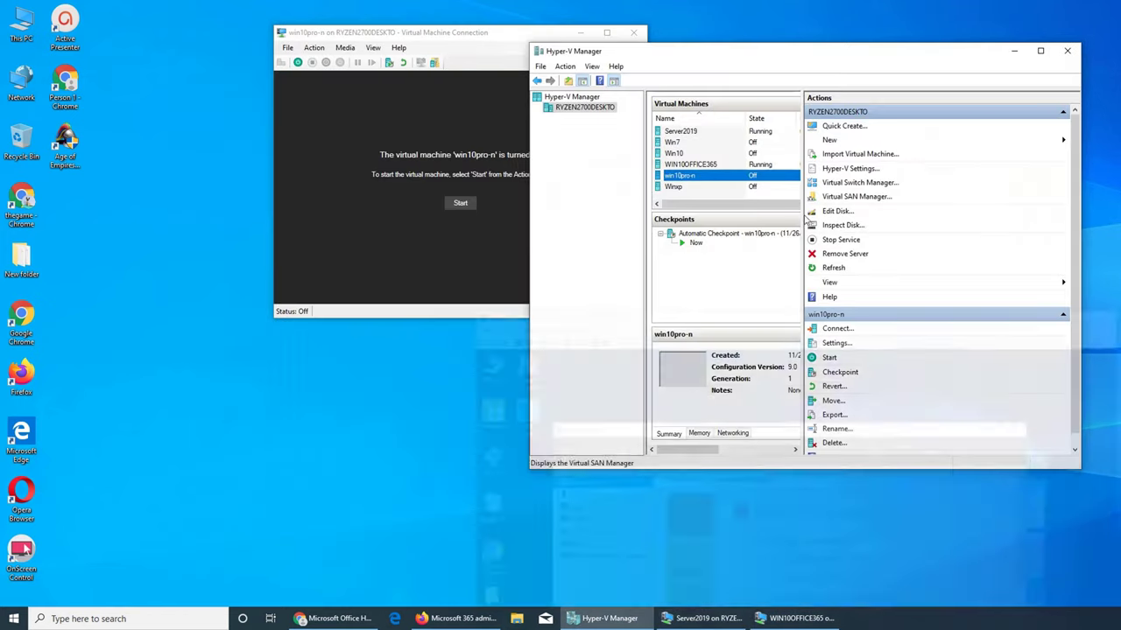
- Start win10pro-n from its saved state, then switch to the WIN10OFFICE365 database dialog
{"action": "left_click", "coordinate": [462, 207]}
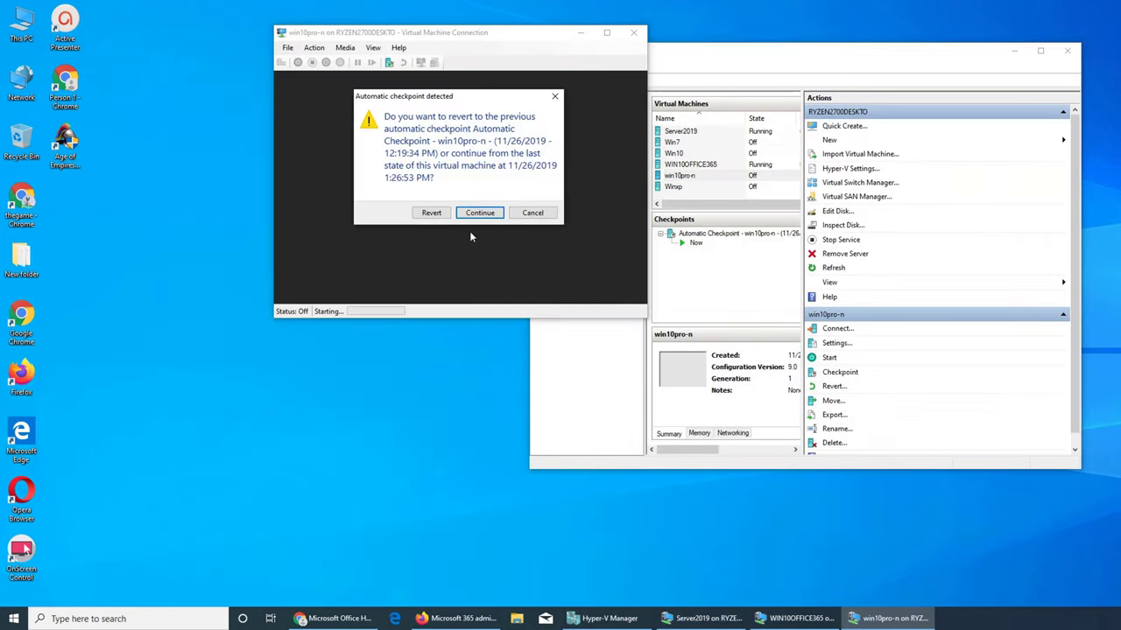
{"action": "left_click", "coordinate": [479, 215]}
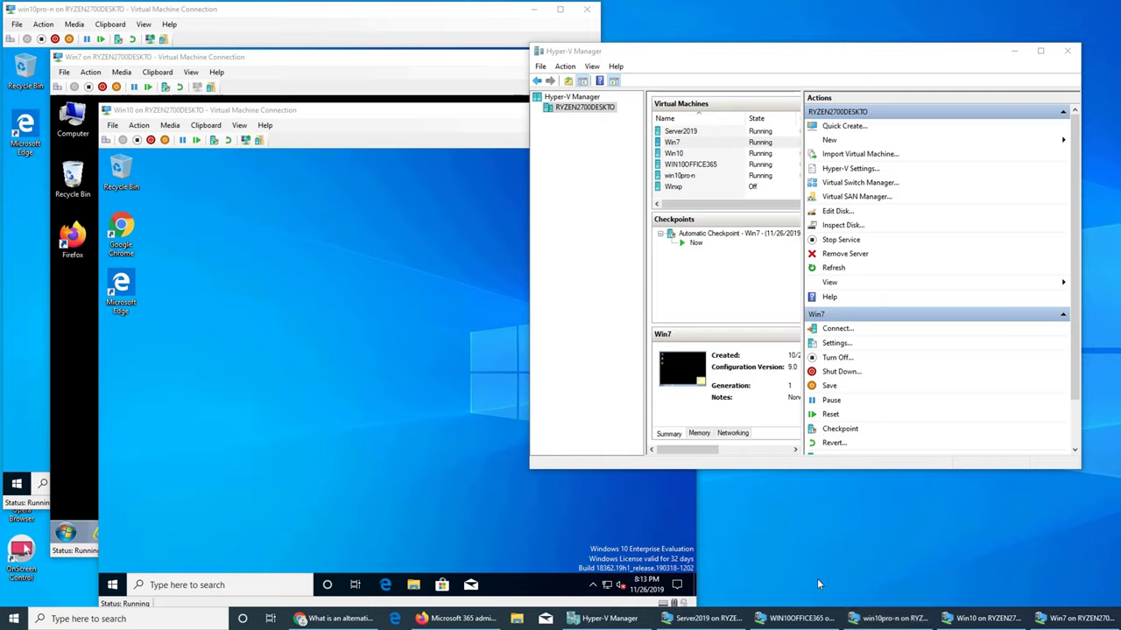
{"action": "mouse_move", "coordinate": [705, 619]}
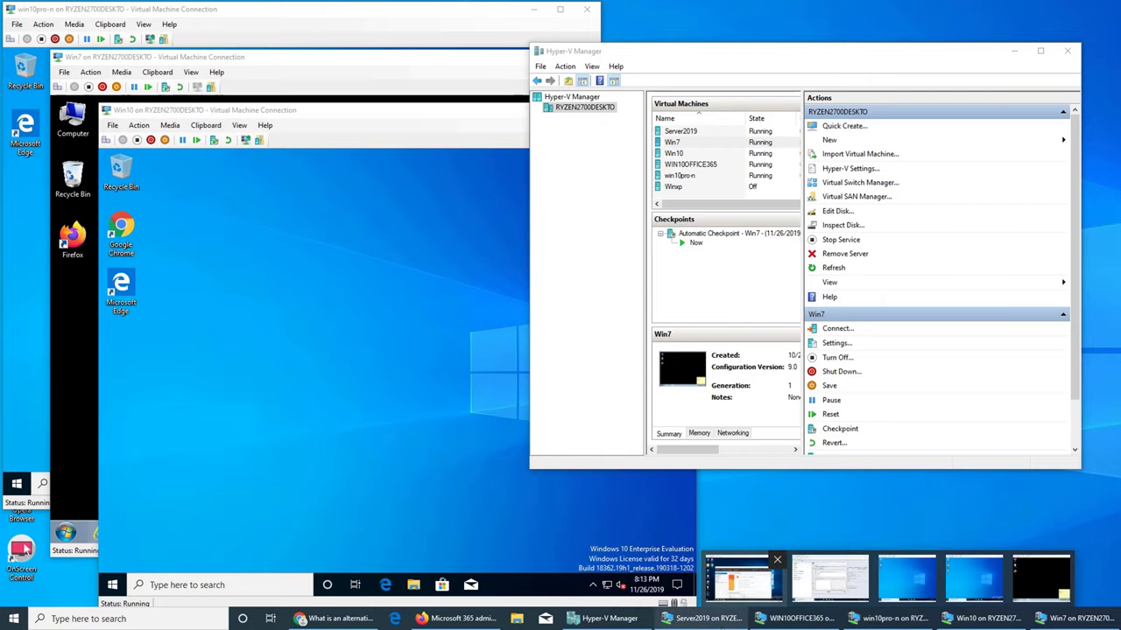
{"action": "left_click", "coordinate": [830, 578]}
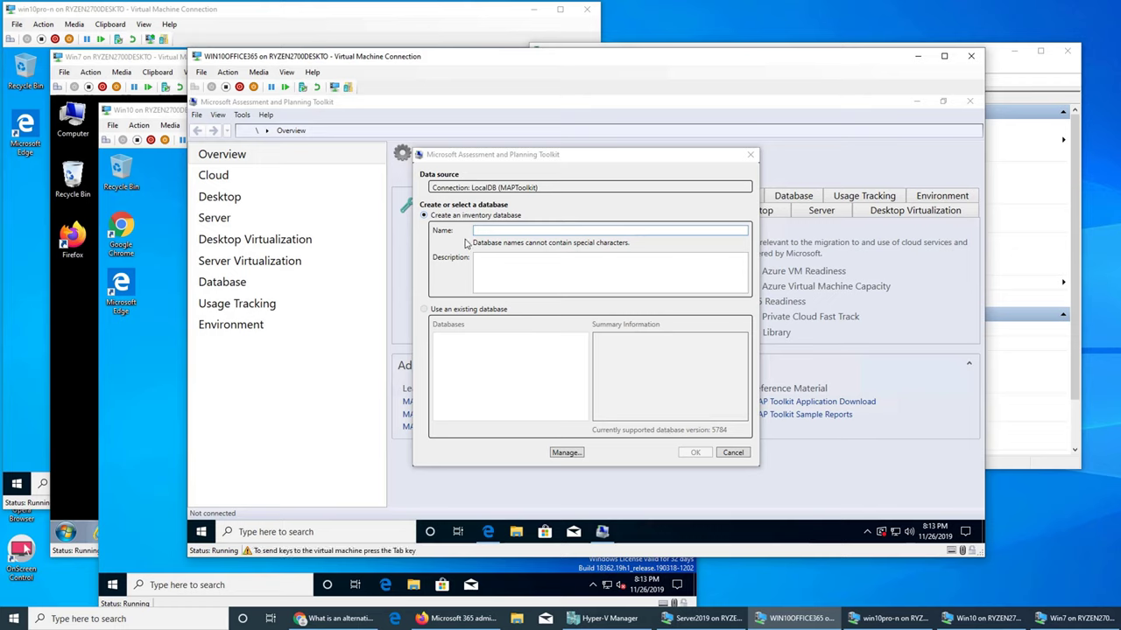
- Name the database win10inventory4upgrade, described 'first scan to find which machines are ready to be upgraded'
{"action": "left_click", "coordinate": [512, 232]}
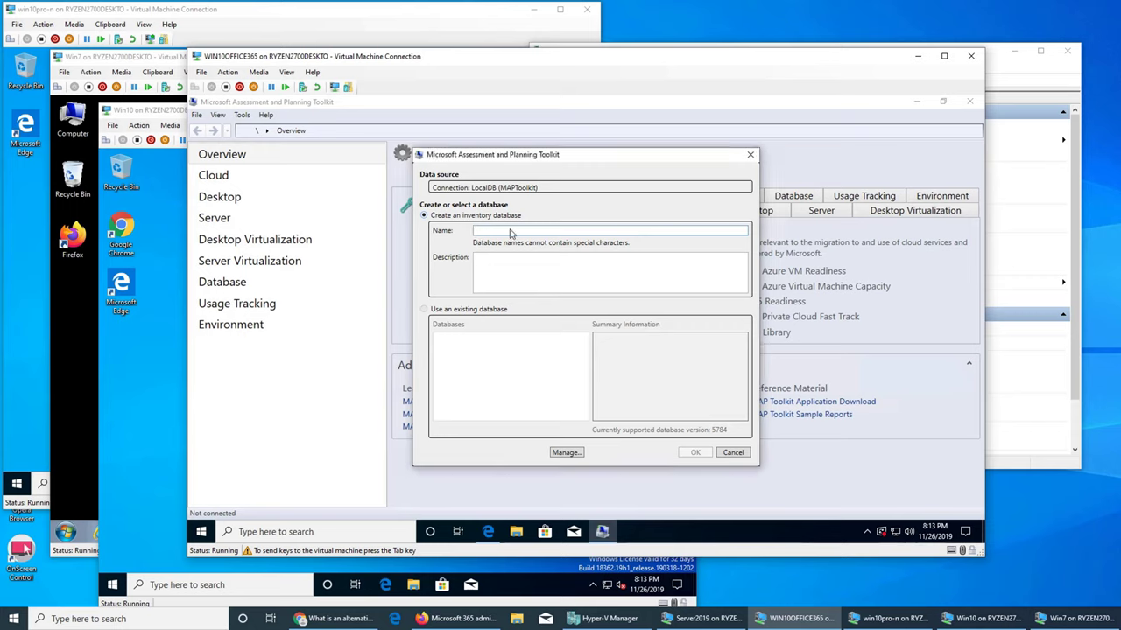
{"action": "type", "text": "win10inventory4upgrade"}
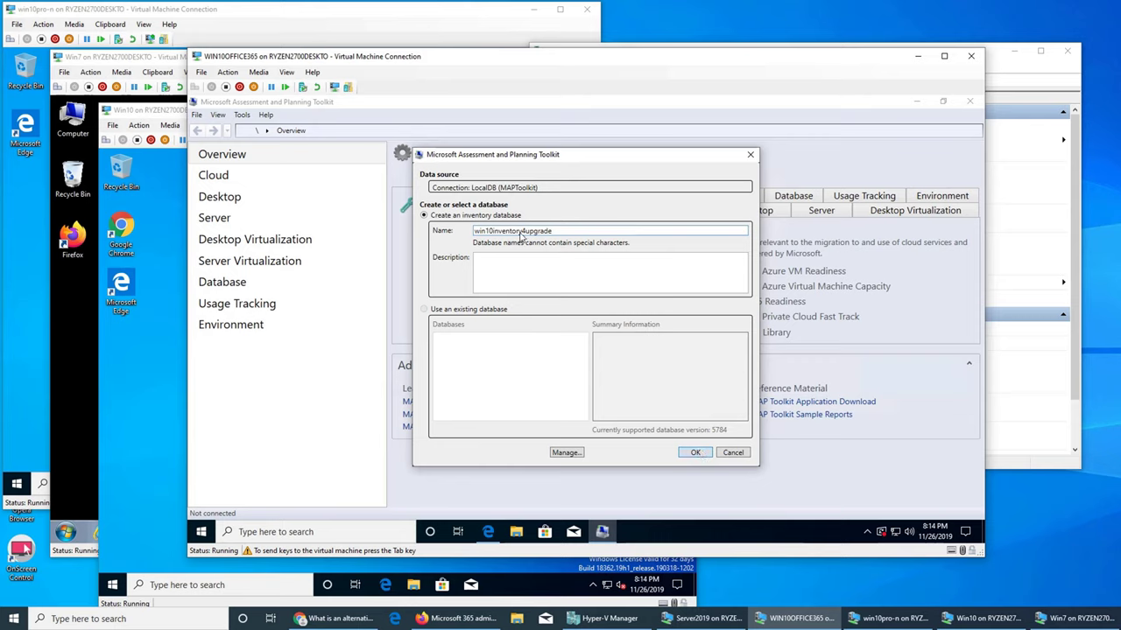
{"action": "left_click", "coordinate": [524, 270]}
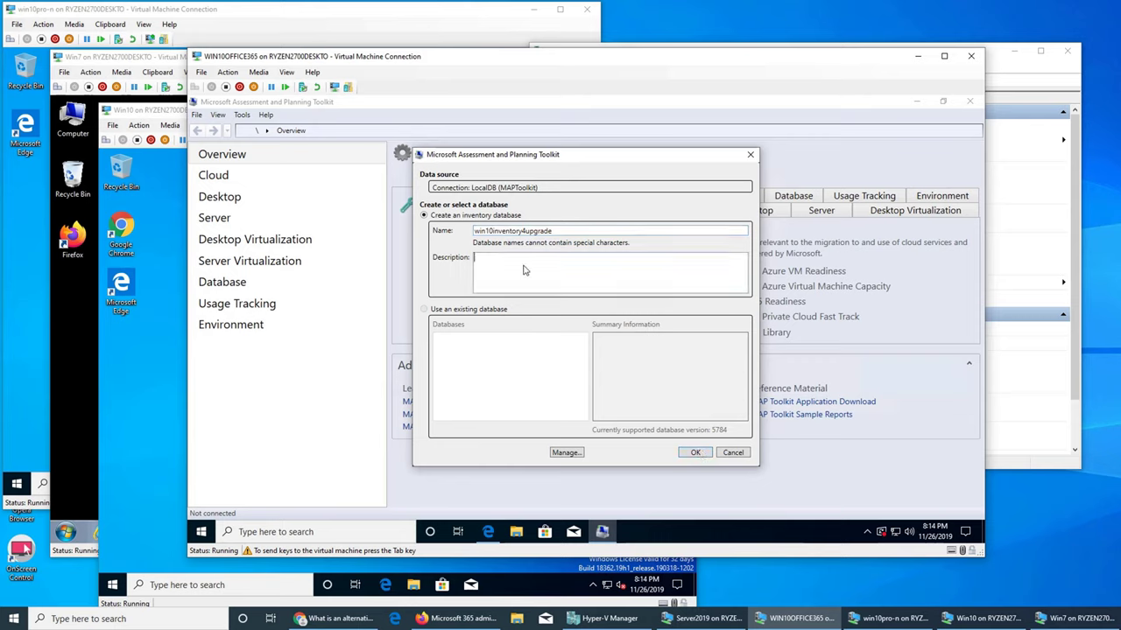
{"action": "type", "text": "first scan to find which machine"}
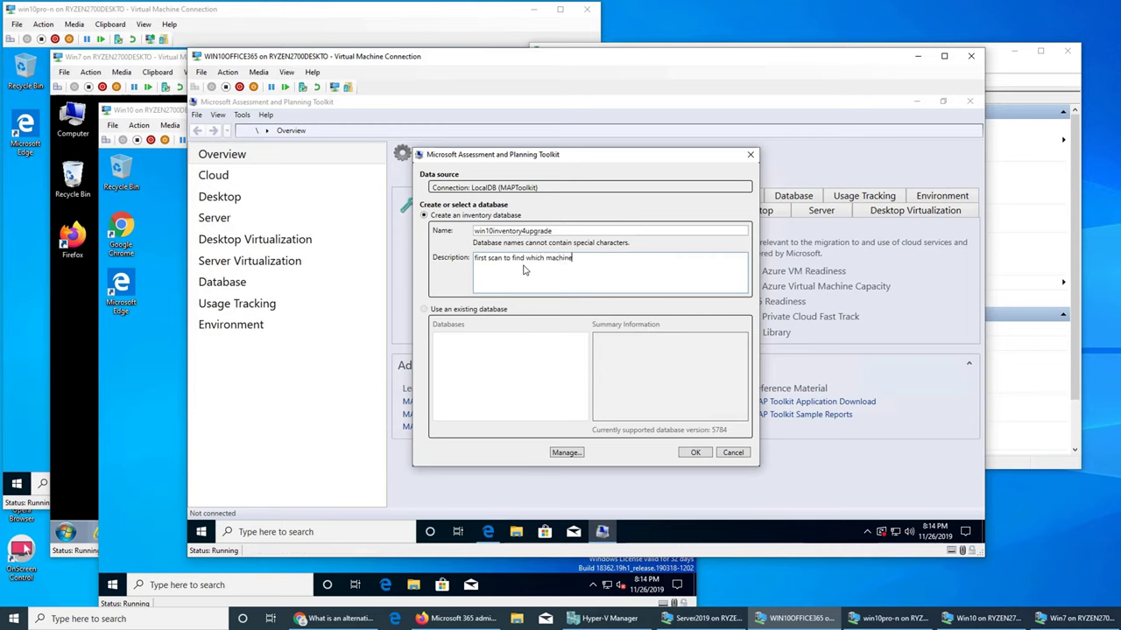
{"action": "type", "text": "s are ready to be upgraded"}
- Confirm creation of the win10inventory4upgrade database, then open the Cloud page
{"action": "left_click", "coordinate": [700, 453]}
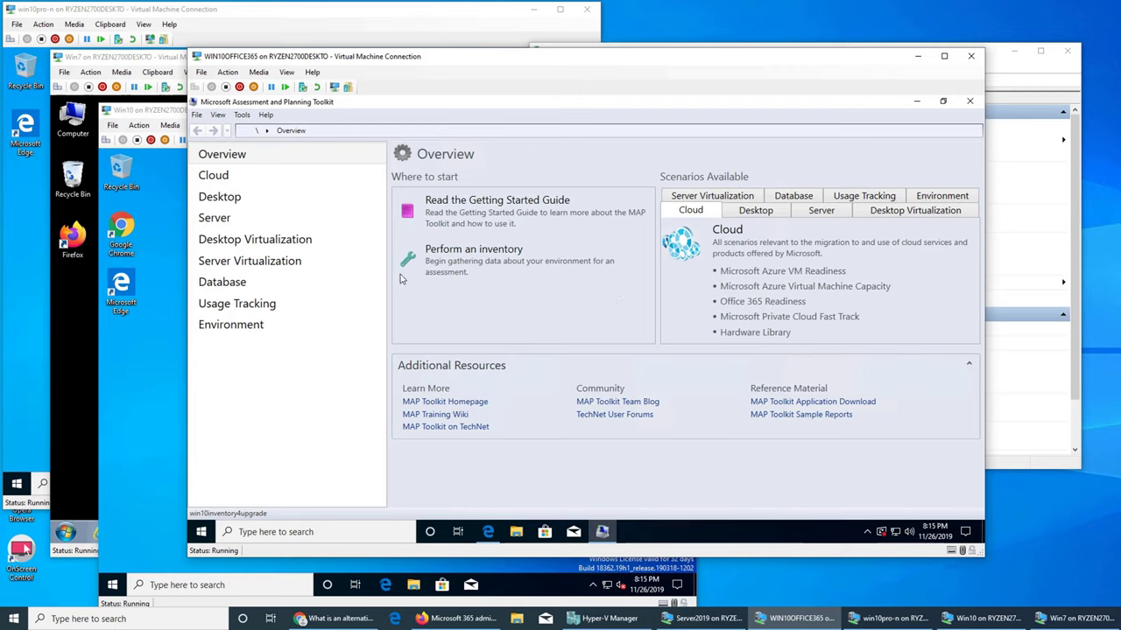
{"action": "left_click", "coordinate": [226, 177]}
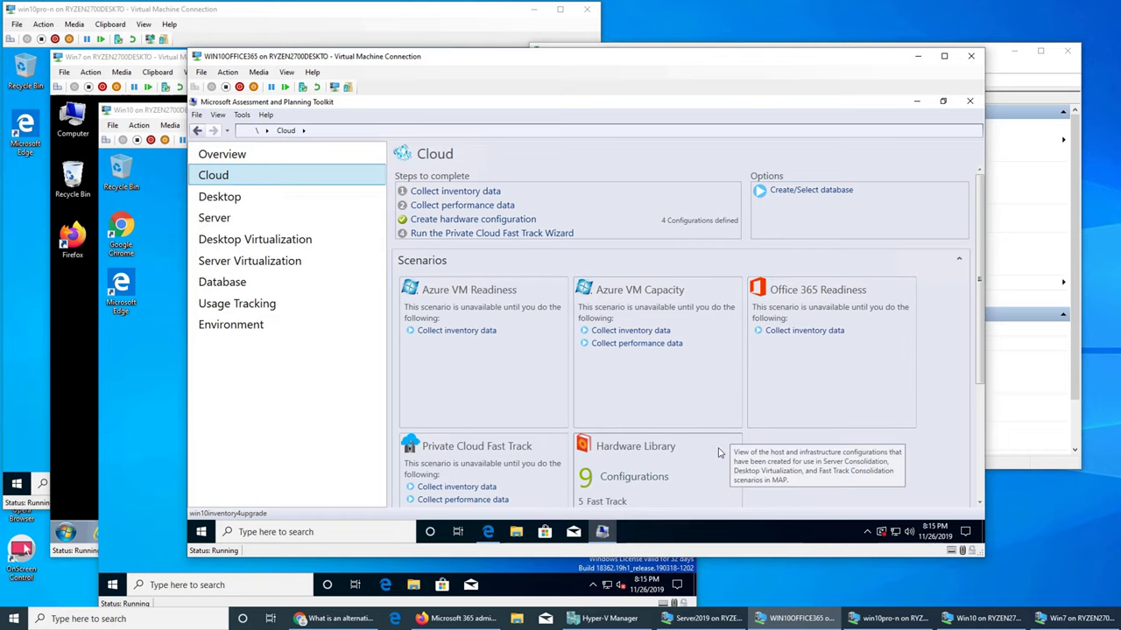
- Scroll through the Desktop page's Windows and Office readiness tiles, then open the Server page
{"action": "left_click", "coordinate": [231, 203]}
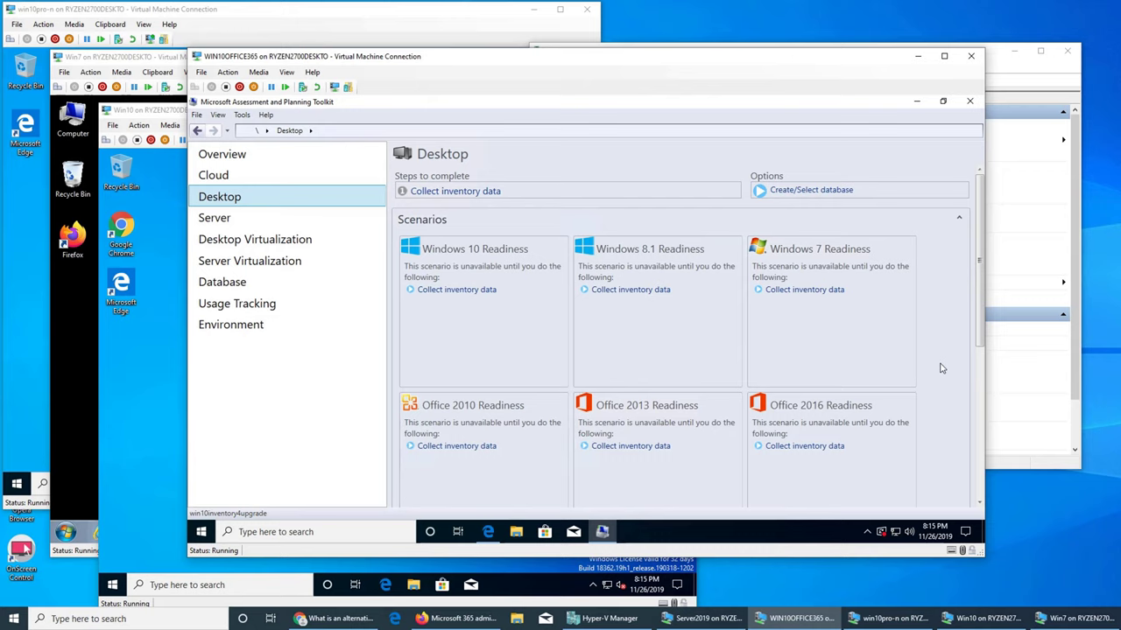
{"action": "scroll", "coordinate": [849, 370], "scroll_direction": "down", "scroll_amount": 3}
{"action": "scroll", "coordinate": [855, 370], "scroll_direction": "up", "scroll_amount": 3}
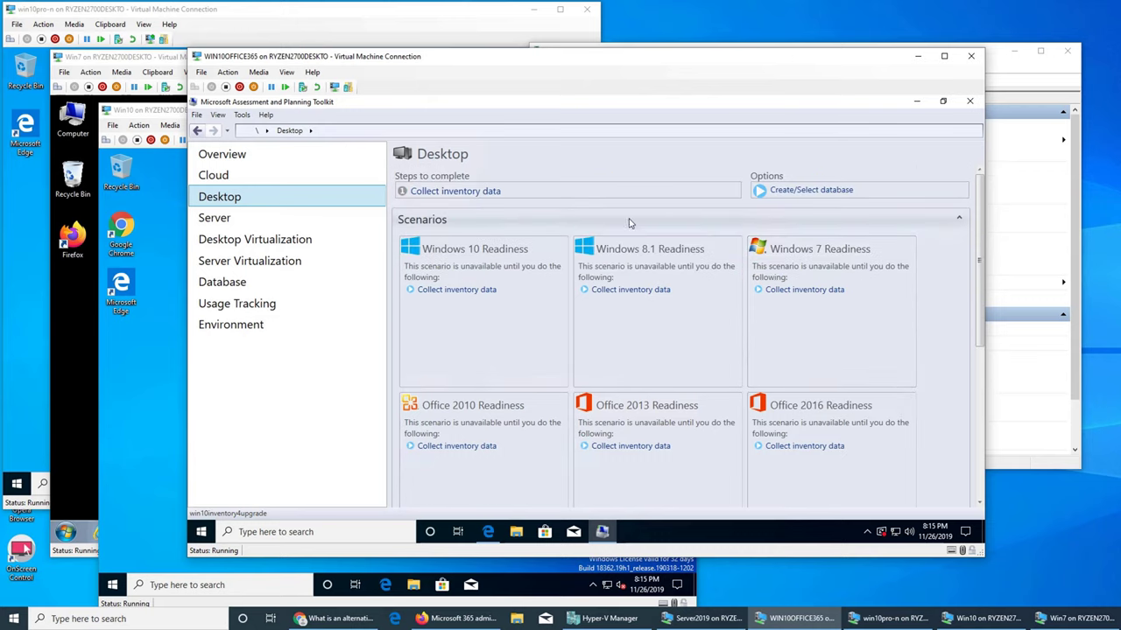
{"action": "mouse_move", "coordinate": [660, 258]}
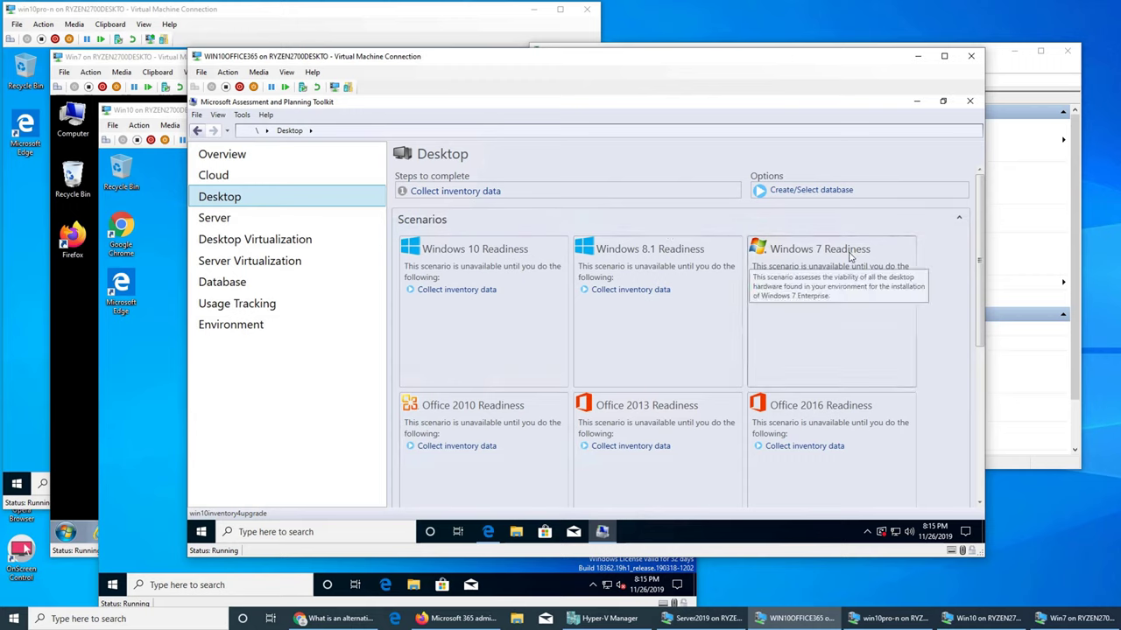
{"action": "scroll", "coordinate": [489, 409], "scroll_direction": "down", "scroll_amount": 1}
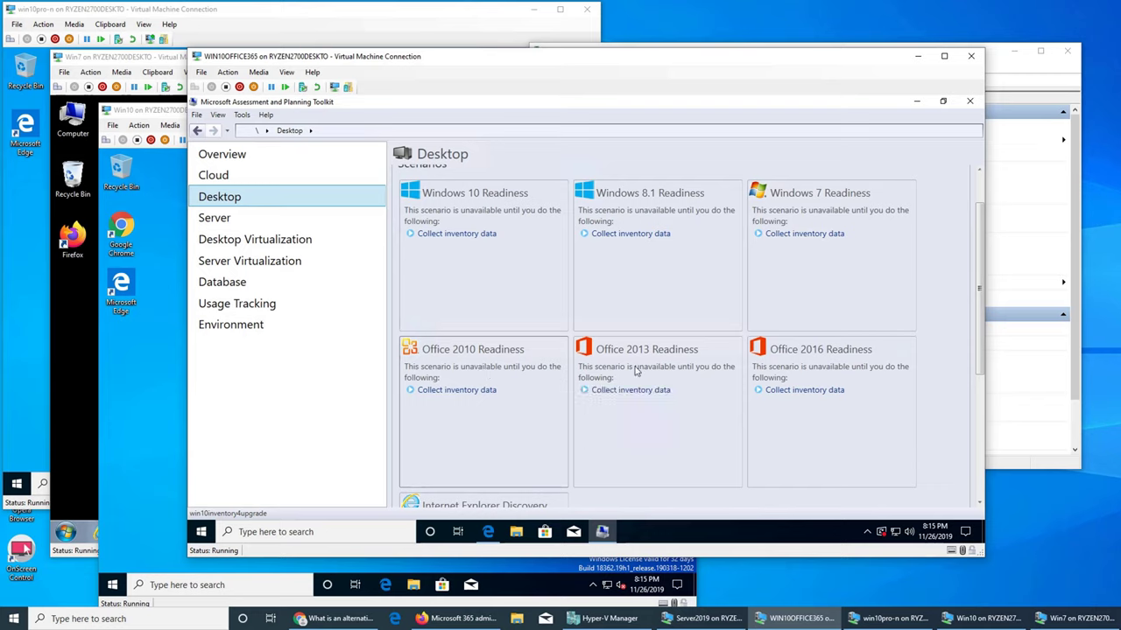
{"action": "mouse_move", "coordinate": [826, 407]}
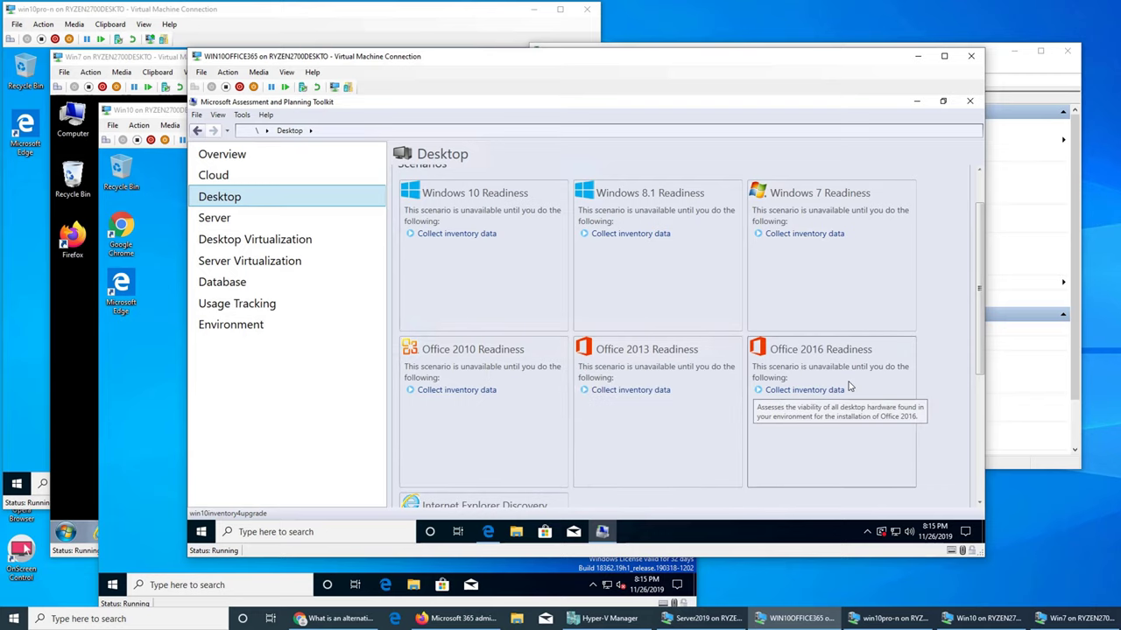
{"action": "scroll", "coordinate": [827, 402], "scroll_direction": "down", "scroll_amount": 3}
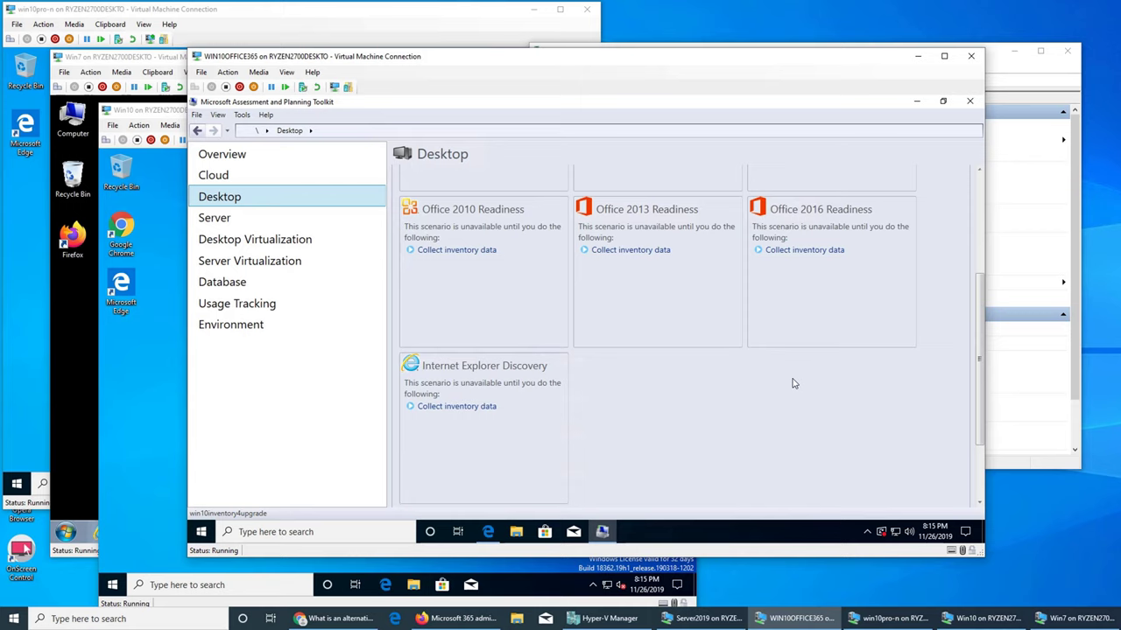
{"action": "scroll", "coordinate": [796, 386], "scroll_direction": "up", "scroll_amount": 2}
{"action": "scroll", "coordinate": [796, 385], "scroll_direction": "up", "scroll_amount": 2}
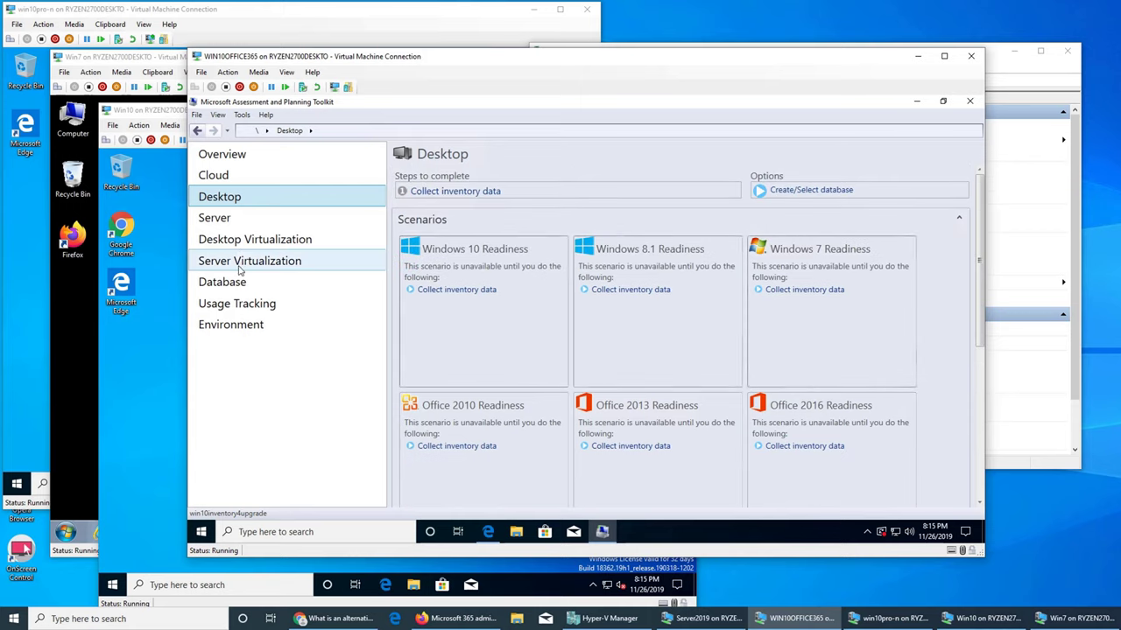
{"action": "left_click", "coordinate": [209, 220]}
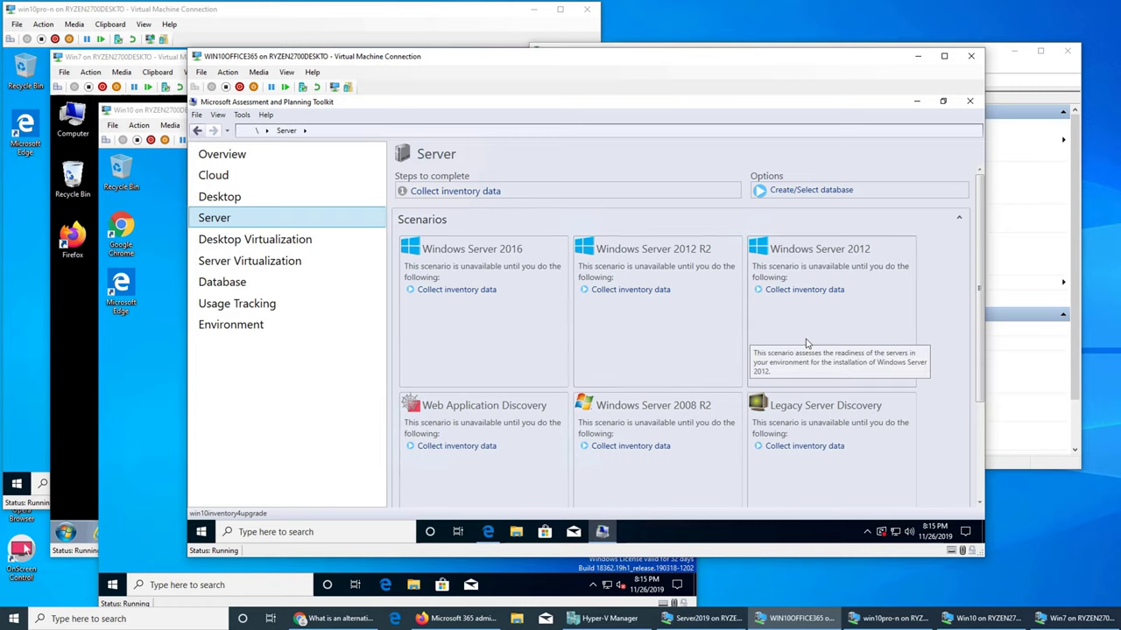
- Visit the Desktop Virtualization page, then open Server Virtualization with its 9 hardware configurations
{"action": "left_click", "coordinate": [241, 245]}
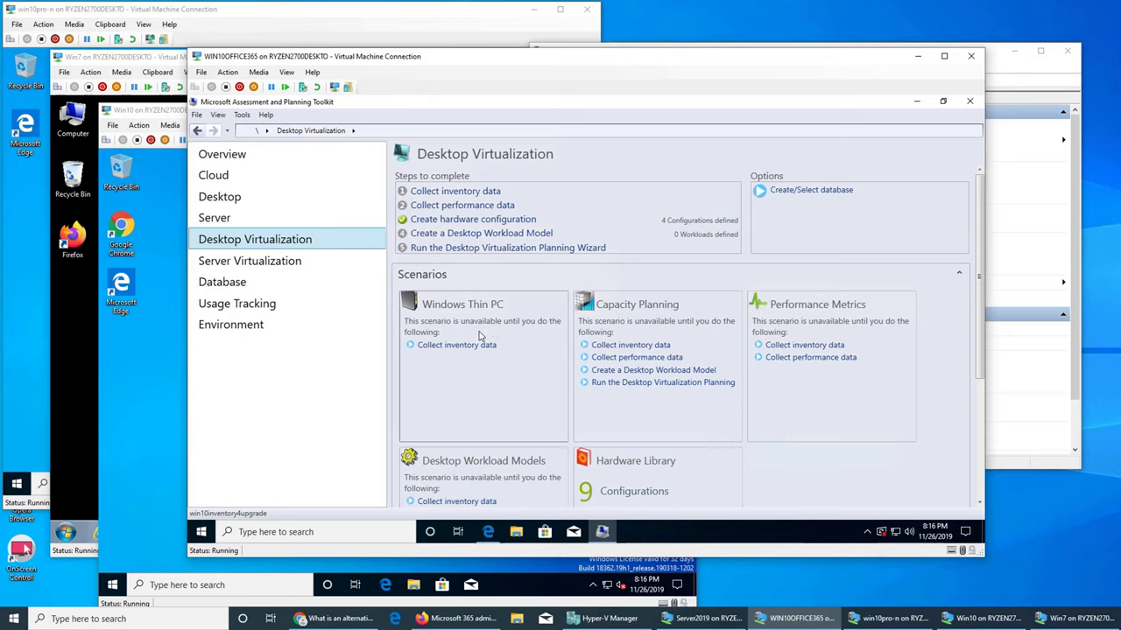
{"action": "left_click", "coordinate": [274, 262]}
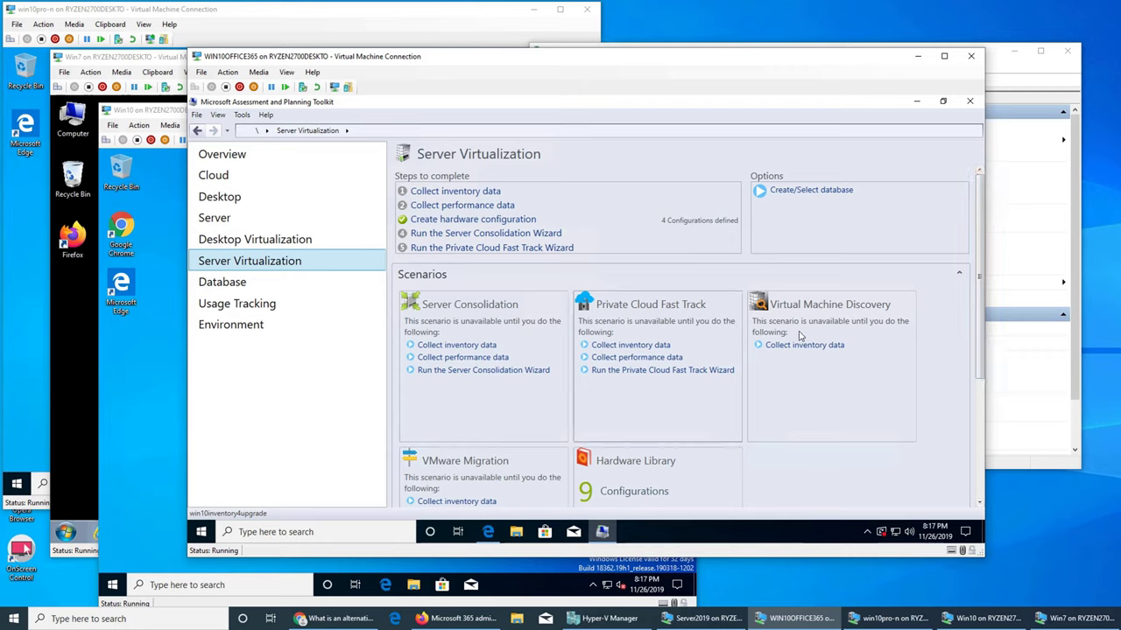
- Browse the Usage Tracking, Database and Environment pages, then return to the Desktop page
{"action": "scroll", "coordinate": [855, 361], "scroll_direction": "down", "scroll_amount": 2}
{"action": "scroll", "coordinate": [854, 360], "scroll_direction": "up", "scroll_amount": 1}
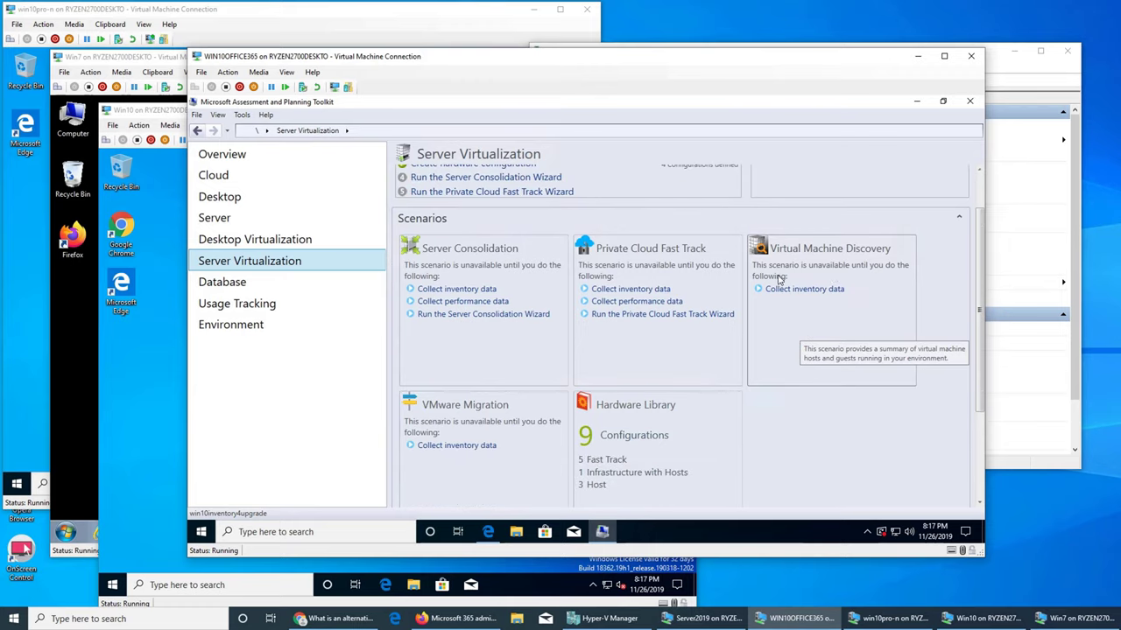
{"action": "left_click", "coordinate": [224, 299]}
{"action": "left_click", "coordinate": [222, 286]}
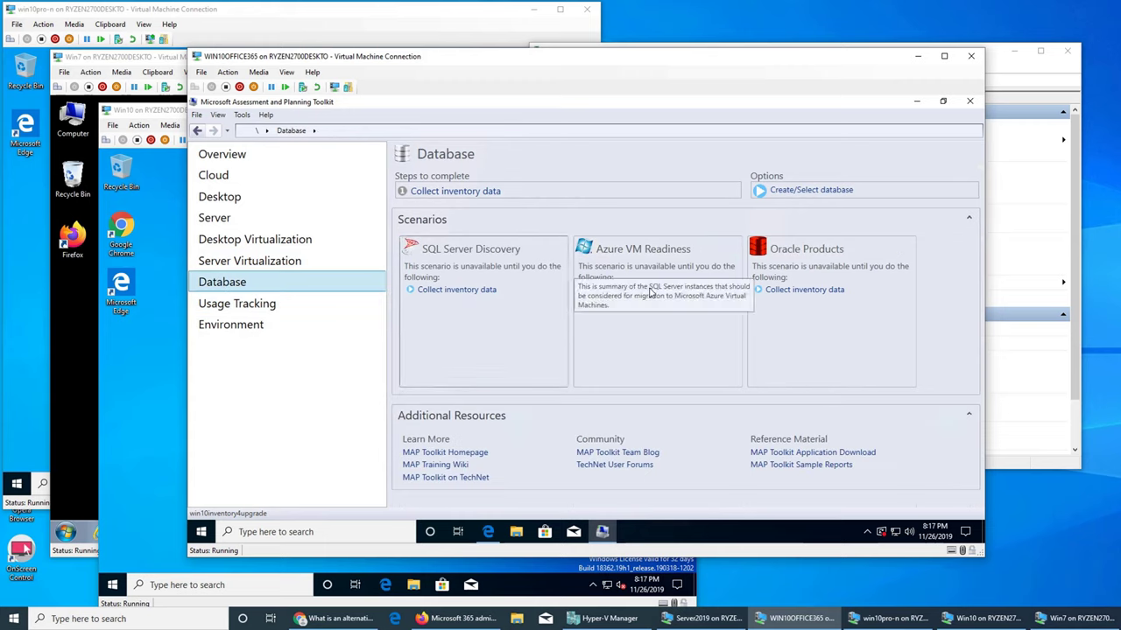
{"action": "left_click", "coordinate": [243, 305]}
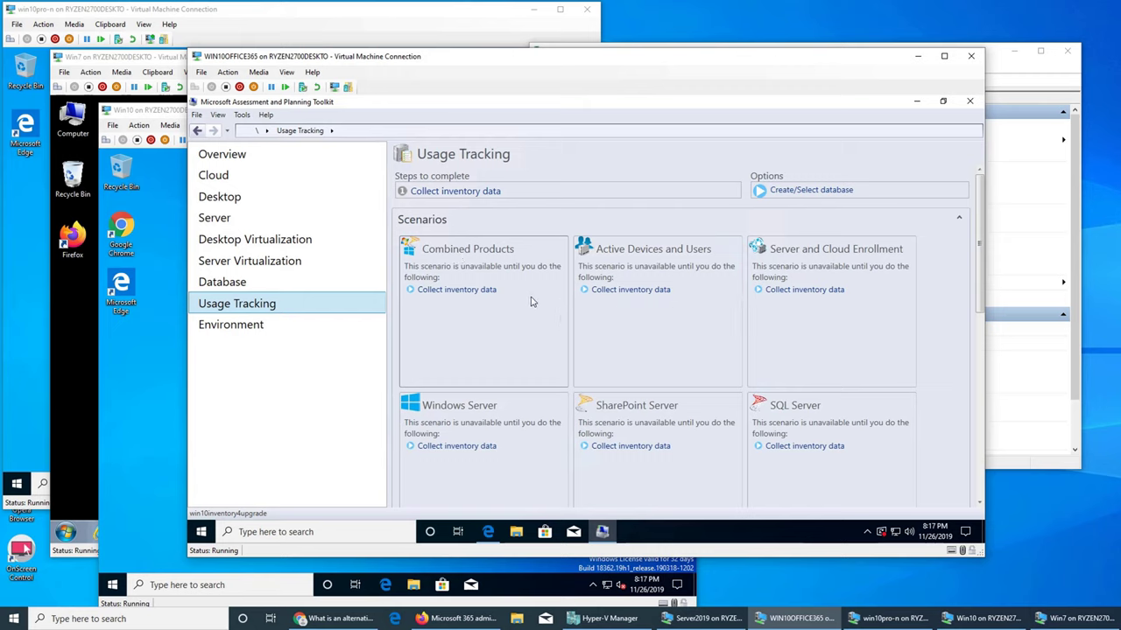
{"action": "left_click", "coordinate": [260, 330]}
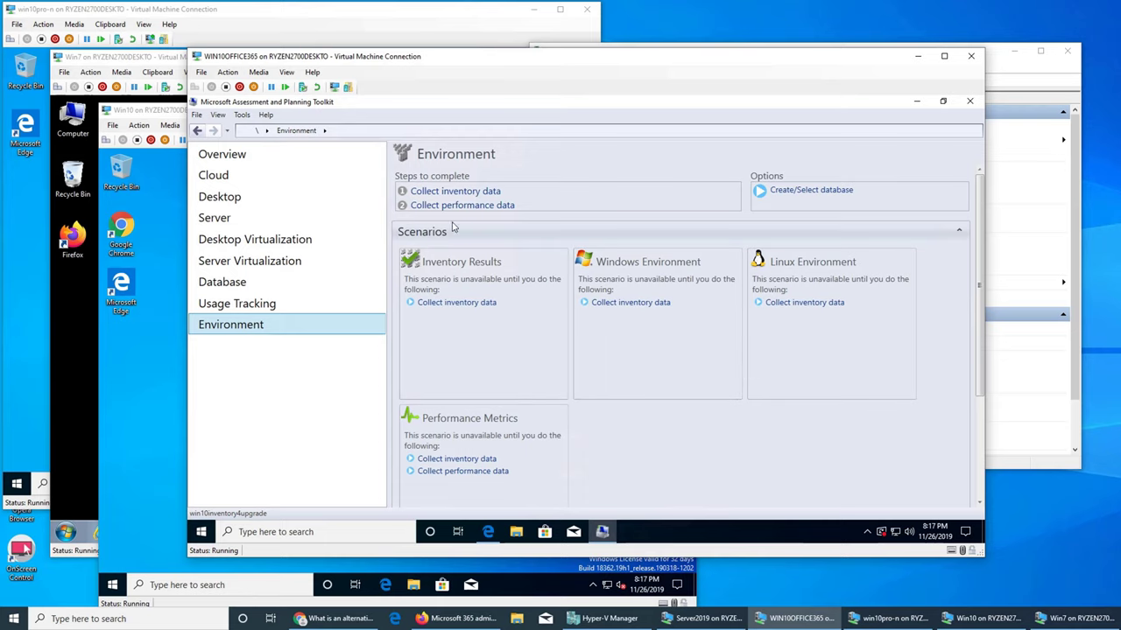
{"action": "left_click", "coordinate": [242, 198]}
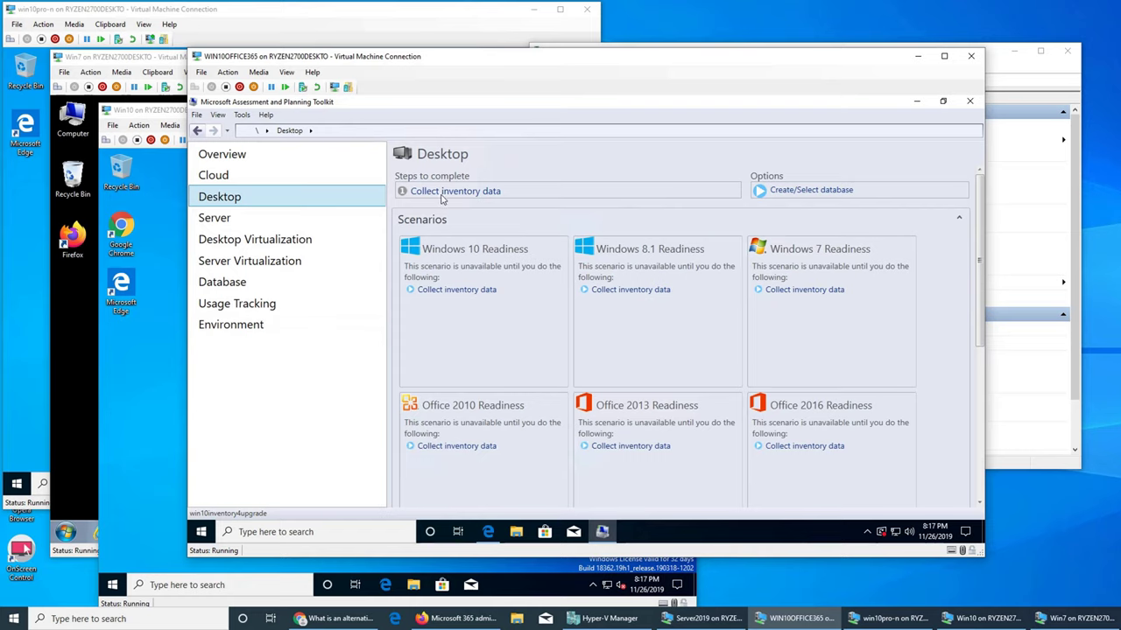
- Begin inventory data collection with the Windows computers scenario ticked, moving on to Discovery Methods
{"action": "left_click", "coordinate": [442, 197]}
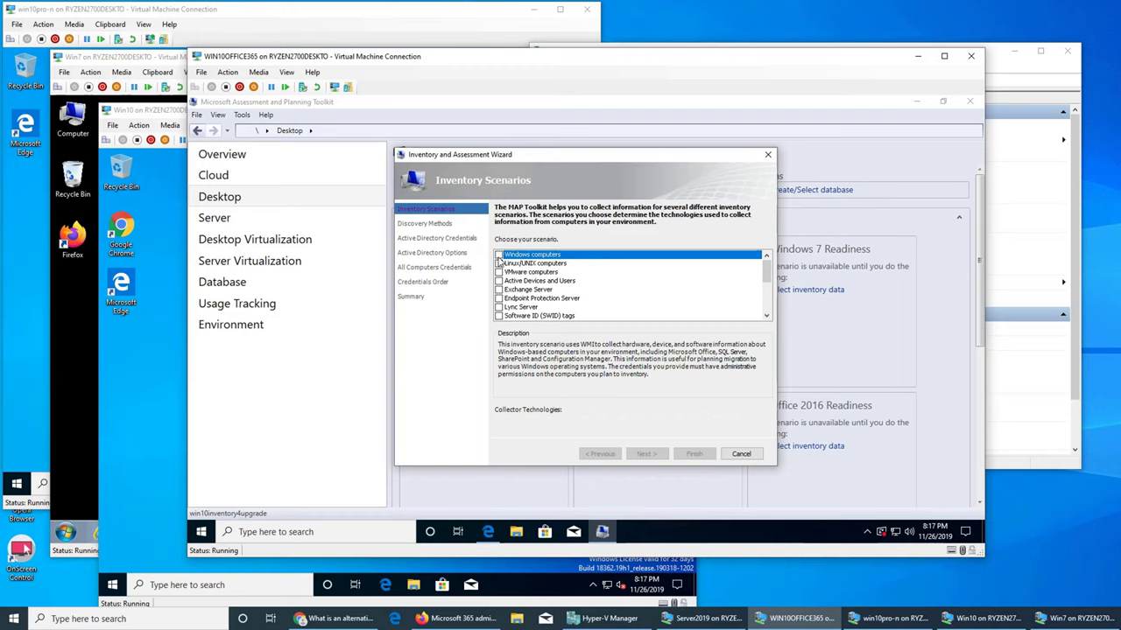
{"action": "scroll", "coordinate": [565, 292], "scroll_direction": "down", "scroll_amount": 5}
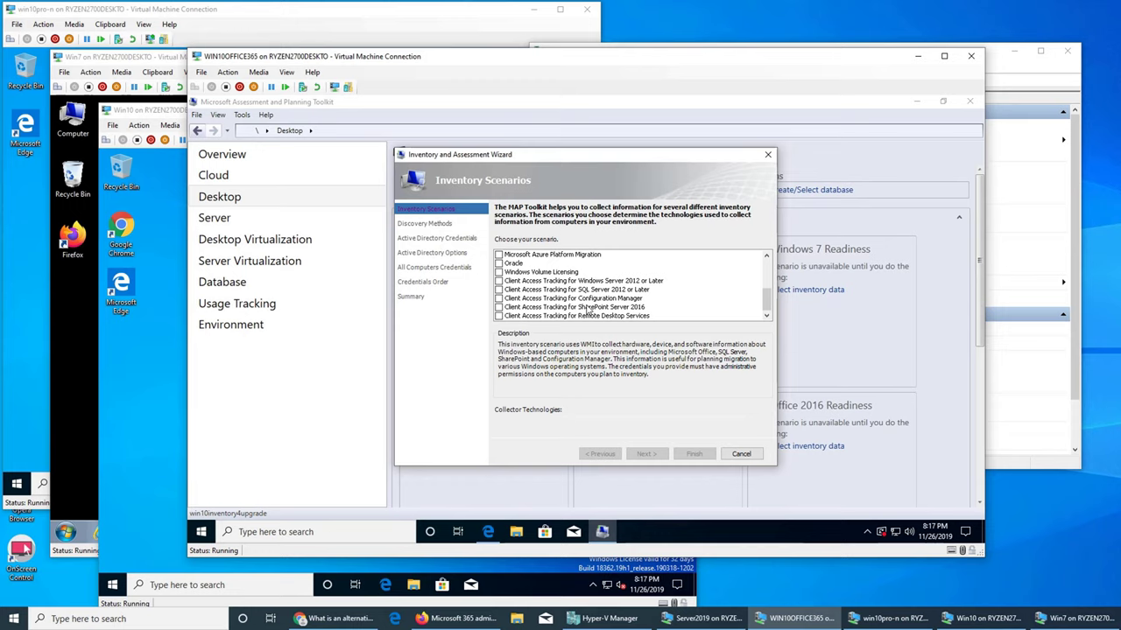
{"action": "scroll", "coordinate": [588, 308], "scroll_direction": "up", "scroll_amount": 5}
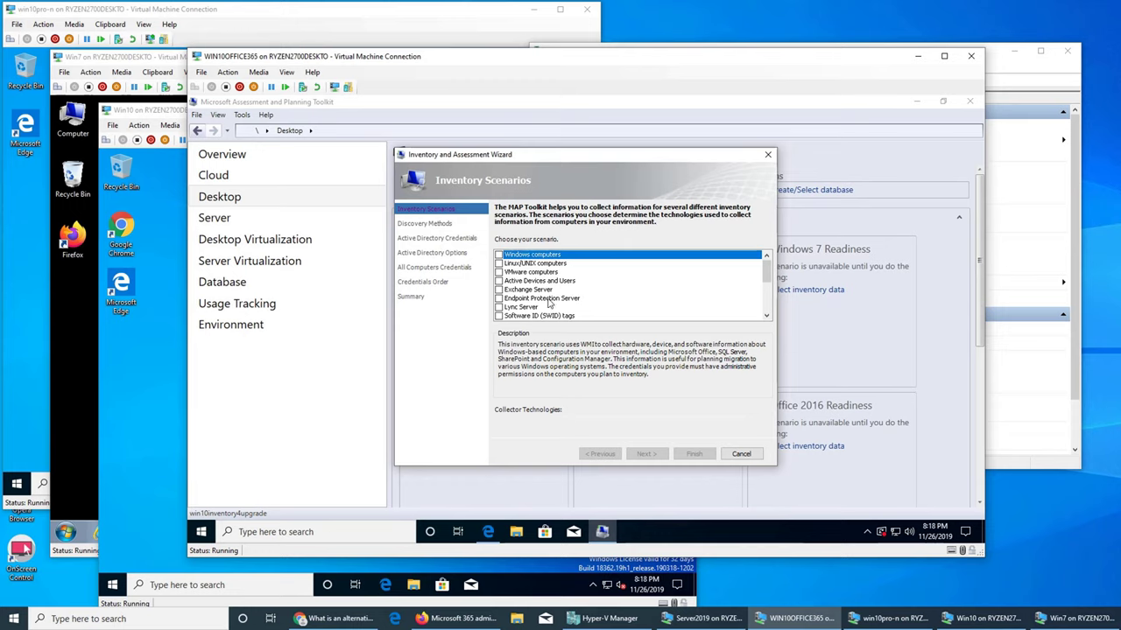
{"action": "left_click", "coordinate": [499, 255]}
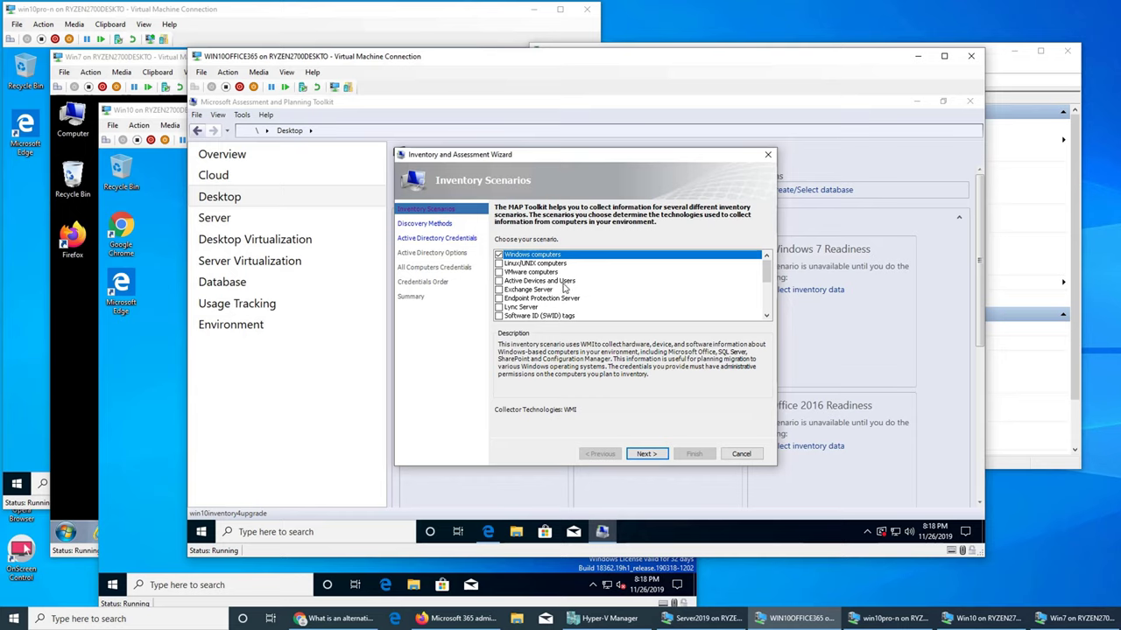
{"action": "left_click", "coordinate": [652, 457]}
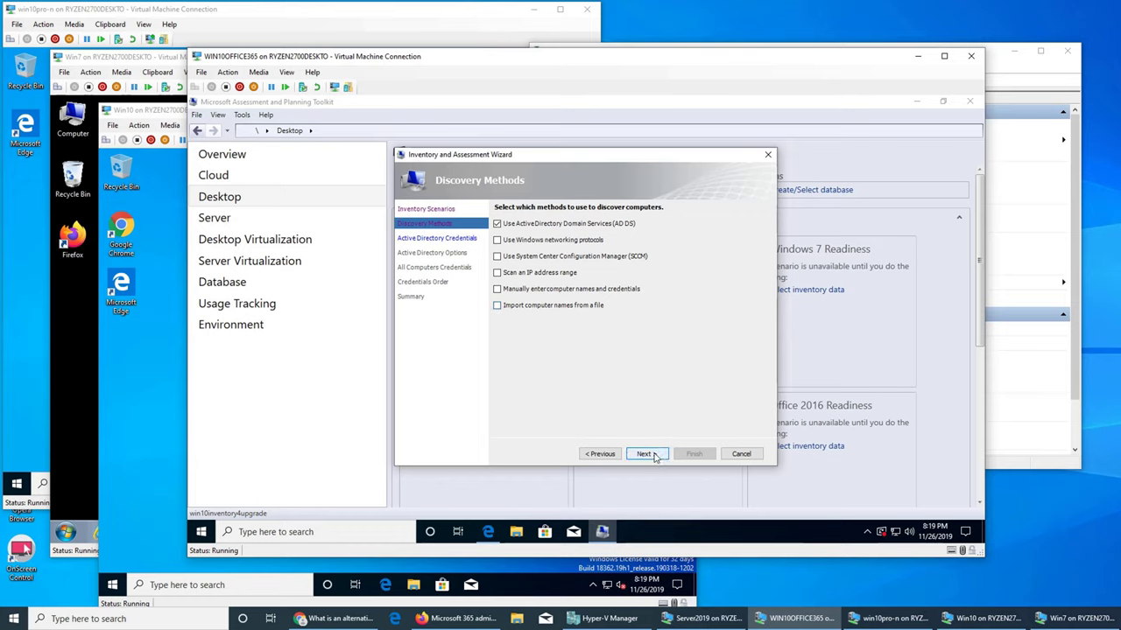
- Keep Active Directory Domain Services discovery selected and continue to the Active Directory credentials
{"action": "left_click", "coordinate": [645, 454]}
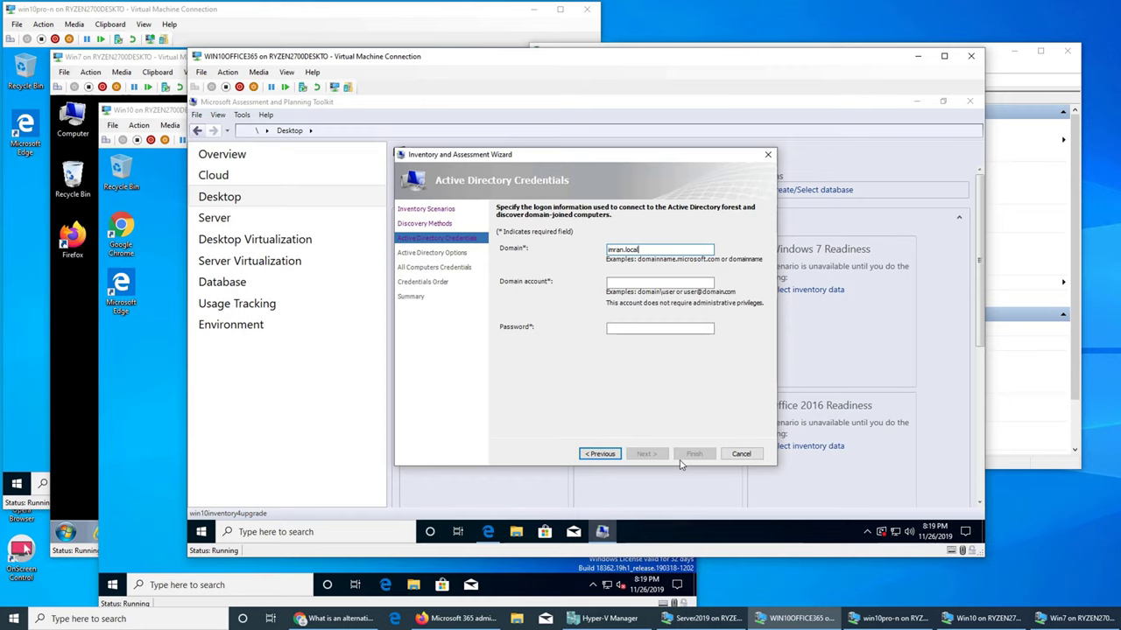
- Enter the domain administrator account name and its password, correcting a typo in the account
{"action": "key", "text": "Tab"}
{"action": "type", "text": "imra"}
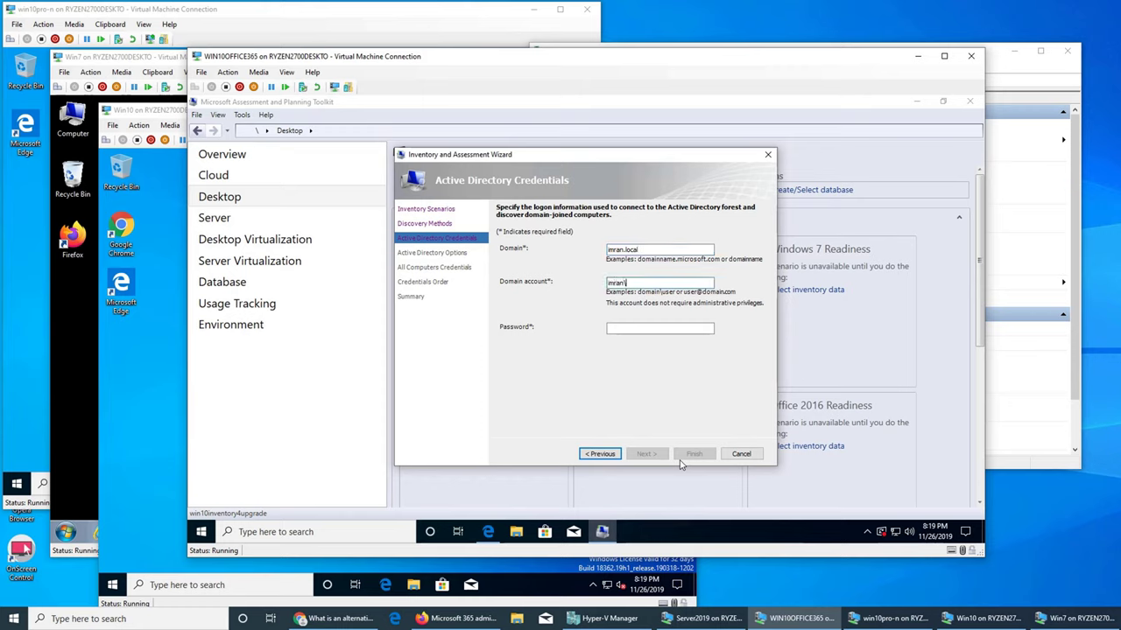
{"action": "key", "text": "Tab"}
{"action": "type", "text": "Pa"}
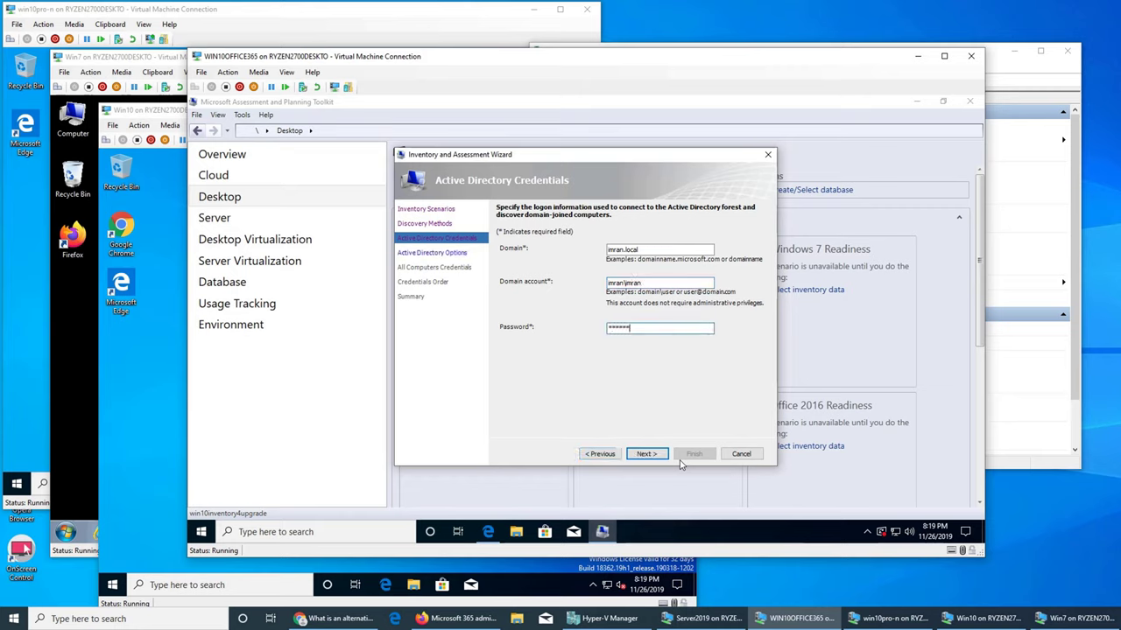
{"action": "left_click", "coordinate": [661, 284]}
{"action": "key", "text": "BackSpace"}
{"action": "key", "text": "BackSpace"}
{"action": "key", "text": "BackSpace"}
{"action": "key", "text": "BackSpace"}
{"action": "type", "text": "admin"}
{"action": "key", "text": "BackSpace"}
{"action": "key", "text": "BackSpace"}
{"action": "key", "text": "BackSpace"}
{"action": "type", "text": "minist"}
{"action": "key", "text": "Tab"}
{"action": "type", "text": "**"}
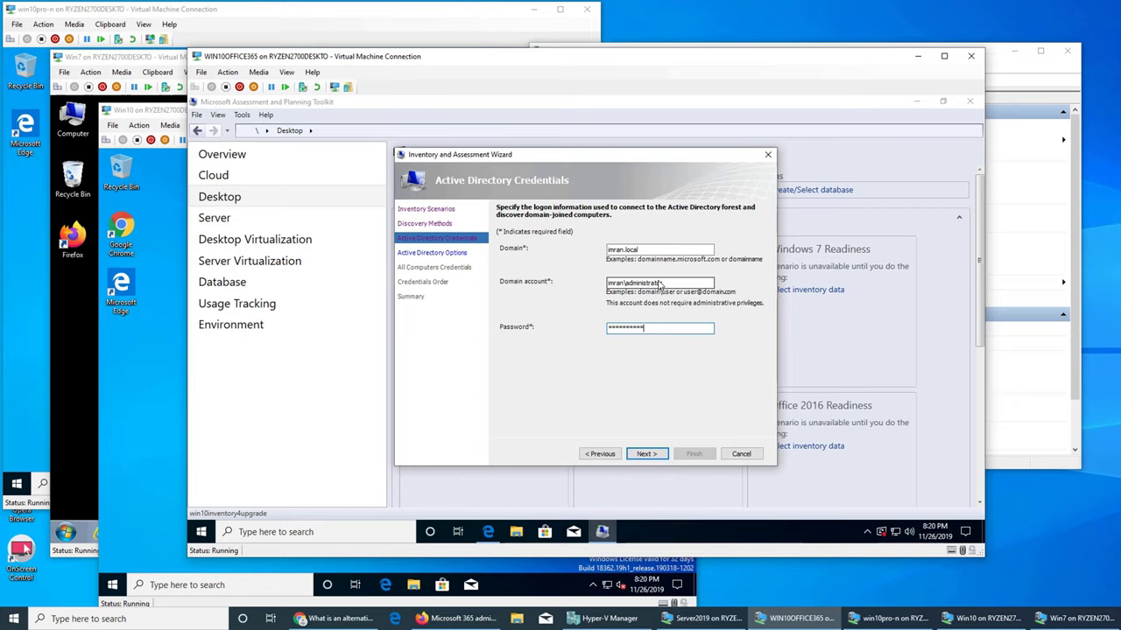
- Accept the credentials, leaving 'Find all computers in all domains' selected in Active Directory Options
{"action": "left_click", "coordinate": [646, 455]}
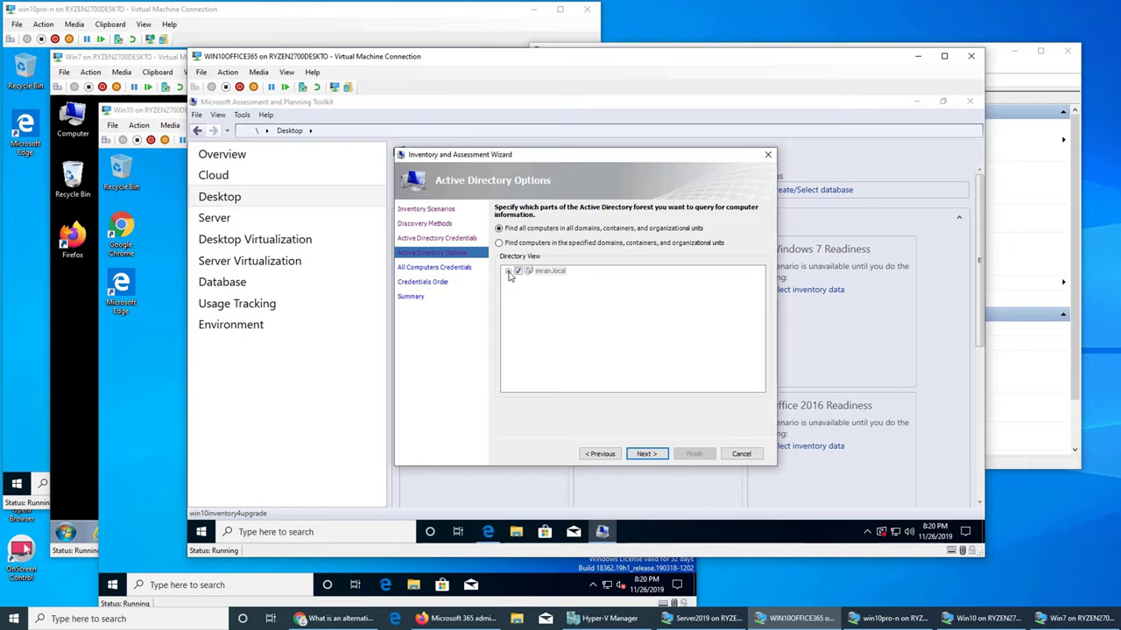
- Pass Active Directory Options and reach Credentials Order without adding any computer account
{"action": "left_click", "coordinate": [644, 454]}
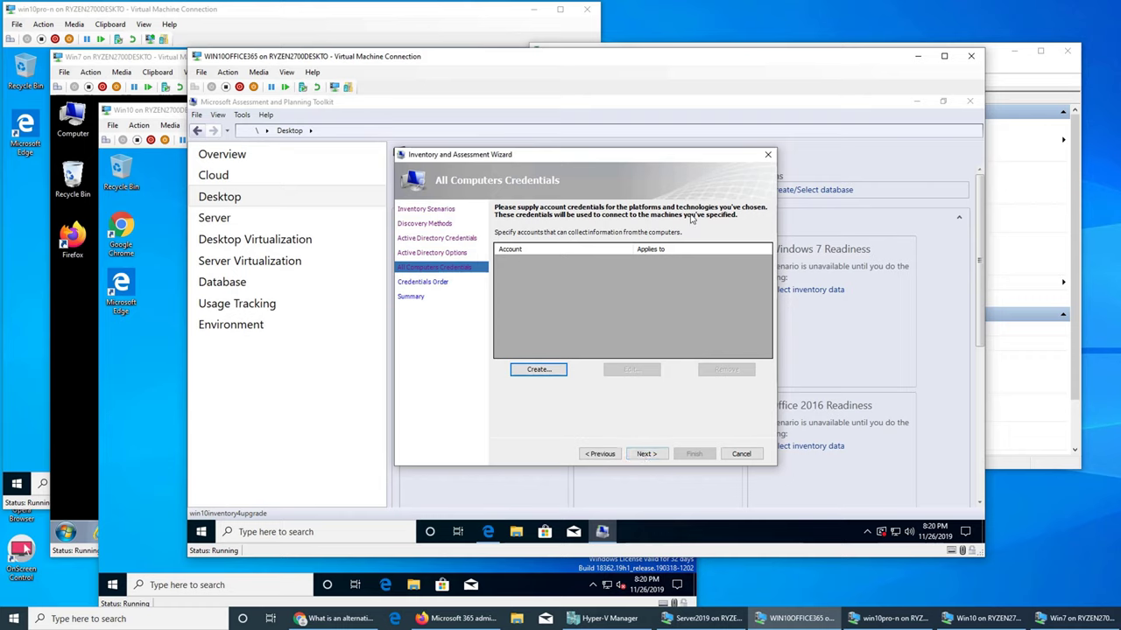
{"action": "left_click", "coordinate": [538, 370]}
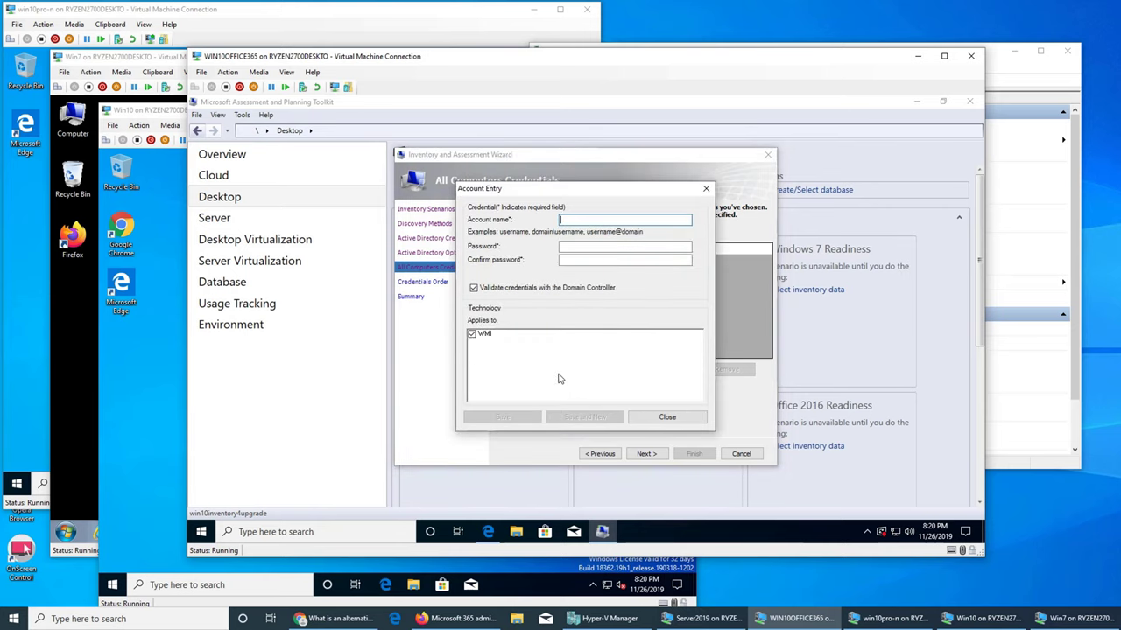
{"action": "left_click", "coordinate": [640, 419]}
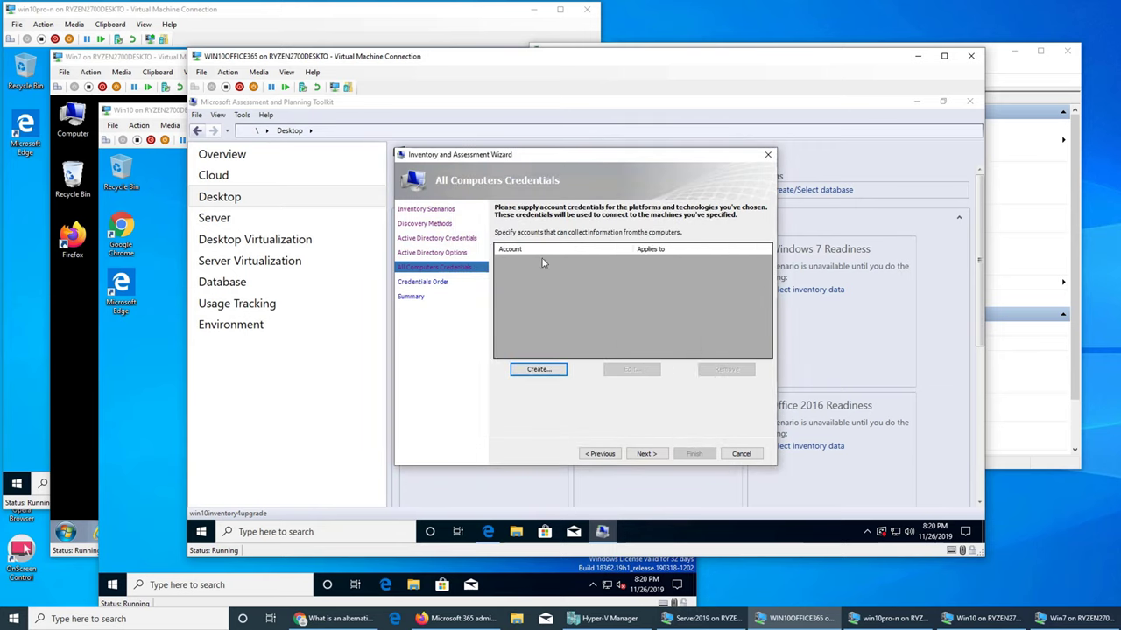
{"action": "left_click", "coordinate": [646, 453]}
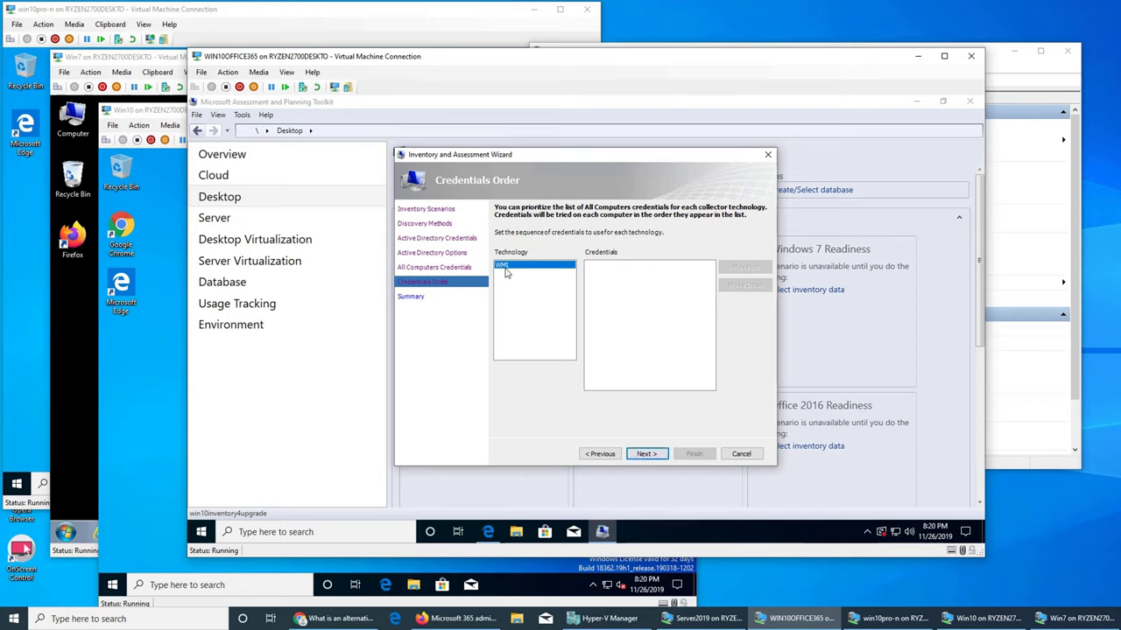
- Add an 'administrator' account with its password, applied to WMI, to All Computers Credentials
{"action": "left_click", "coordinate": [601, 453]}
{"action": "left_click", "coordinate": [538, 370]}
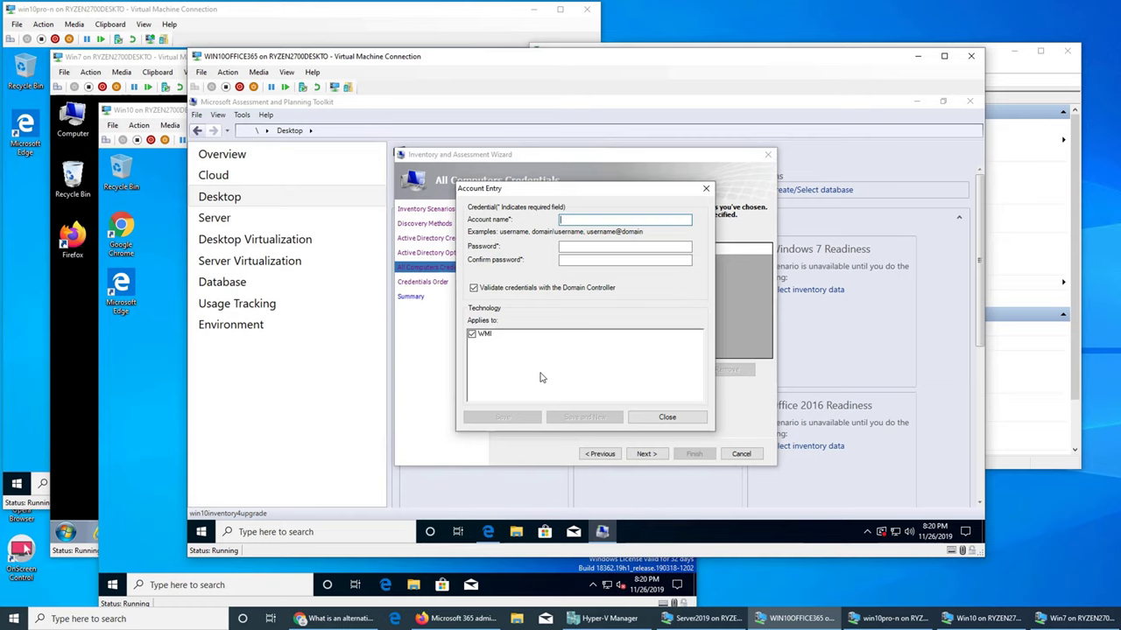
{"action": "type", "text": "ad"}
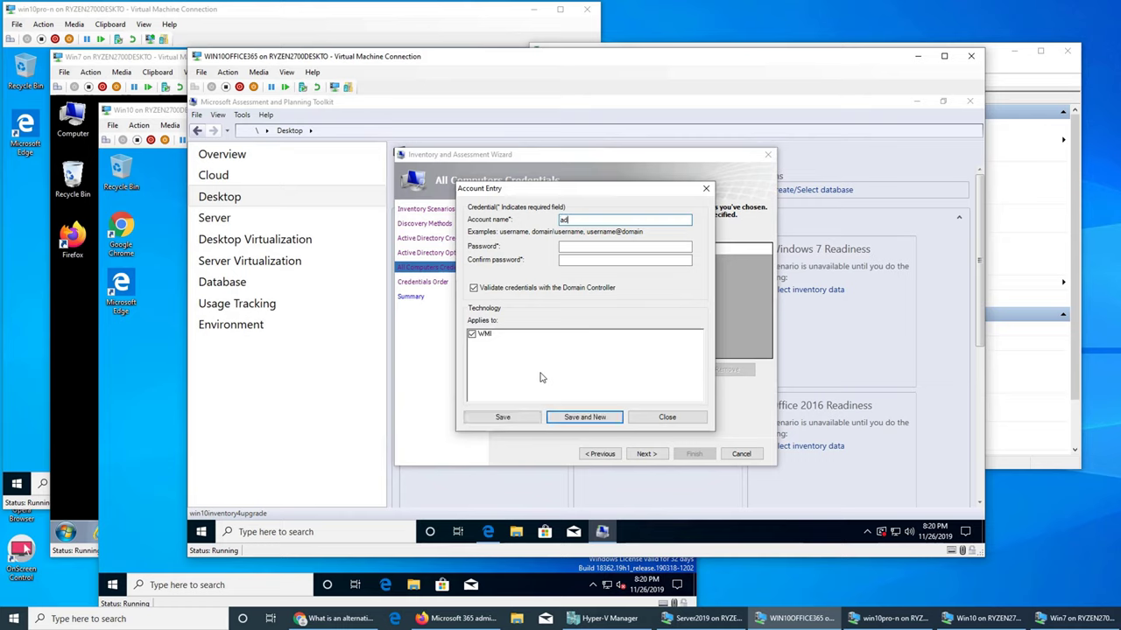
{"action": "type", "text": "ministrator"}
{"action": "key", "text": "Tab"}
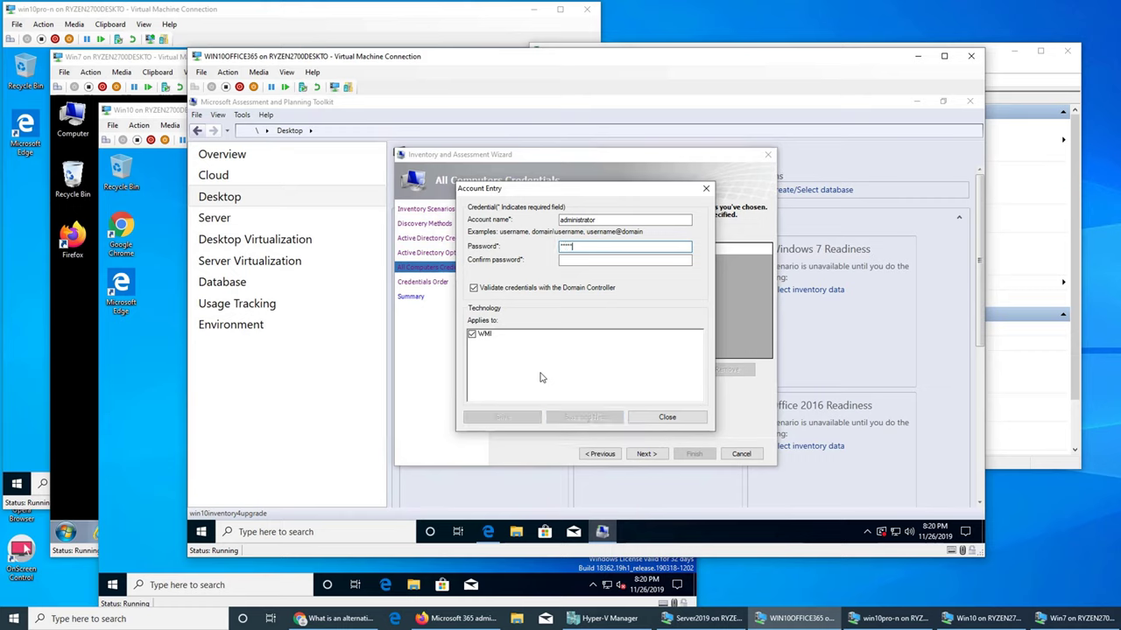
{"action": "key", "text": "Tab"}
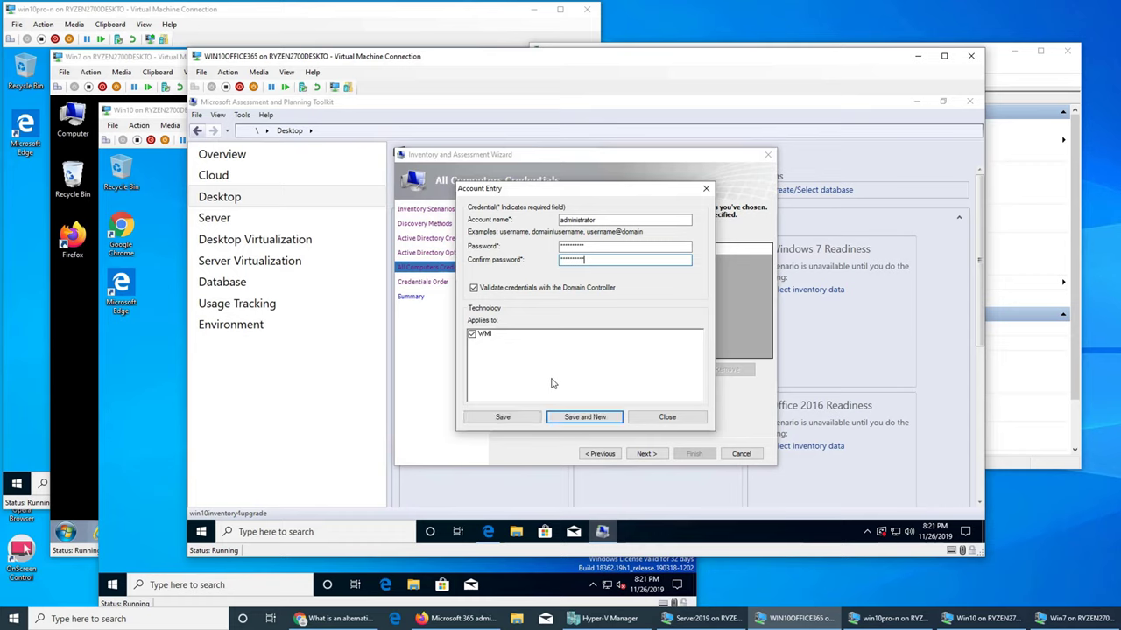
{"action": "left_click", "coordinate": [589, 420]}
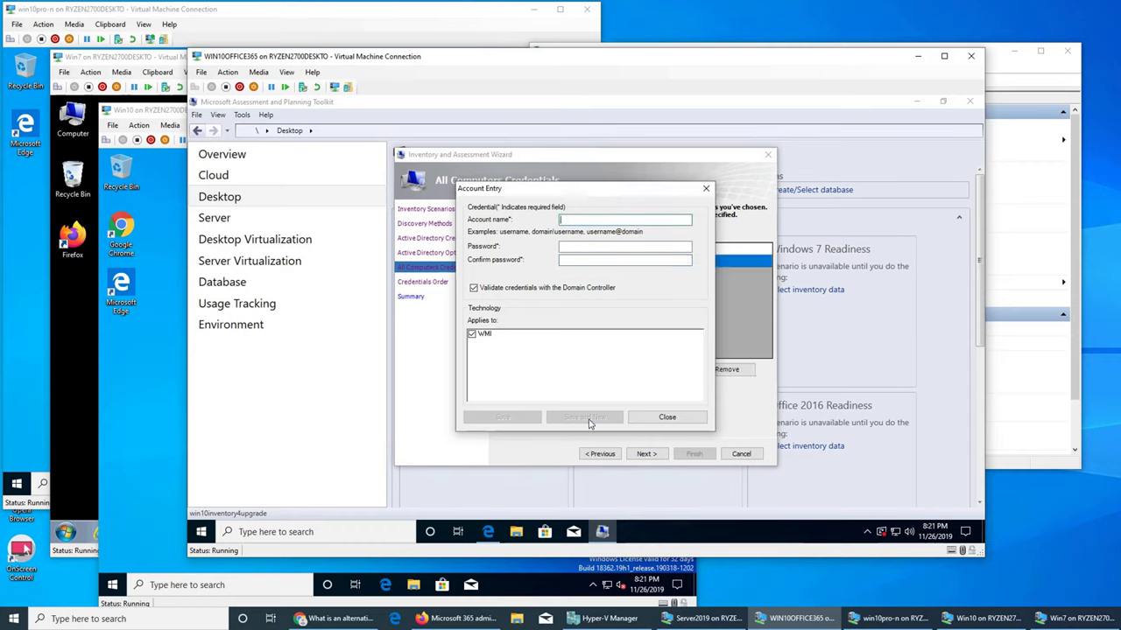
{"action": "left_click", "coordinate": [648, 418]}
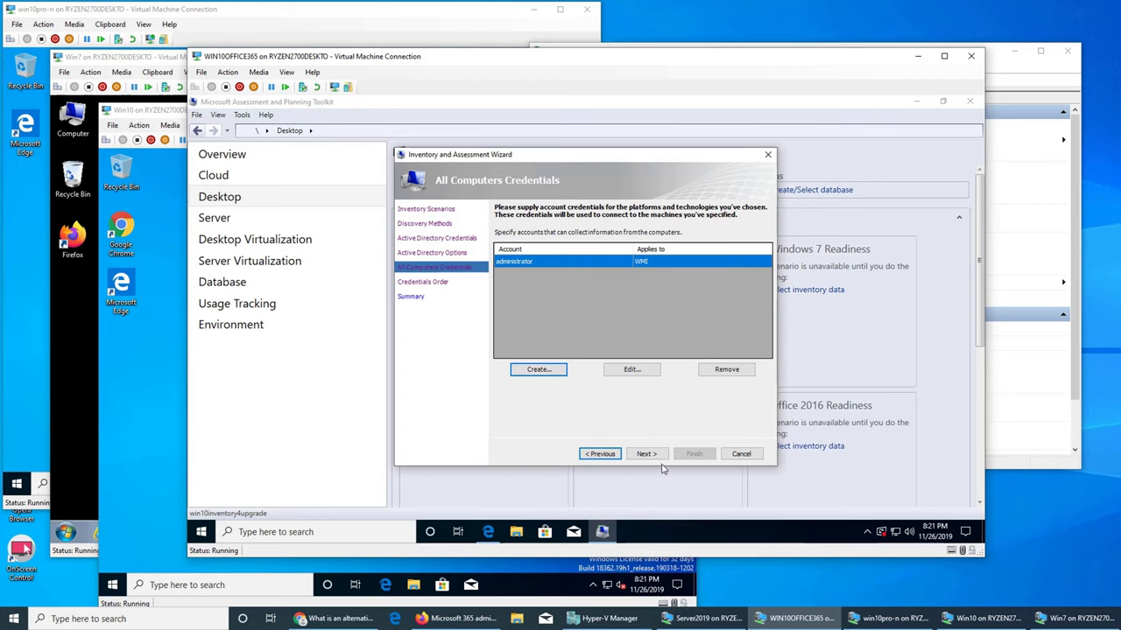
- Continue past All Computers Credentials and Credentials Order to the wizard's Summary page
{"action": "left_click", "coordinate": [647, 454]}
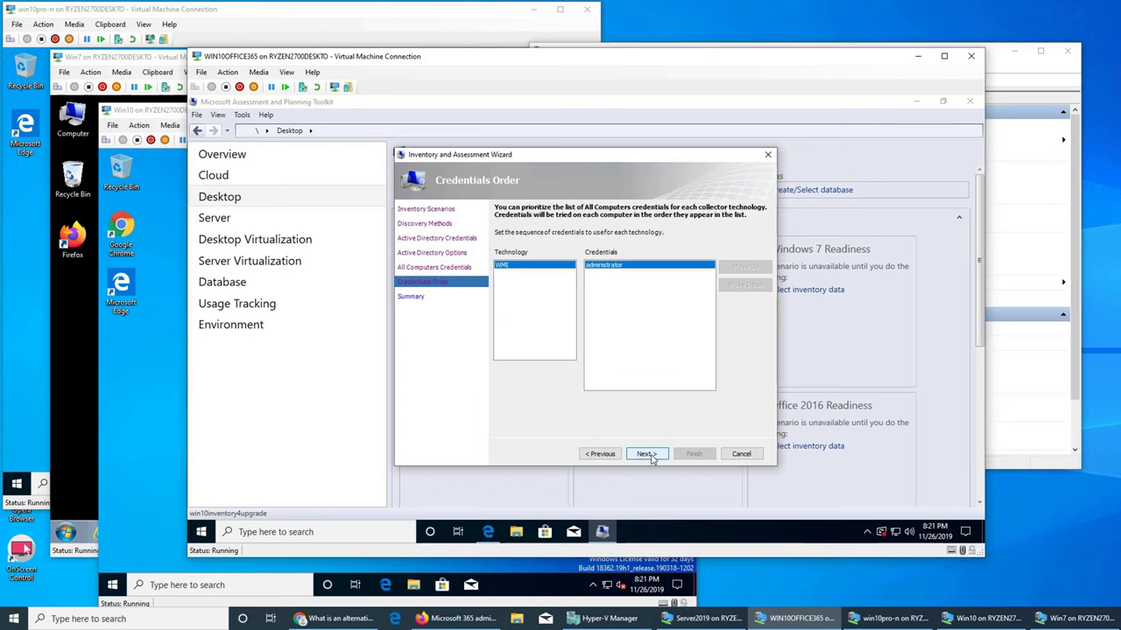
{"action": "left_click", "coordinate": [647, 454]}
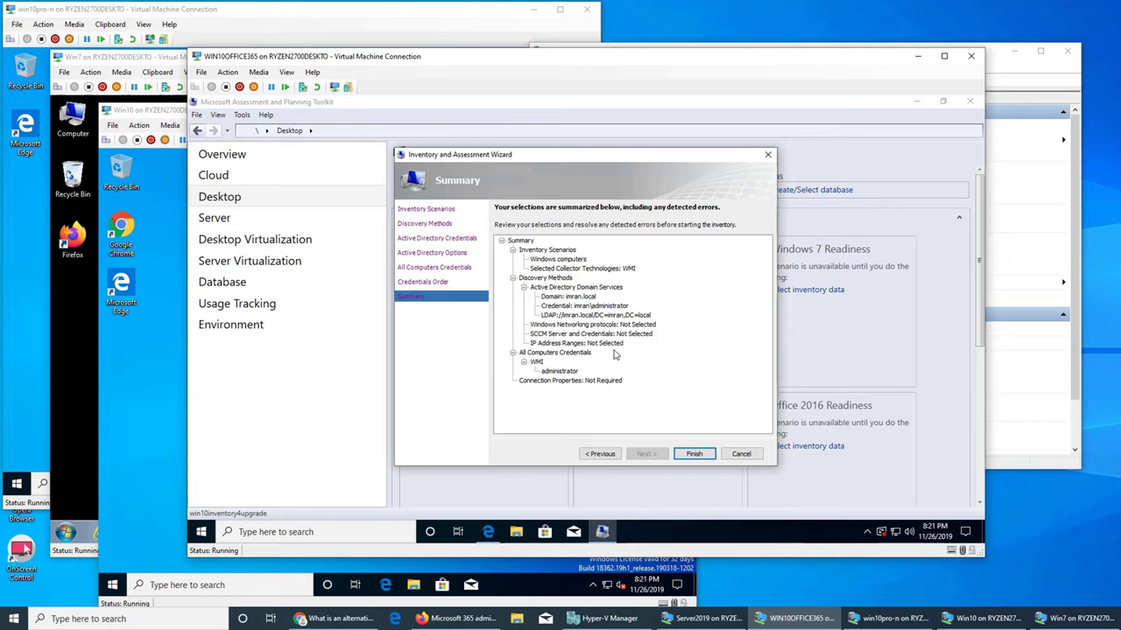
- Finish the wizard to inventory the 10 machines, review the collection details, then close the window
{"action": "left_click", "coordinate": [693, 453]}
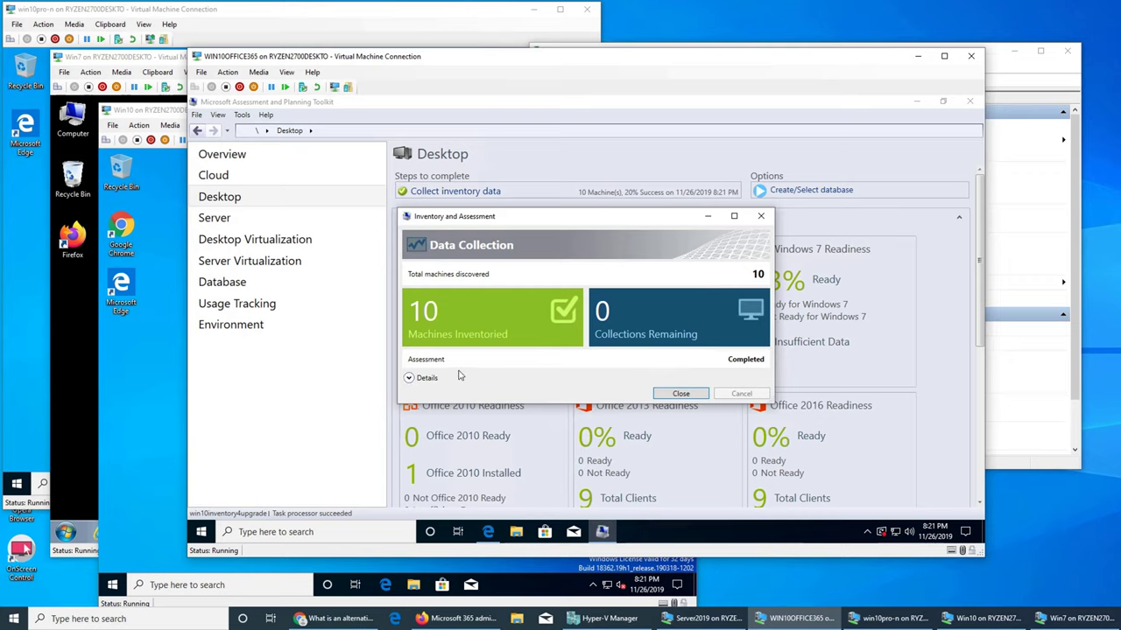
{"action": "left_click", "coordinate": [409, 378]}
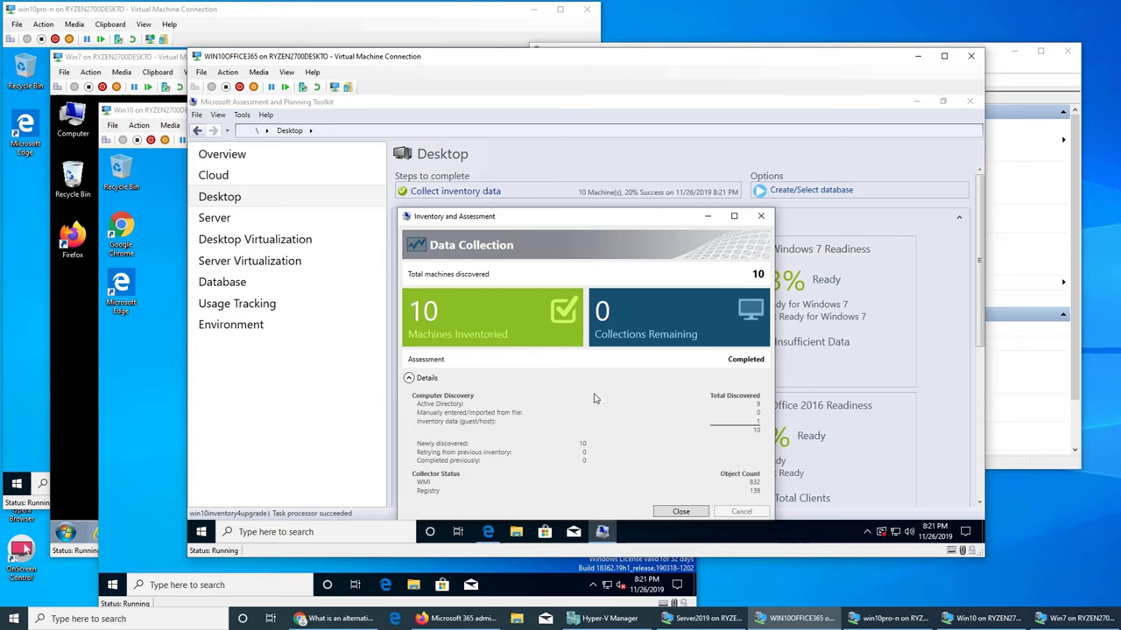
{"action": "left_click", "coordinate": [682, 511]}
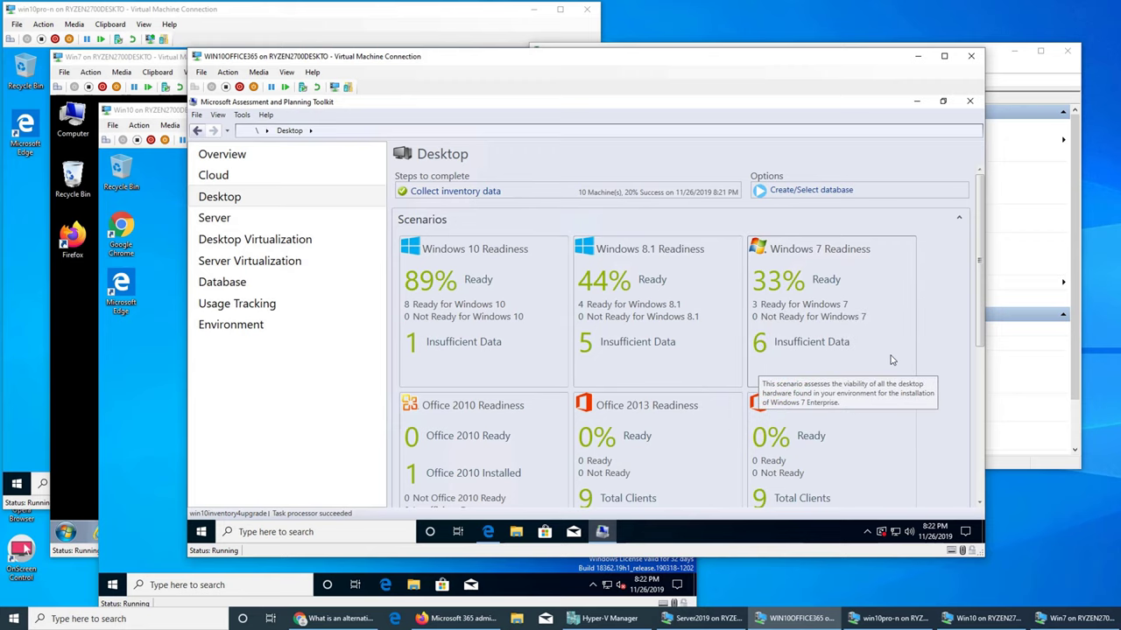
- Scroll through the Desktop readiness tiles, including the Office 2013/2016 and Internet Explorer results
{"action": "scroll", "coordinate": [892, 360], "scroll_direction": "down", "scroll_amount": 2}
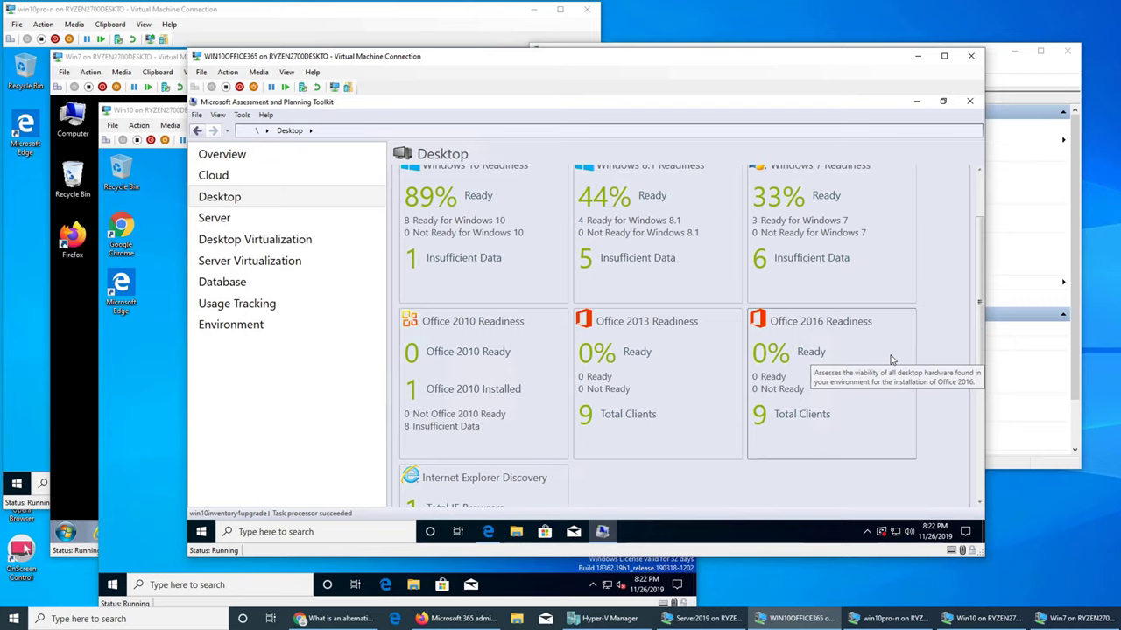
{"action": "scroll", "coordinate": [892, 360], "scroll_direction": "down", "scroll_amount": 3}
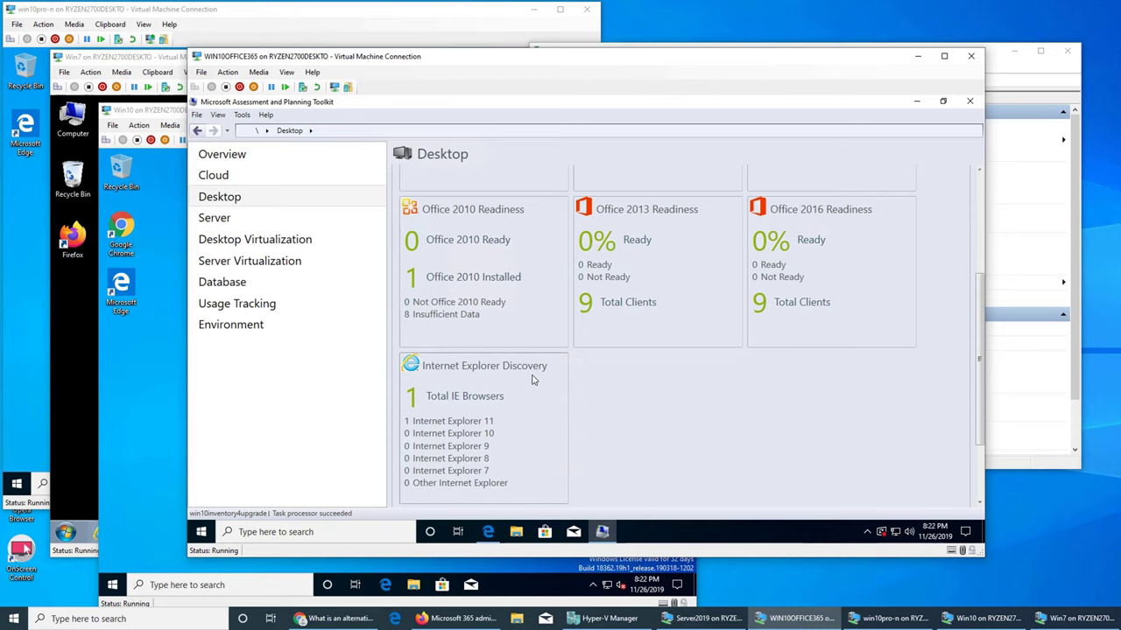
{"action": "scroll", "coordinate": [461, 368], "scroll_direction": "up", "scroll_amount": 1}
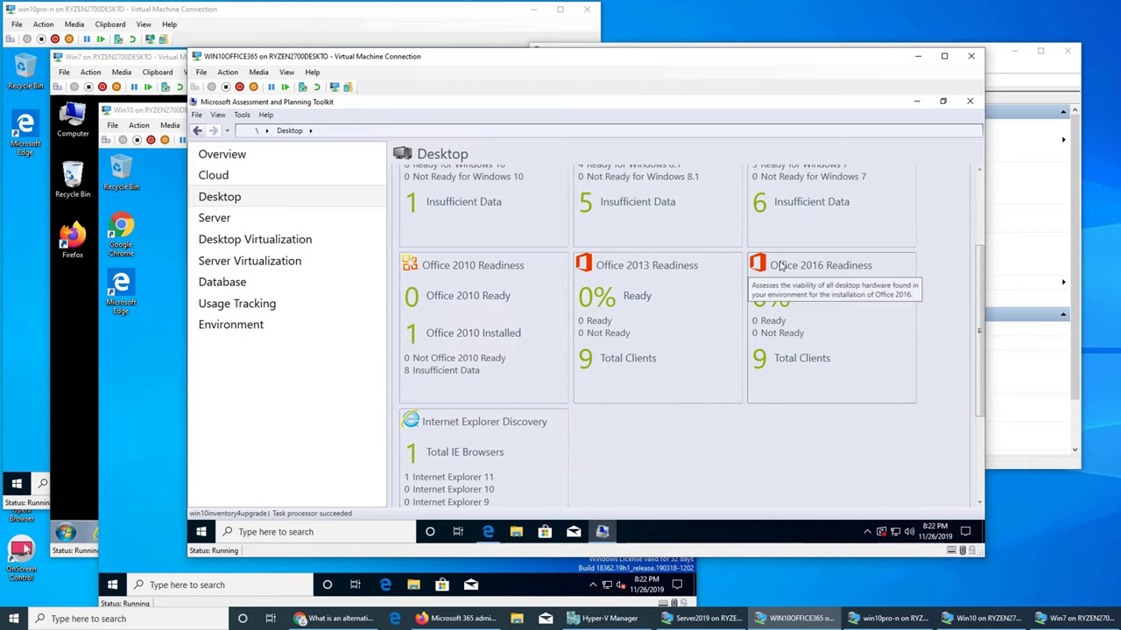
{"action": "scroll", "coordinate": [782, 313], "scroll_direction": "up", "scroll_amount": 1}
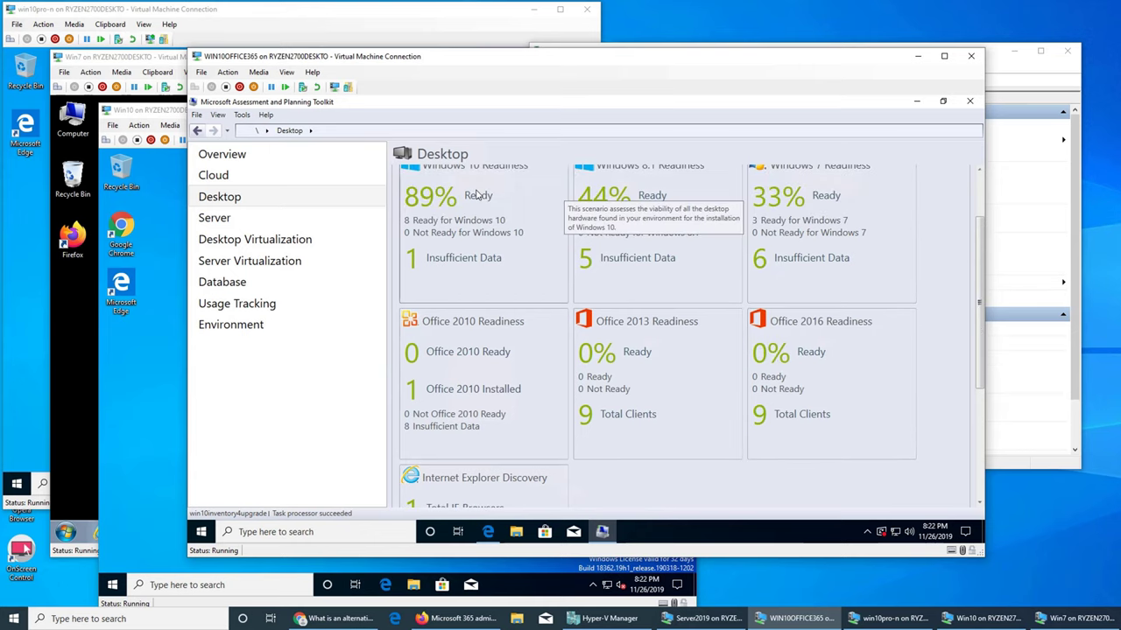
- Generate the Windows 10 Readiness report and select the Windows10Assessment file in win10inventory4upgrade
{"action": "left_click", "coordinate": [486, 254]}
{"action": "scroll", "coordinate": [553, 367], "scroll_direction": "down", "scroll_amount": 1}
{"action": "scroll", "coordinate": [554, 368], "scroll_direction": "up", "scroll_amount": 1}
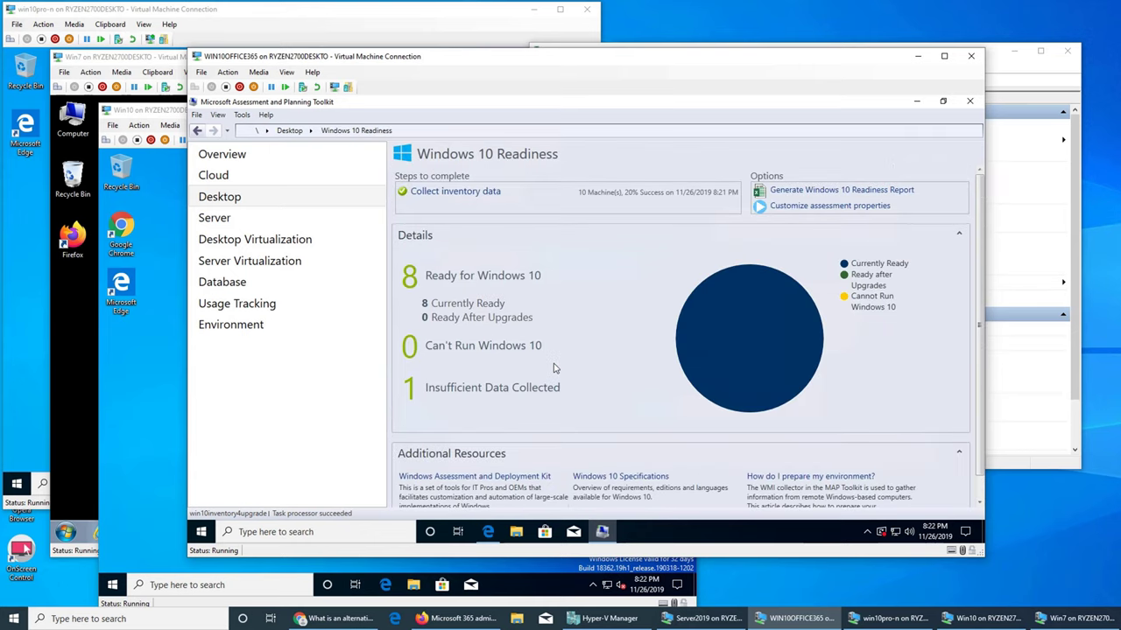
{"action": "scroll", "coordinate": [554, 368], "scroll_direction": "down", "scroll_amount": 1}
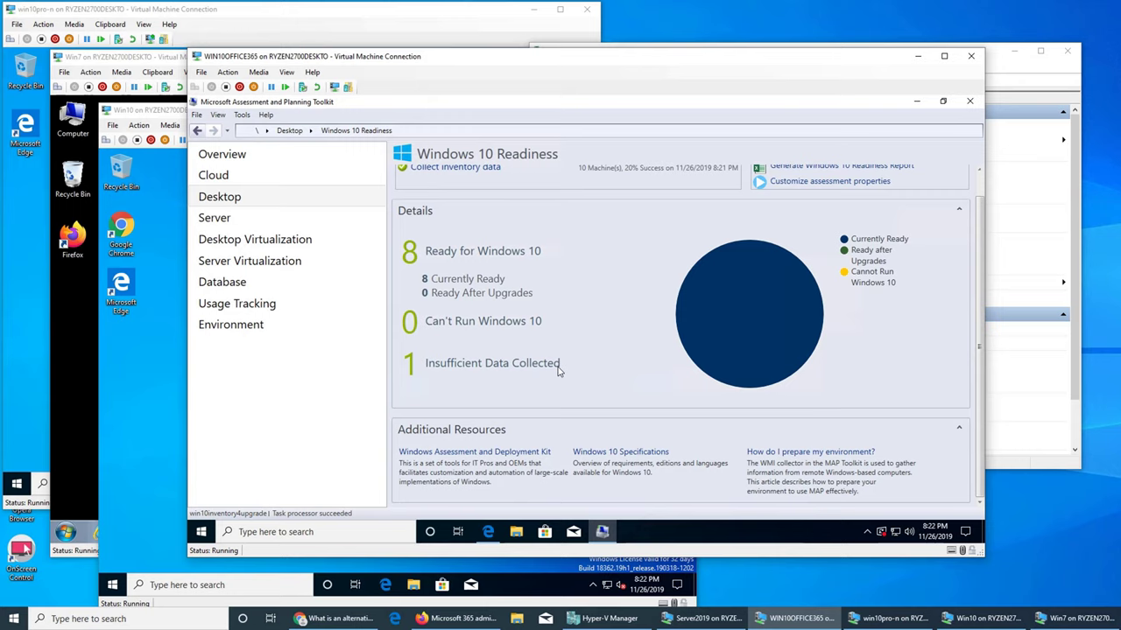
{"action": "scroll", "coordinate": [557, 371], "scroll_direction": "up", "scroll_amount": 1}
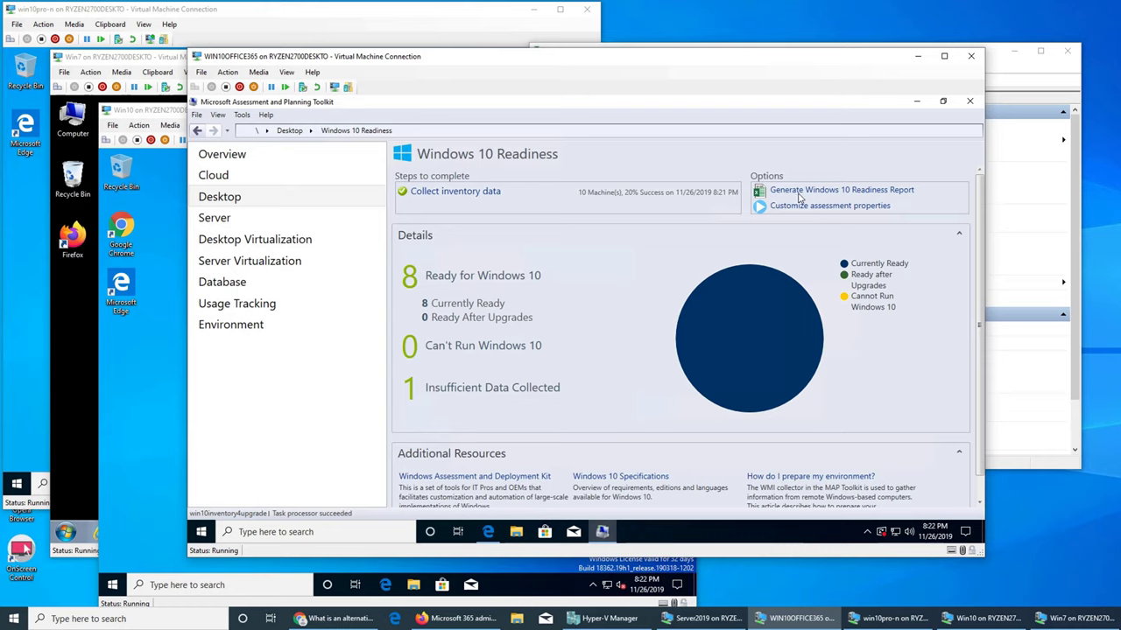
{"action": "left_click", "coordinate": [799, 197]}
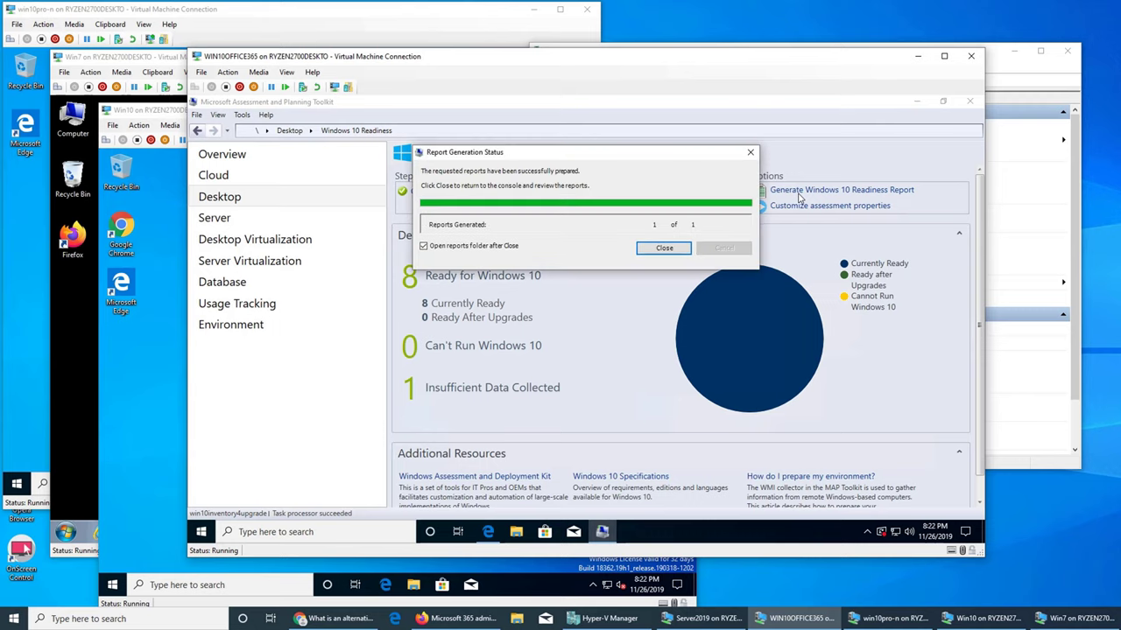
{"action": "left_click", "coordinate": [667, 248]}
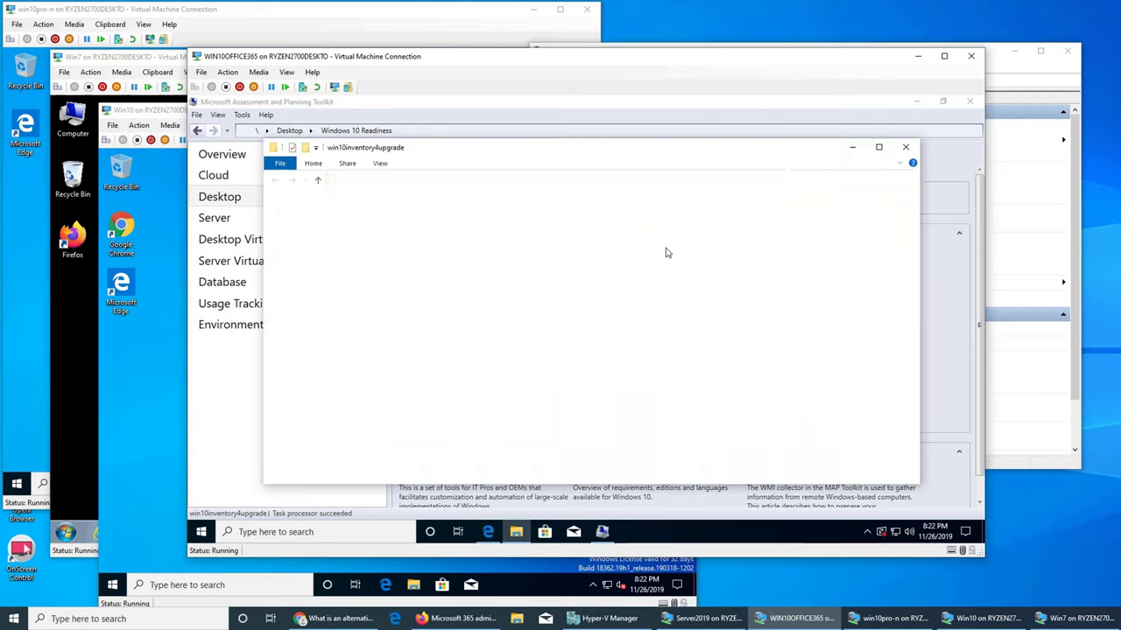
{"action": "left_click", "coordinate": [413, 221]}
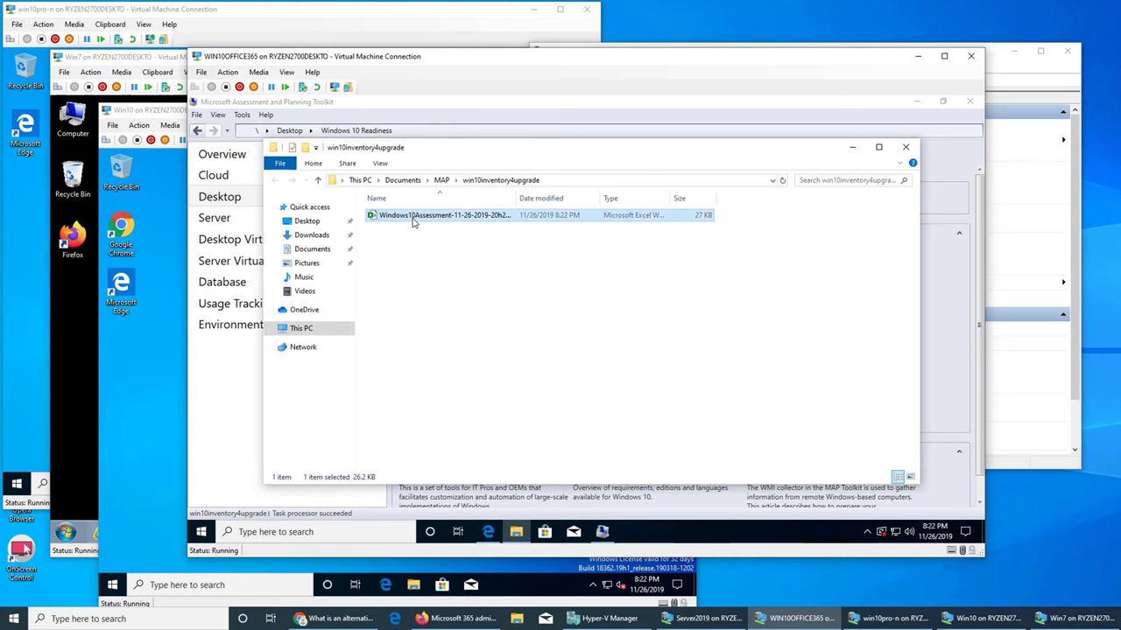
- Open the Windows10Assessment .xlsx workbook in Excel and maximize its window
{"action": "double_click", "coordinate": [413, 222]}
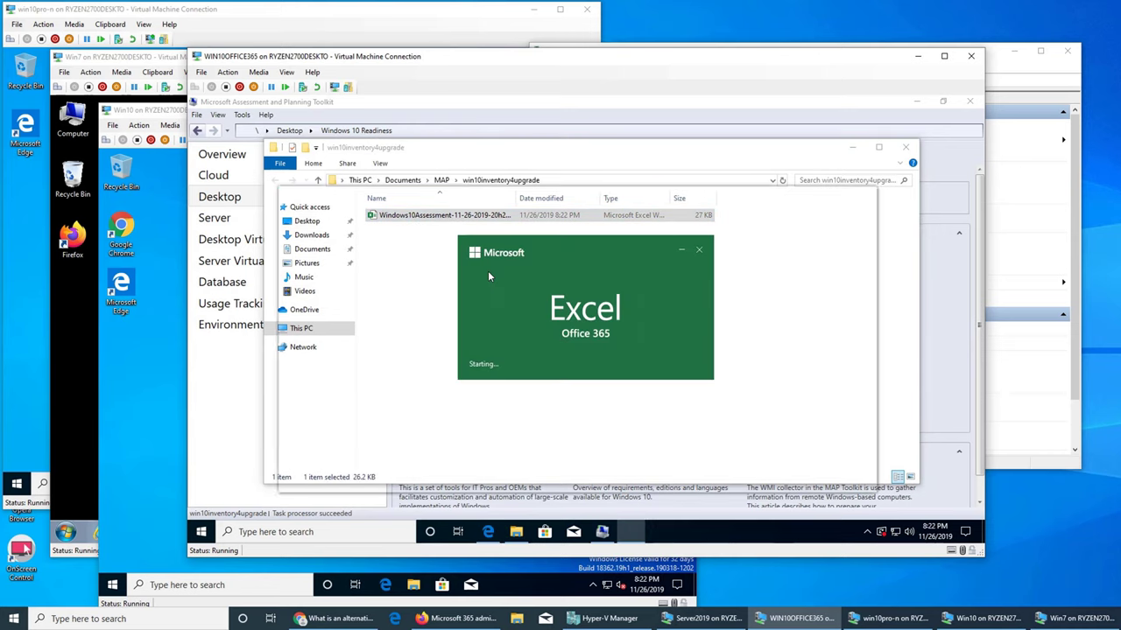
{"action": "left_click", "coordinate": [835, 196]}
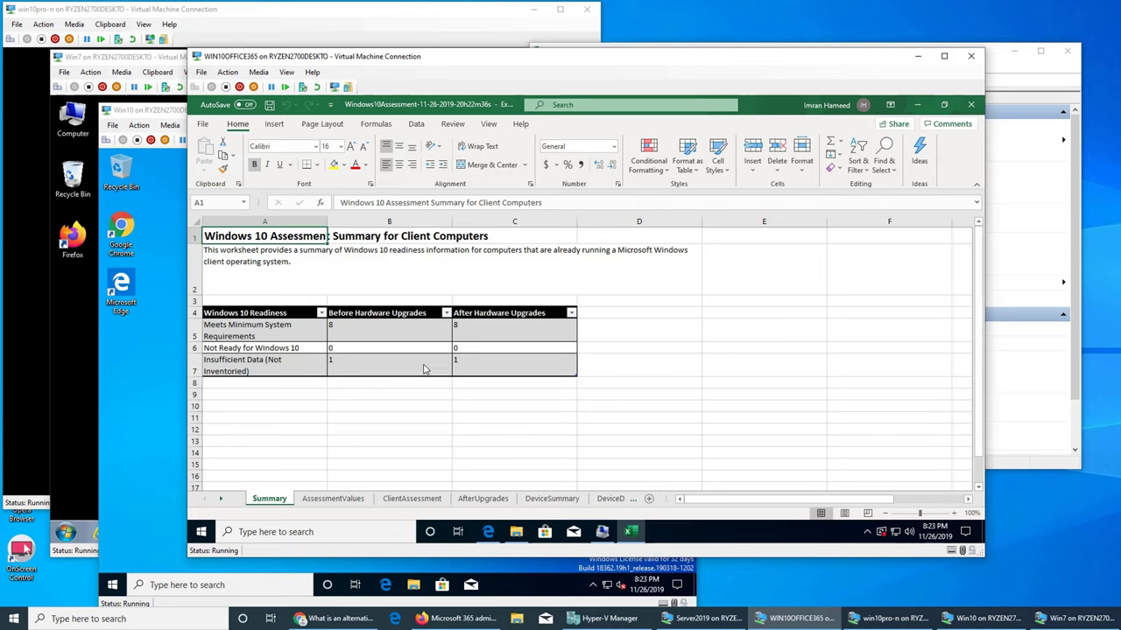
- Review the AssessmentValues sheet's system requirements, then move to the ClientAssessment sheet
{"action": "left_click", "coordinate": [334, 499]}
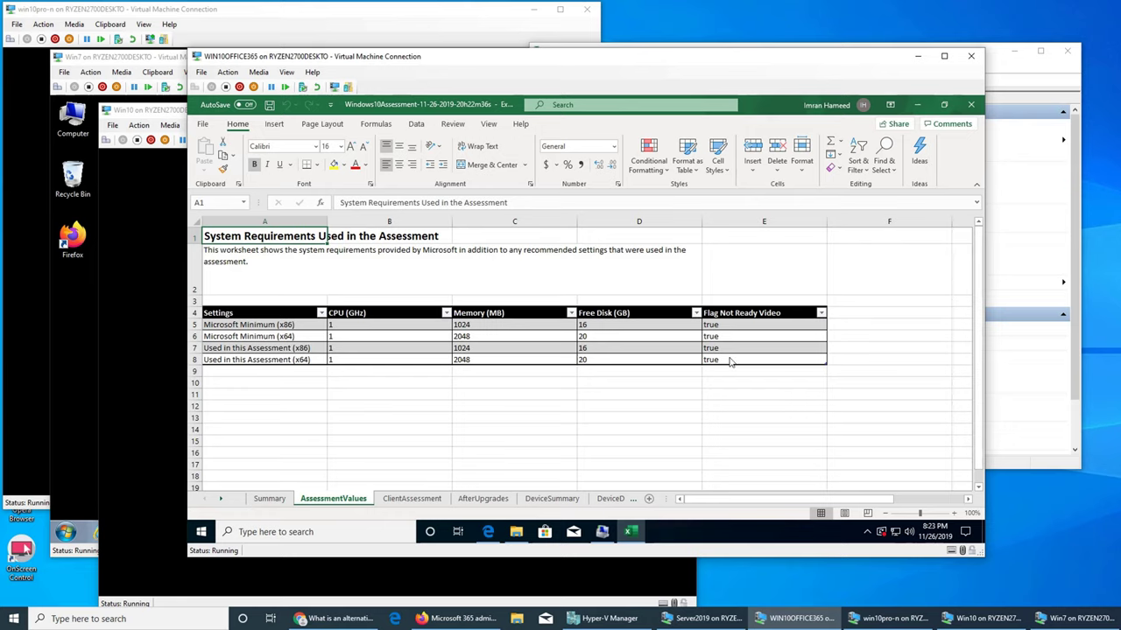
{"action": "left_click", "coordinate": [408, 500]}
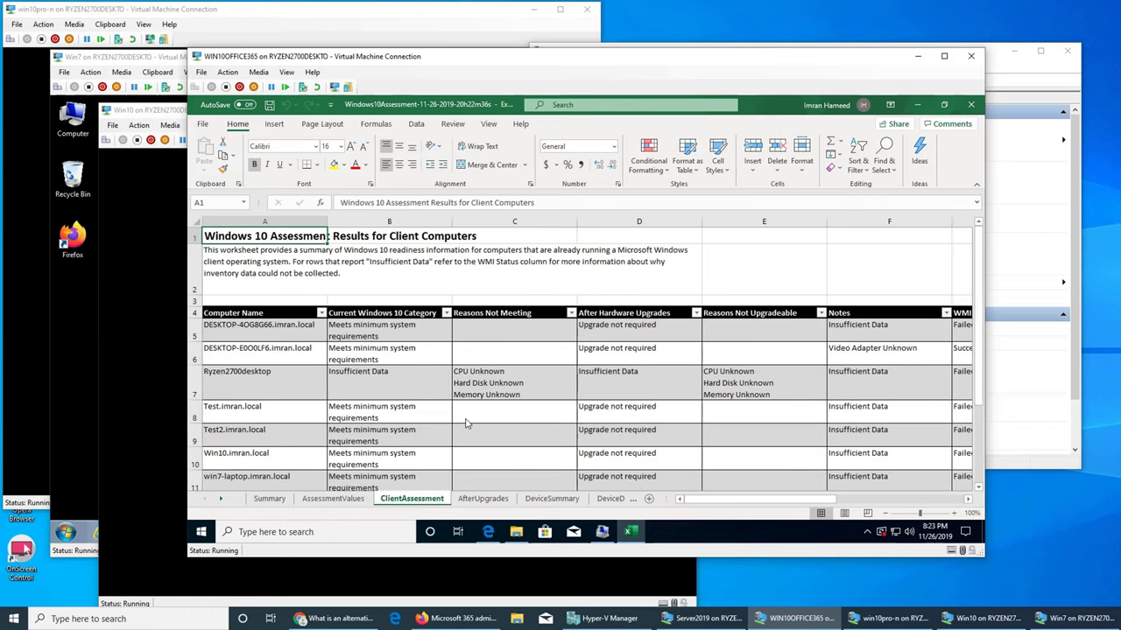
- Enlarge the VM window and inspect the win7-laptop, win8 and Ryzen2700desktop readiness rows
{"action": "scroll", "coordinate": [466, 424], "scroll_direction": "down", "scroll_amount": 1}
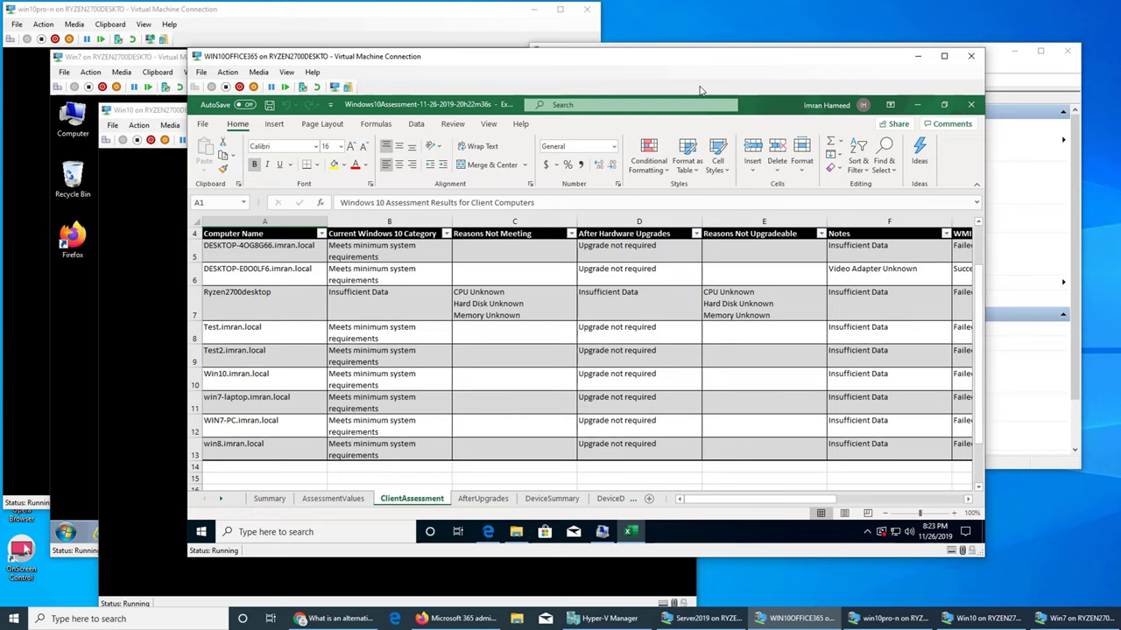
{"action": "left_click_drag", "start_coordinate": [690, 54], "coordinate": [681, 11]}
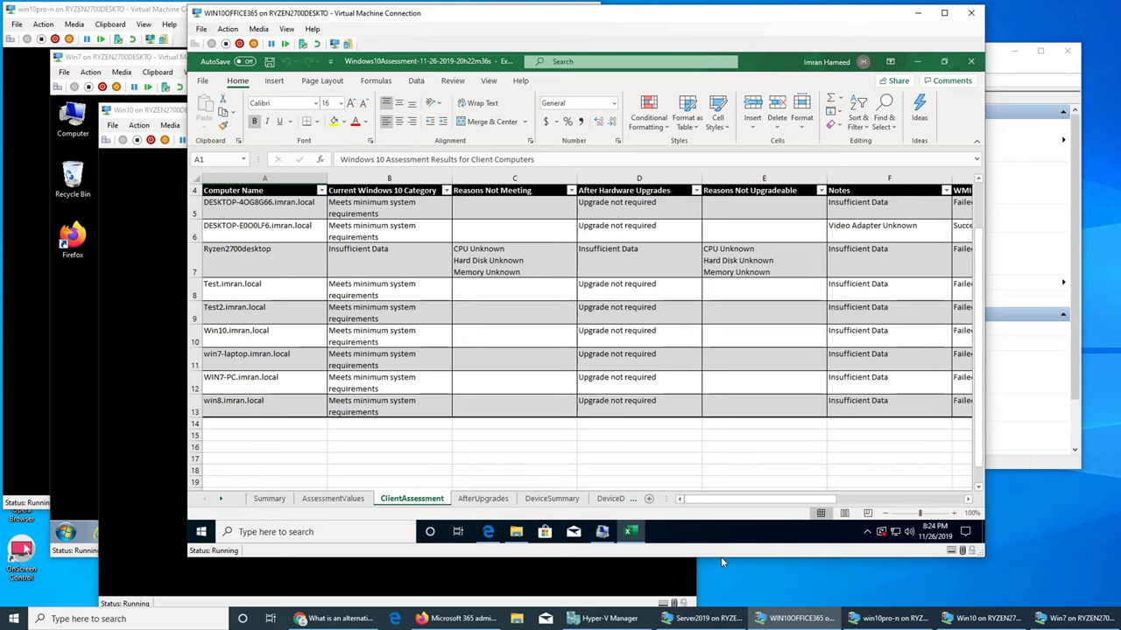
{"action": "left_click_drag", "start_coordinate": [721, 558], "coordinate": [725, 605]}
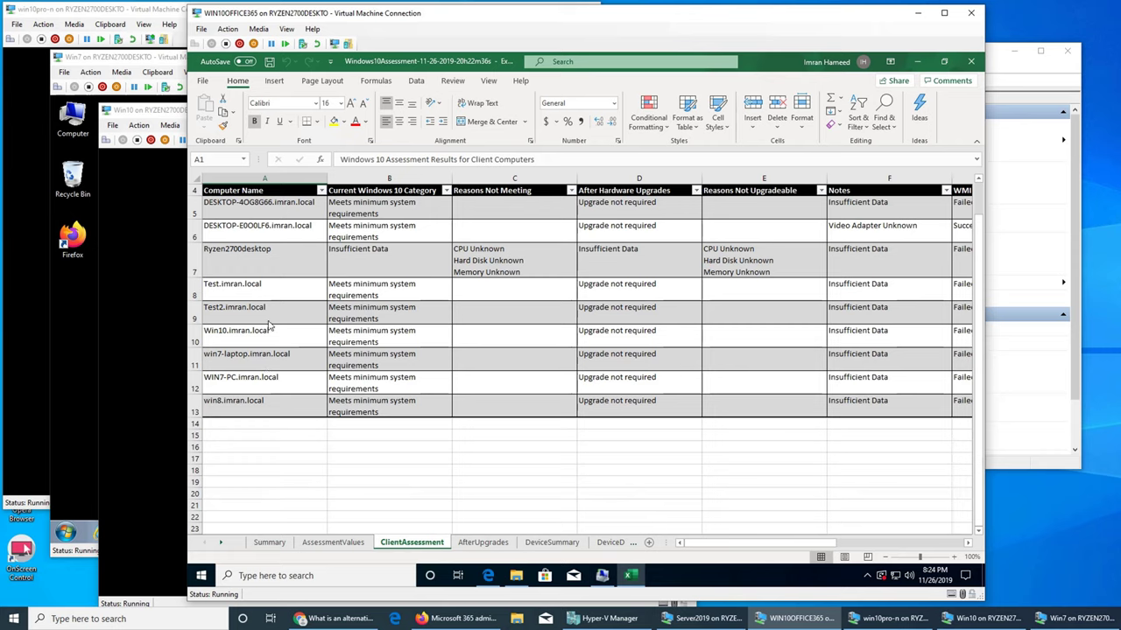
{"action": "left_click", "coordinate": [254, 369]}
{"action": "left_click", "coordinate": [252, 409]}
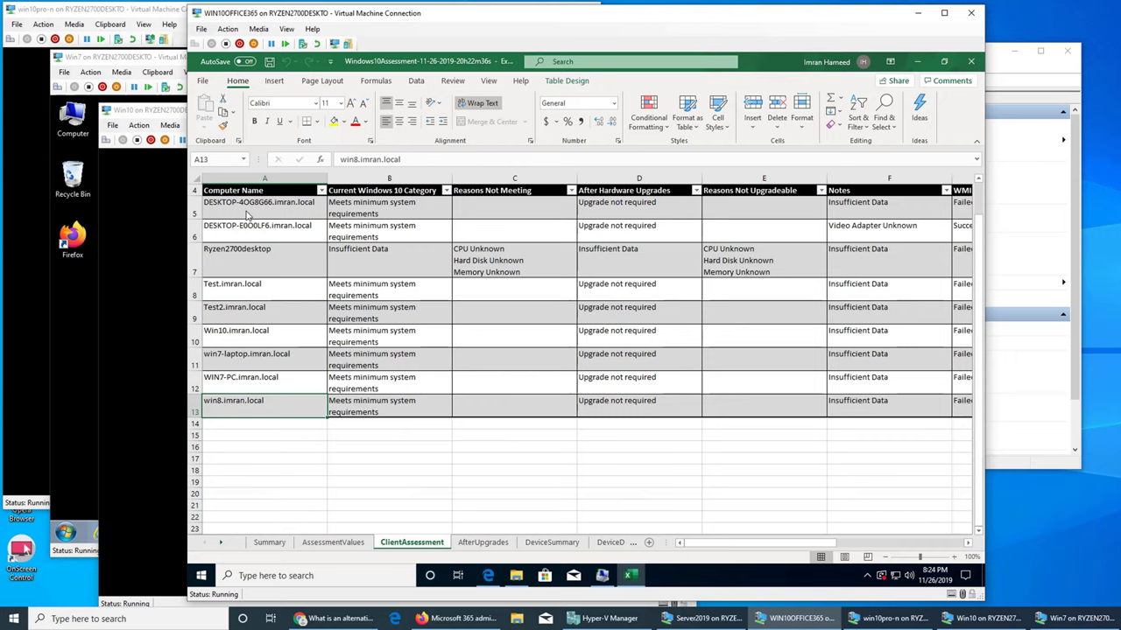
{"action": "left_click", "coordinate": [256, 255]}
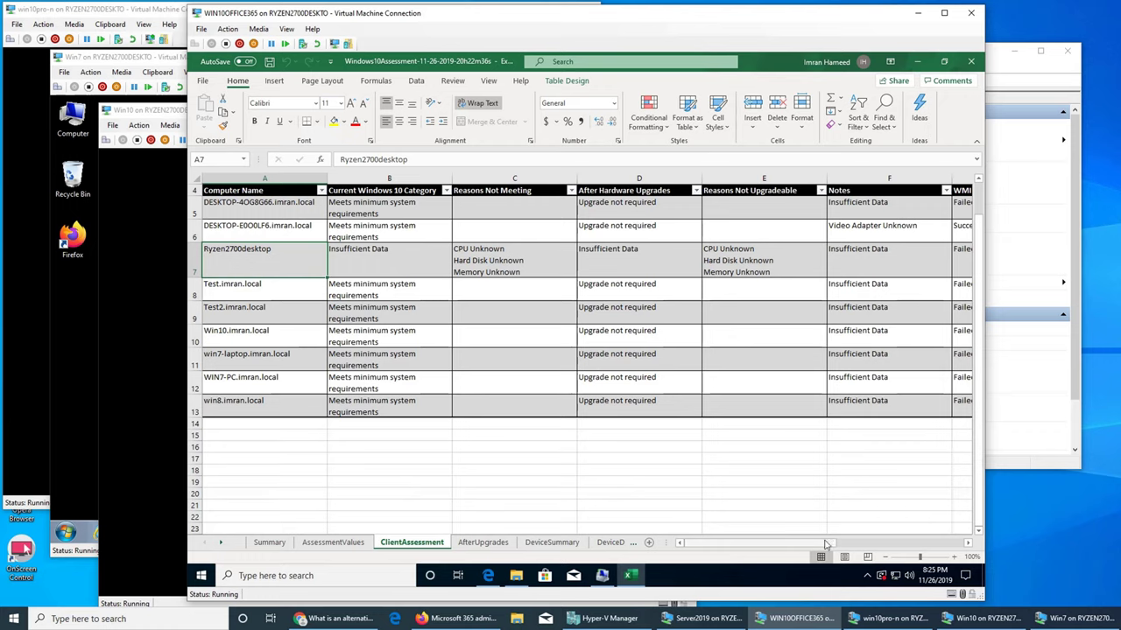
{"action": "left_click", "coordinate": [874, 545]}
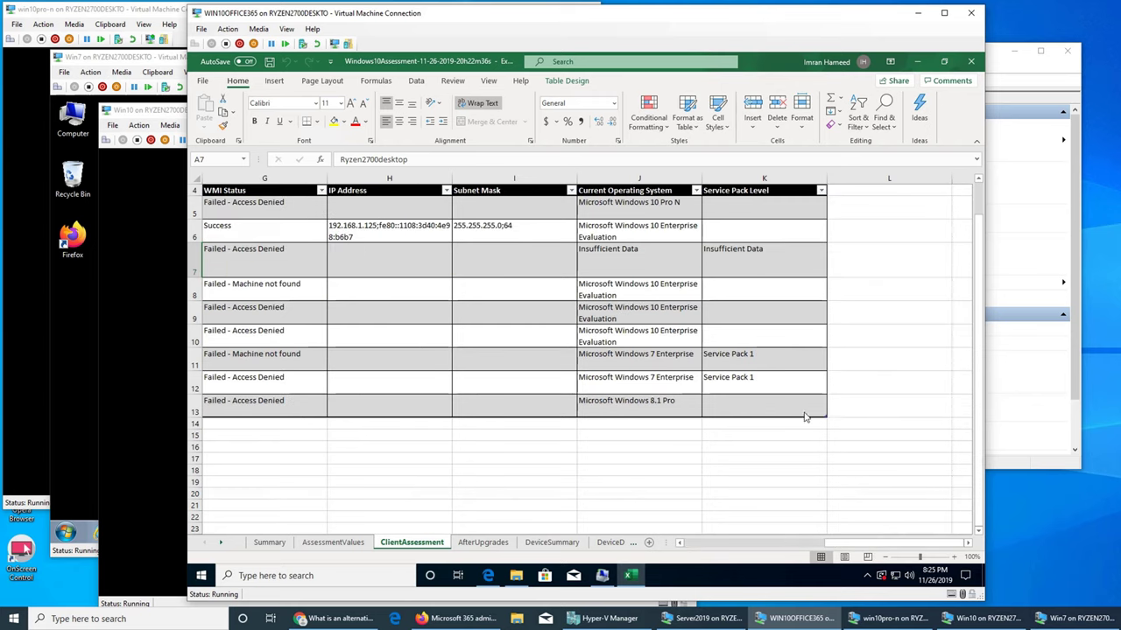
{"action": "left_click", "coordinate": [667, 216]}
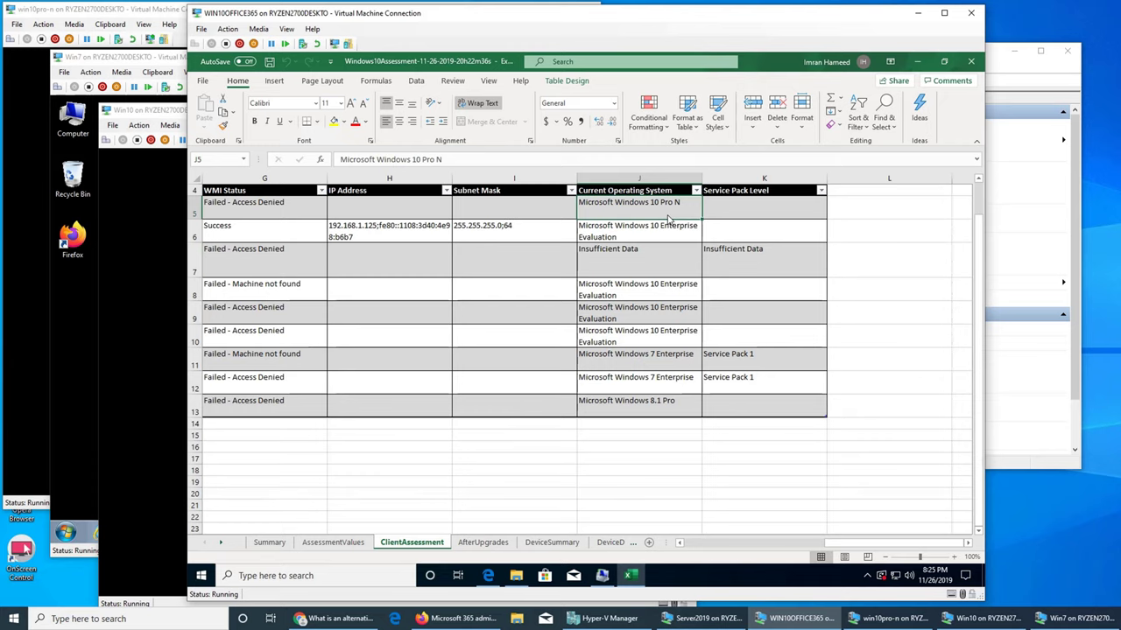
{"action": "left_click", "coordinate": [774, 544]}
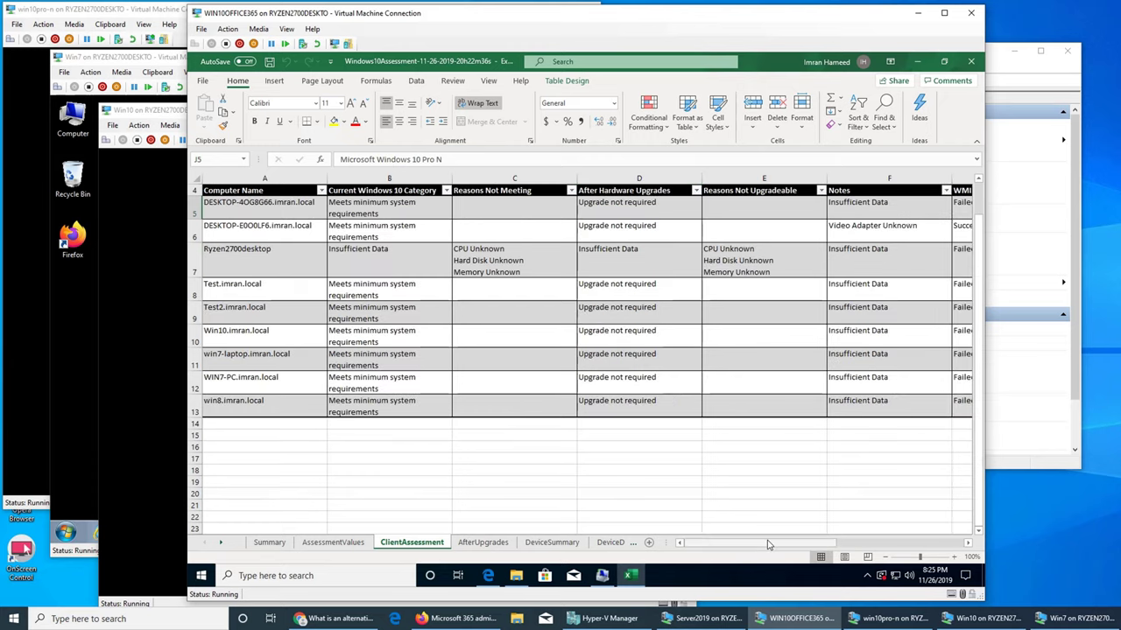
{"action": "left_click_drag", "start_coordinate": [785, 549], "coordinate": [933, 549]}
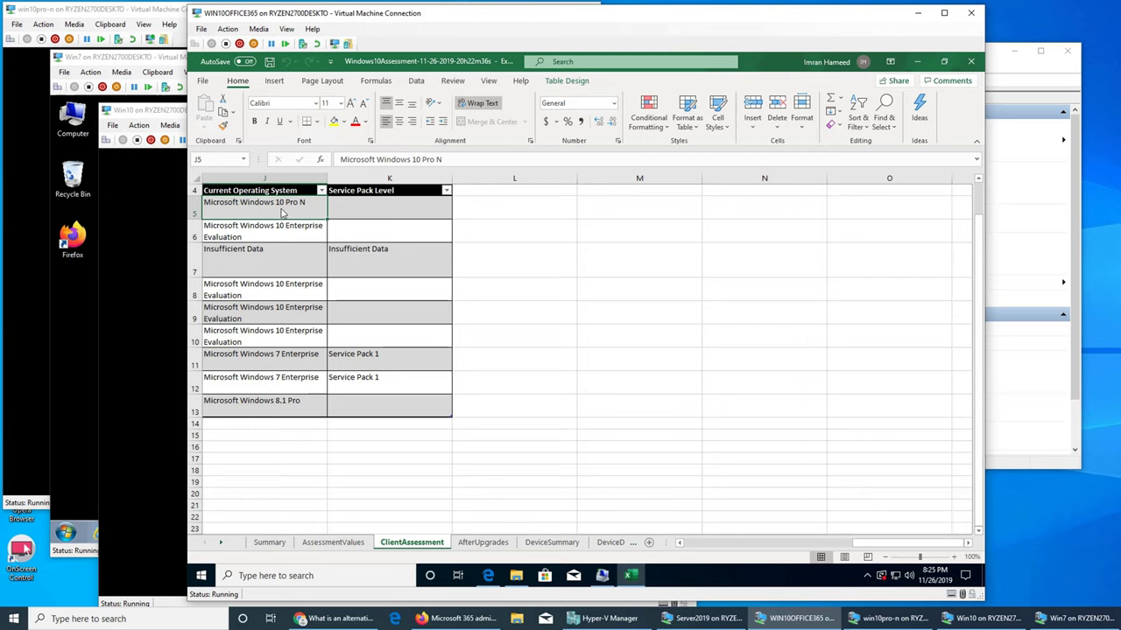
{"action": "left_click", "coordinate": [740, 550]}
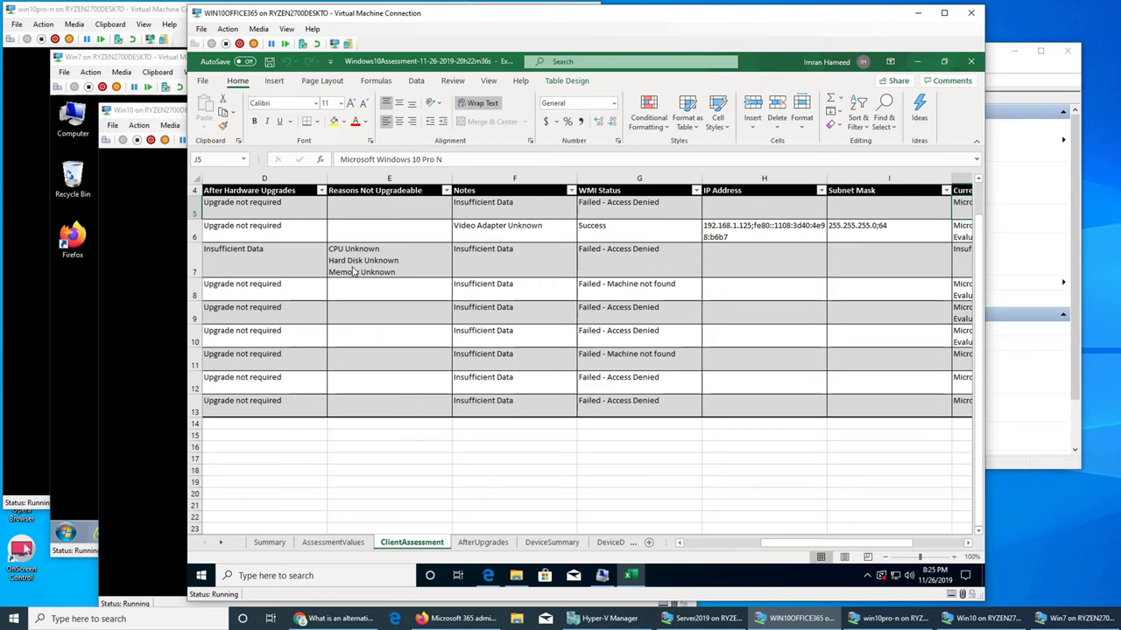
{"action": "left_click", "coordinate": [424, 257]}
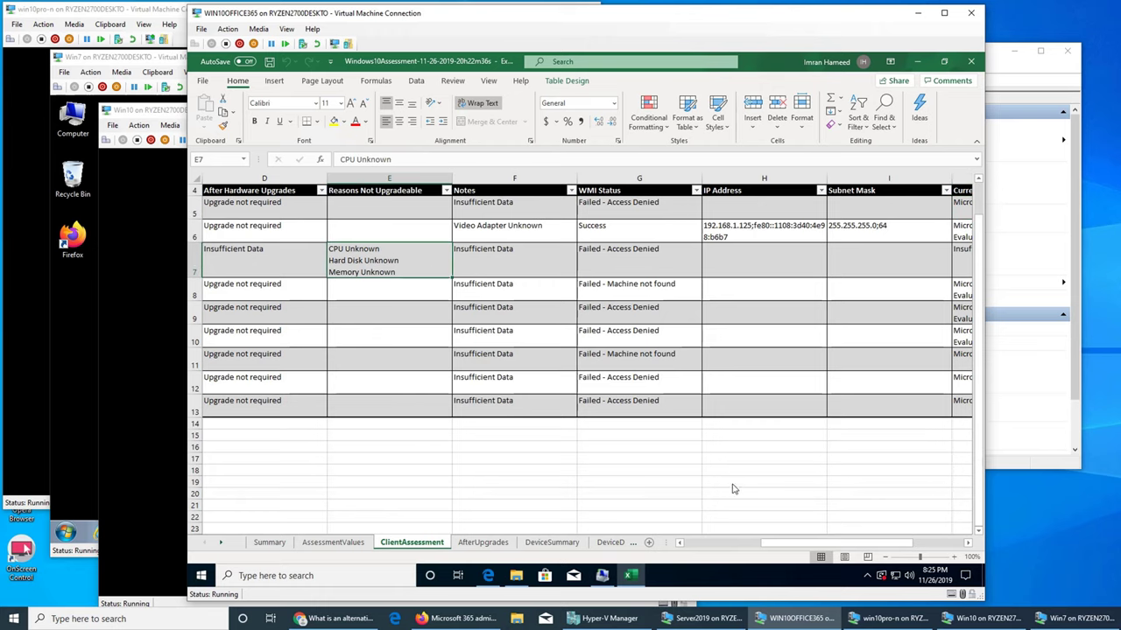
{"action": "left_click", "coordinate": [724, 548]}
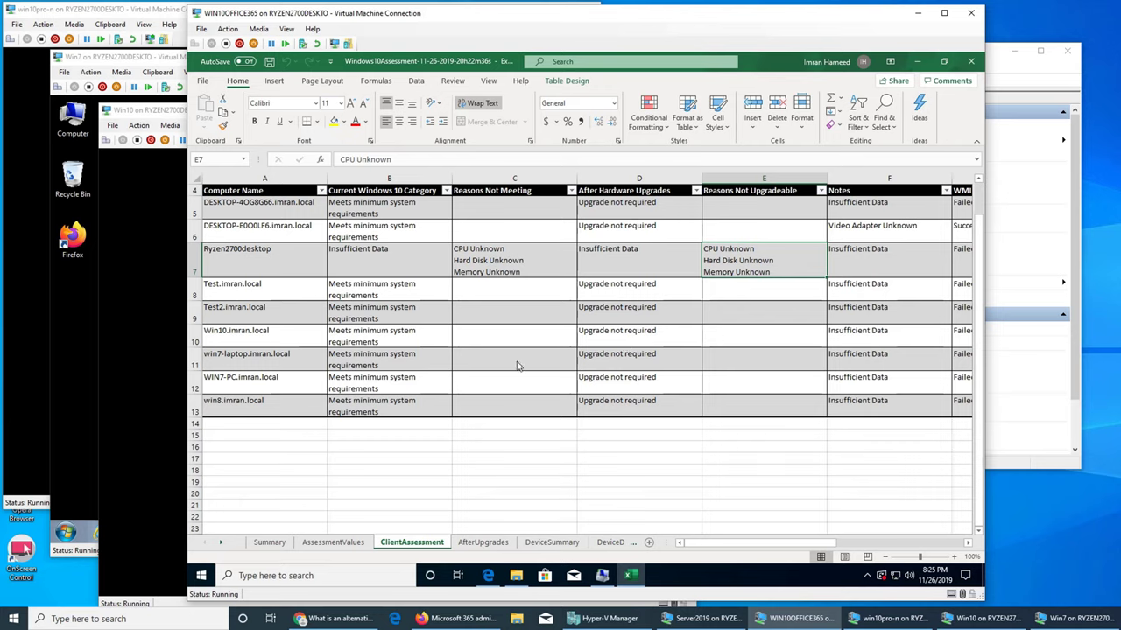
{"action": "left_click", "coordinate": [618, 411]}
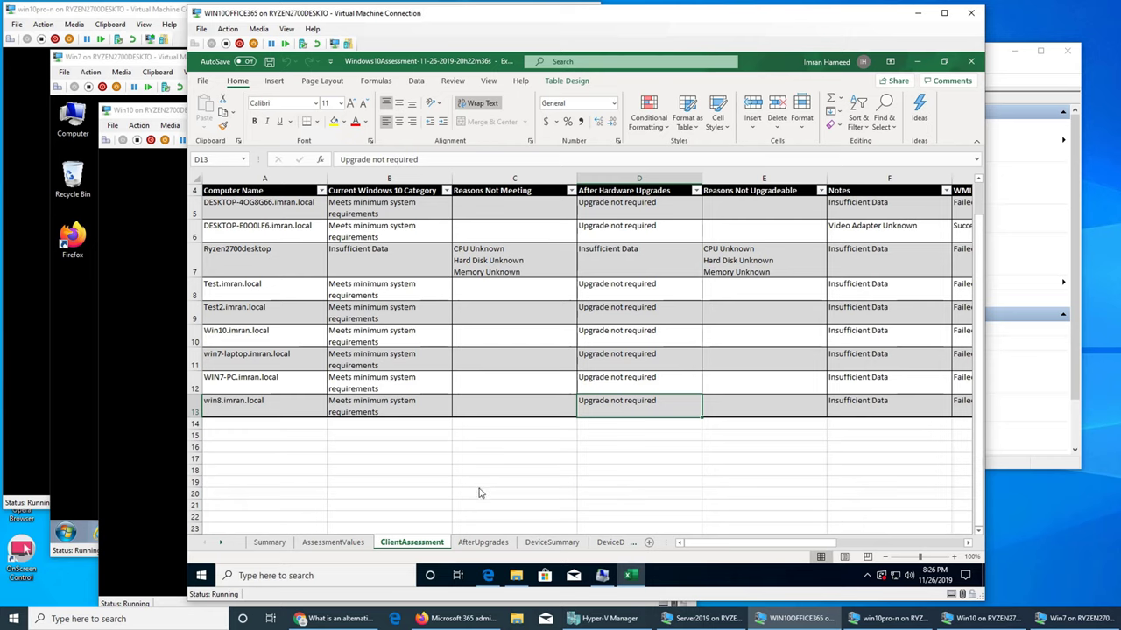
- Check the AfterUpgrades sheet, then the DeviceSummary sheet, both reporting no data
{"action": "left_click", "coordinate": [483, 543]}
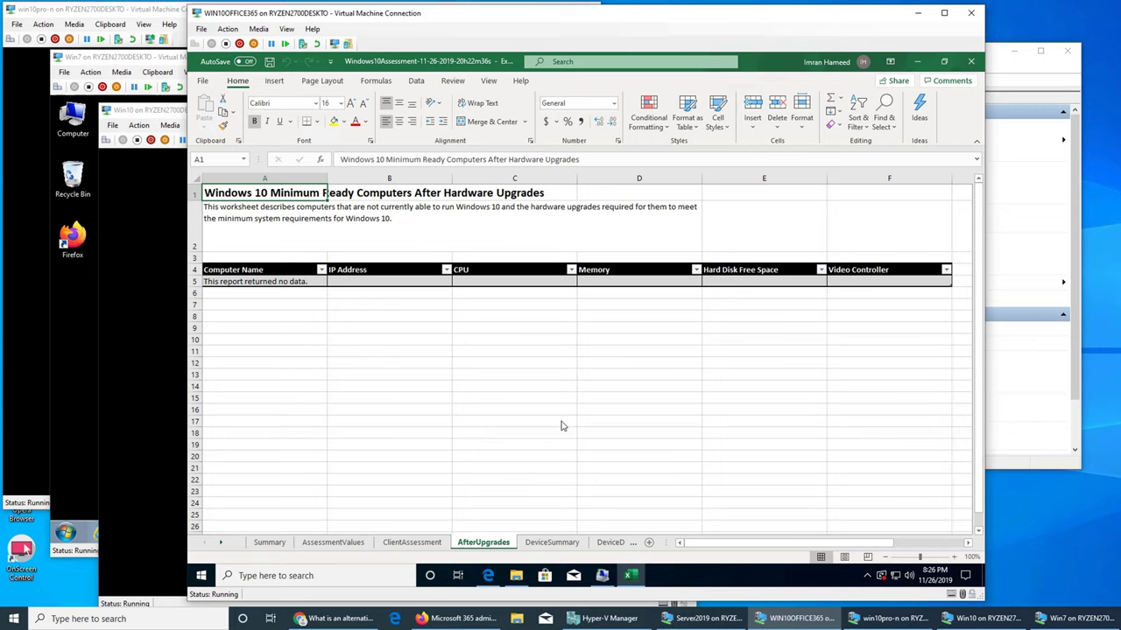
{"action": "left_click", "coordinate": [555, 543]}
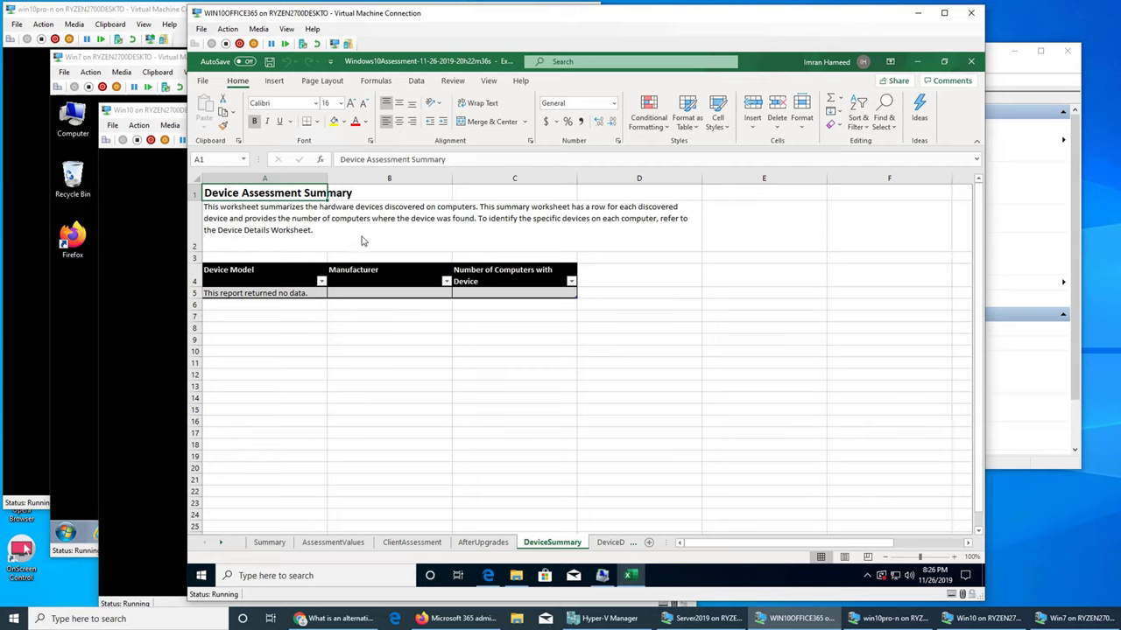
- Go via DeviceDetails to DiscoveredApplications and select the Microsoft Assessment and Planning Toolkit entry
{"action": "left_click", "coordinate": [610, 543]}
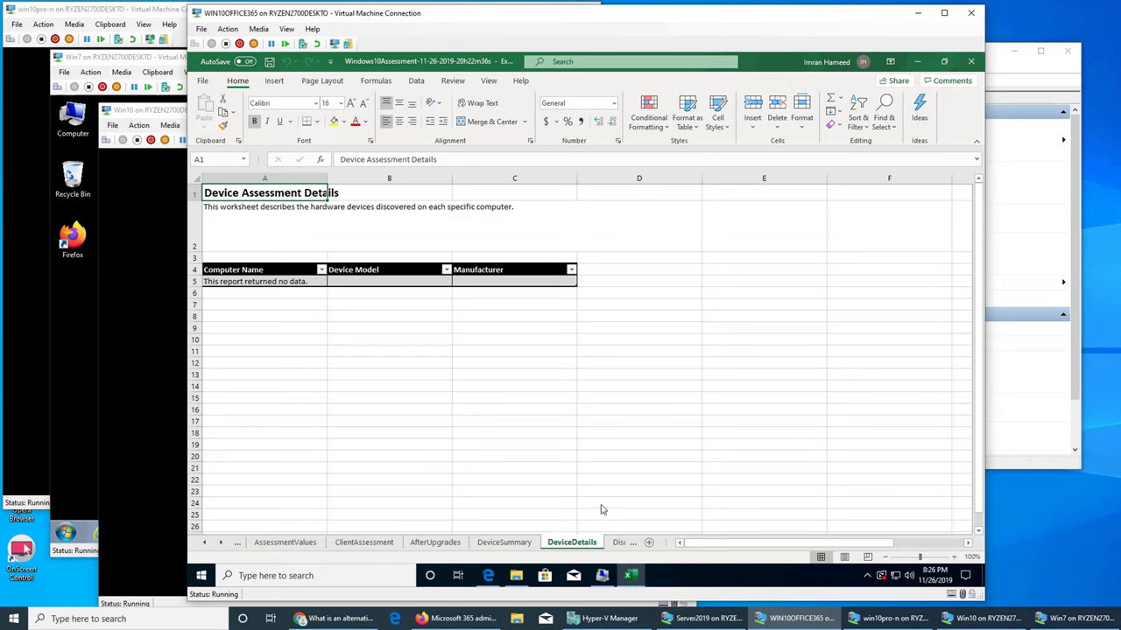
{"action": "left_click", "coordinate": [622, 544]}
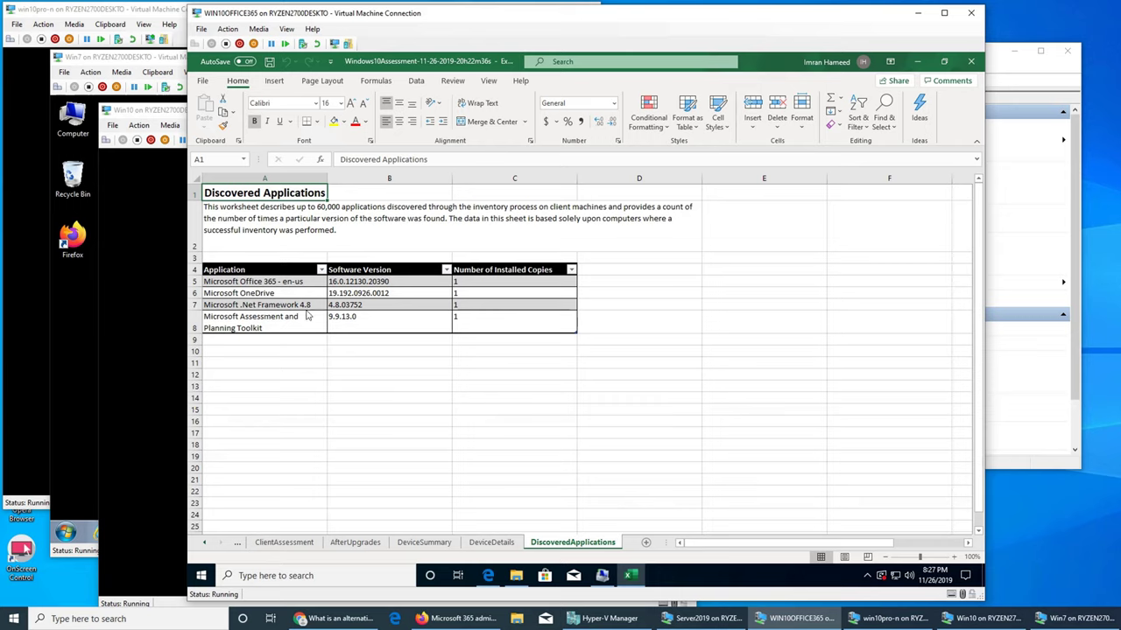
{"action": "left_click", "coordinate": [232, 331]}
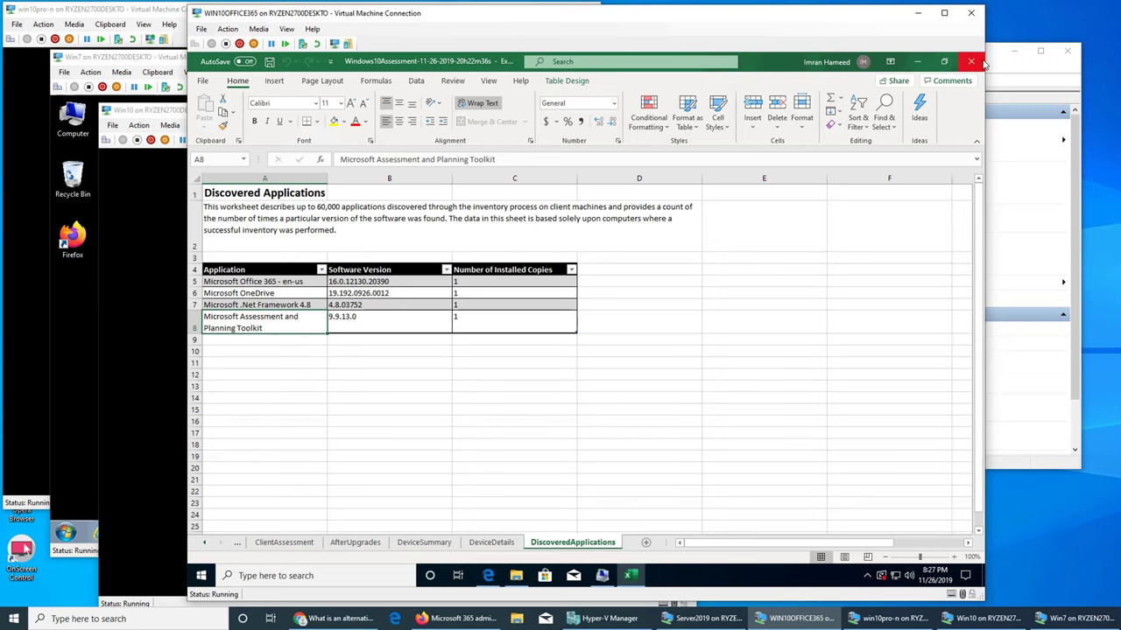
- Close the assessment workbook and the inventory folder, bringing Hyper-V Manager forward
{"action": "left_click", "coordinate": [972, 62]}
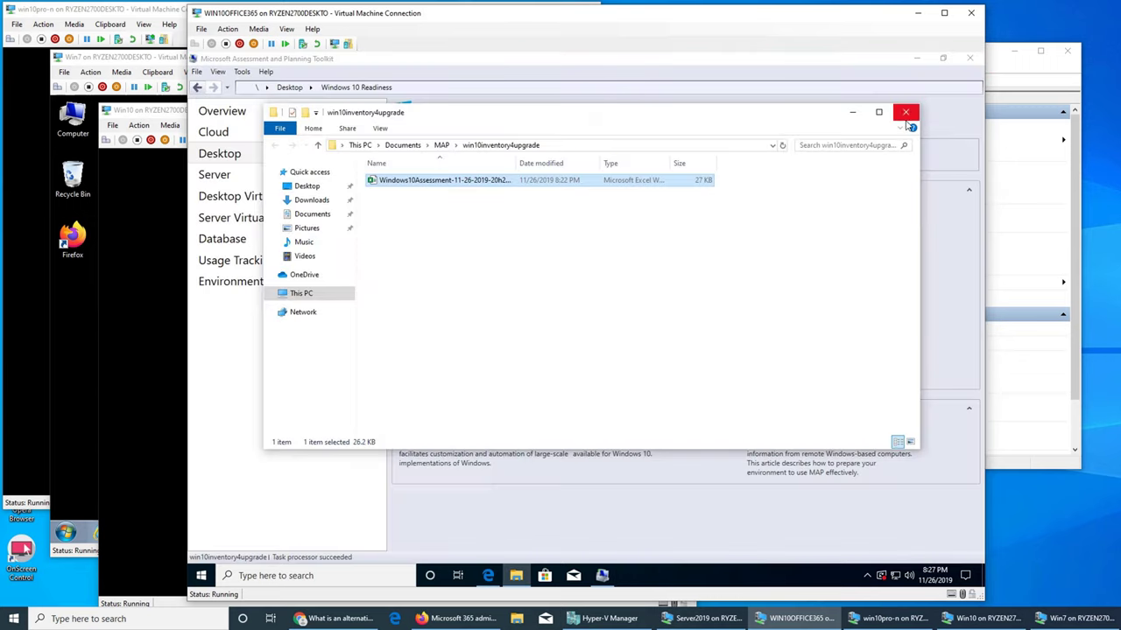
{"action": "left_click", "coordinate": [905, 111]}
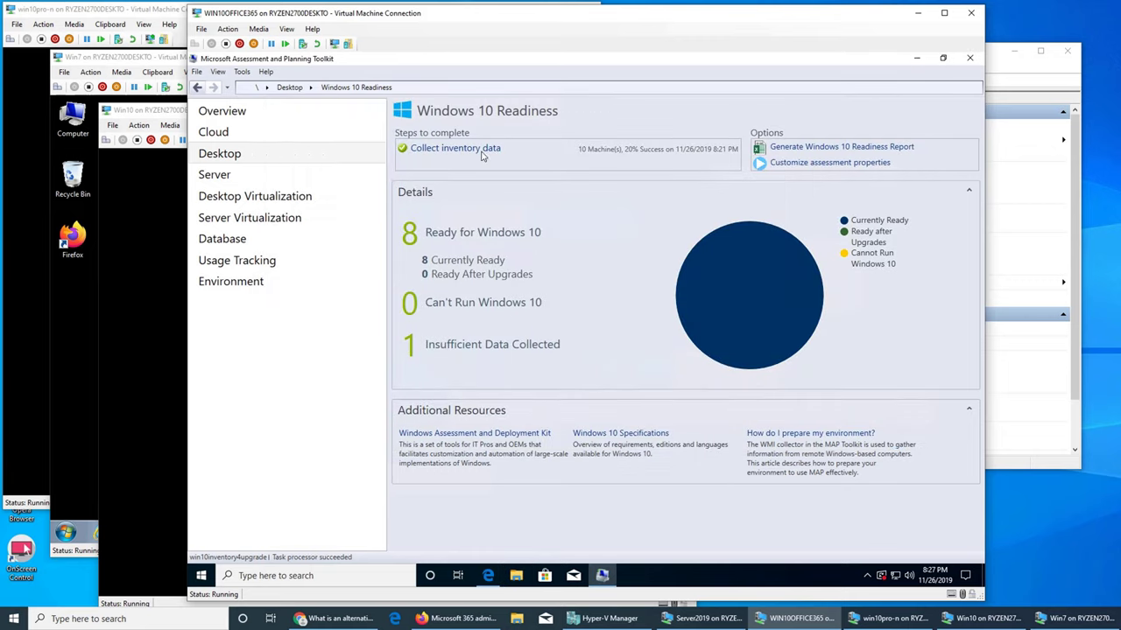
{"action": "left_click", "coordinate": [1001, 82]}
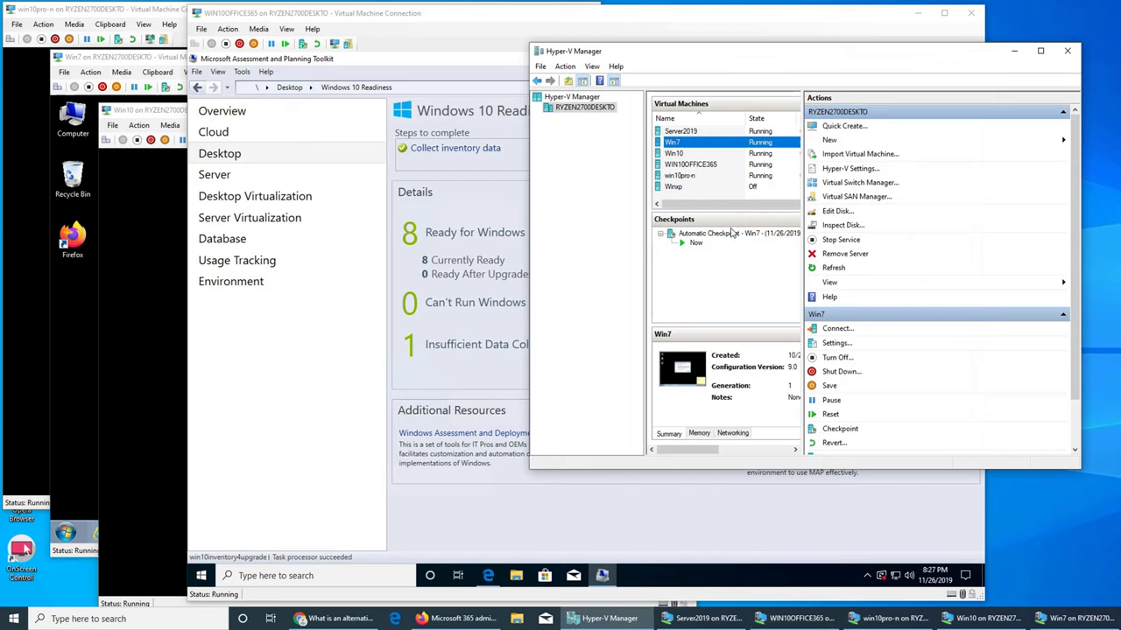
- Inspect the Win10 and Win7 VM settings, cancelling each without changes
{"action": "left_click", "coordinate": [678, 156]}
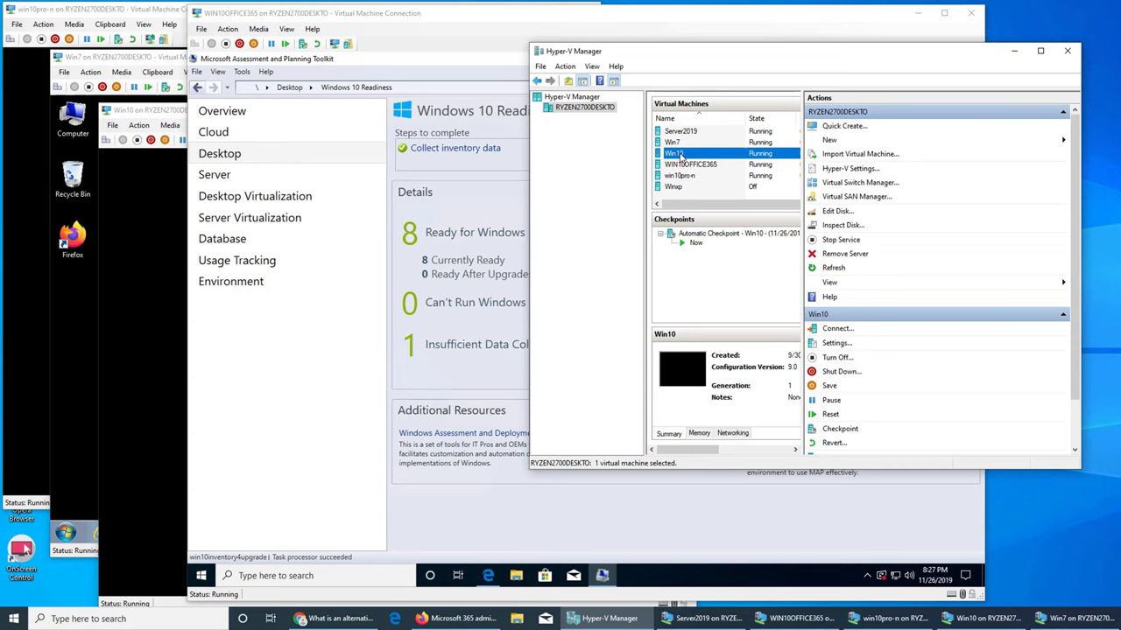
{"action": "left_click", "coordinate": [836, 343]}
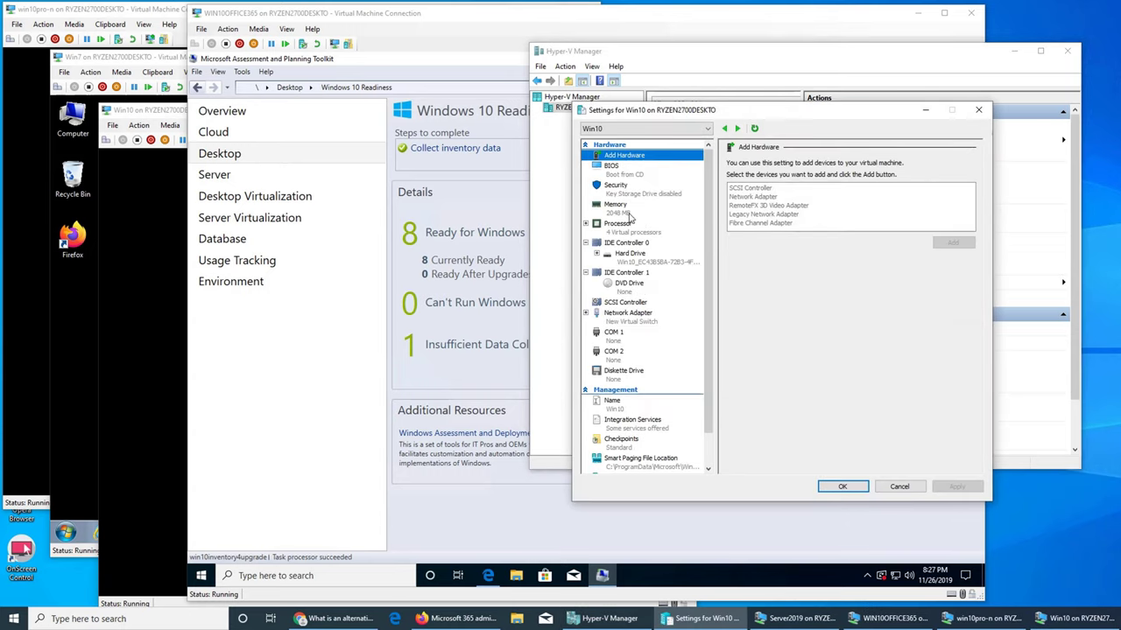
{"action": "left_click", "coordinate": [907, 483]}
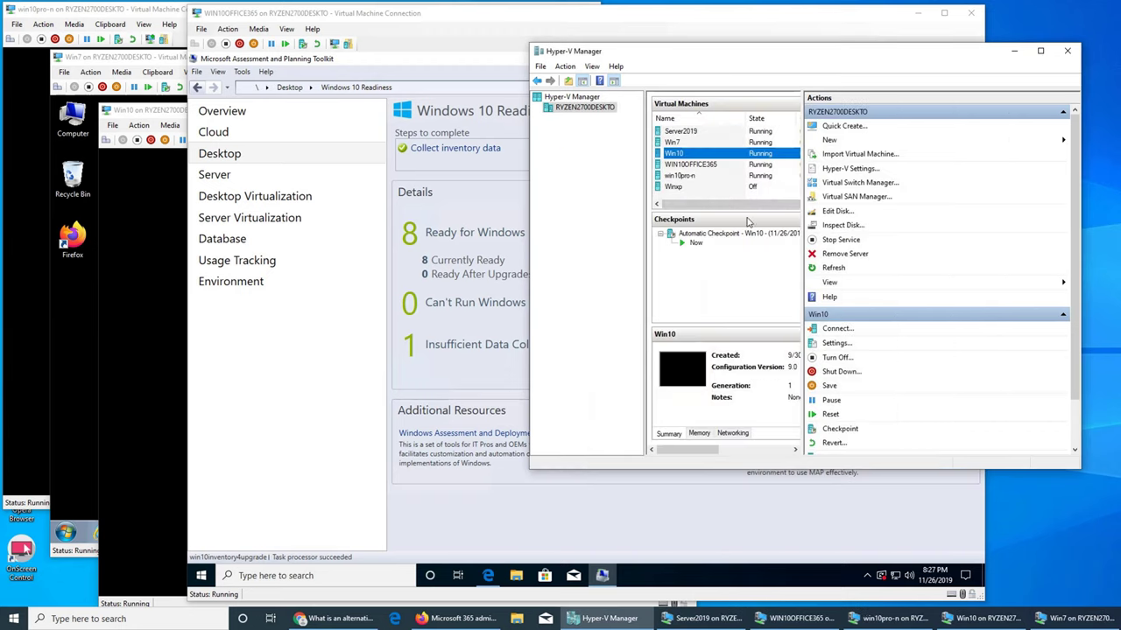
{"action": "left_click", "coordinate": [674, 142]}
{"action": "left_click", "coordinate": [836, 344]}
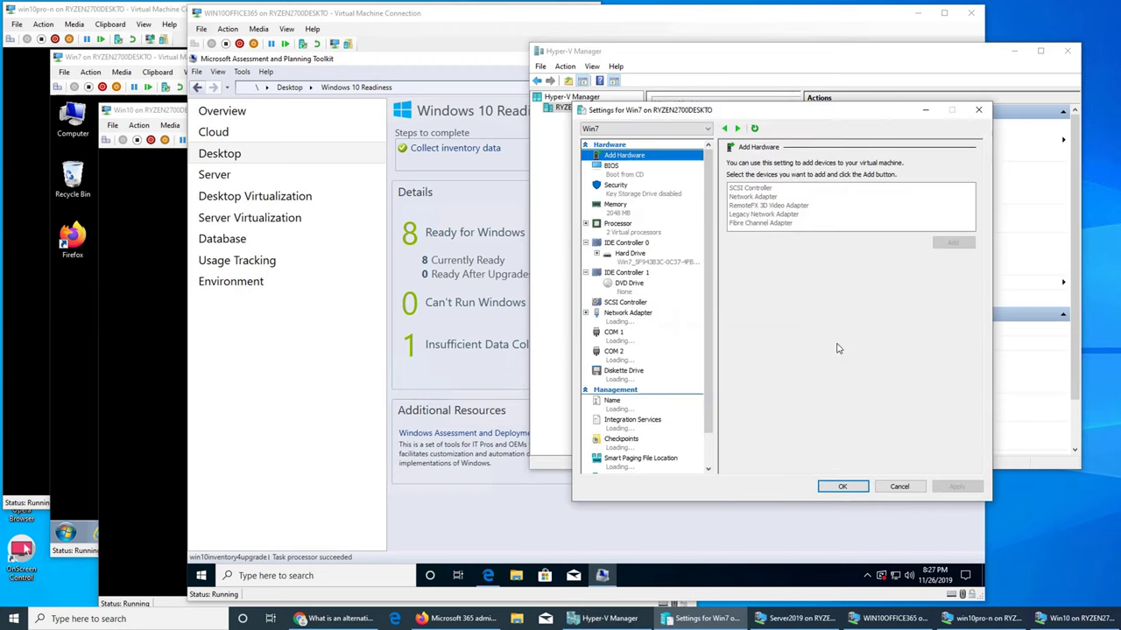
{"action": "left_click", "coordinate": [920, 488]}
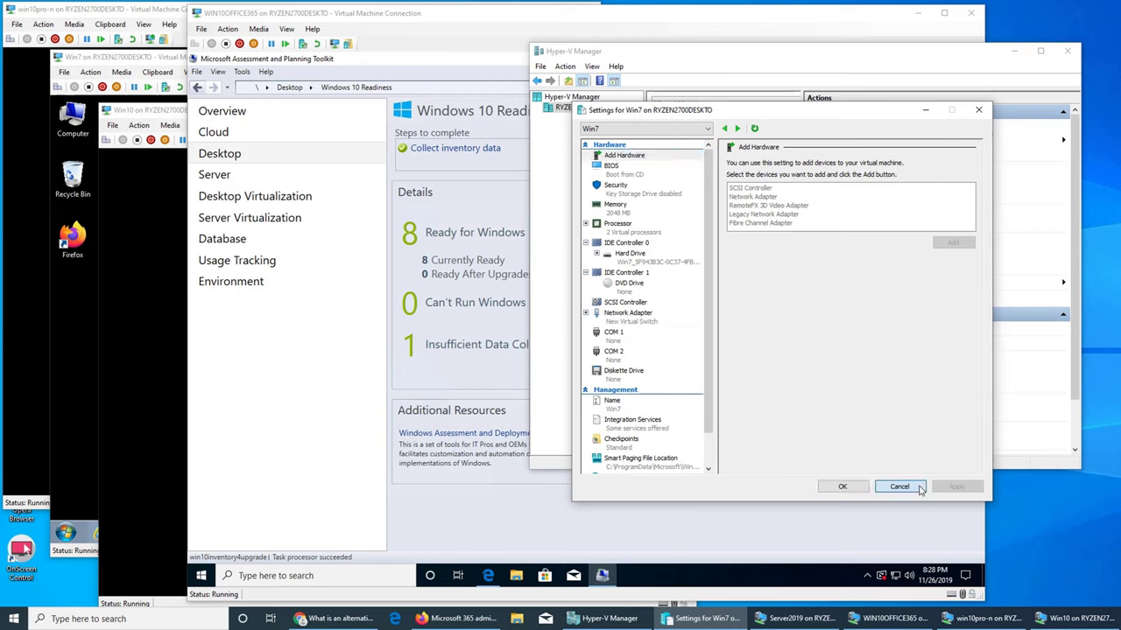
- Inspect WIN10OFFICE365, host Hyper-V and win10pro-n settings unchanged, then return to WIN10OFFICE365
{"action": "left_click", "coordinate": [674, 153]}
{"action": "left_click", "coordinate": [676, 165]}
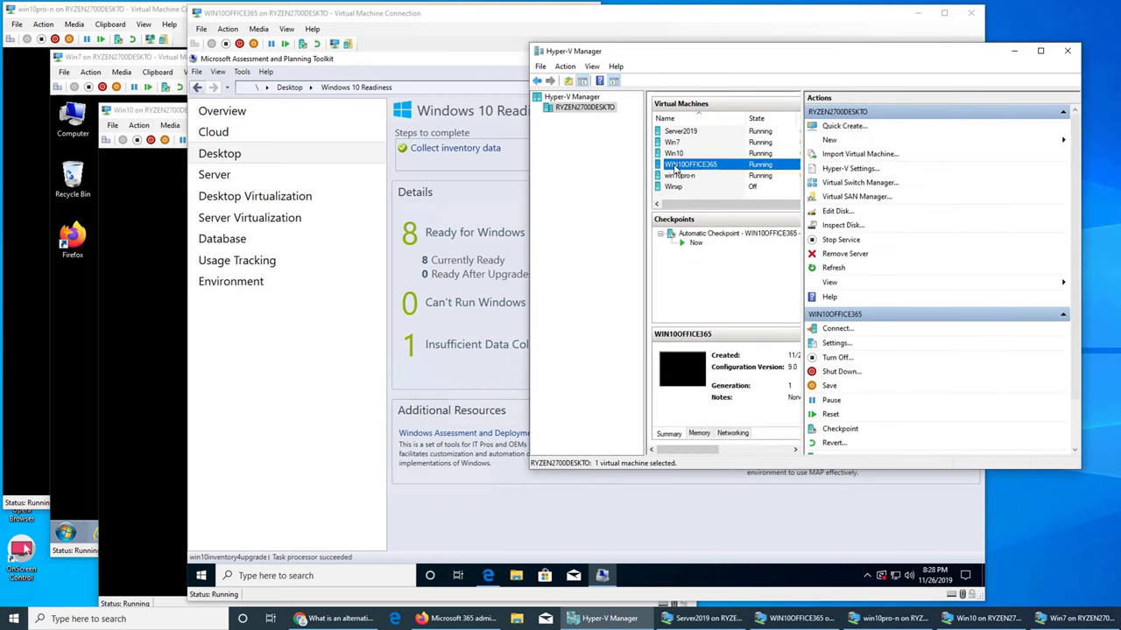
{"action": "left_click", "coordinate": [842, 345]}
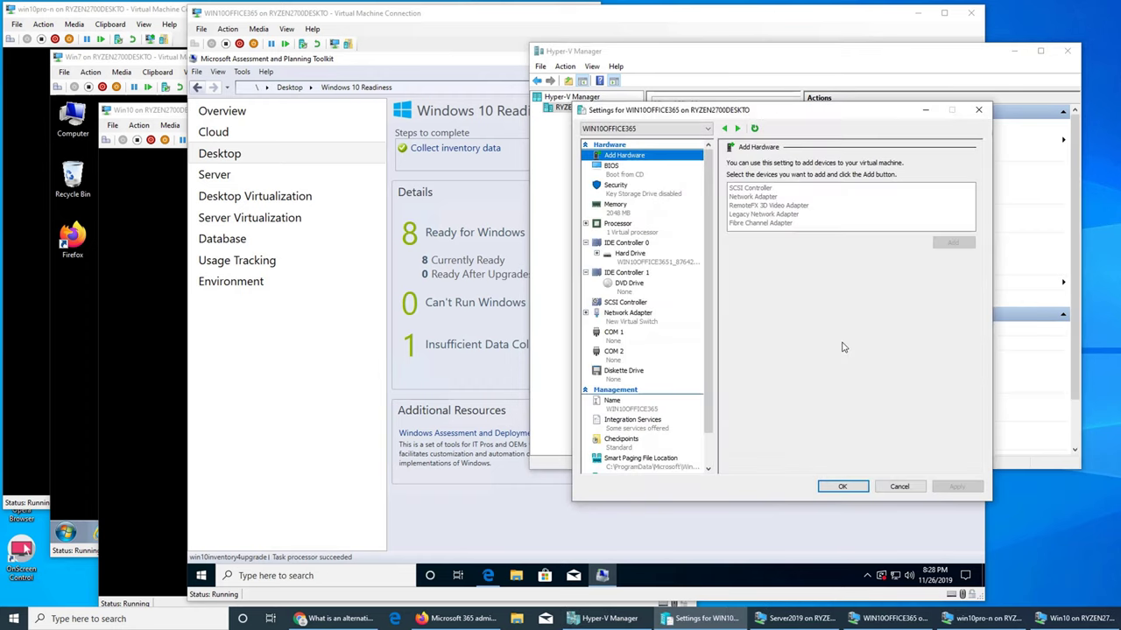
{"action": "left_click", "coordinate": [978, 110]}
{"action": "left_click", "coordinate": [683, 176]}
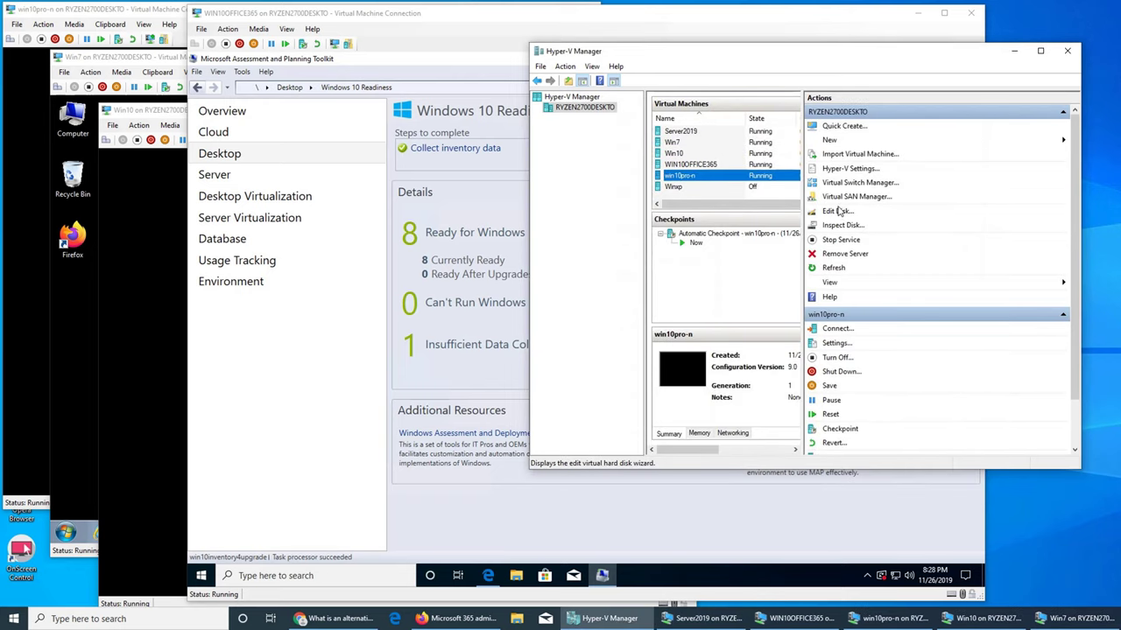
{"action": "left_click", "coordinate": [847, 170]}
{"action": "left_click", "coordinate": [982, 110]}
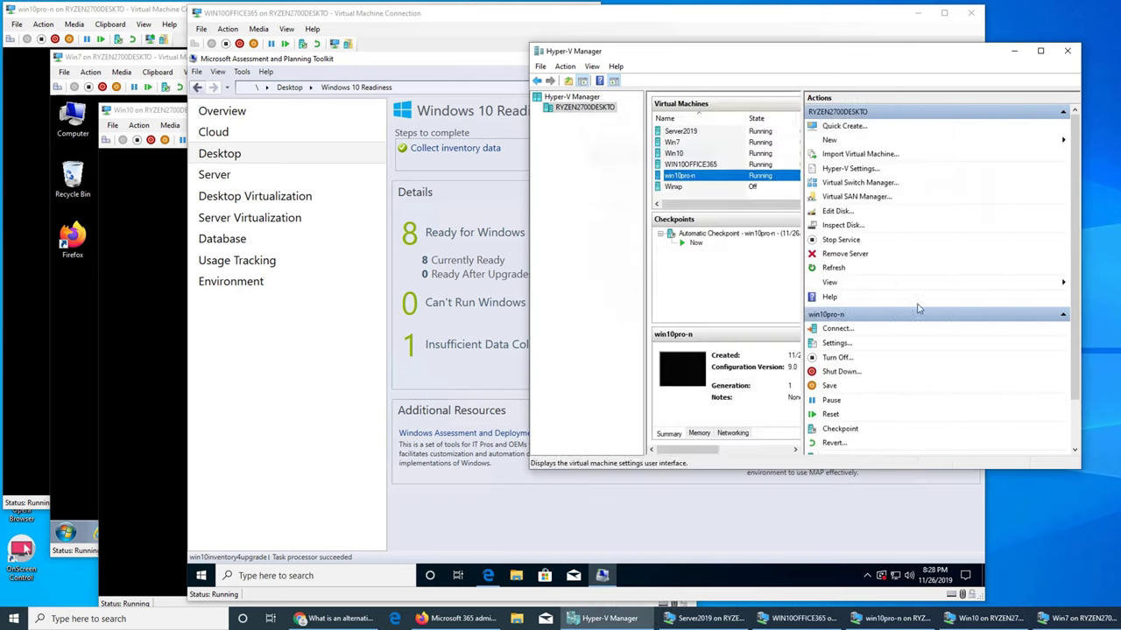
{"action": "left_click", "coordinate": [834, 346]}
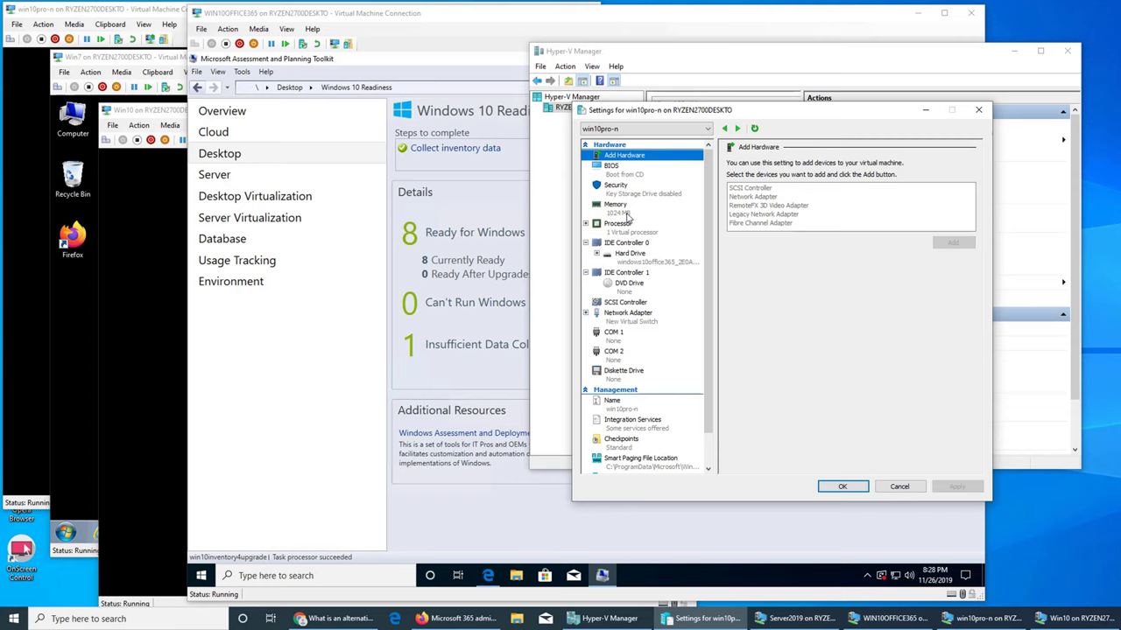
{"action": "left_click", "coordinate": [978, 110]}
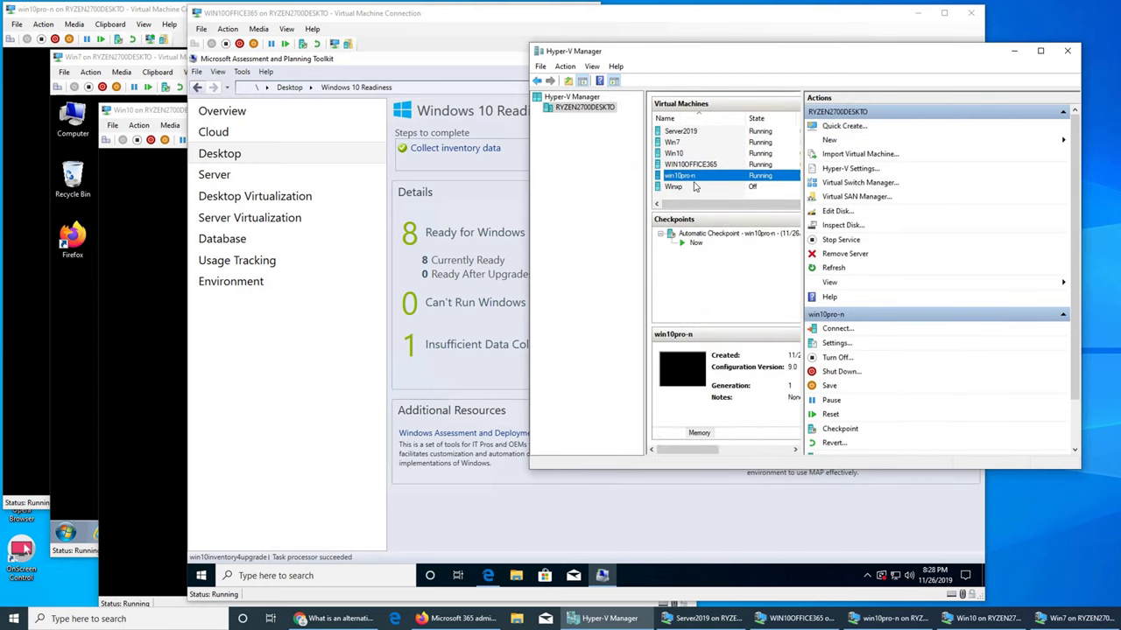
{"action": "left_click", "coordinate": [484, 383]}
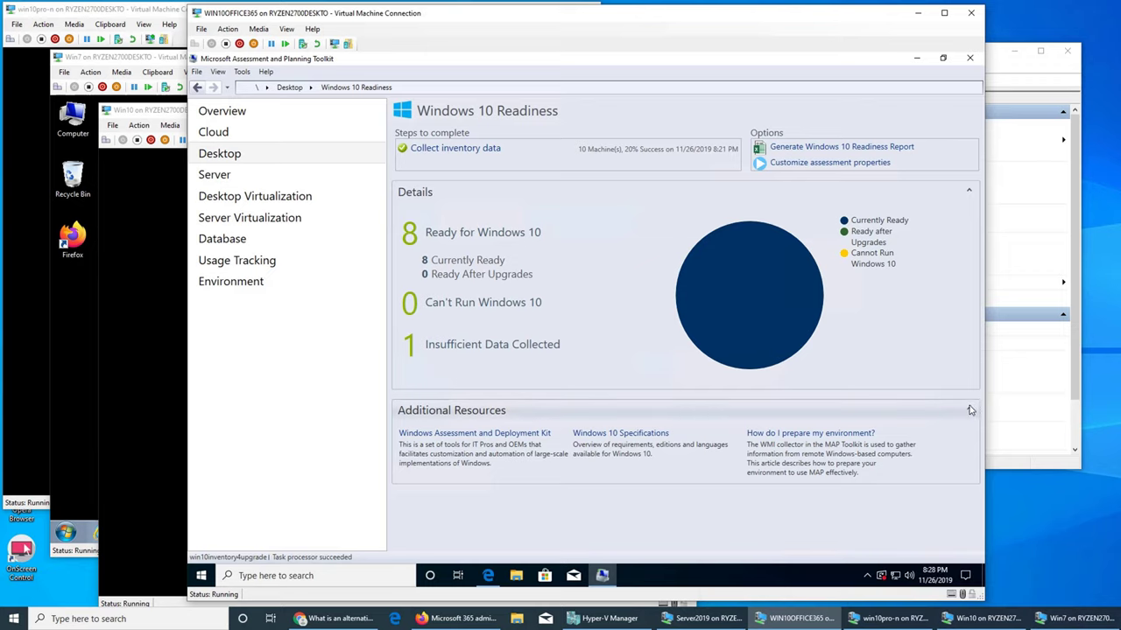
- Google 'windows 10 hardware requirements' in Chrome, then return to the WIN10OFFICE365 window
{"action": "left_click", "coordinate": [335, 618]}
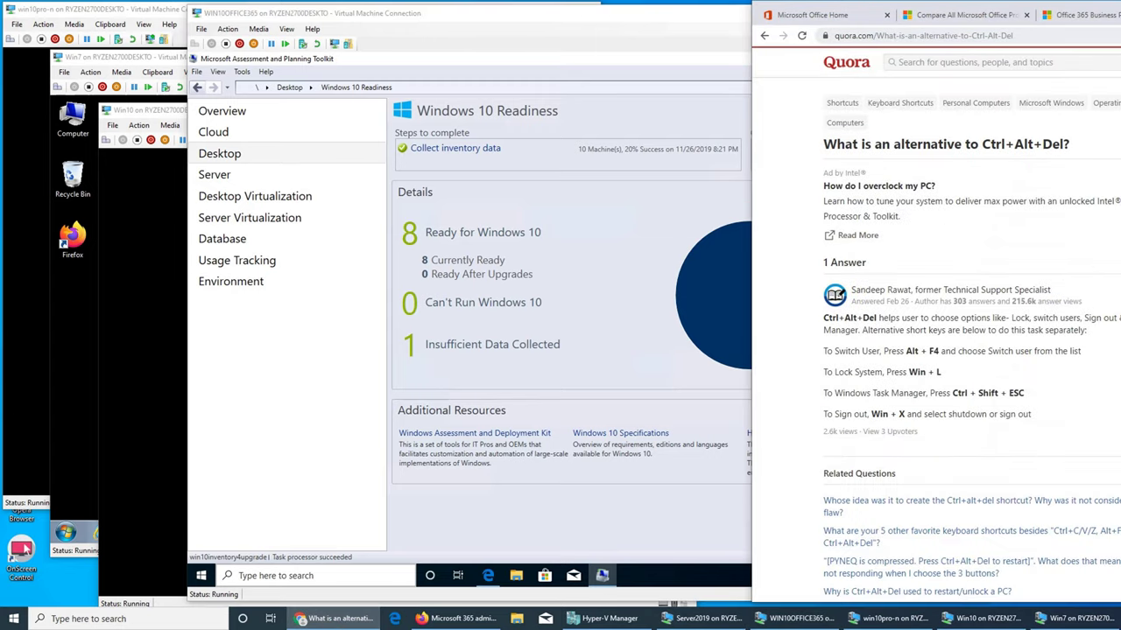
{"action": "left_click", "coordinate": [1110, 33]}
{"action": "type", "text": "windows 10 harw"}
{"action": "key", "text": "Down"}
{"action": "key", "text": "Return"}
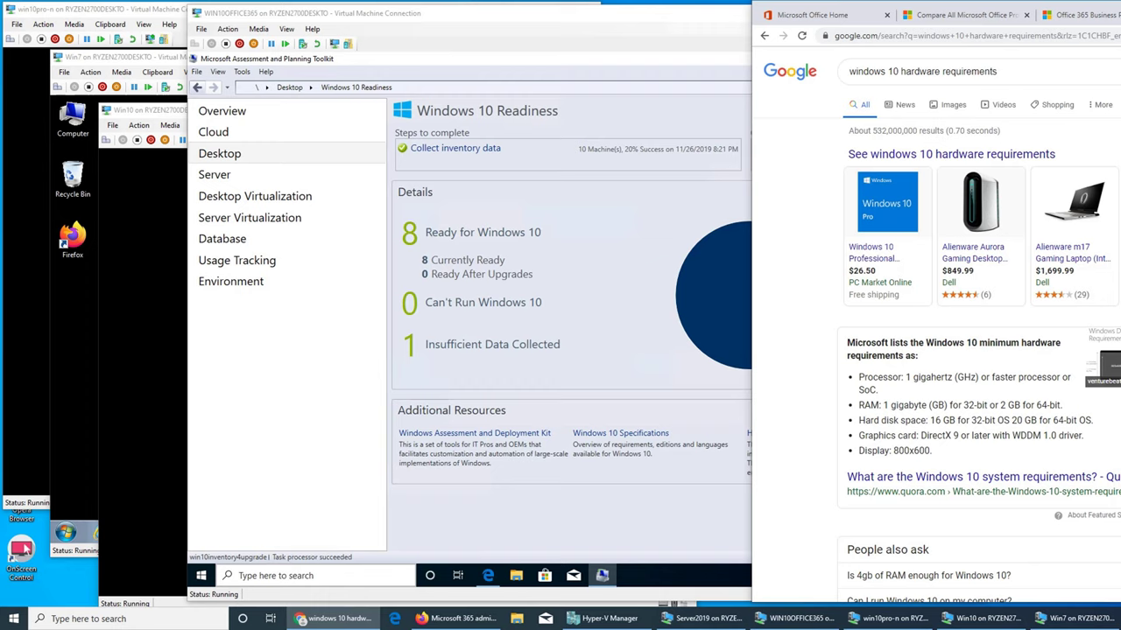
{"action": "left_click", "coordinate": [331, 17]}
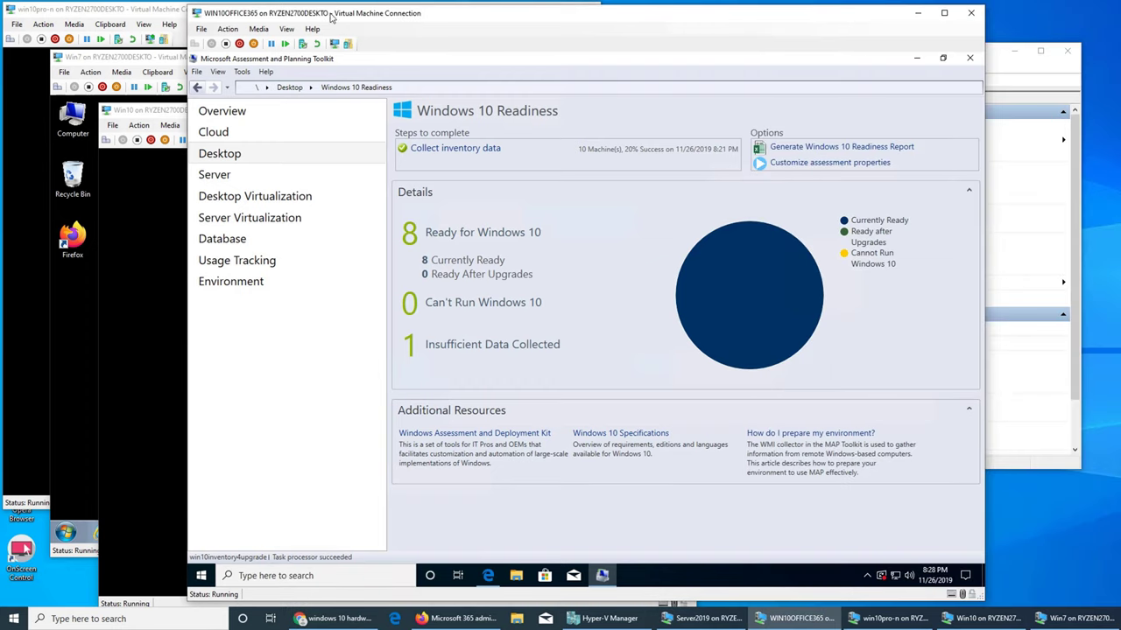
- Dismiss the counterfeiting warning and shut down the Win7 VM from its Start menu
{"action": "left_click", "coordinate": [1055, 620]}
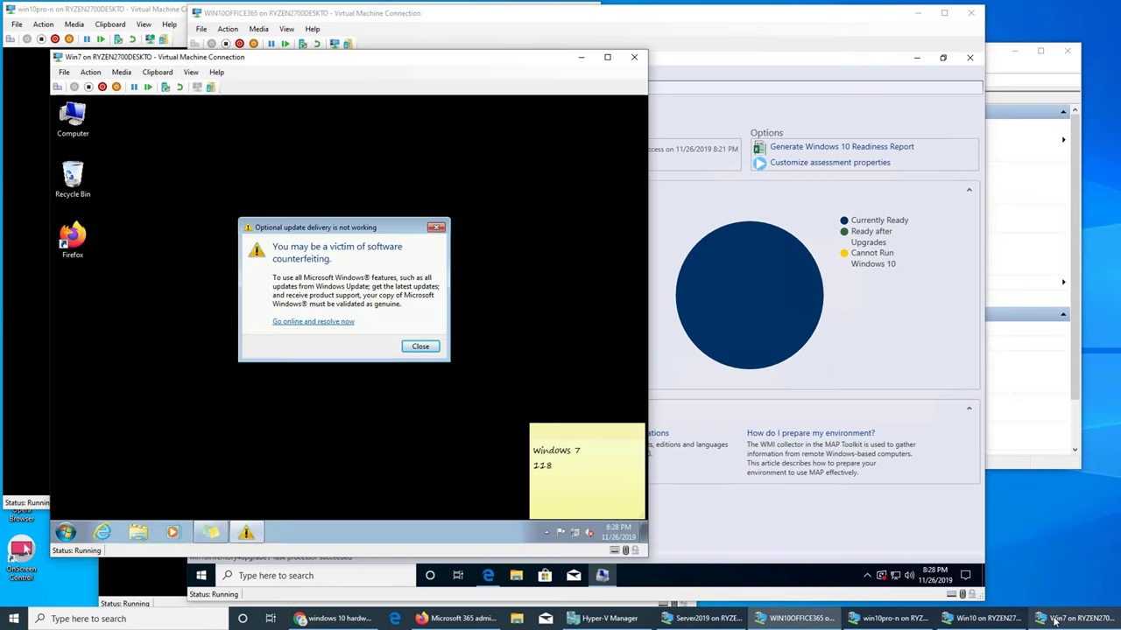
{"action": "left_click", "coordinate": [437, 230]}
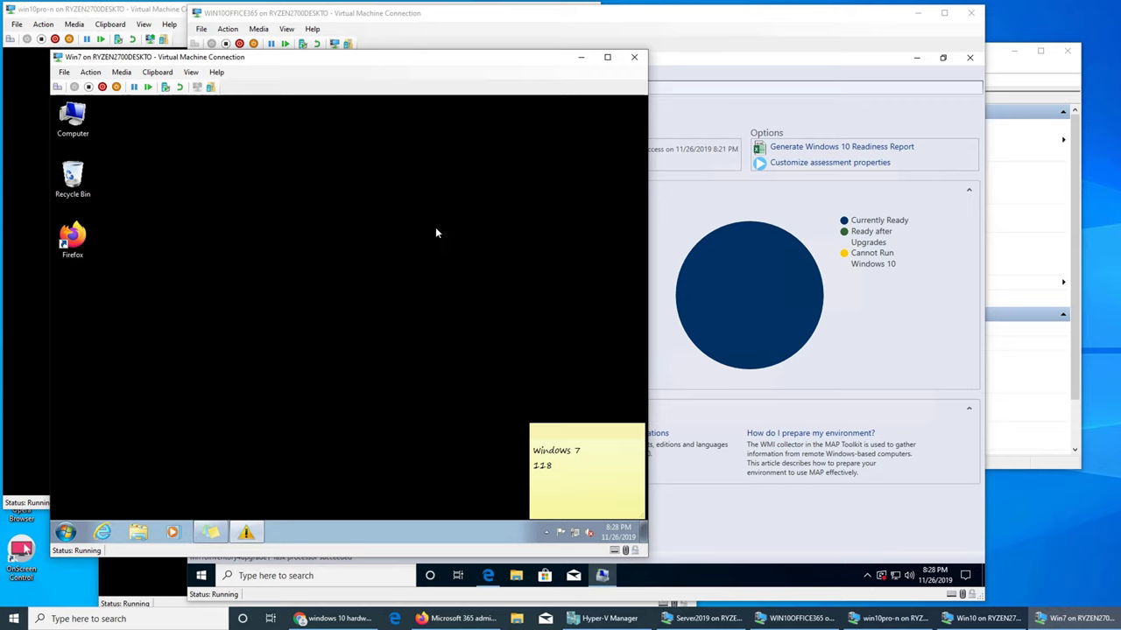
{"action": "left_click", "coordinate": [66, 532]}
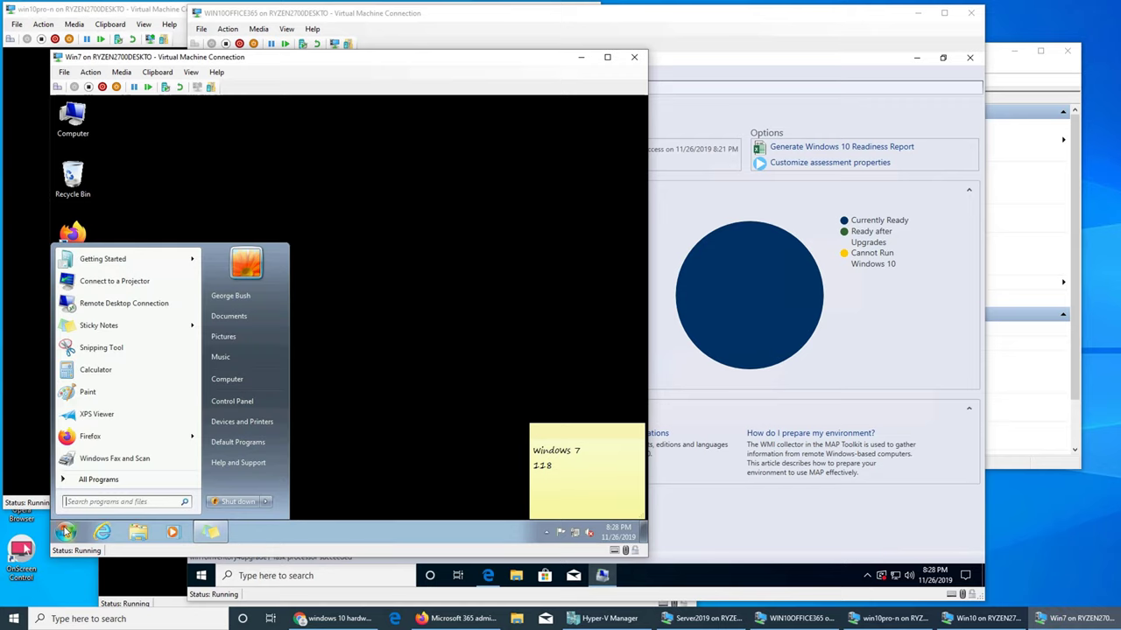
{"action": "left_click", "coordinate": [231, 503]}
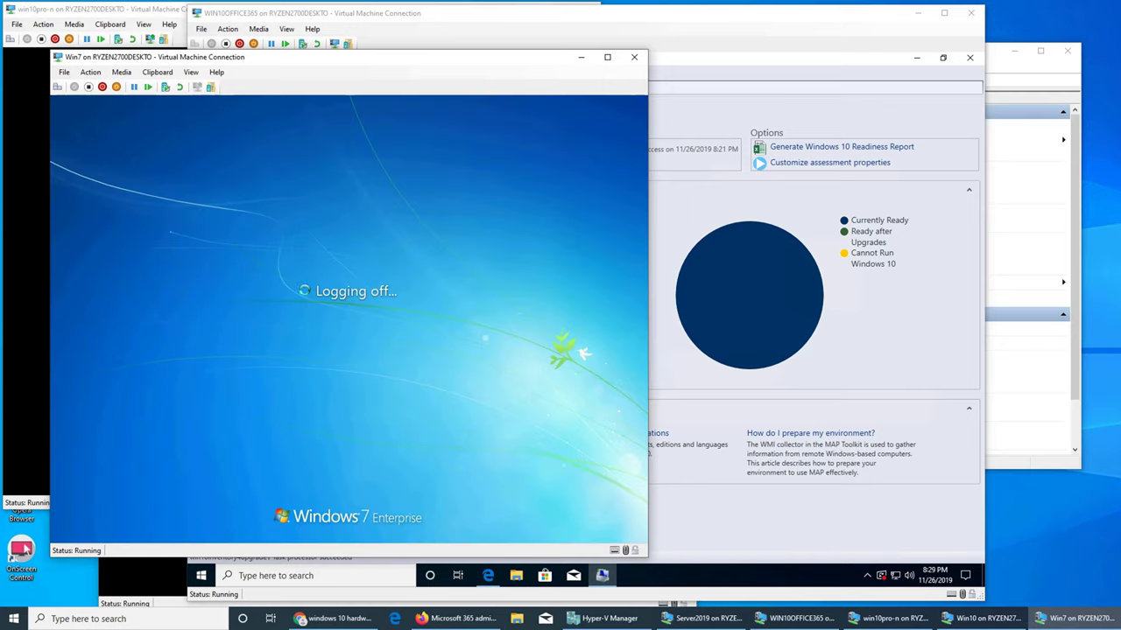
- Shut down the Win10 VM from its sign-in screen, confirming despite the warning
{"action": "left_click", "coordinate": [963, 622]}
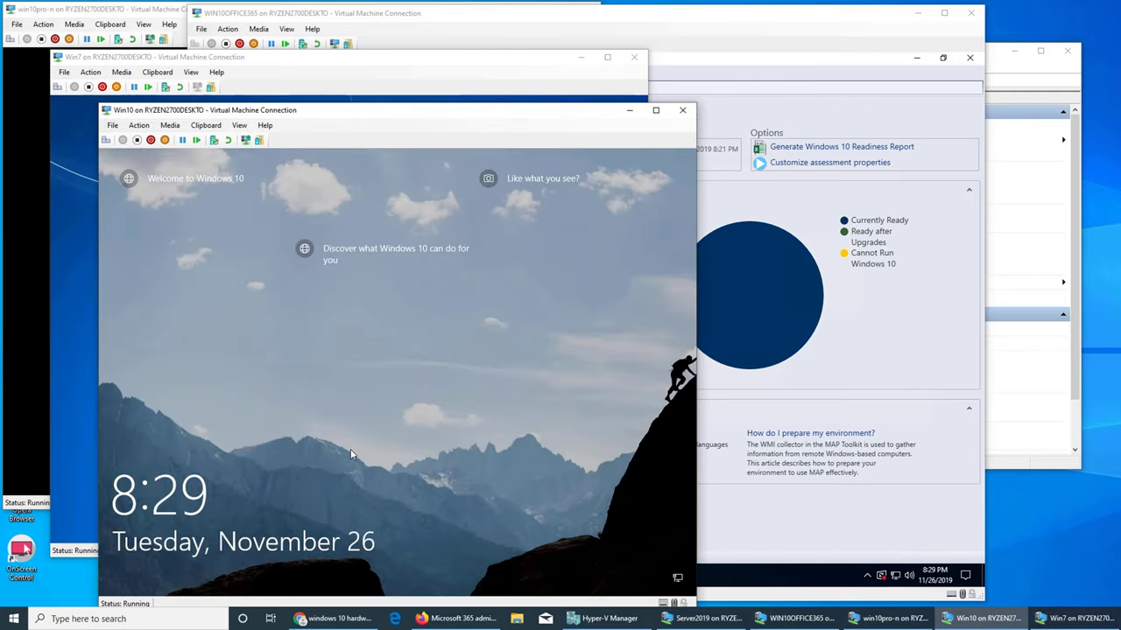
{"action": "left_click", "coordinate": [659, 543]}
{"action": "left_click", "coordinate": [667, 570]}
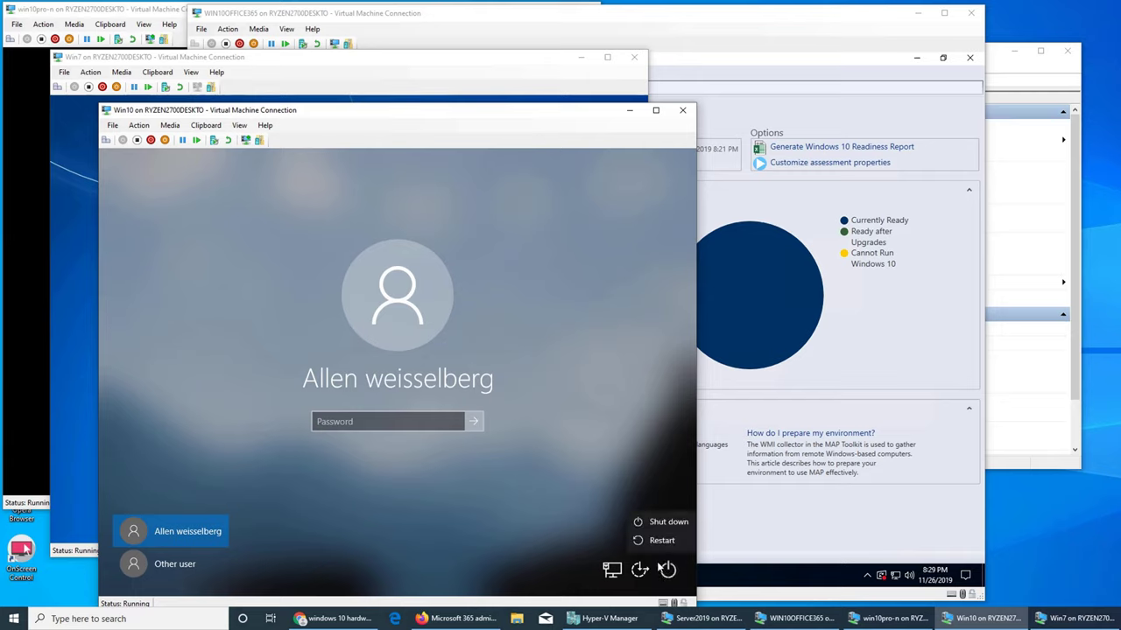
{"action": "left_click", "coordinate": [657, 526]}
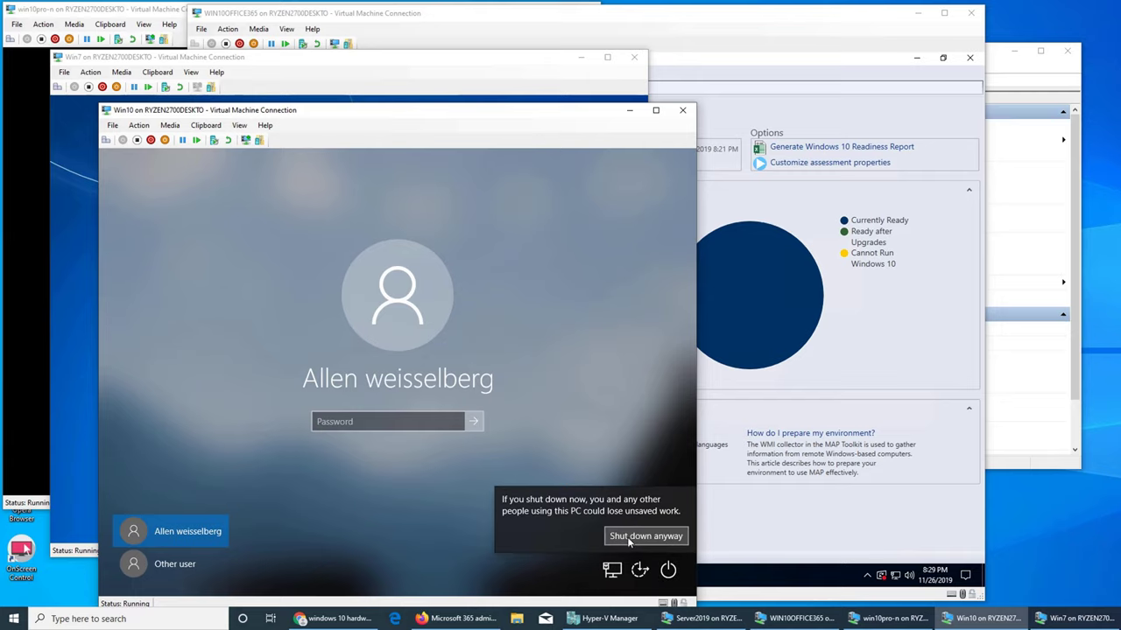
{"action": "left_click", "coordinate": [627, 536]}
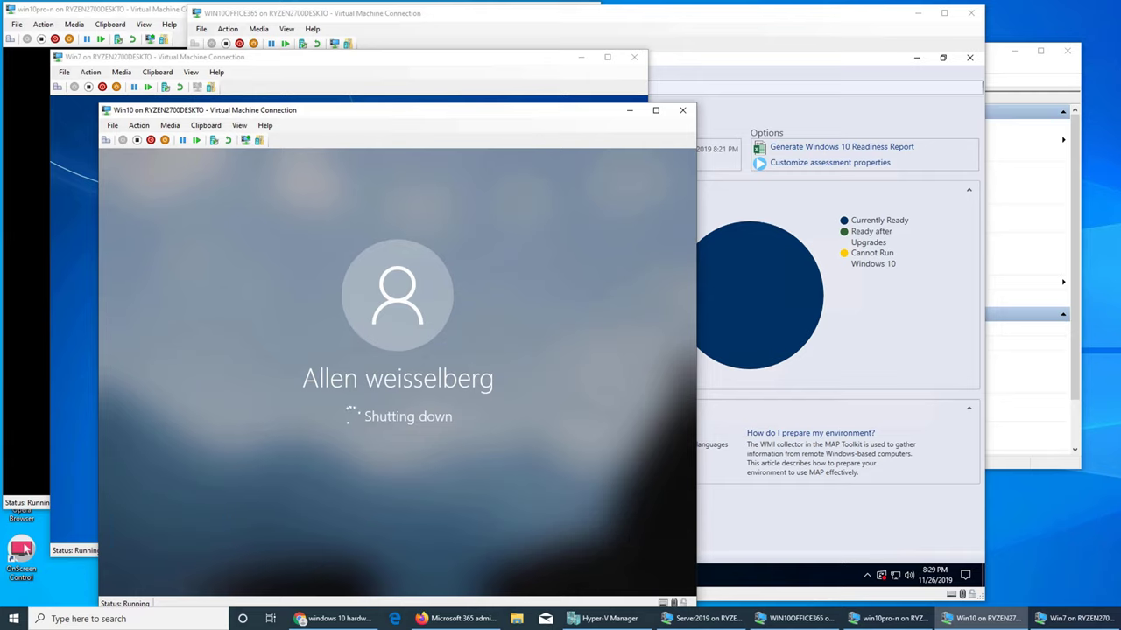
{"action": "left_click", "coordinate": [85, 425]}
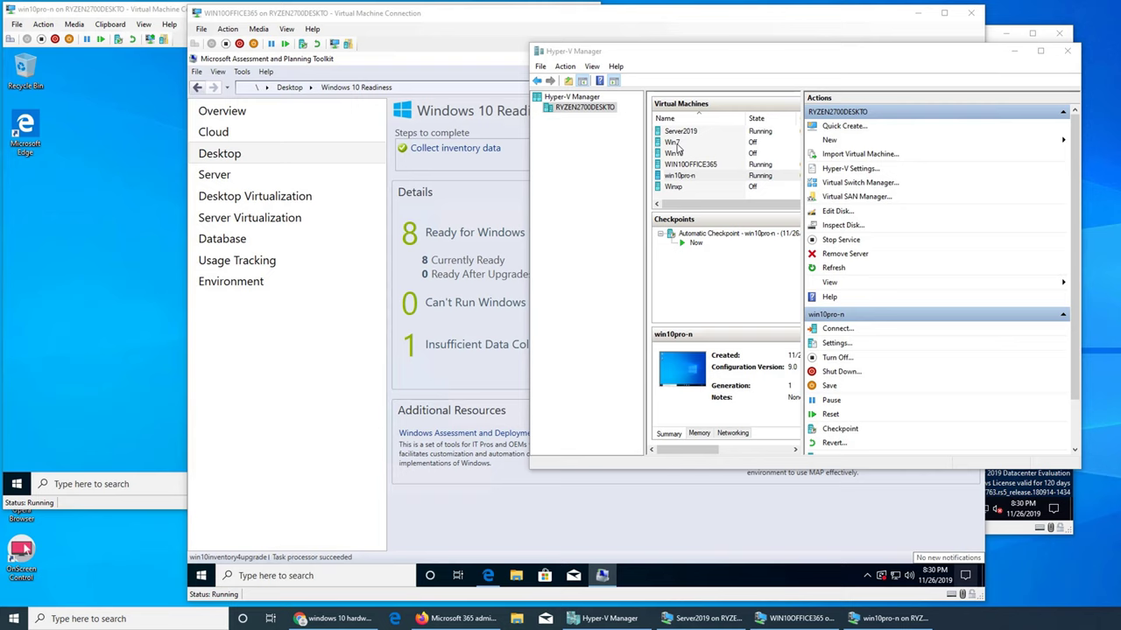
- Lower the Win7 VM's startup RAM from 2048 to 512 MB
{"action": "left_click", "coordinate": [671, 143]}
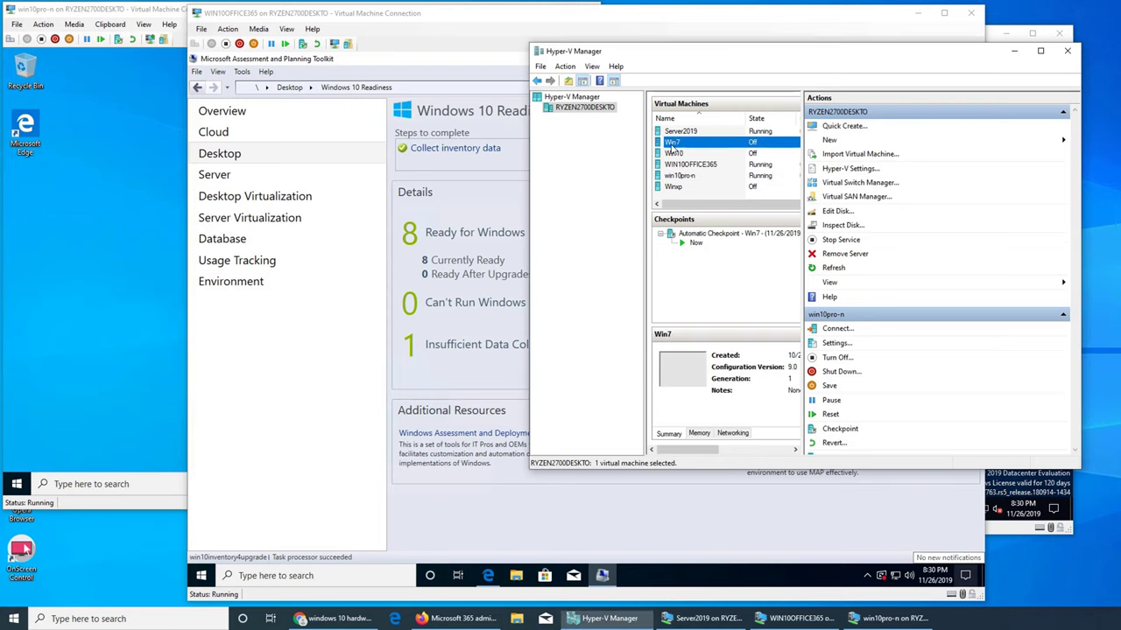
{"action": "left_click", "coordinate": [839, 343]}
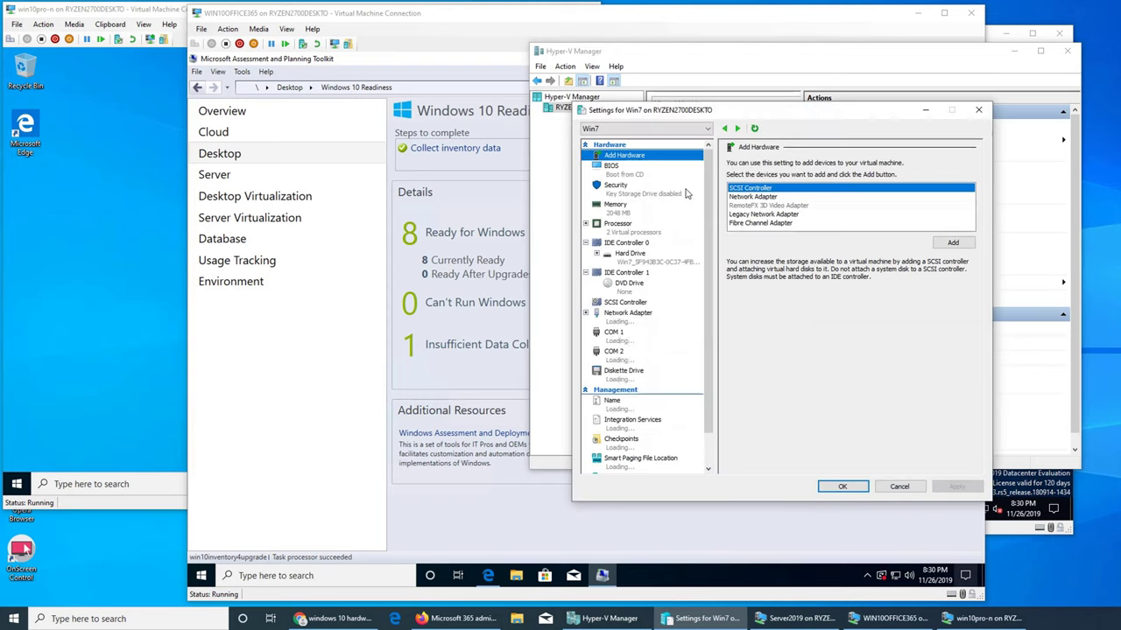
{"action": "left_click", "coordinate": [616, 208]}
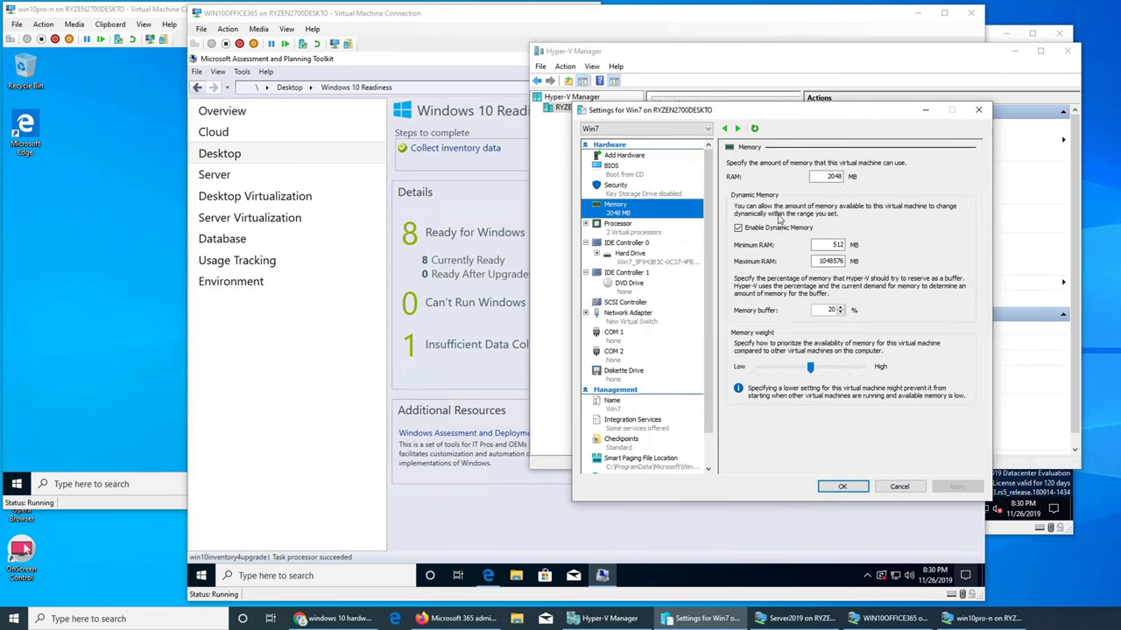
{"action": "double_click", "coordinate": [835, 179]}
{"action": "type", "text": "512"}
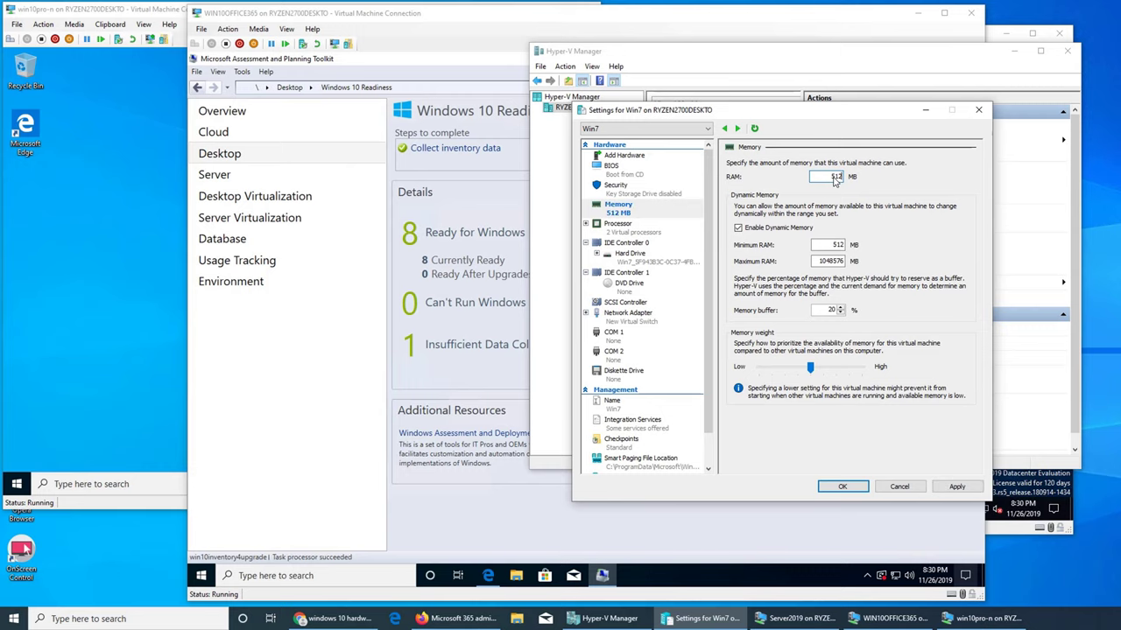
{"action": "left_click", "coordinate": [842, 487]}
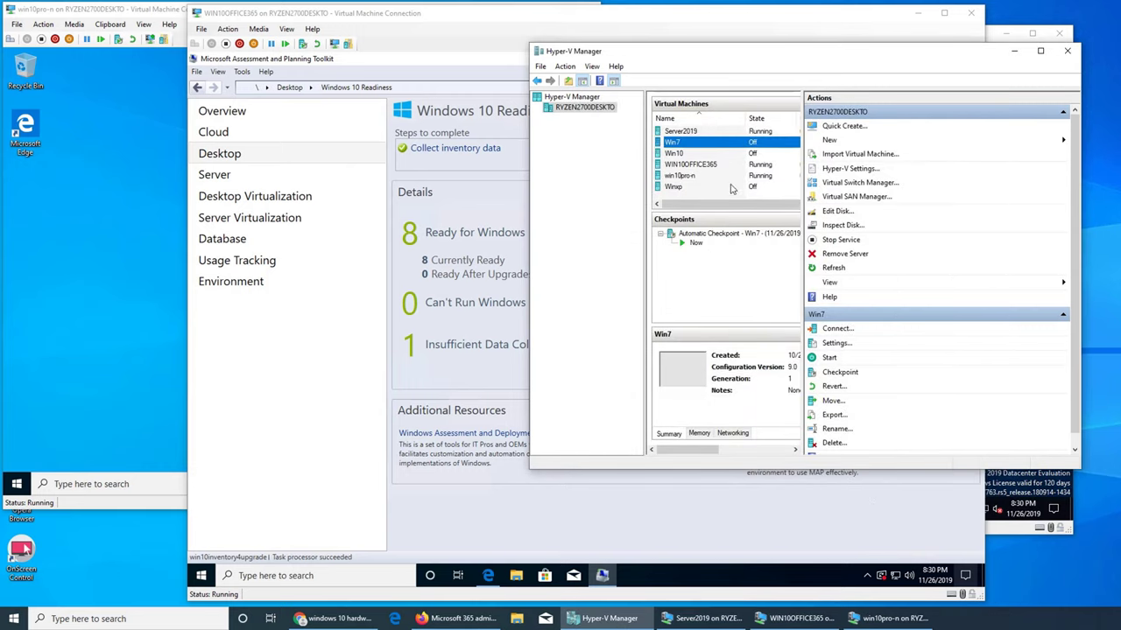
- Lower the Win10 VM's startup RAM from 2048 to 512 MB
{"action": "left_click", "coordinate": [699, 154]}
{"action": "left_click", "coordinate": [846, 345]}
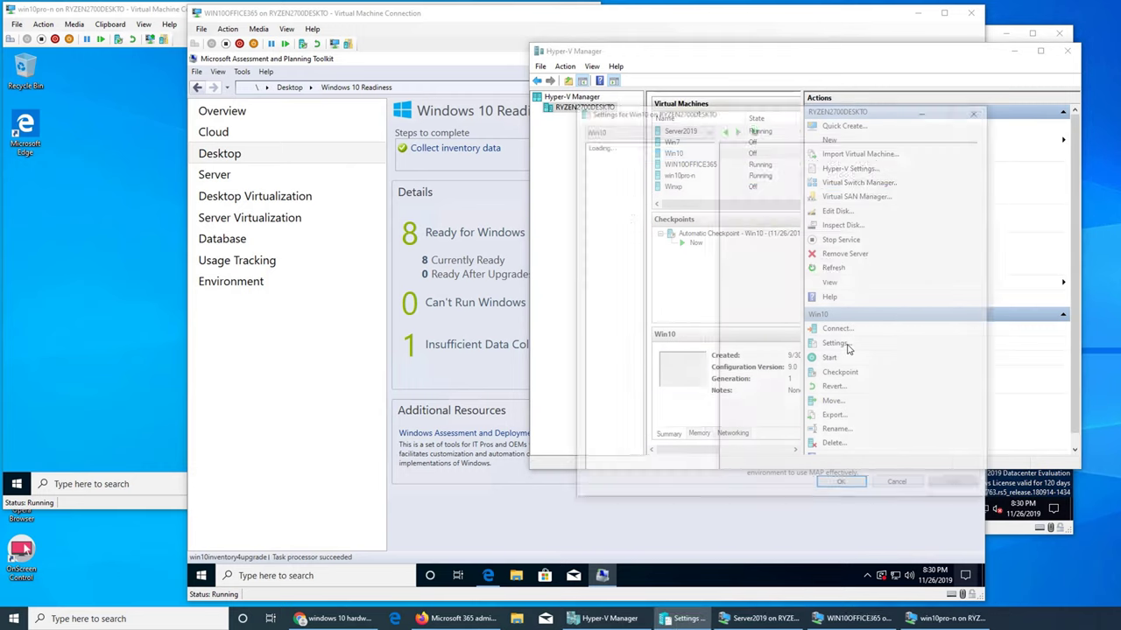
{"action": "left_click", "coordinate": [620, 210]}
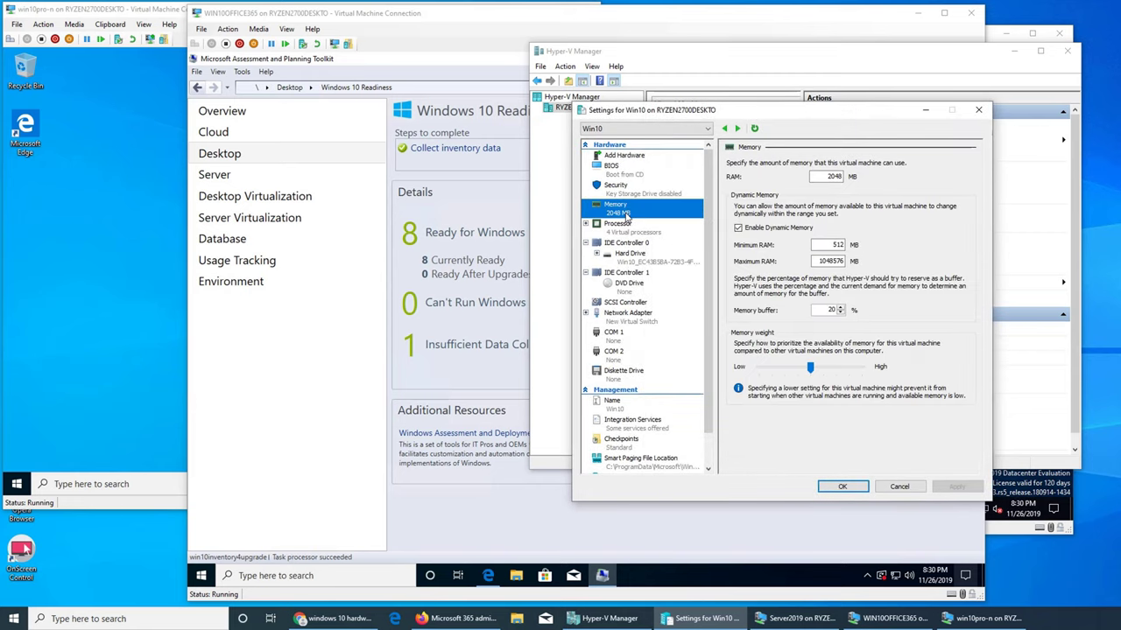
{"action": "double_click", "coordinate": [823, 176]}
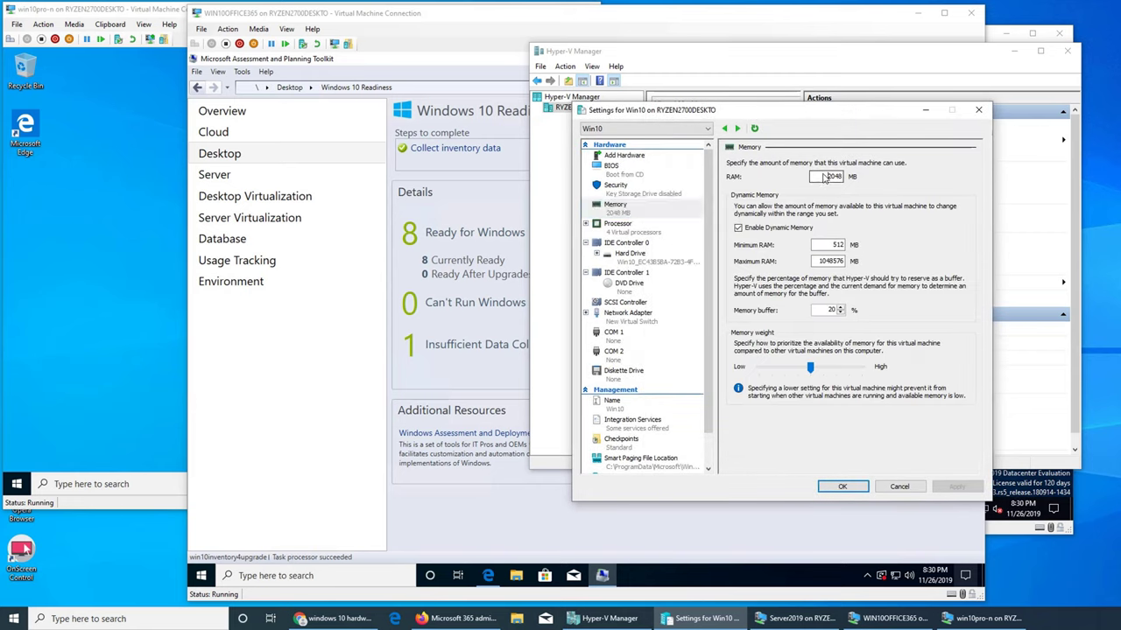
{"action": "type", "text": "512"}
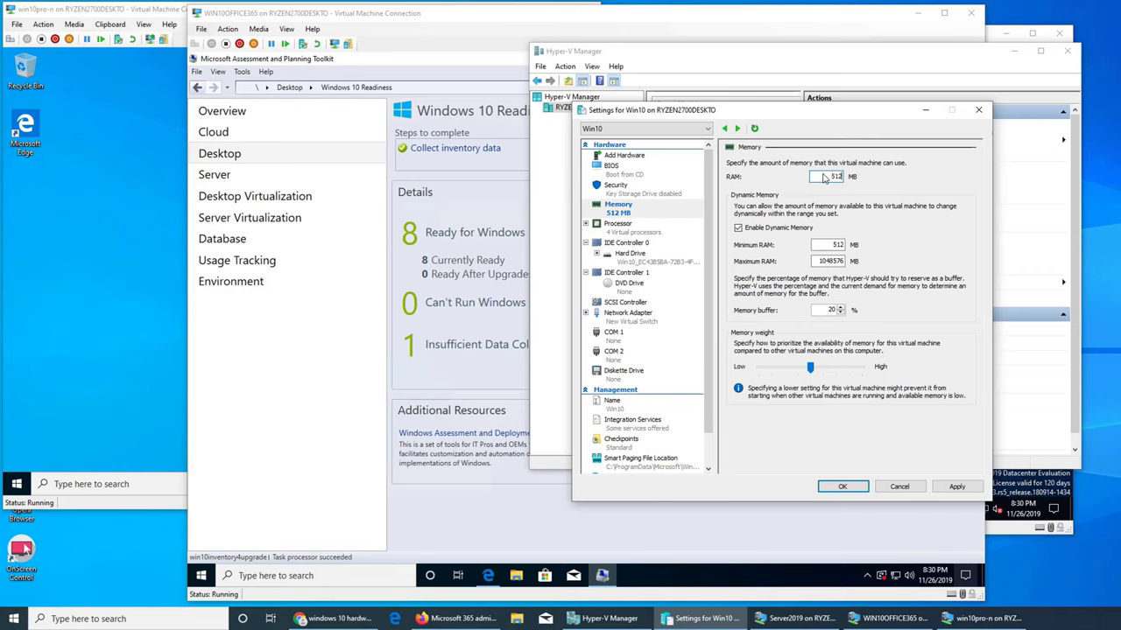
{"action": "left_click", "coordinate": [842, 487]}
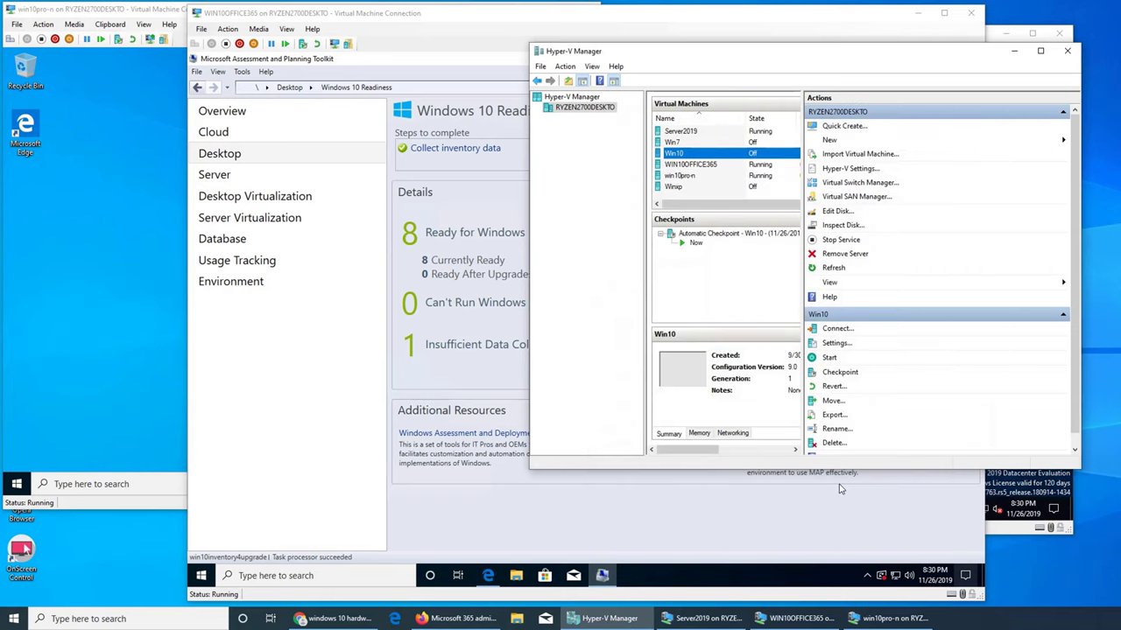
- Connect to the Win10 virtual machine and start it from its last saved state
{"action": "right_click", "coordinate": [675, 154]}
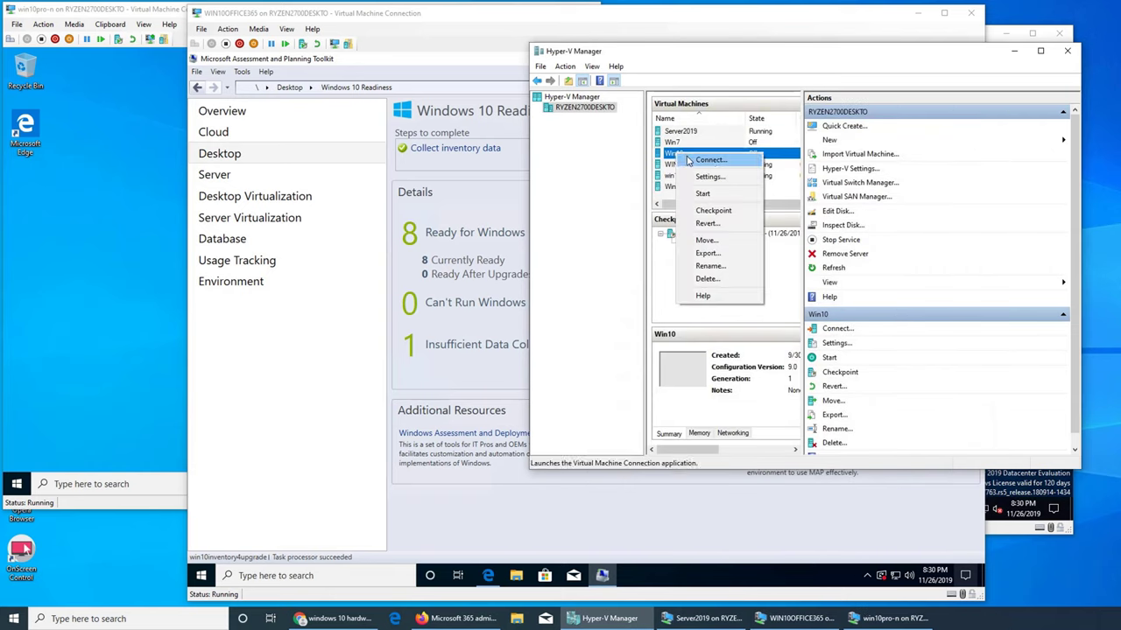
{"action": "left_click", "coordinate": [689, 162]}
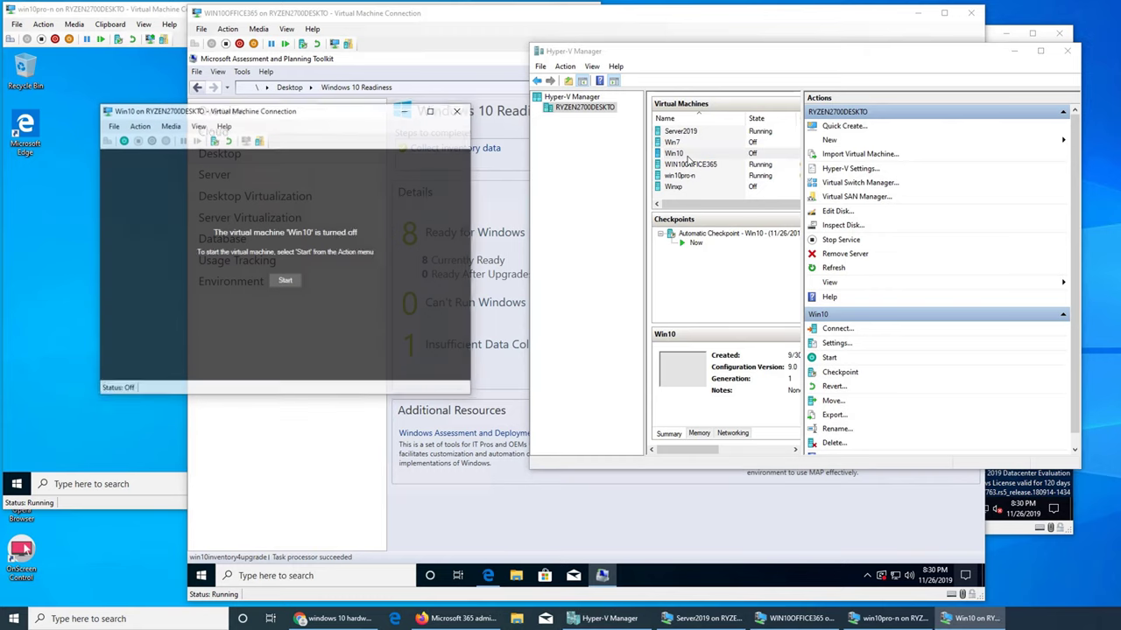
{"action": "left_click", "coordinate": [297, 281]}
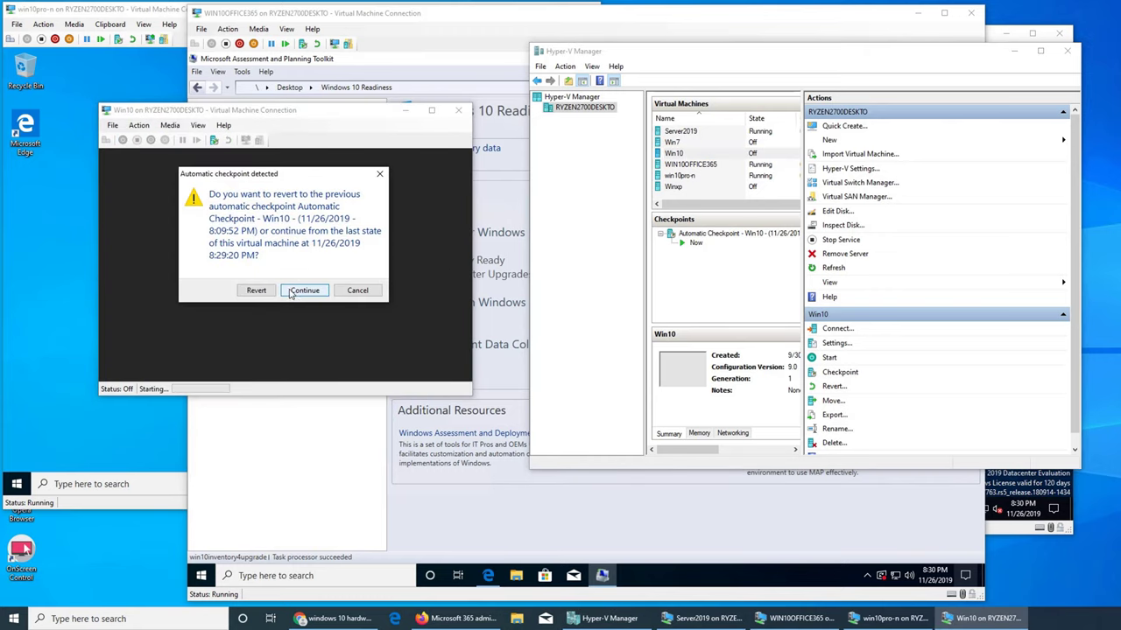
{"action": "left_click", "coordinate": [298, 289]}
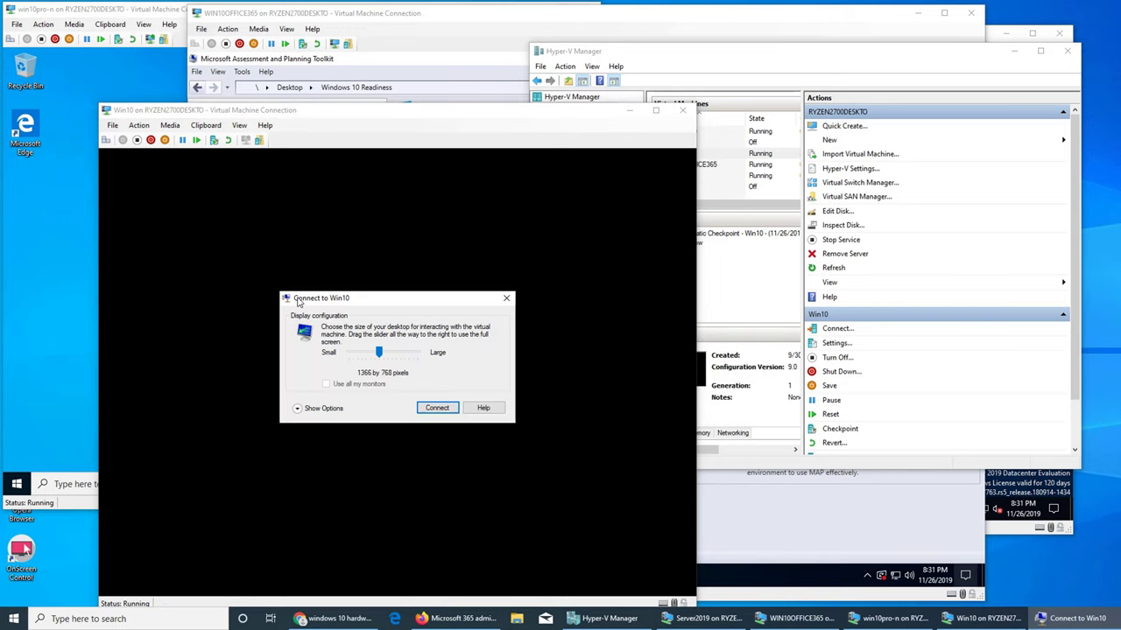
- Connect to Win10 at 1366x768, dismiss the lock screen and sign in with the account password
{"action": "left_click", "coordinate": [507, 298]}
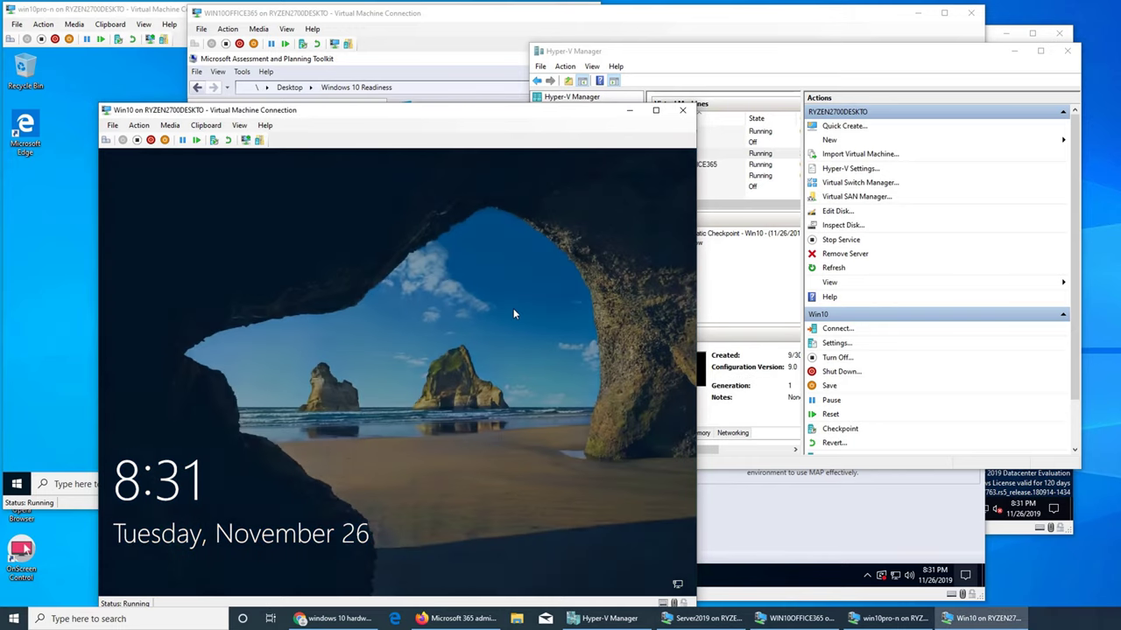
{"action": "left_click", "coordinate": [513, 313]}
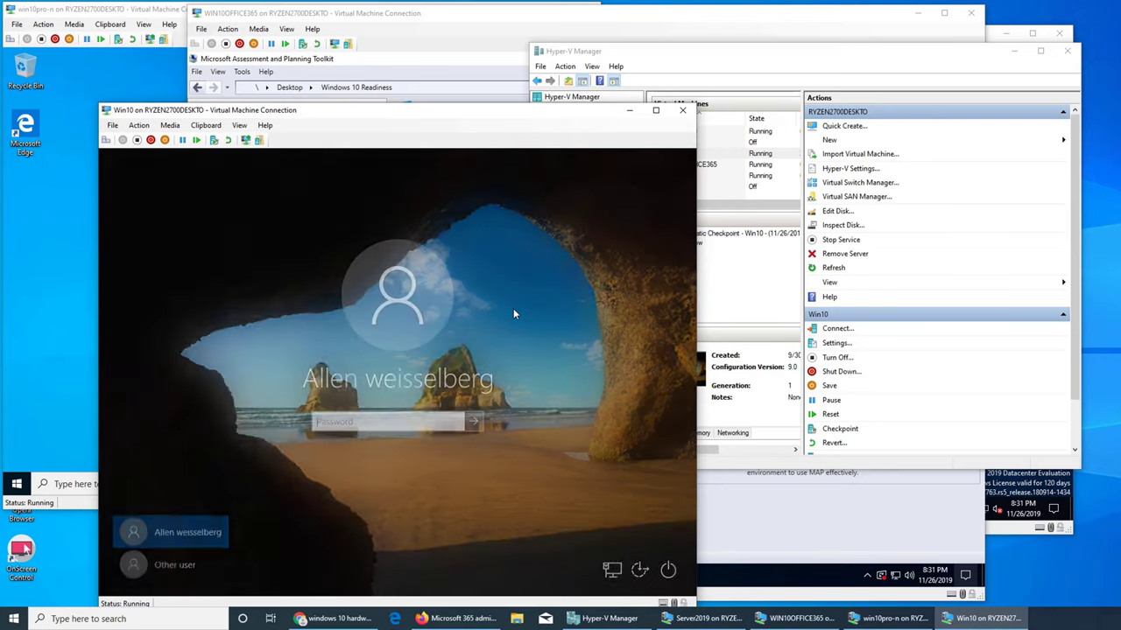
{"action": "type", "text": "**********"}
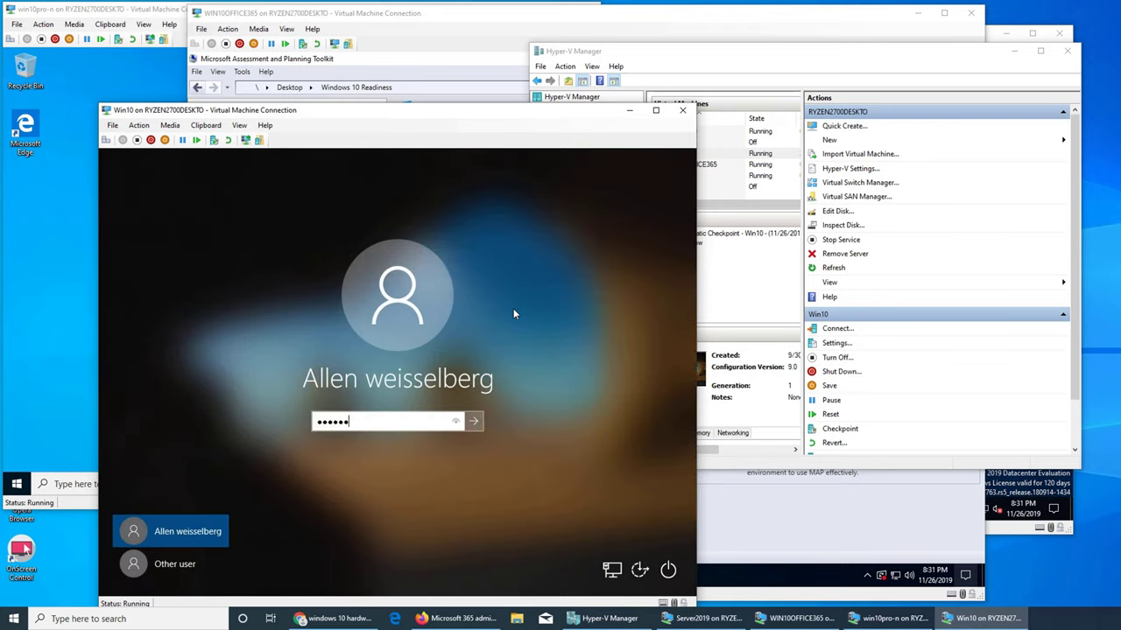
{"action": "key", "text": "Return"}
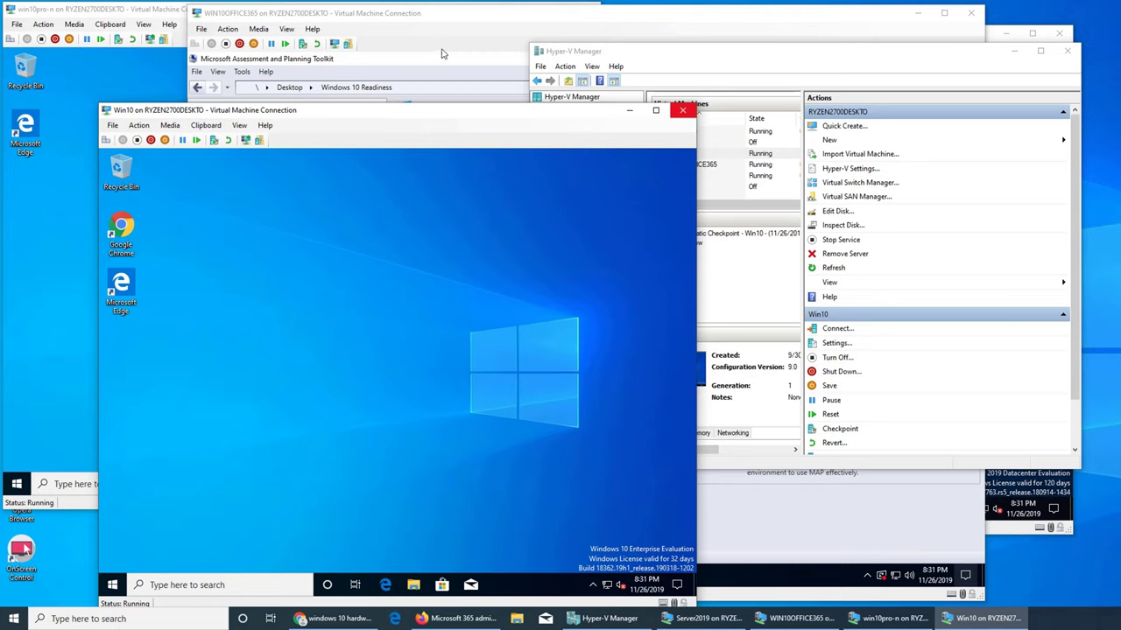
- Connect to Win7 and start it from its saved state, then open Win10's quick system menu
{"action": "left_click", "coordinate": [683, 77]}
{"action": "left_click", "coordinate": [685, 142]}
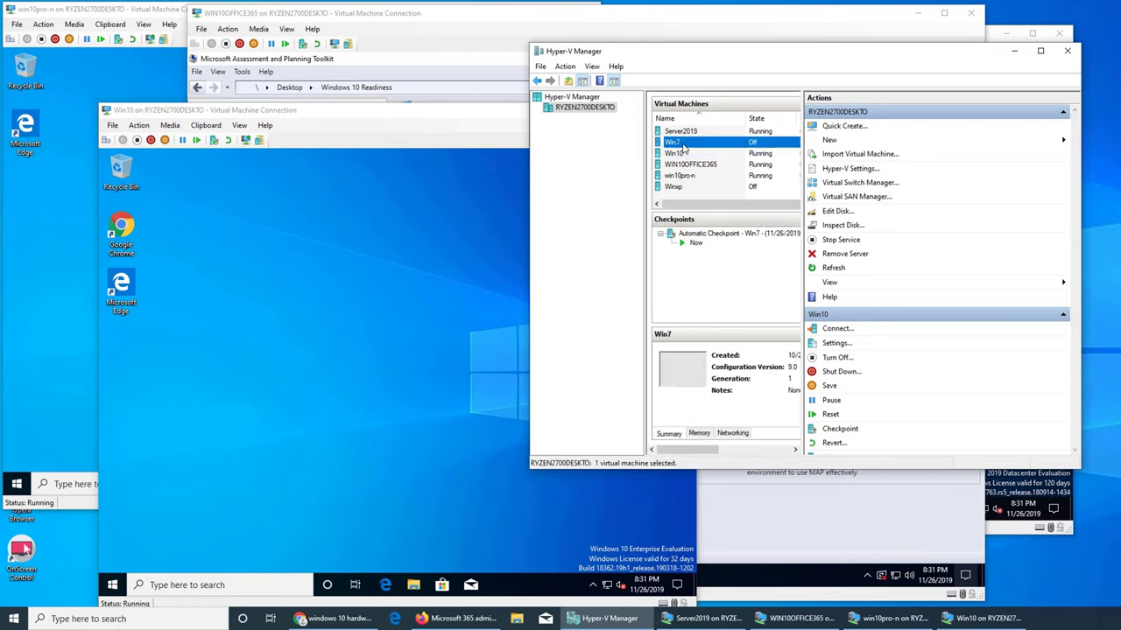
{"action": "right_click", "coordinate": [686, 143]}
{"action": "left_click", "coordinate": [689, 154]}
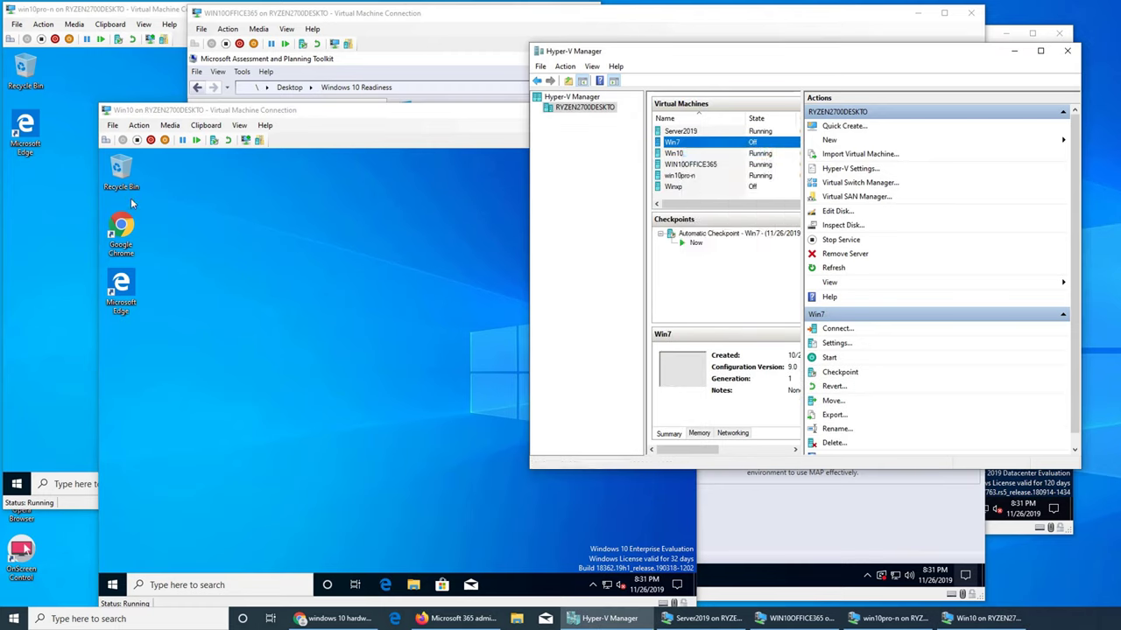
{"action": "left_click", "coordinate": [294, 280]}
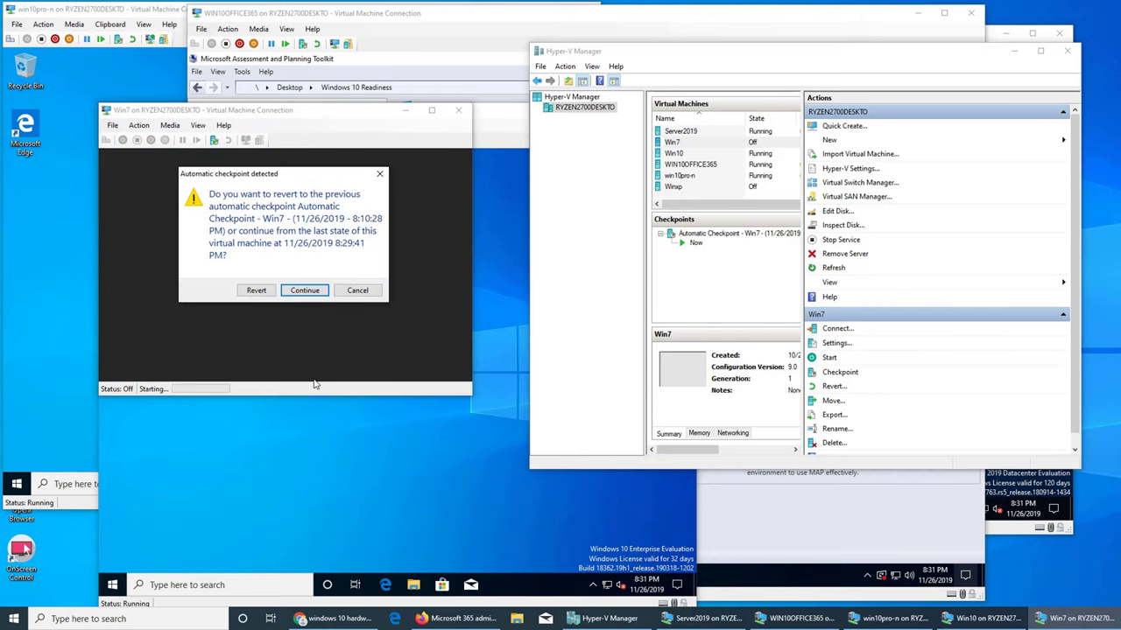
{"action": "left_click", "coordinate": [304, 289]}
{"action": "key", "text": "alt+Tab"}
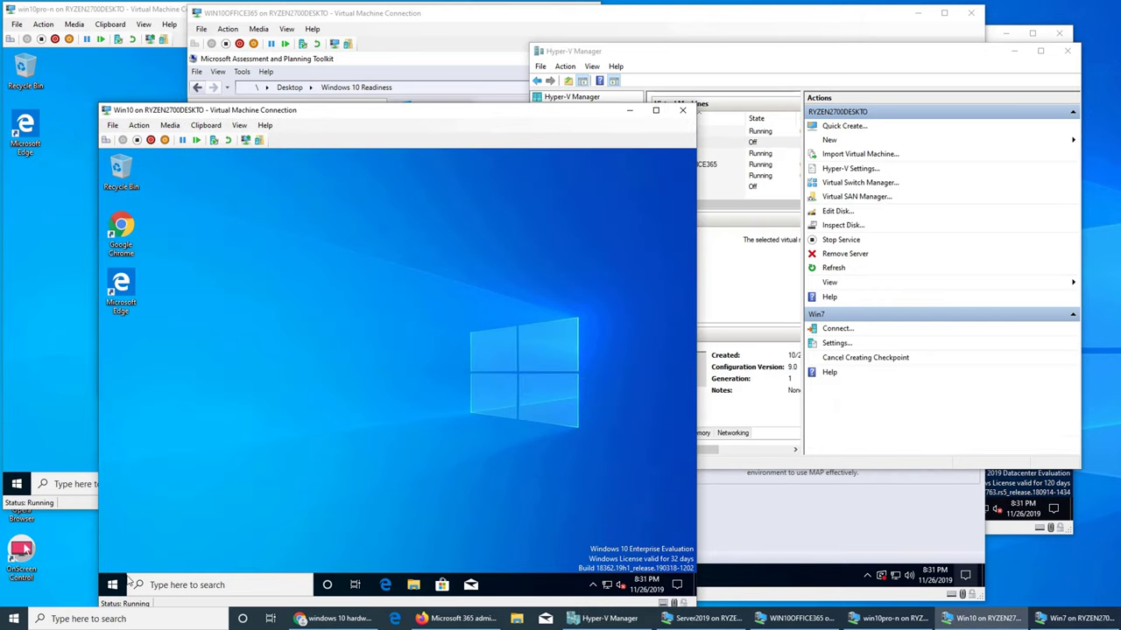
{"action": "right_click", "coordinate": [112, 585]}
- Check the Win10 guest's installed RAM (1.27 GB) in System settings, then close Settings
{"action": "left_click", "coordinate": [147, 314]}
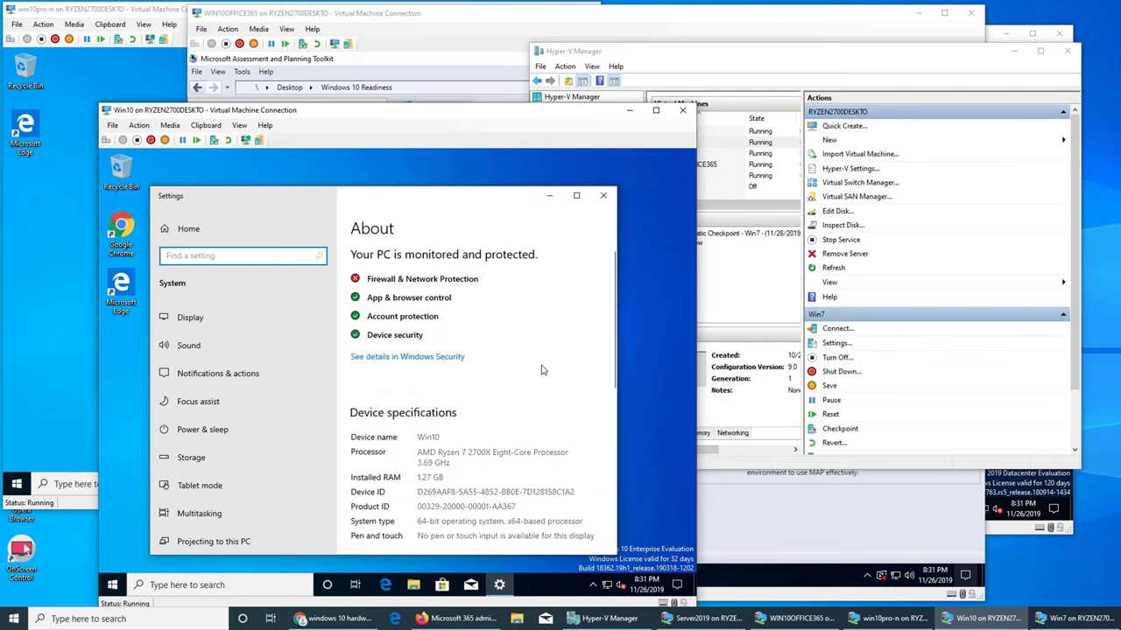
{"action": "scroll", "coordinate": [543, 371], "scroll_direction": "down", "scroll_amount": 1}
{"action": "scroll", "coordinate": [543, 371], "scroll_direction": "down", "scroll_amount": 1}
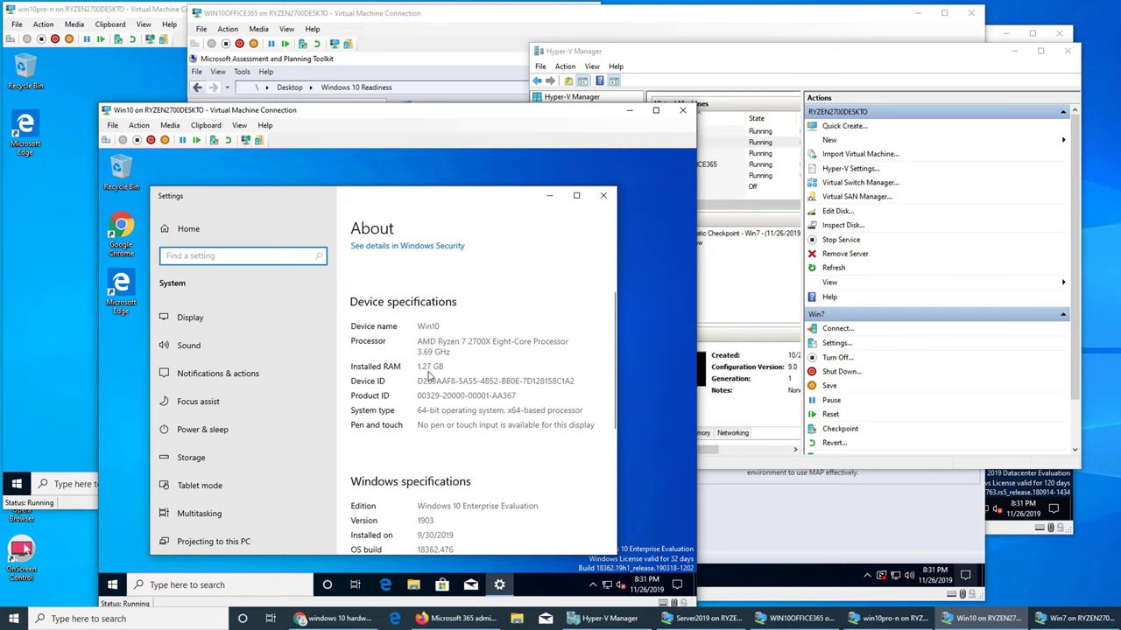
{"action": "left_click", "coordinate": [604, 196]}
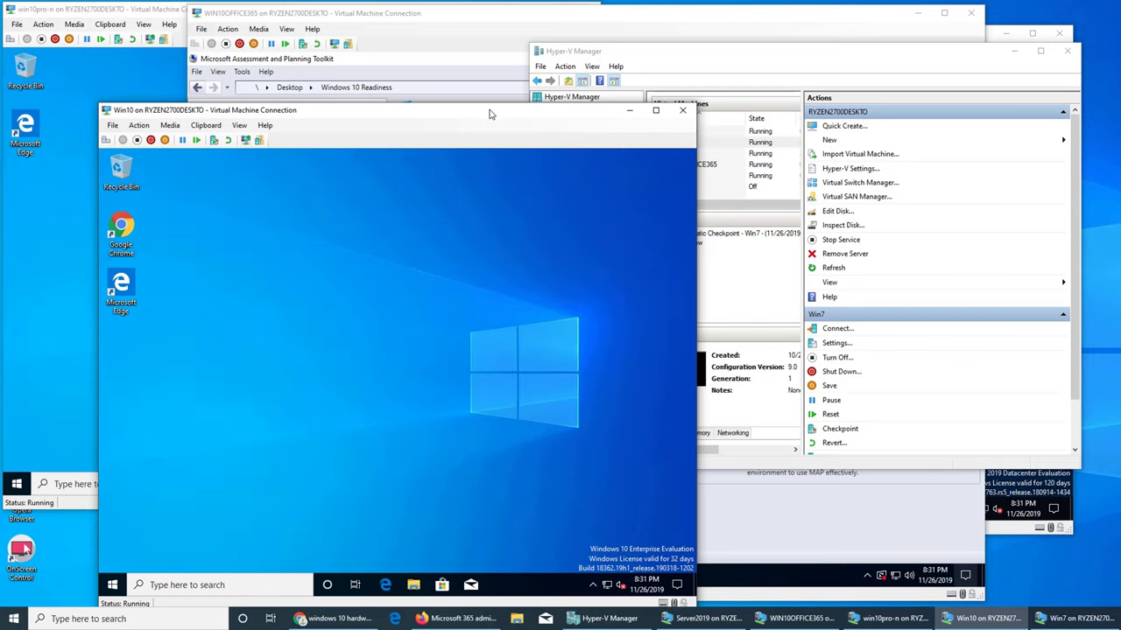
- Review Win10's settings in Hyper-V Manager without changes, then switch to the Win7 window
{"action": "left_click", "coordinate": [732, 81]}
{"action": "left_click", "coordinate": [674, 154]}
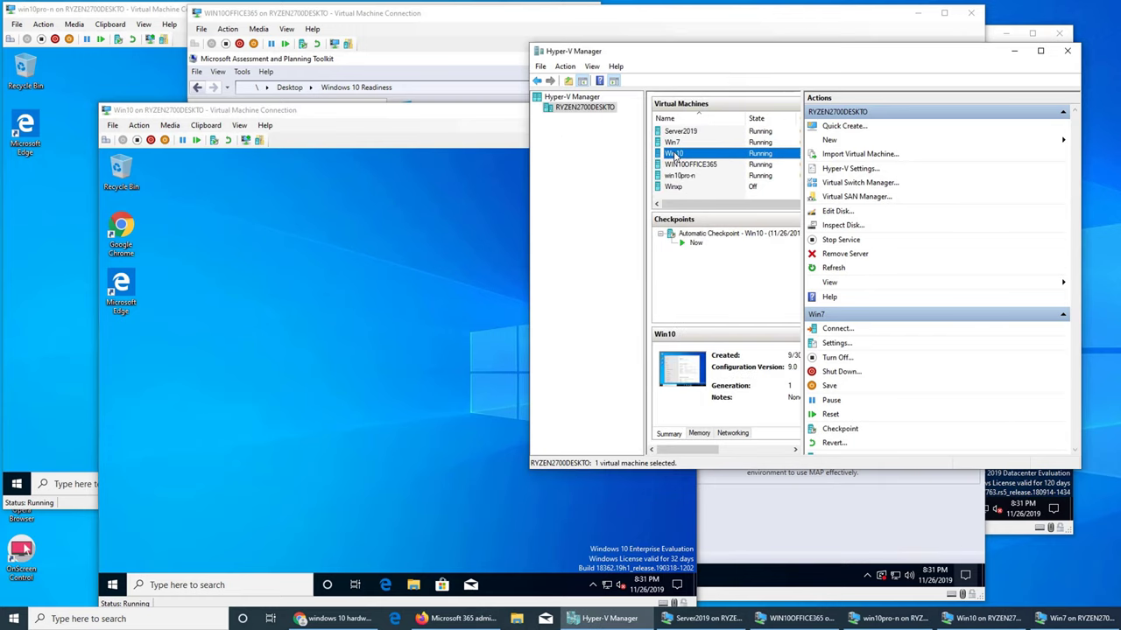
{"action": "left_click", "coordinate": [829, 347]}
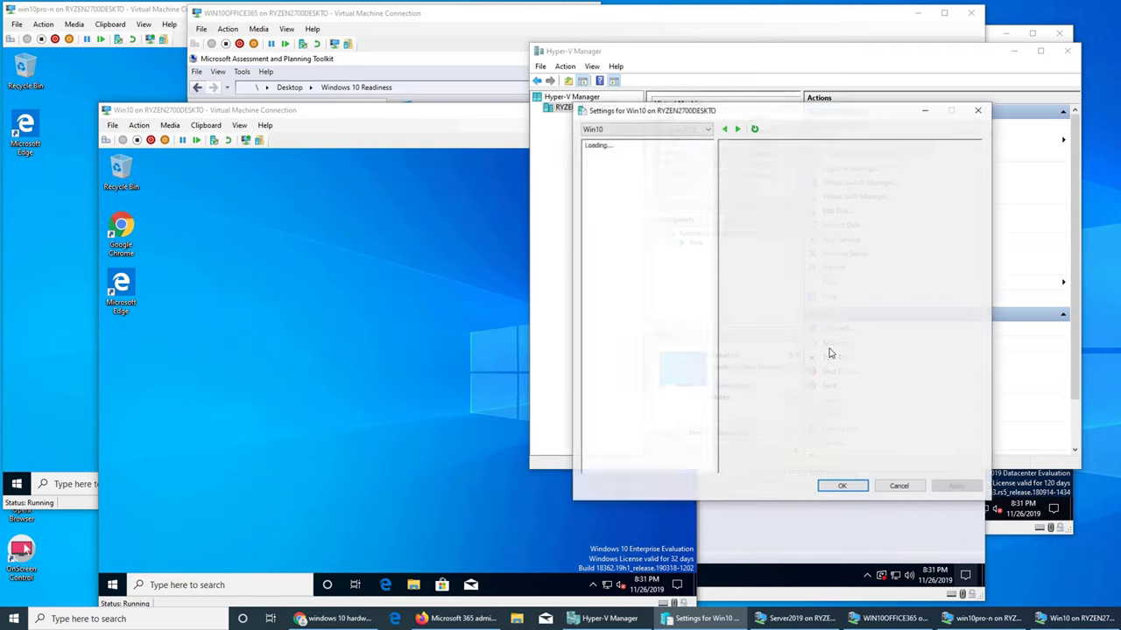
{"action": "left_click", "coordinate": [883, 486]}
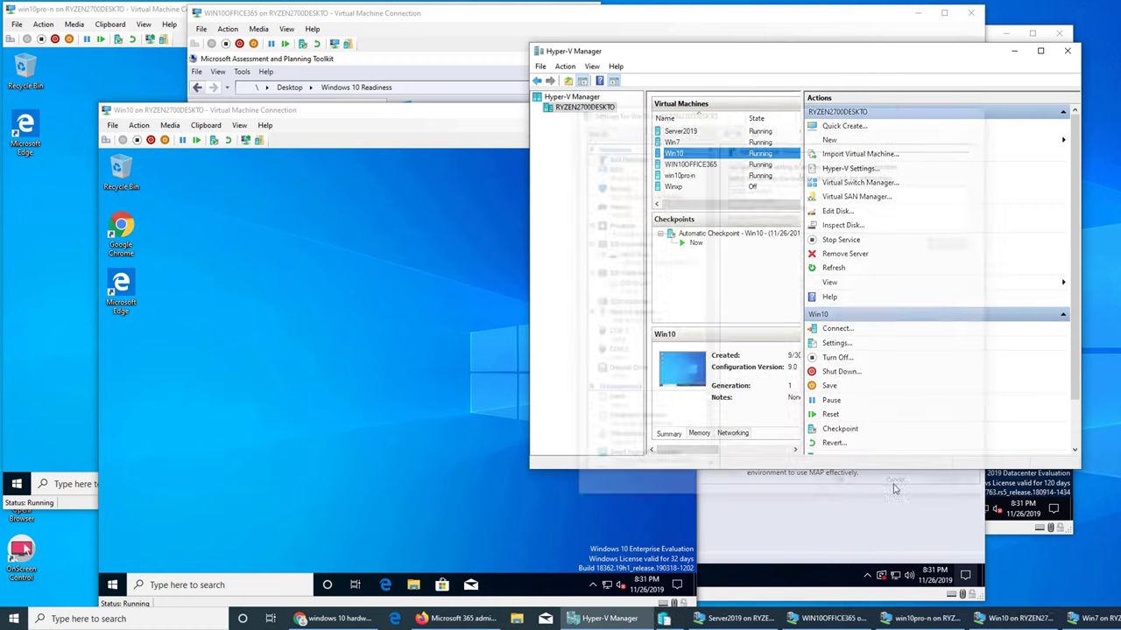
{"action": "left_click", "coordinate": [1063, 618]}
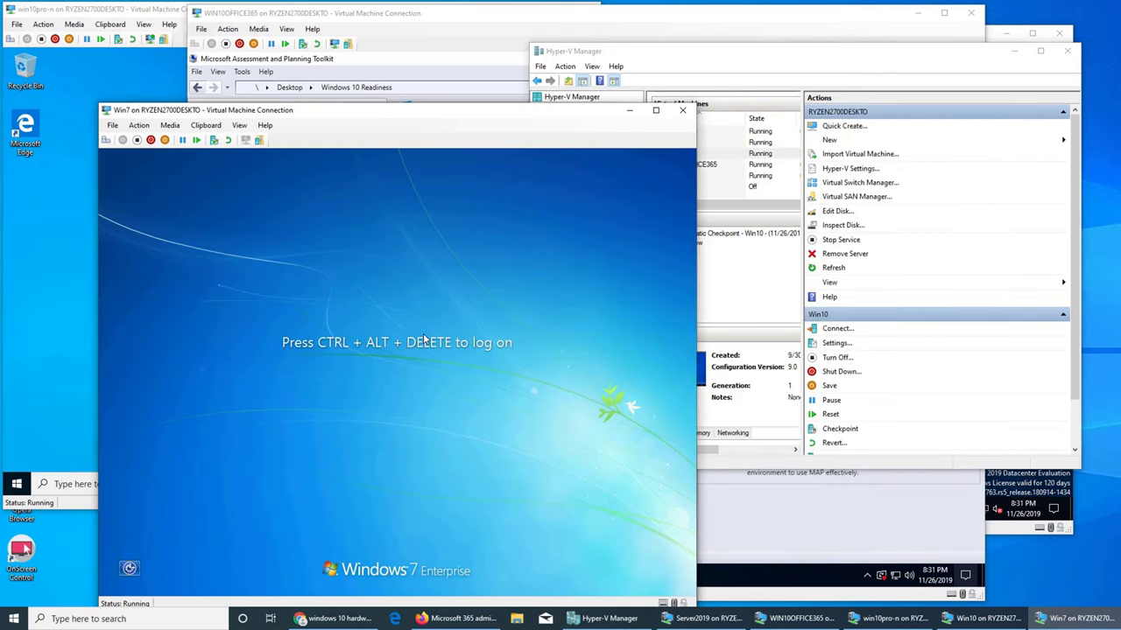
- Sign in to Win7 with Ctrl+Alt+End and the account password
{"action": "key", "text": "ctrl+alt+End"}
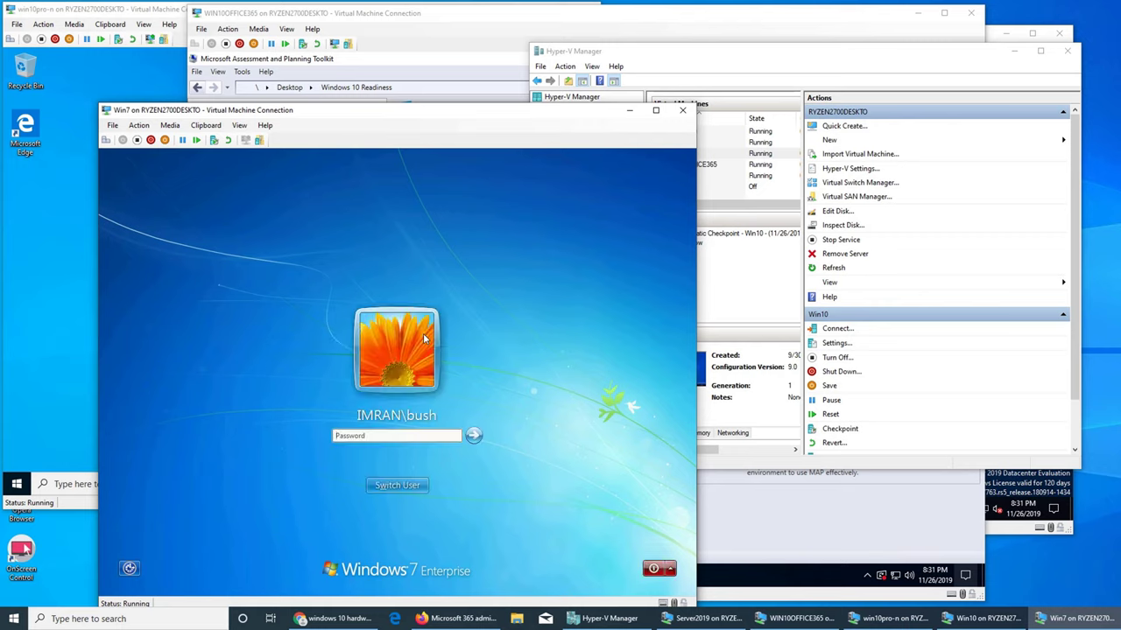
{"action": "type", "text": "password1"}
{"action": "key", "text": "Return"}
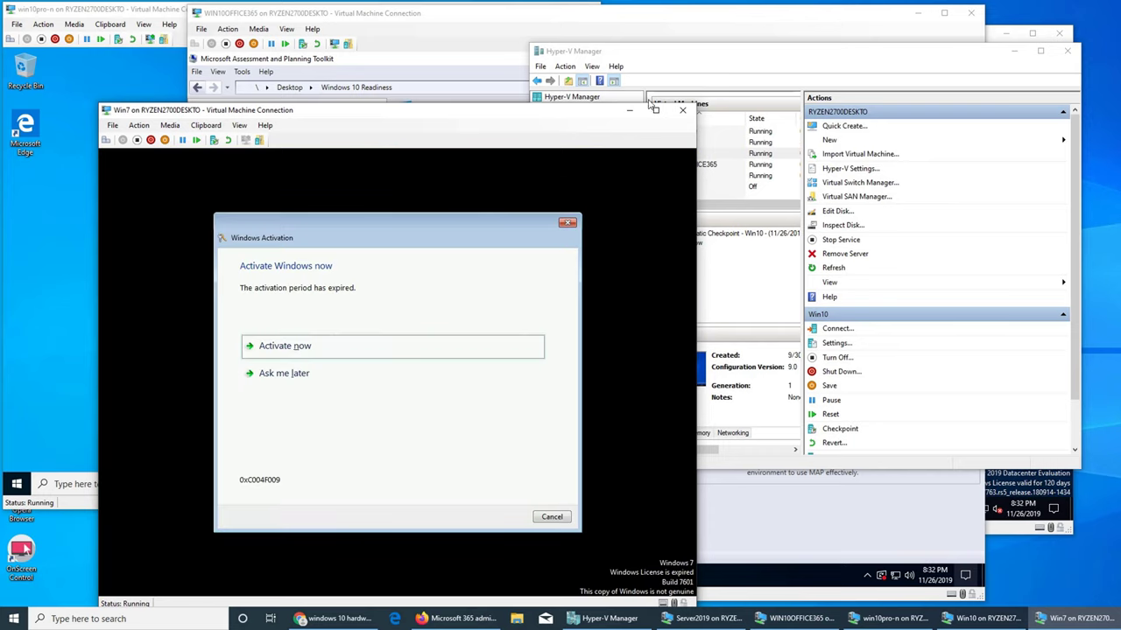
- Dismiss the Win7 activation notice and bring the MAP Toolkit VM window forward
{"action": "left_click", "coordinate": [569, 225]}
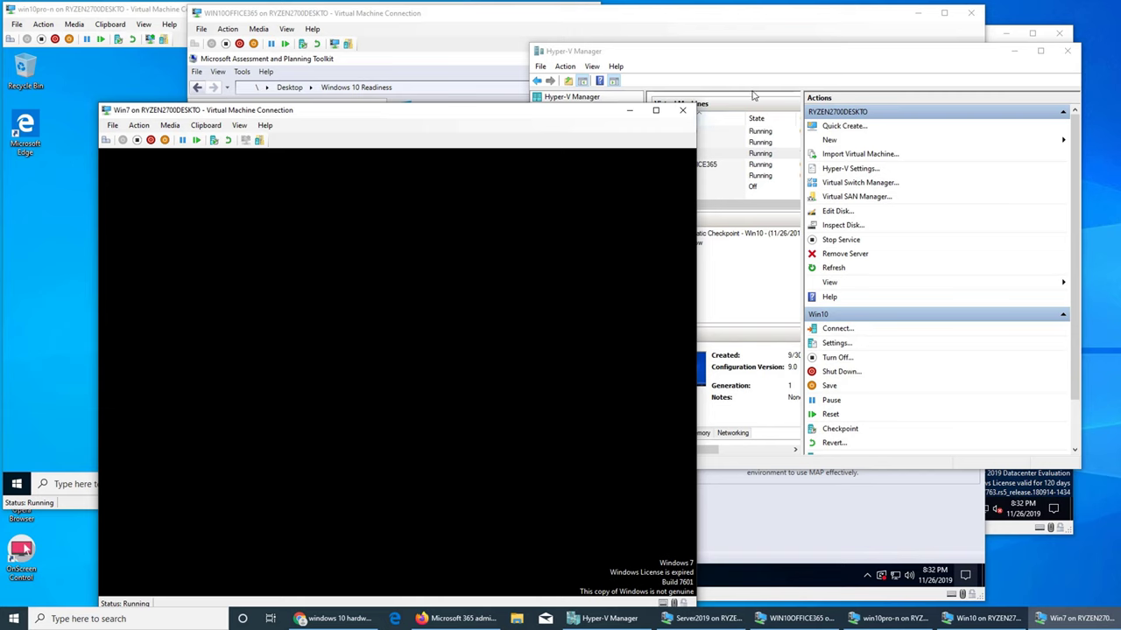
{"action": "left_click", "coordinate": [755, 94]}
{"action": "left_click", "coordinate": [433, 86]}
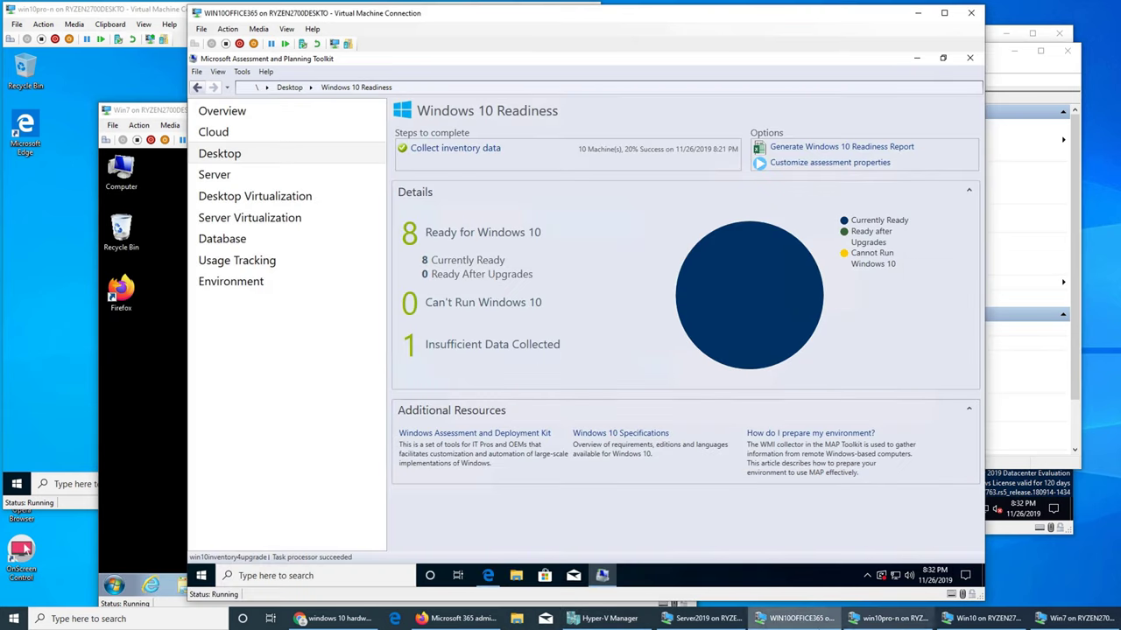
{"action": "left_click", "coordinate": [666, 620]}
{"action": "left_click", "coordinate": [648, 620]}
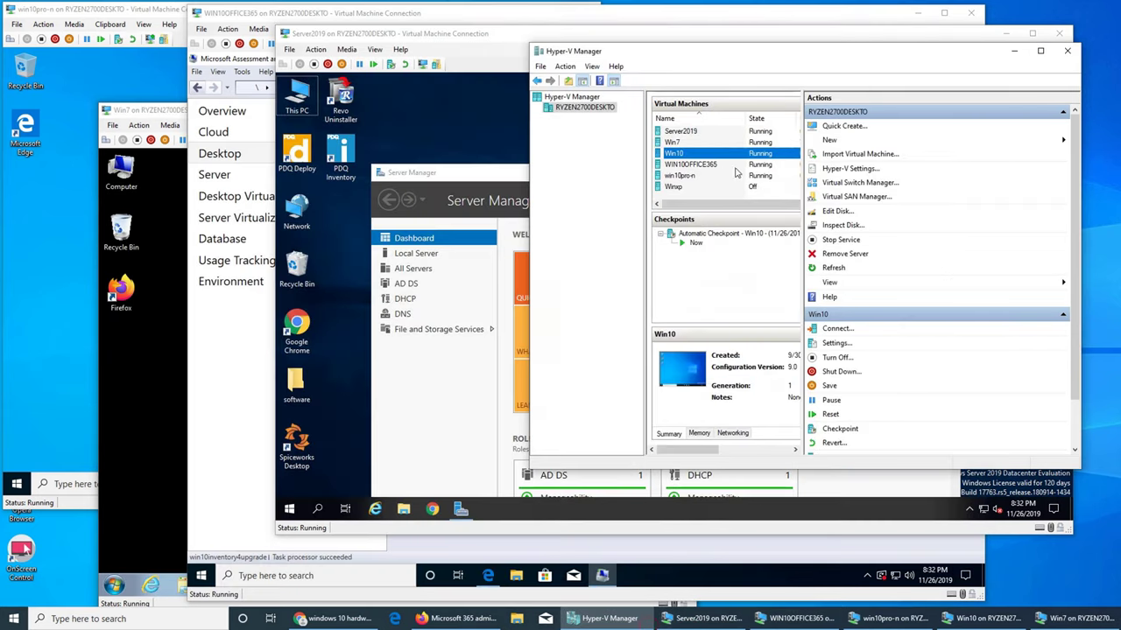
{"action": "left_click", "coordinate": [836, 342]}
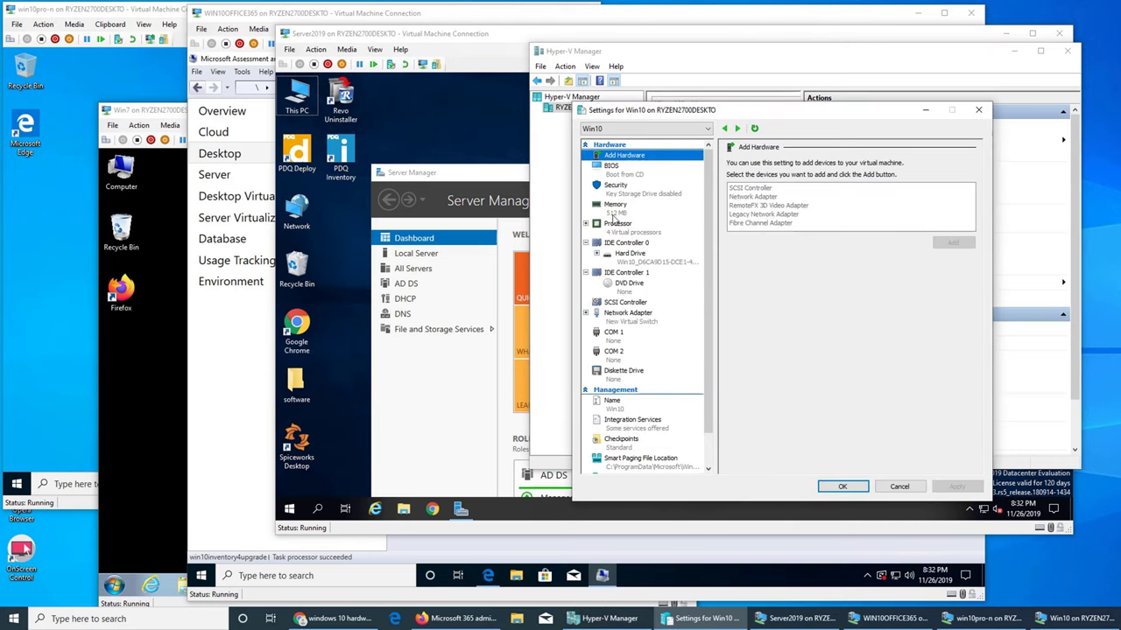
{"action": "left_click", "coordinate": [615, 215]}
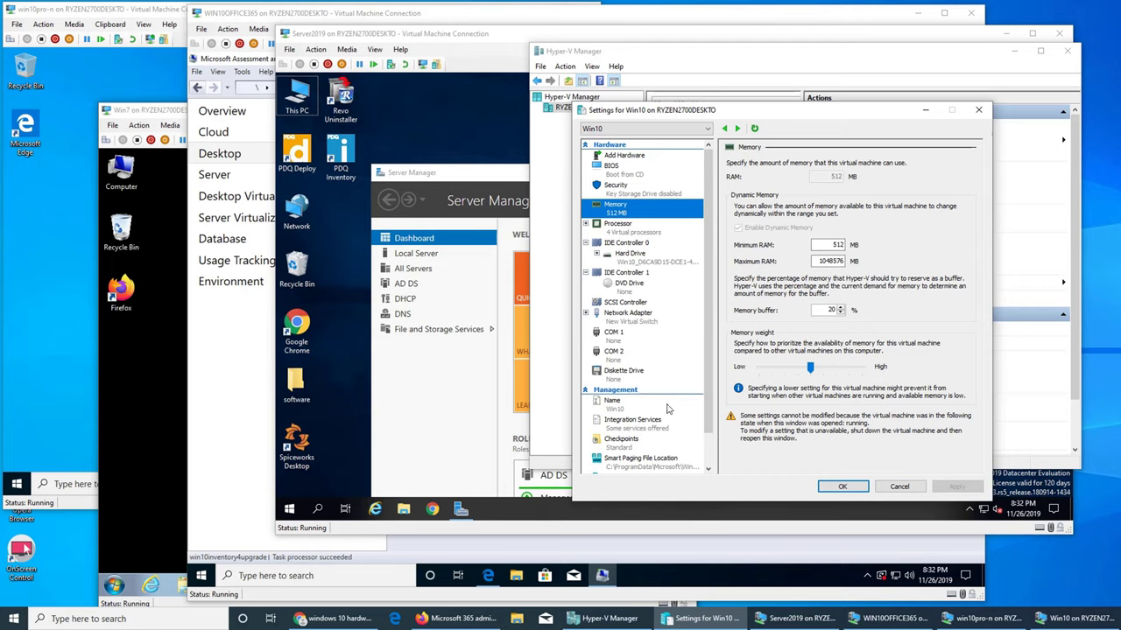
{"action": "left_click", "coordinate": [890, 493]}
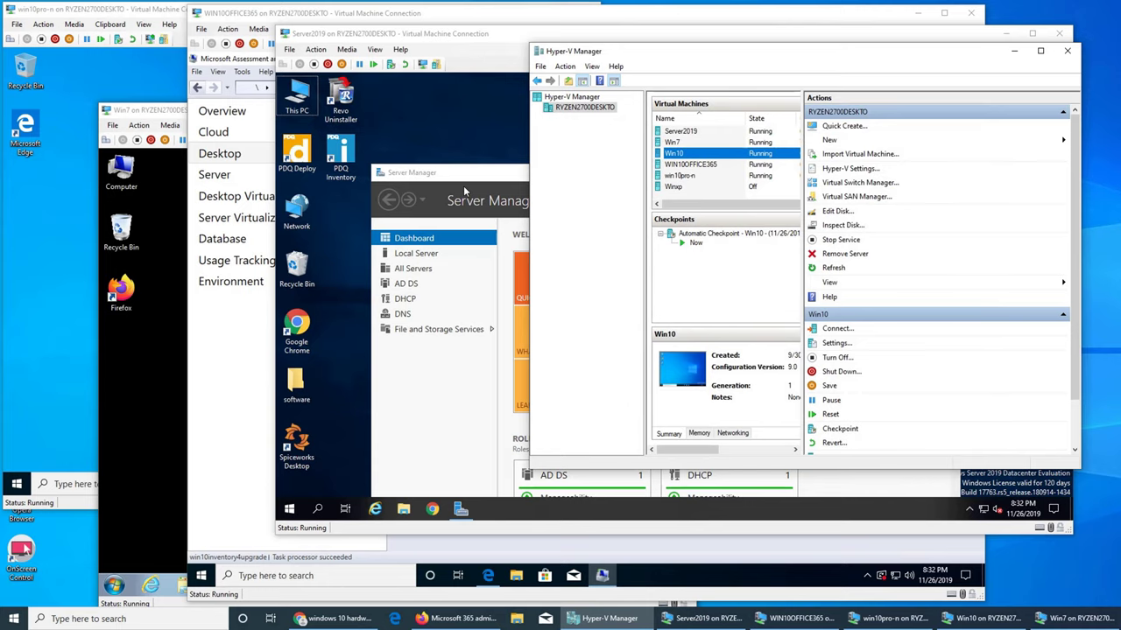
{"action": "left_click", "coordinate": [490, 207]}
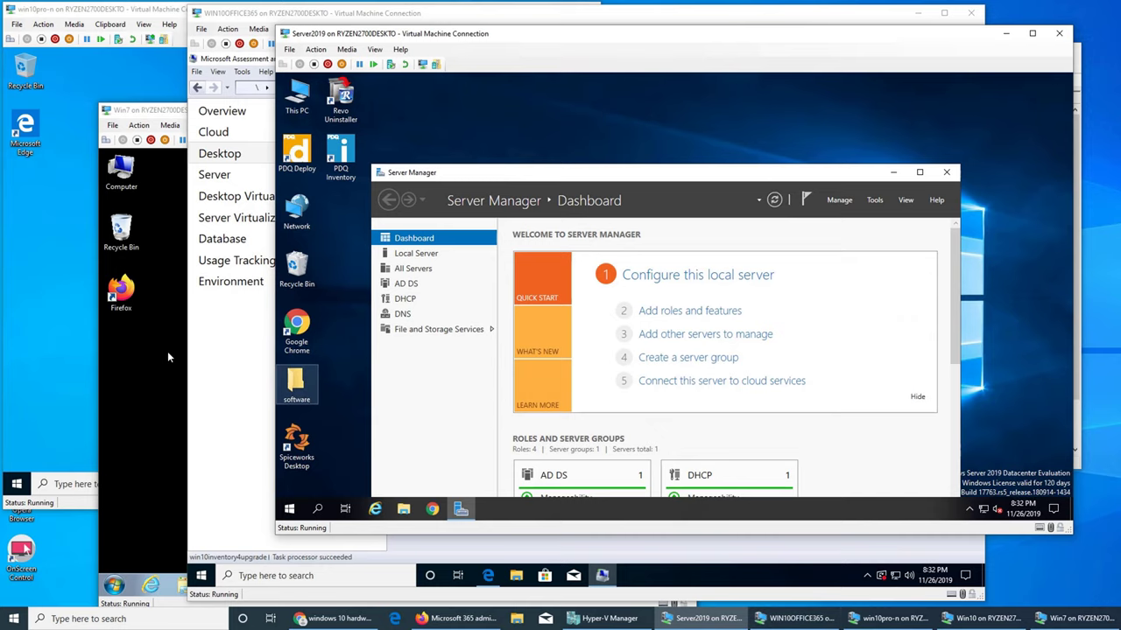
{"action": "left_click", "coordinate": [799, 619]}
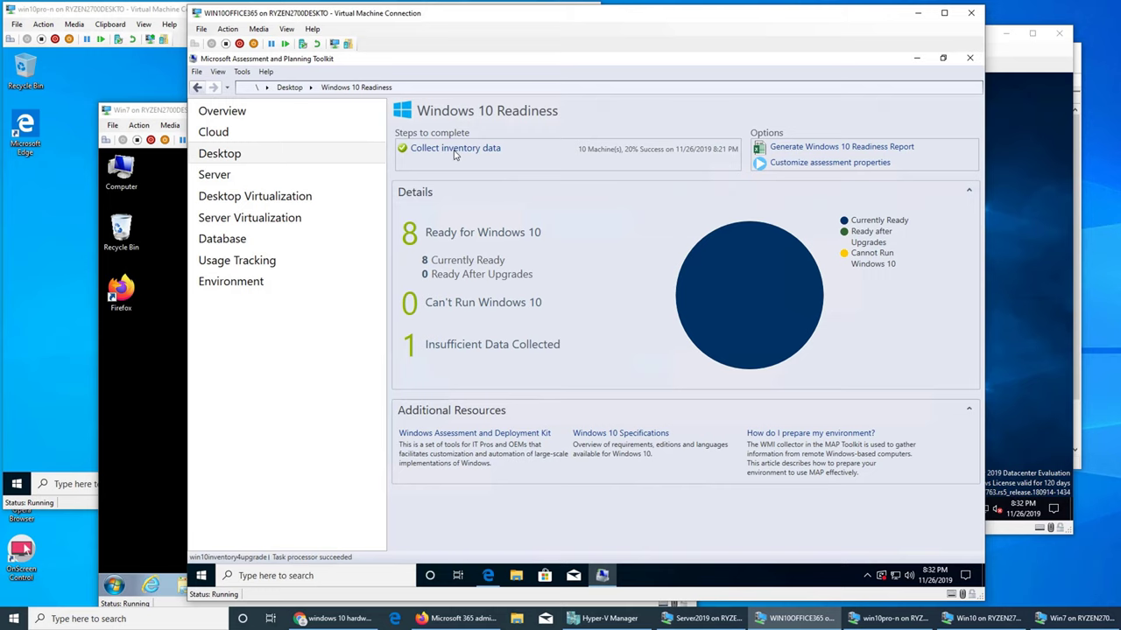
- Open the Desktop scenarios and keep the current inventory database
{"action": "left_click", "coordinate": [315, 154]}
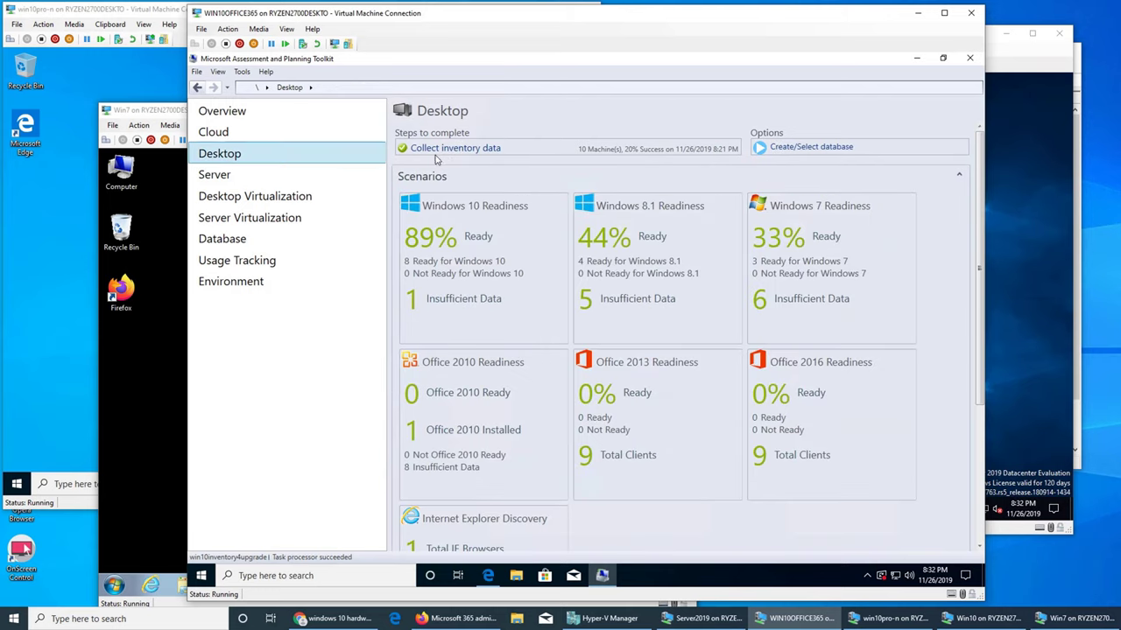
{"action": "left_click", "coordinate": [798, 148]}
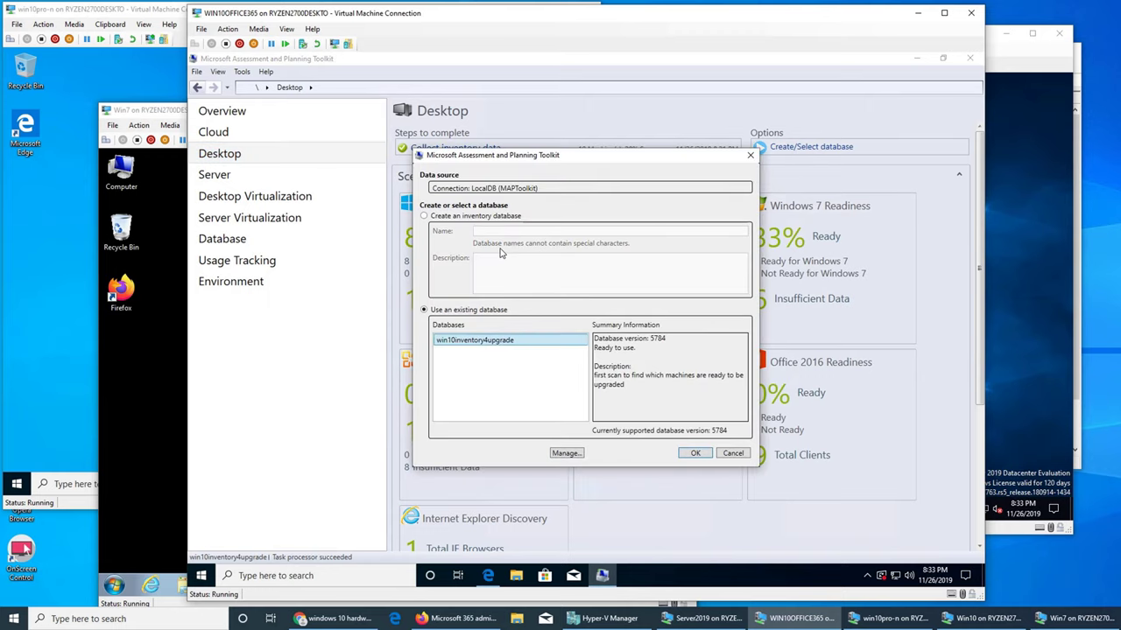
{"action": "left_click", "coordinate": [740, 453]}
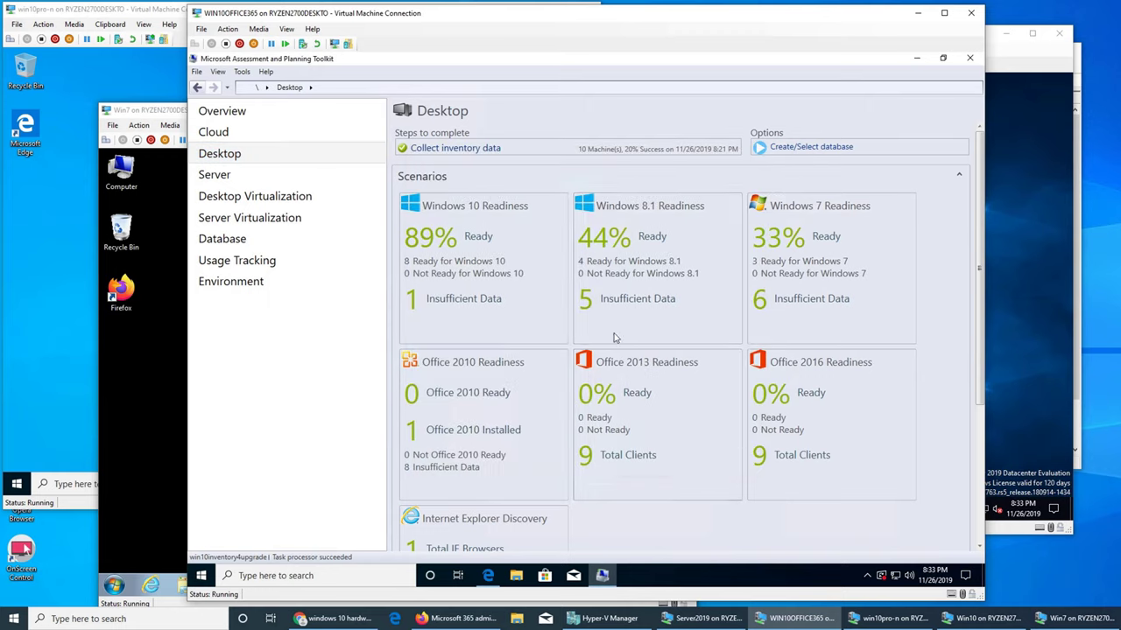
- Start the inventory data collection wizard, cancel it, and start it afresh
{"action": "left_click", "coordinate": [439, 149]}
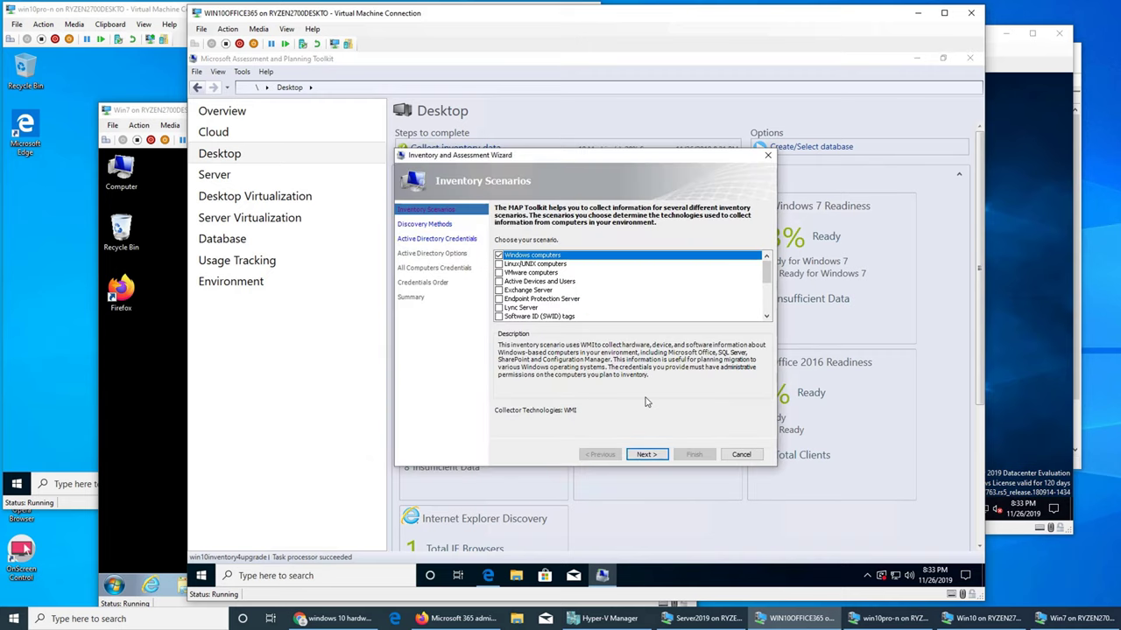
{"action": "left_click", "coordinate": [741, 455]}
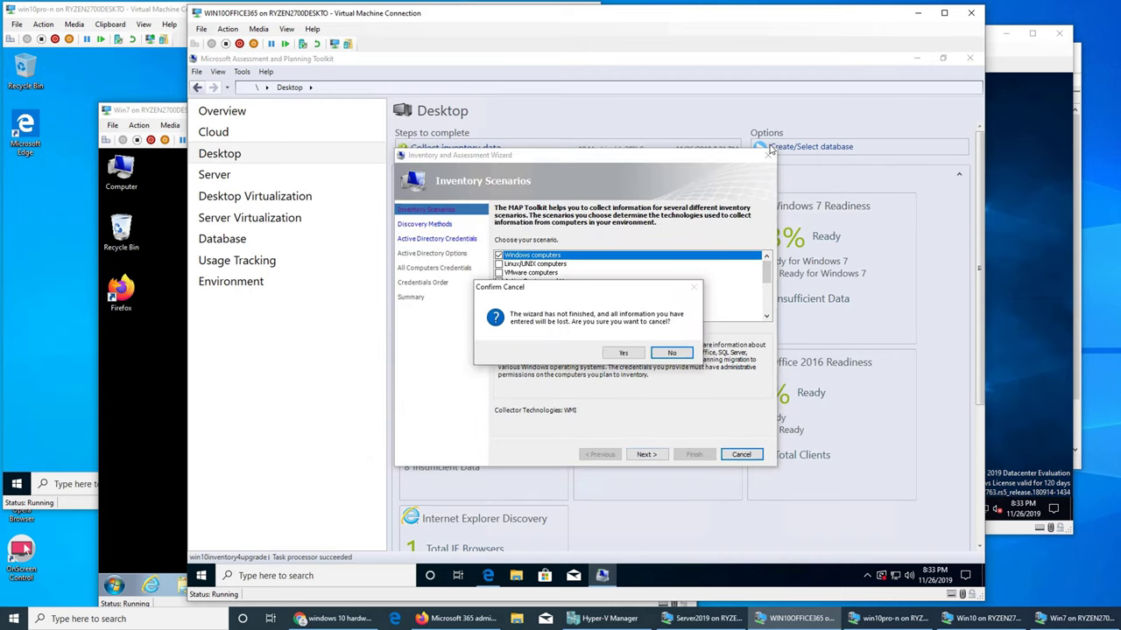
{"action": "left_click", "coordinate": [623, 352]}
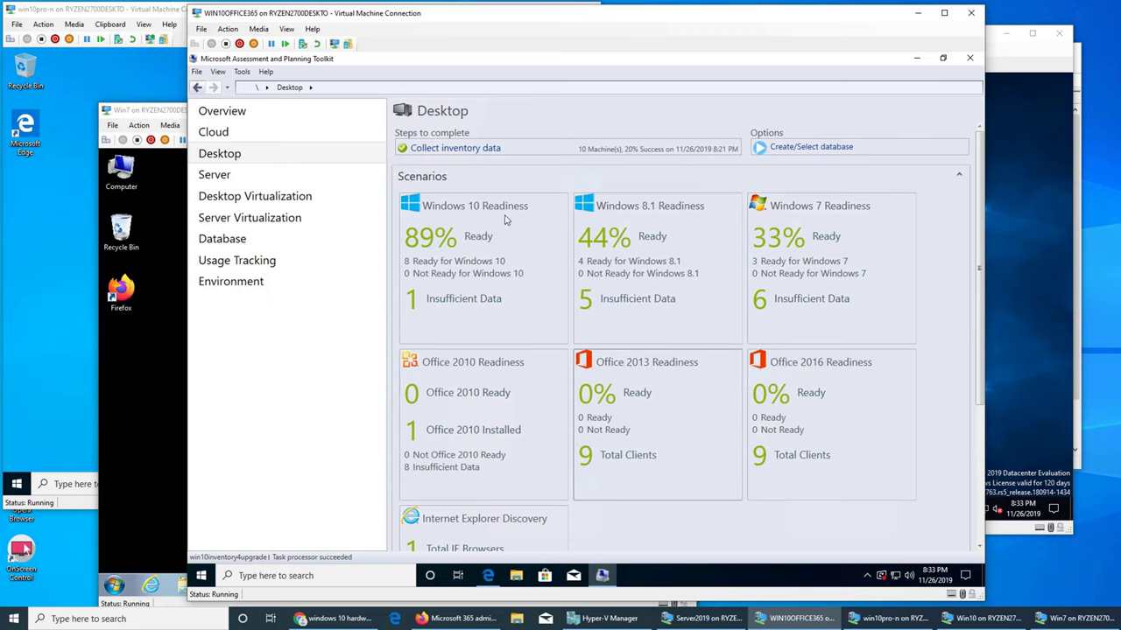
{"action": "left_click", "coordinate": [456, 148]}
- Replace Active Directory discovery with scanning an IP address range
{"action": "left_click", "coordinate": [656, 455]}
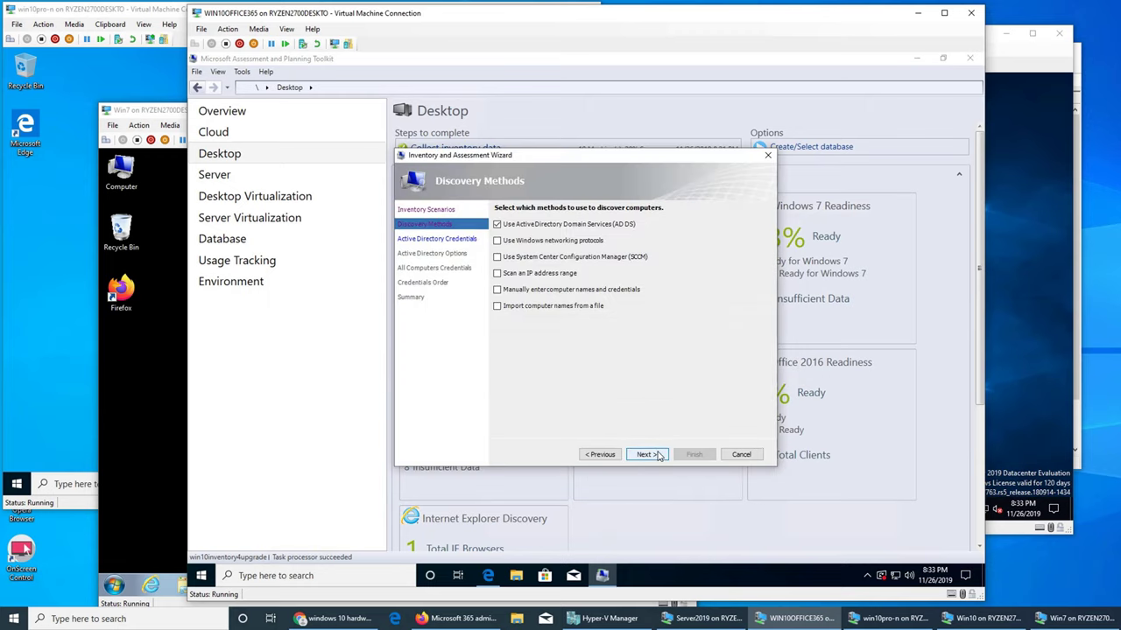
{"action": "left_click", "coordinate": [496, 224]}
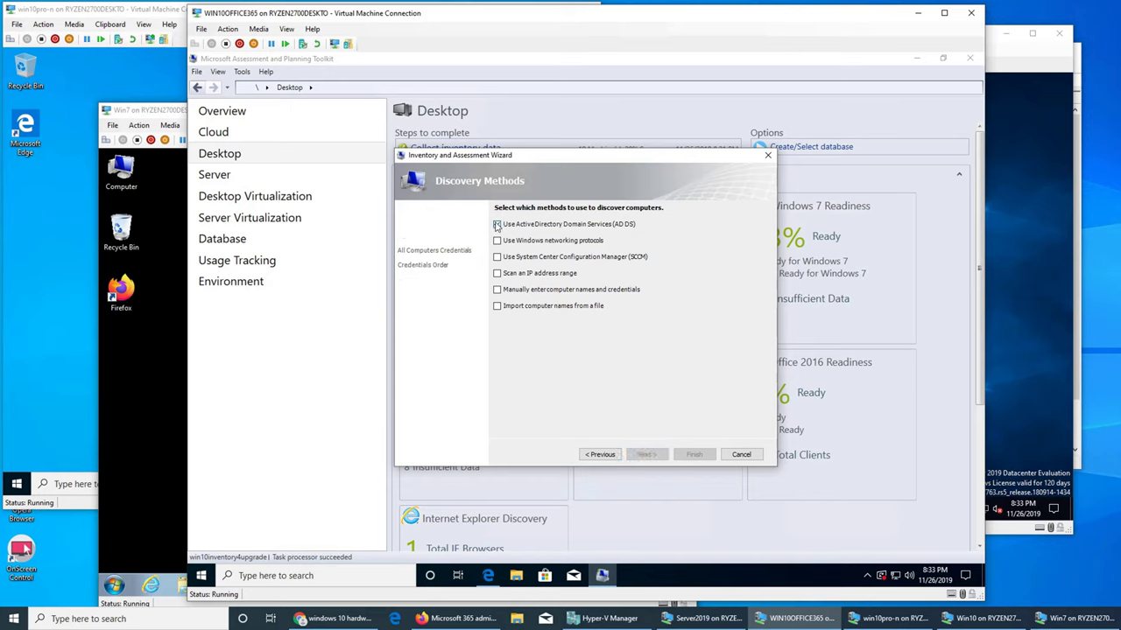
{"action": "left_click", "coordinate": [498, 273]}
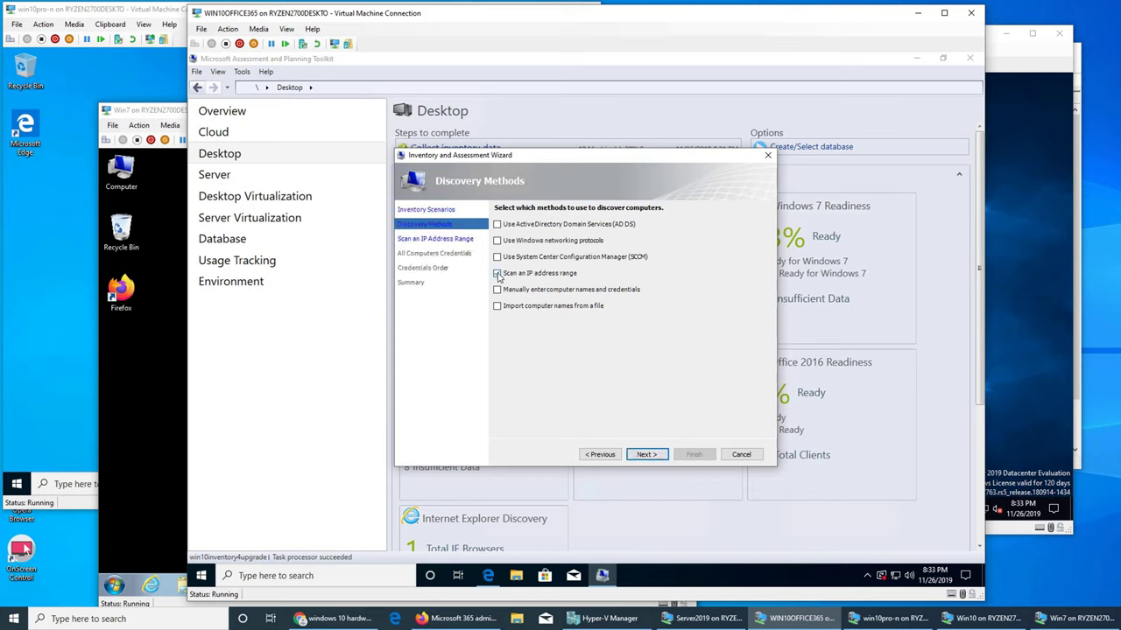
{"action": "left_click", "coordinate": [646, 455]}
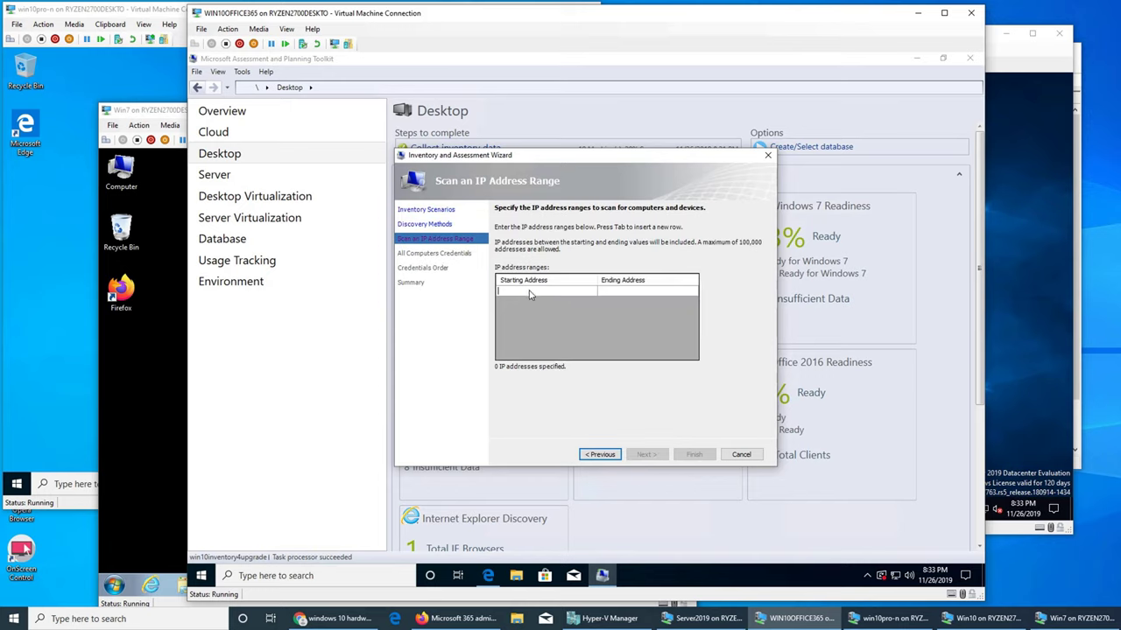
- Enter the IP range 192.168.1.2 to 192.168.1.254
{"action": "type", "text": "192.168.1.2"}
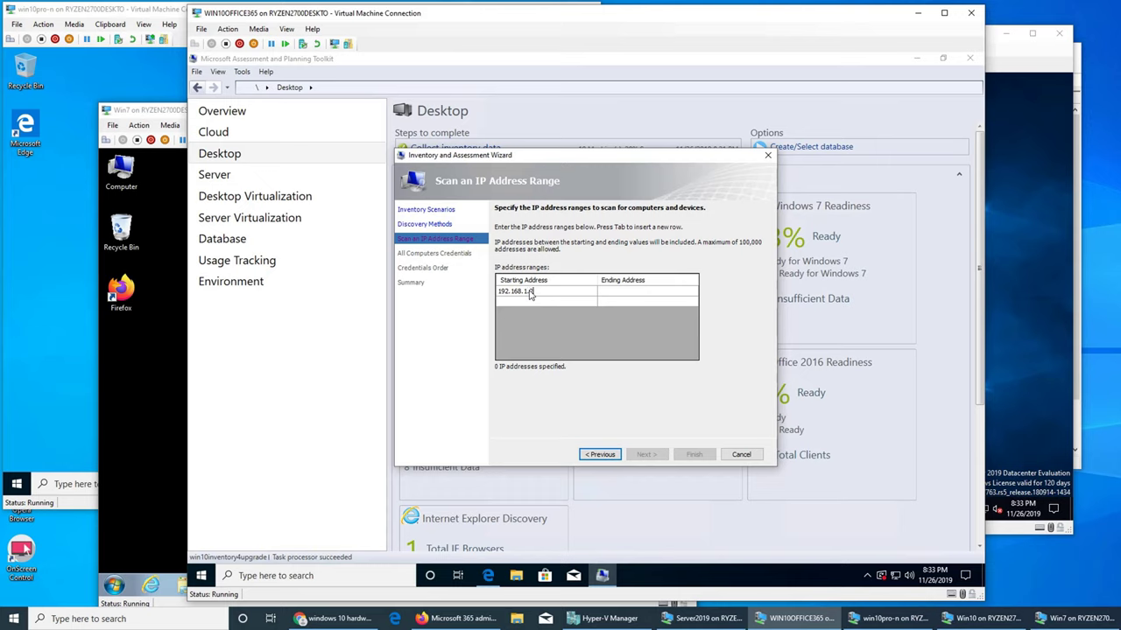
{"action": "left_click", "coordinate": [620, 297]}
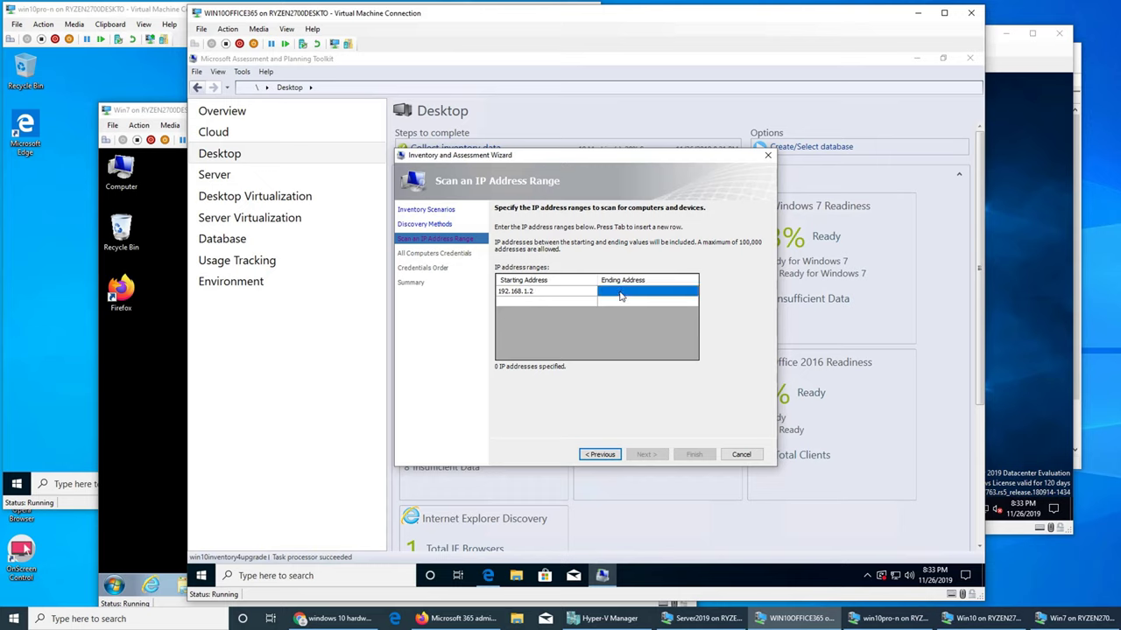
{"action": "left_click", "coordinate": [620, 296]}
{"action": "type", "text": "192.168.1"}
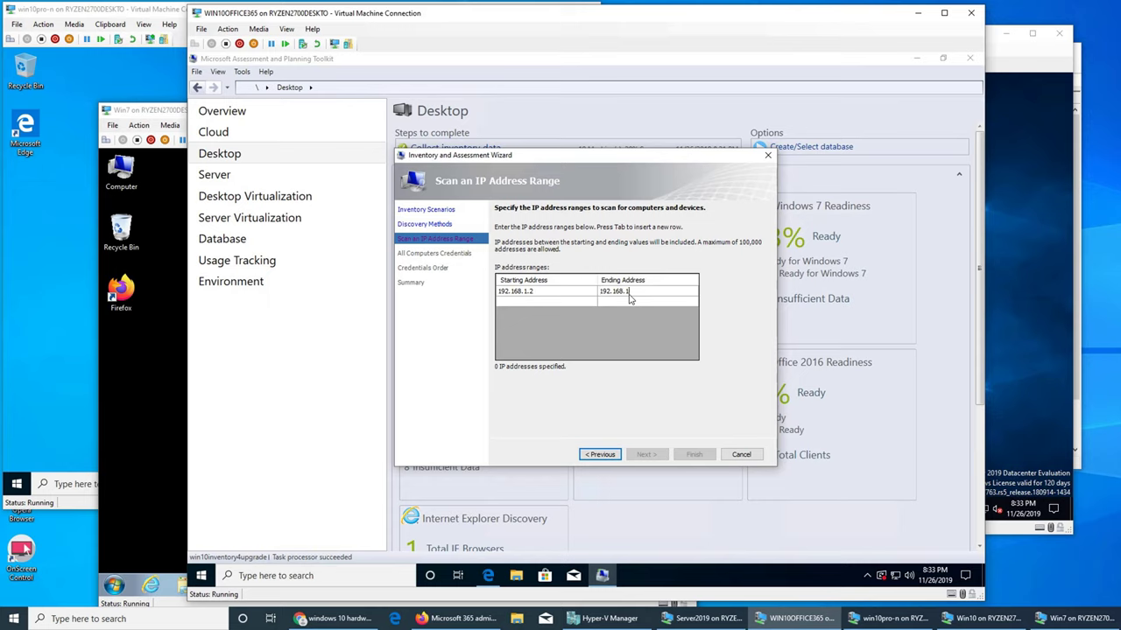
{"action": "type", "text": ".254"}
{"action": "left_click", "coordinate": [543, 294]}
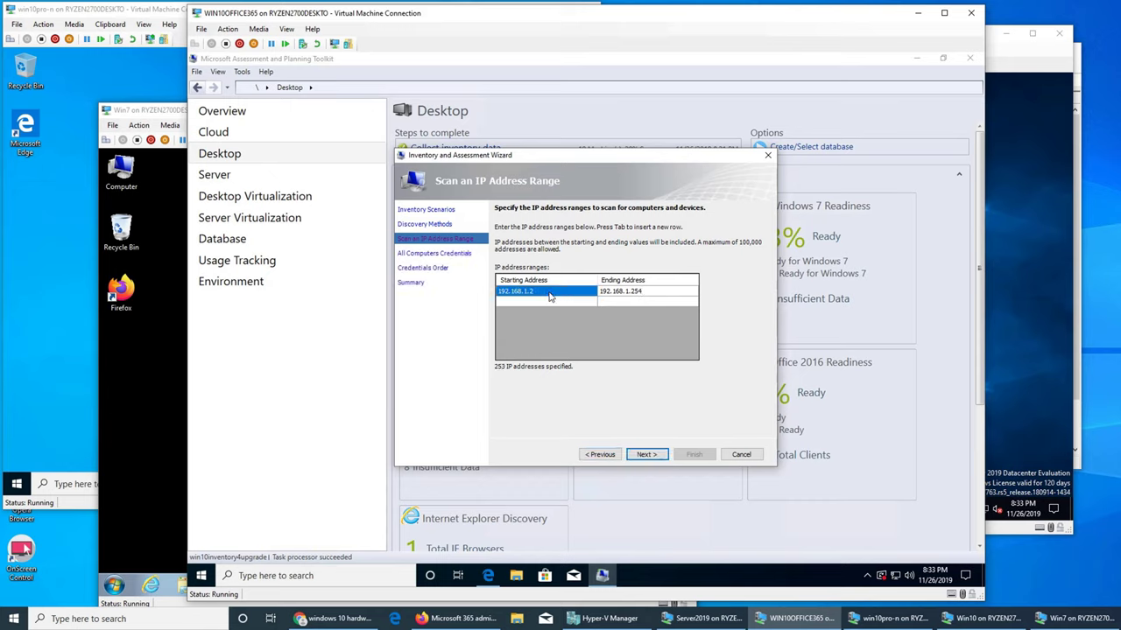
- Keep the existing credentials and finish the wizard to start data collection
{"action": "left_click", "coordinate": [648, 454]}
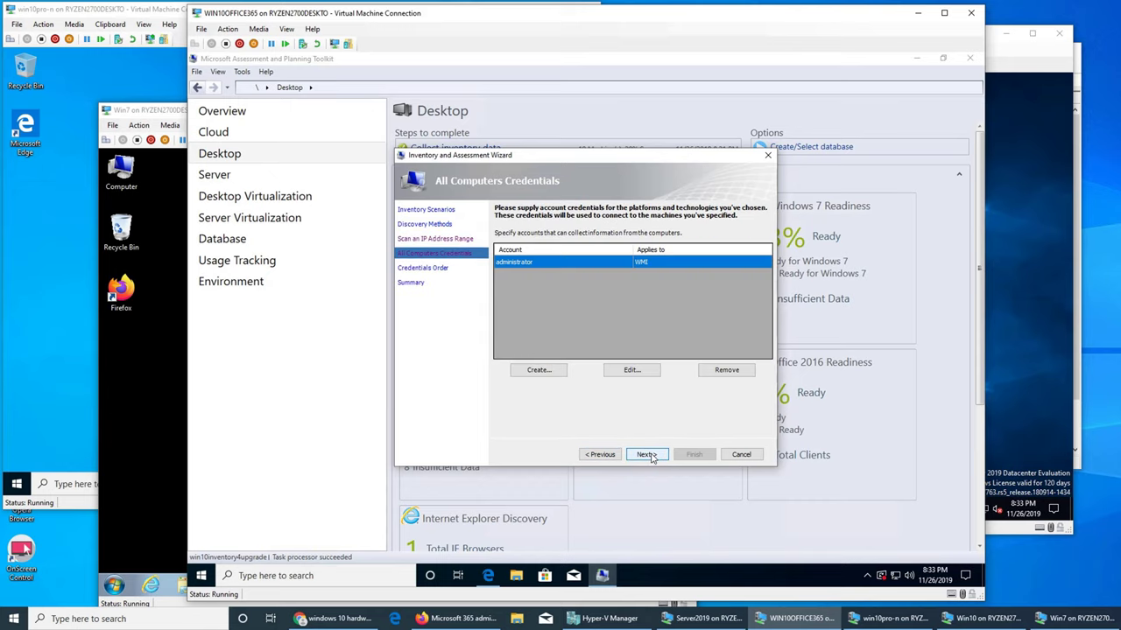
{"action": "left_click", "coordinate": [657, 455]}
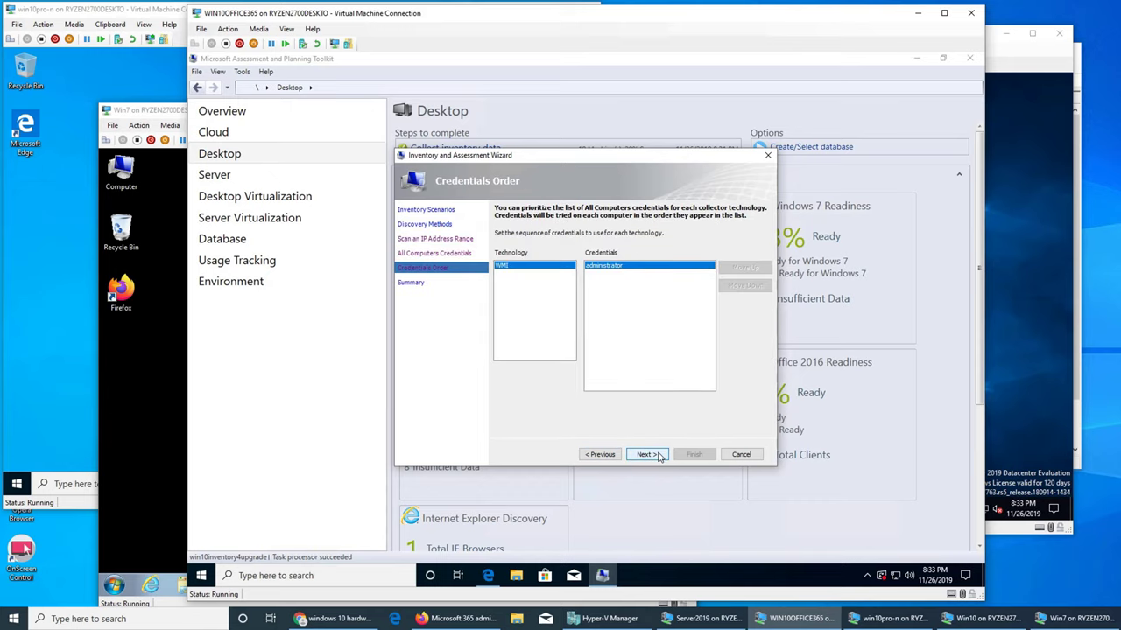
{"action": "left_click", "coordinate": [659, 456]}
{"action": "left_click", "coordinate": [693, 454]}
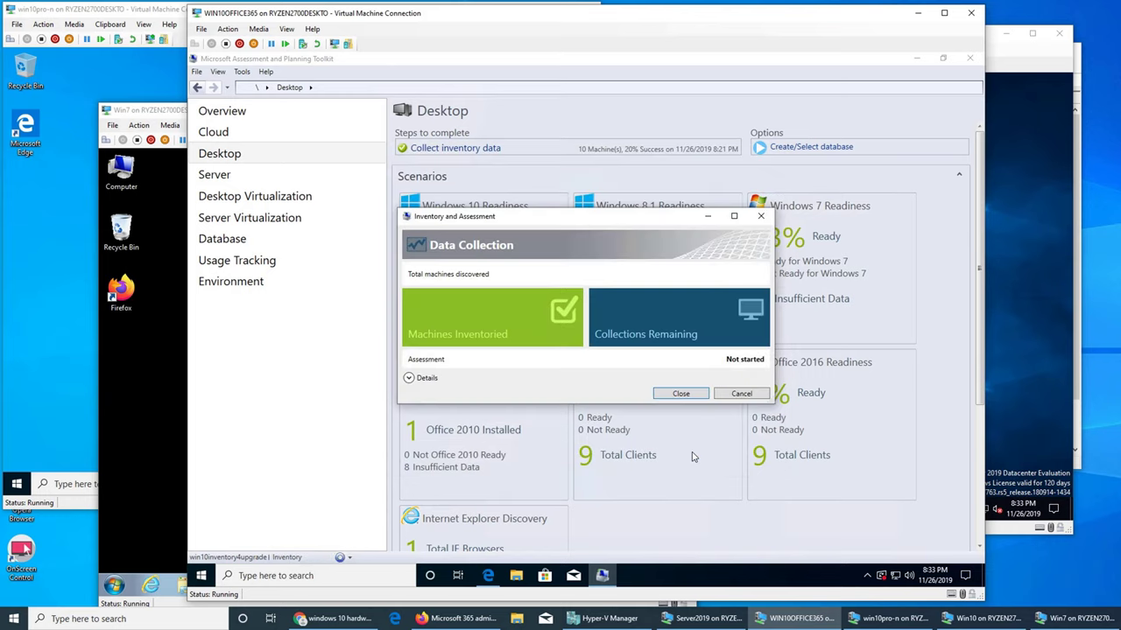
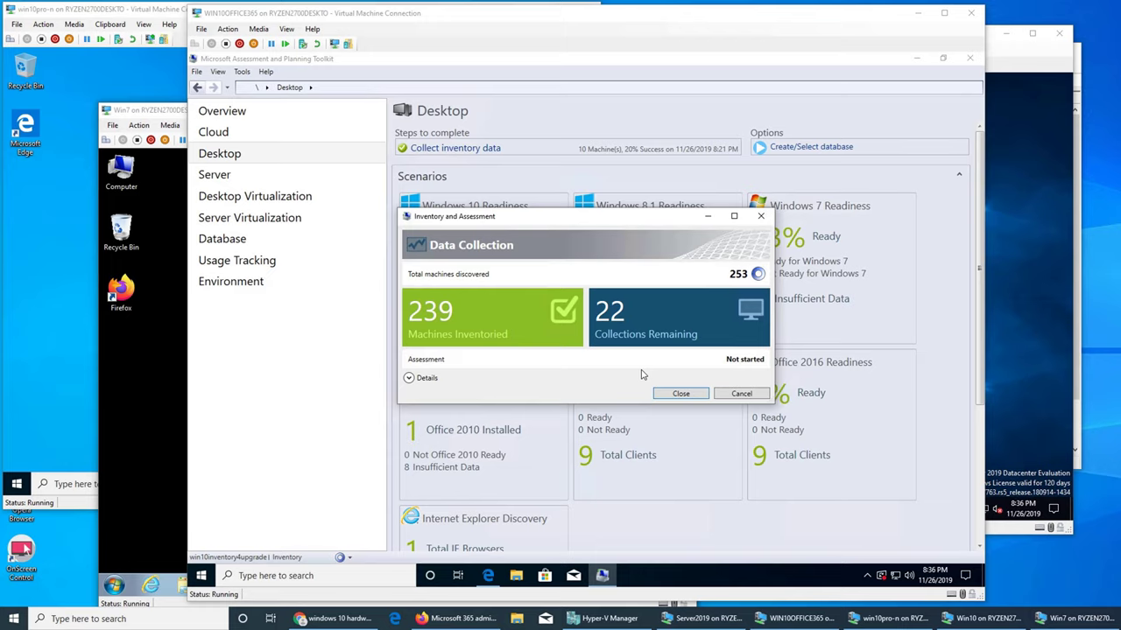
- Cycle through the Win7, win10pro-n, Server2019 and Win10 VM windows, then return to the MAP machine
{"action": "left_click", "coordinate": [150, 408]}
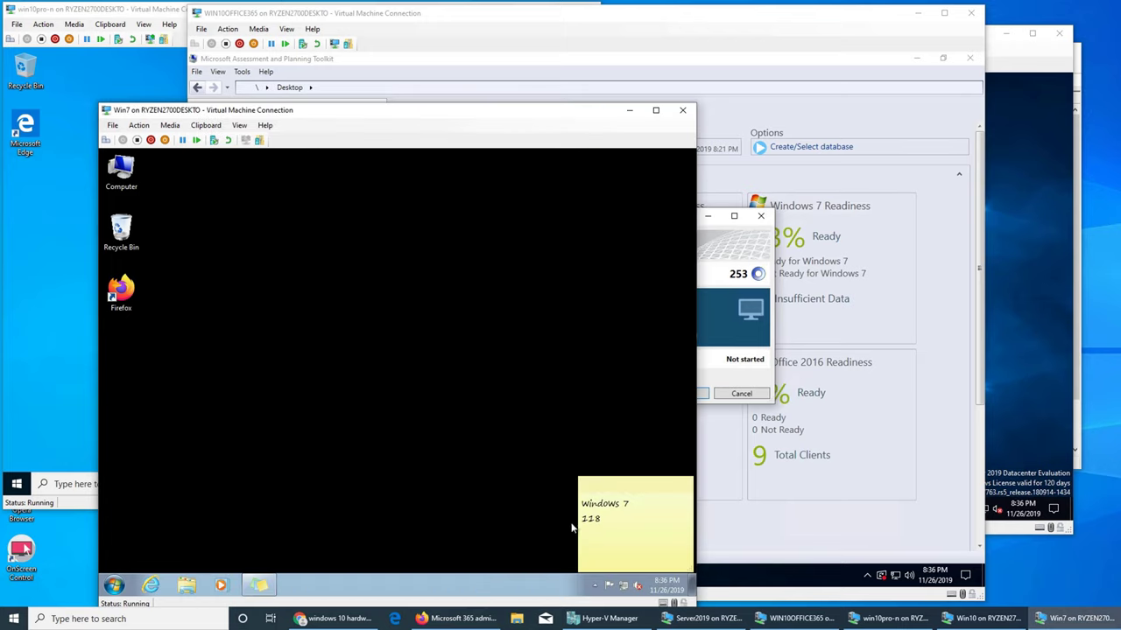
{"action": "left_click", "coordinate": [32, 338]}
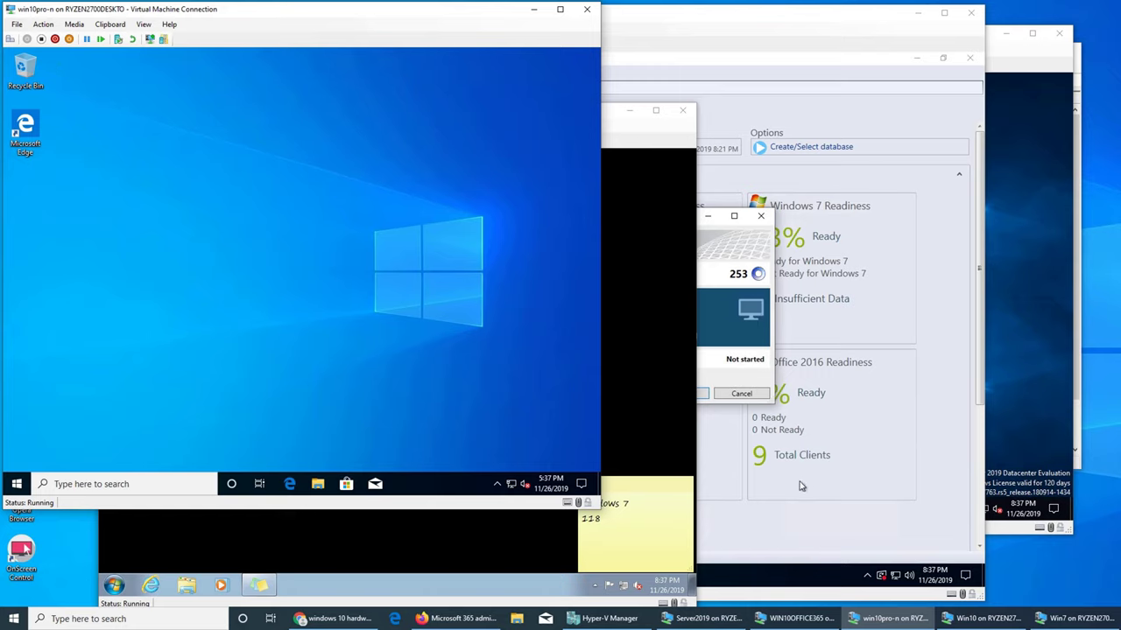
{"action": "left_click", "coordinate": [1005, 398]}
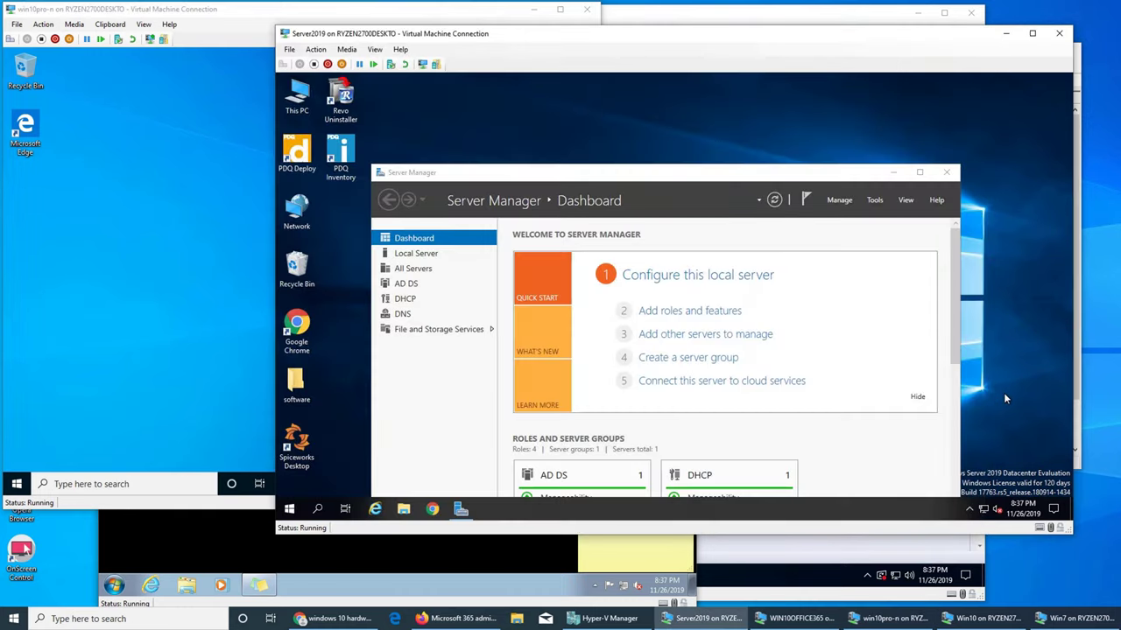
{"action": "left_click", "coordinate": [884, 619]}
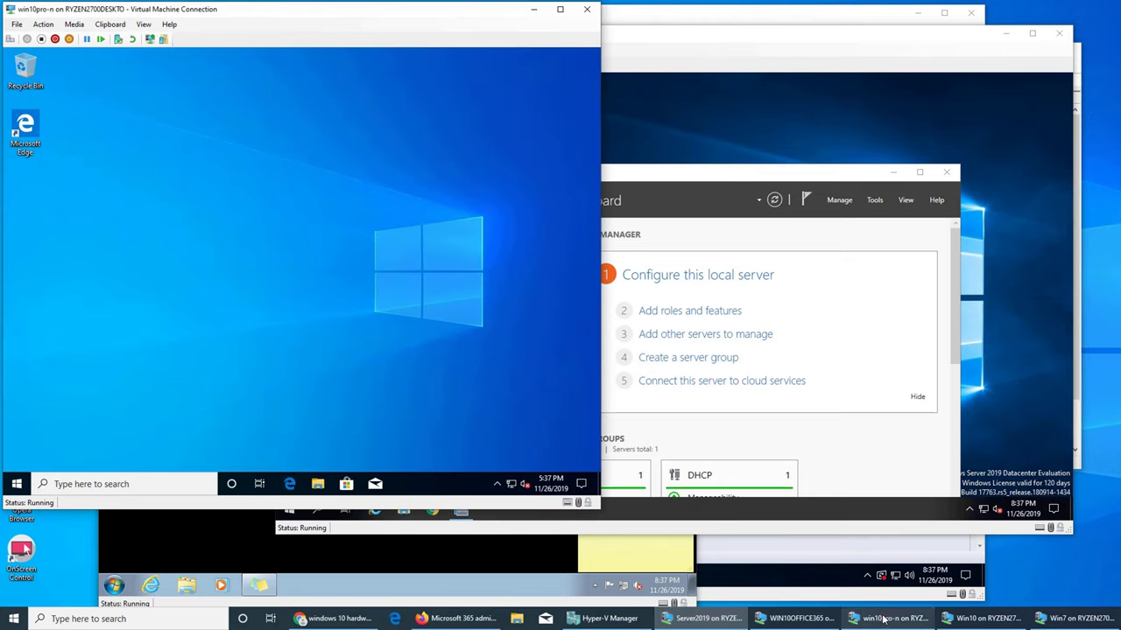
{"action": "left_click", "coordinate": [973, 619]}
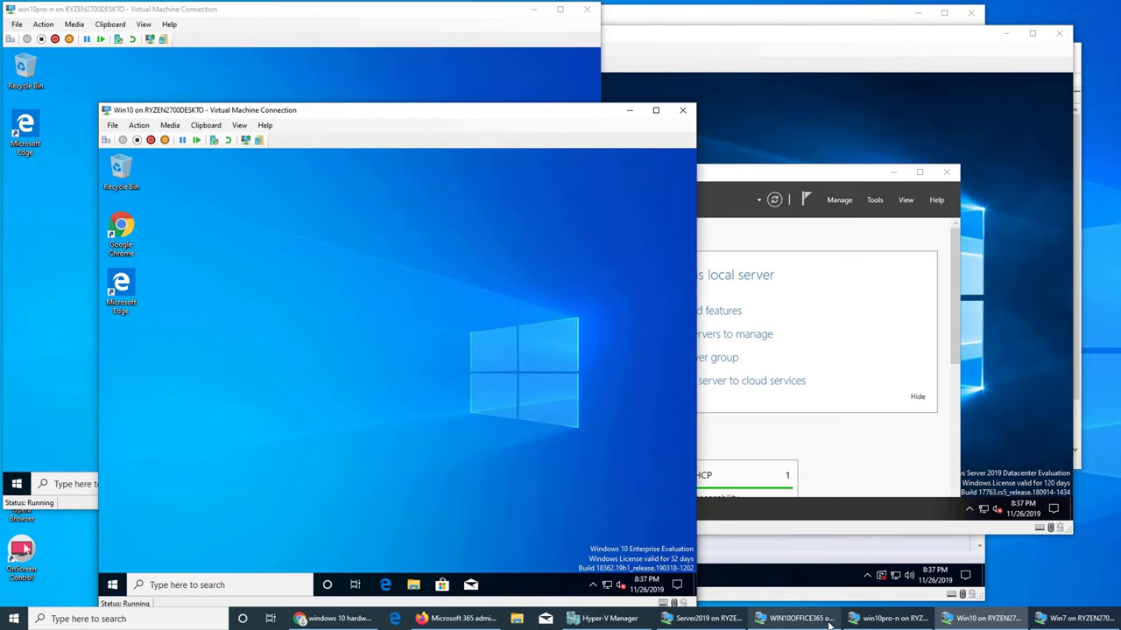
{"action": "left_click", "coordinate": [793, 622]}
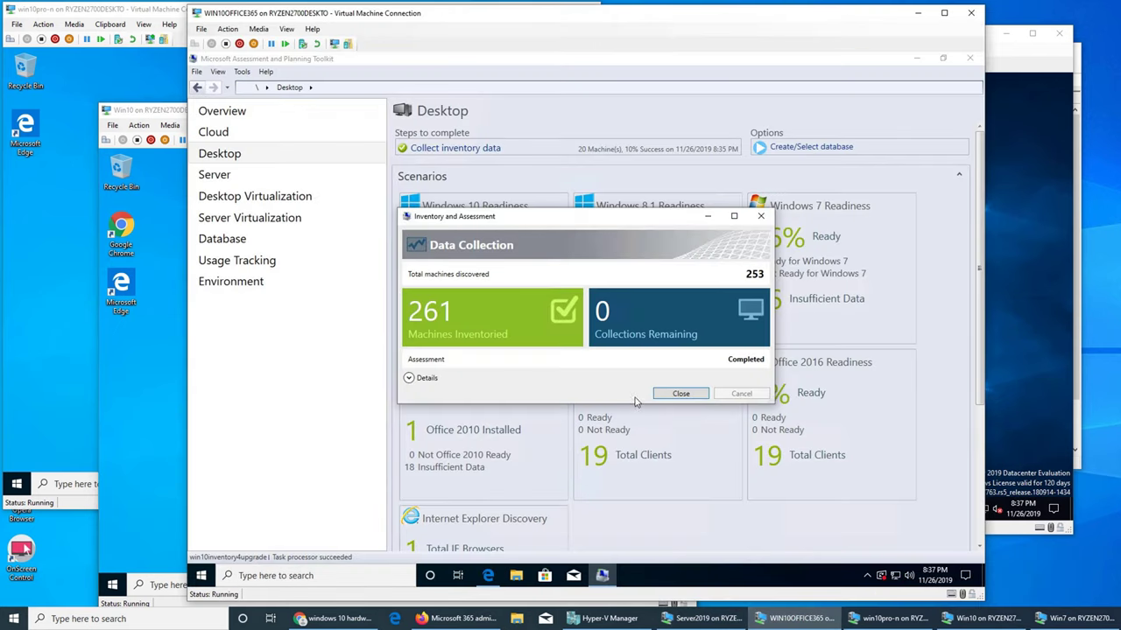
- Dismiss the data collection summary and generate the Windows 10 Readiness report
{"action": "left_click", "coordinate": [671, 395]}
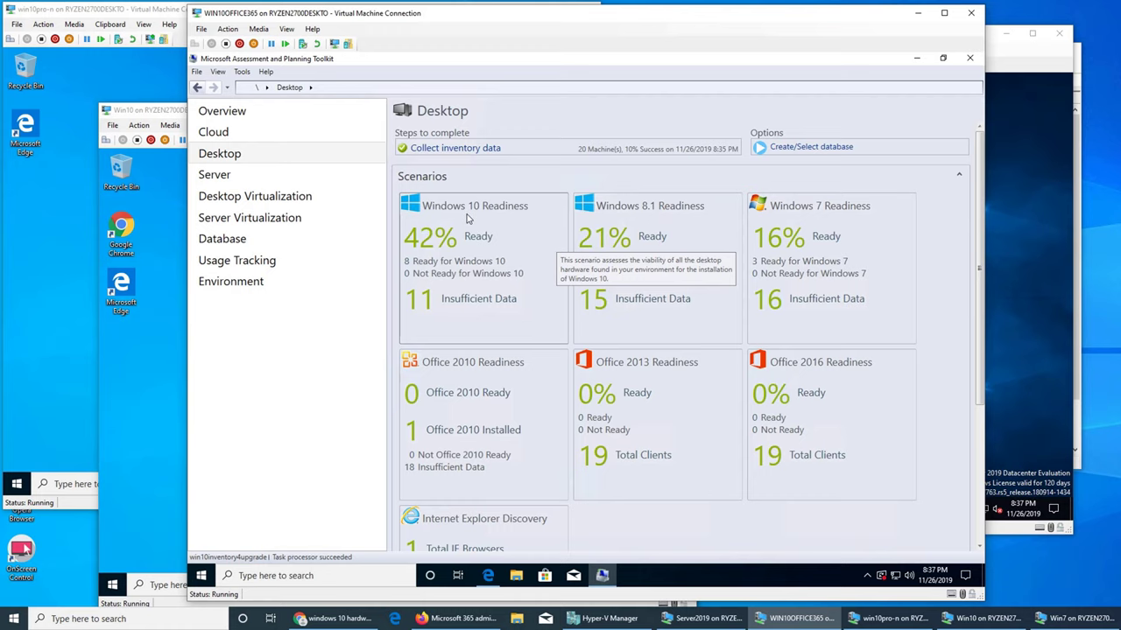
{"action": "left_click", "coordinate": [469, 251]}
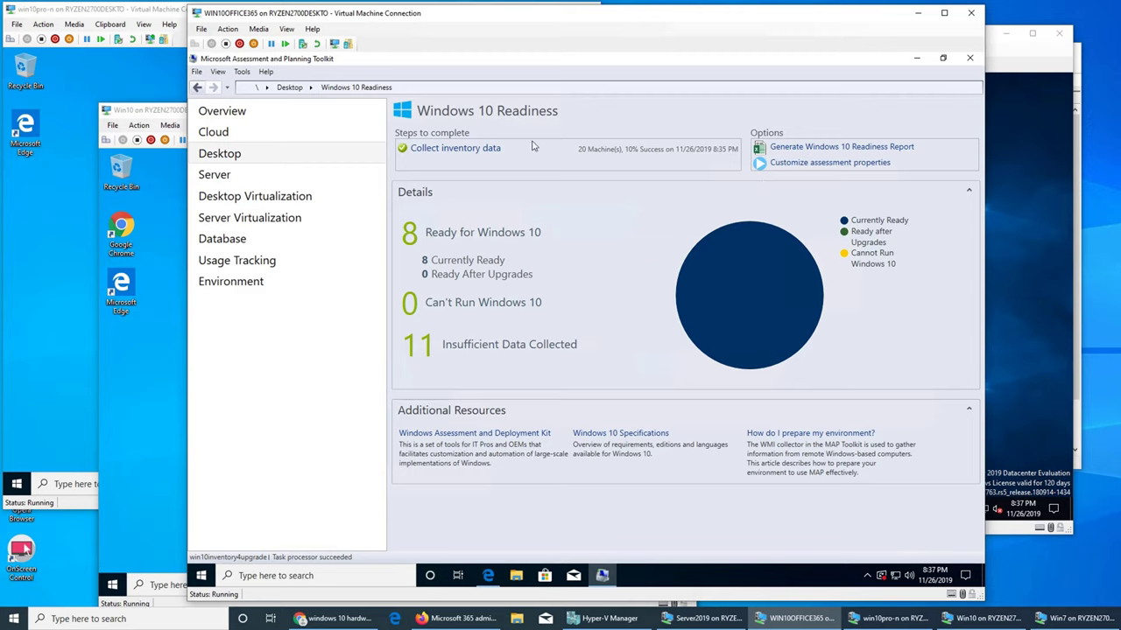
{"action": "left_click", "coordinate": [197, 87]}
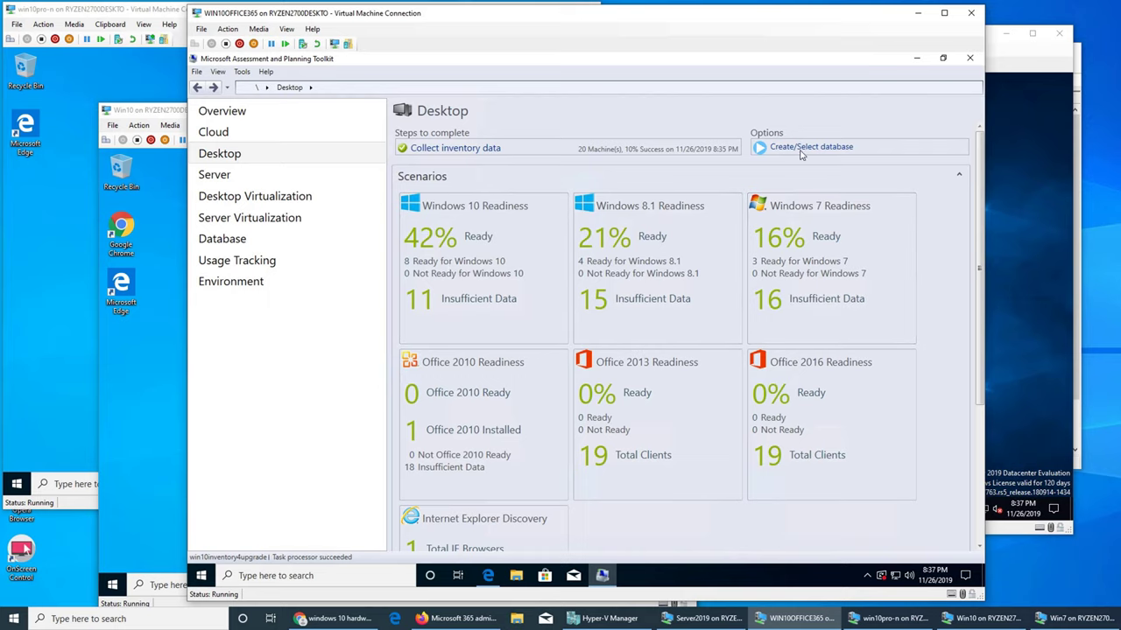
{"action": "left_click", "coordinate": [473, 229]}
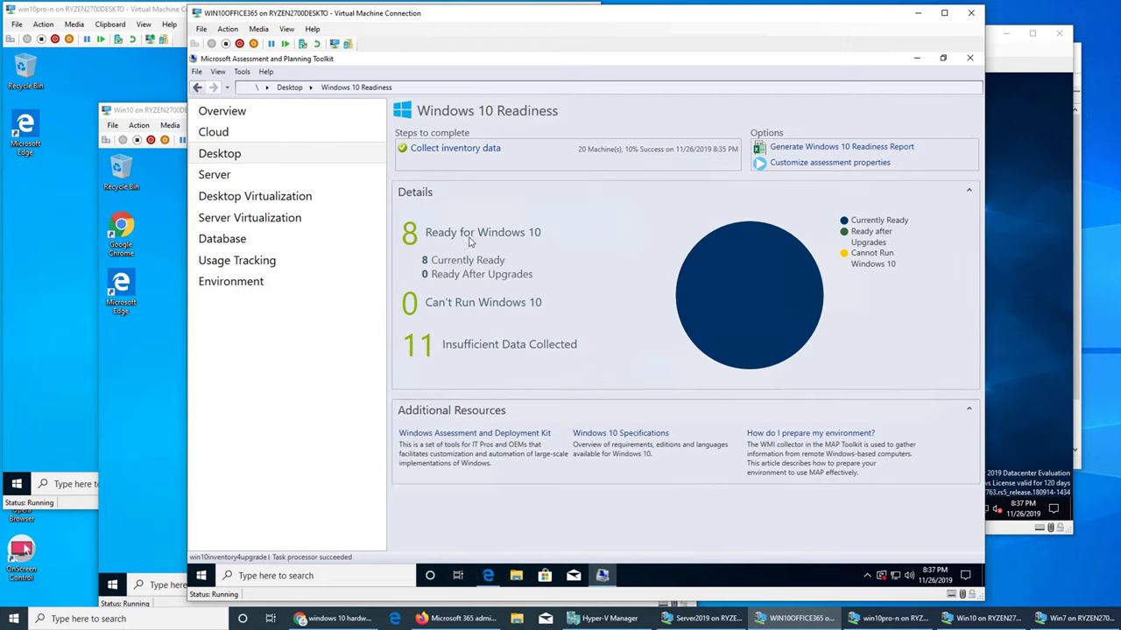
{"action": "left_click", "coordinate": [777, 156]}
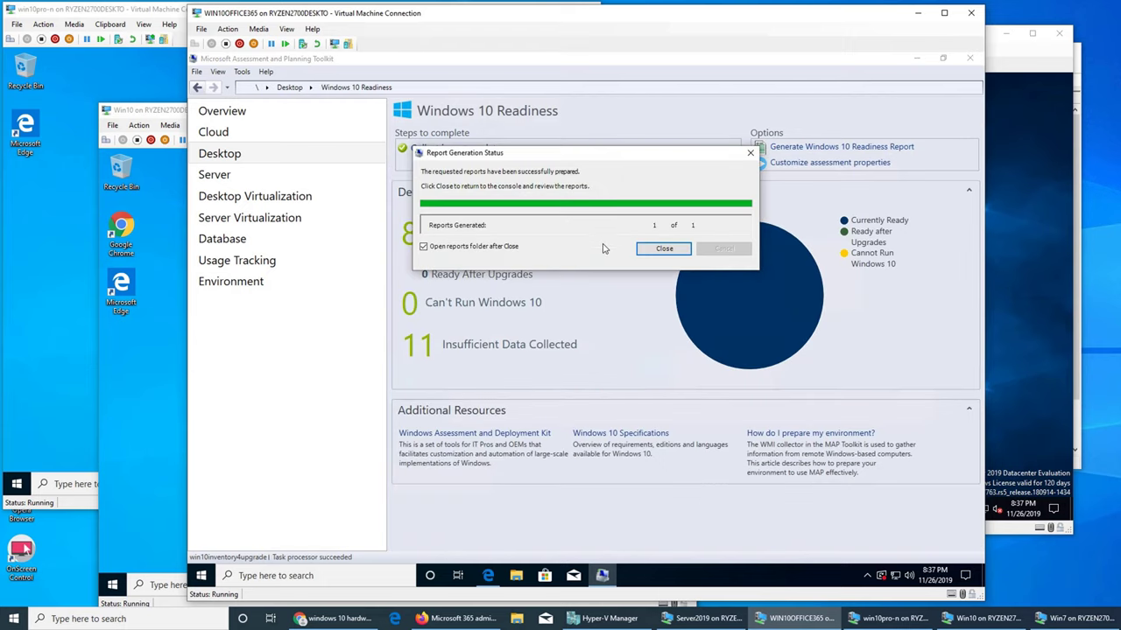
- Open the newest Windows10Assessment workbook from the win10inventory4upgrade report folder in Excel
{"action": "left_click", "coordinate": [662, 249]}
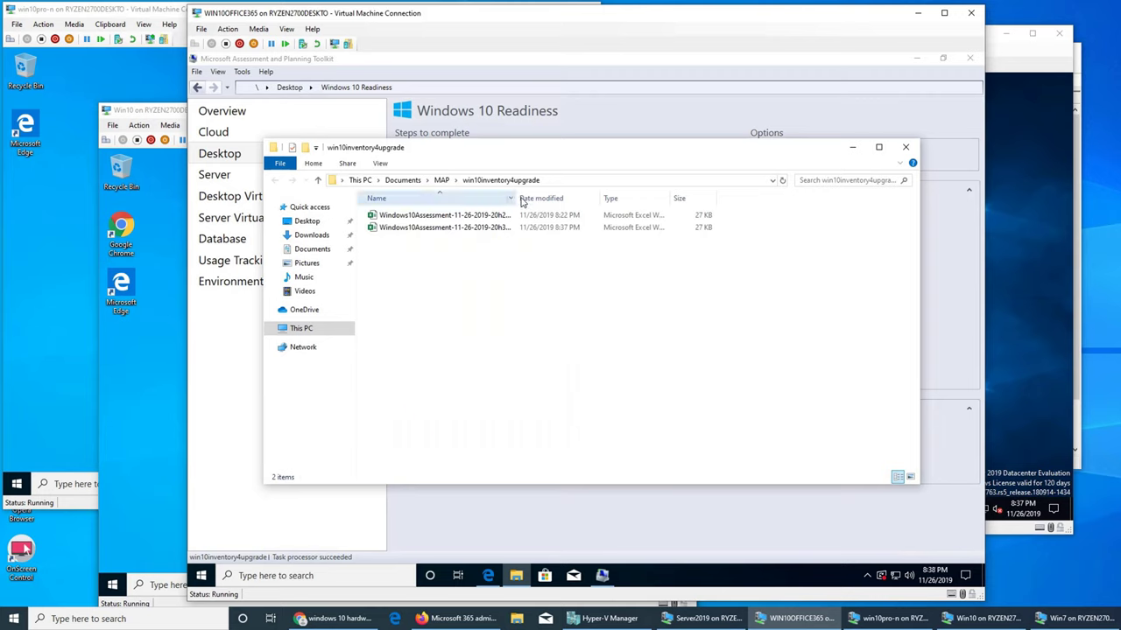
{"action": "double_click", "coordinate": [518, 199]}
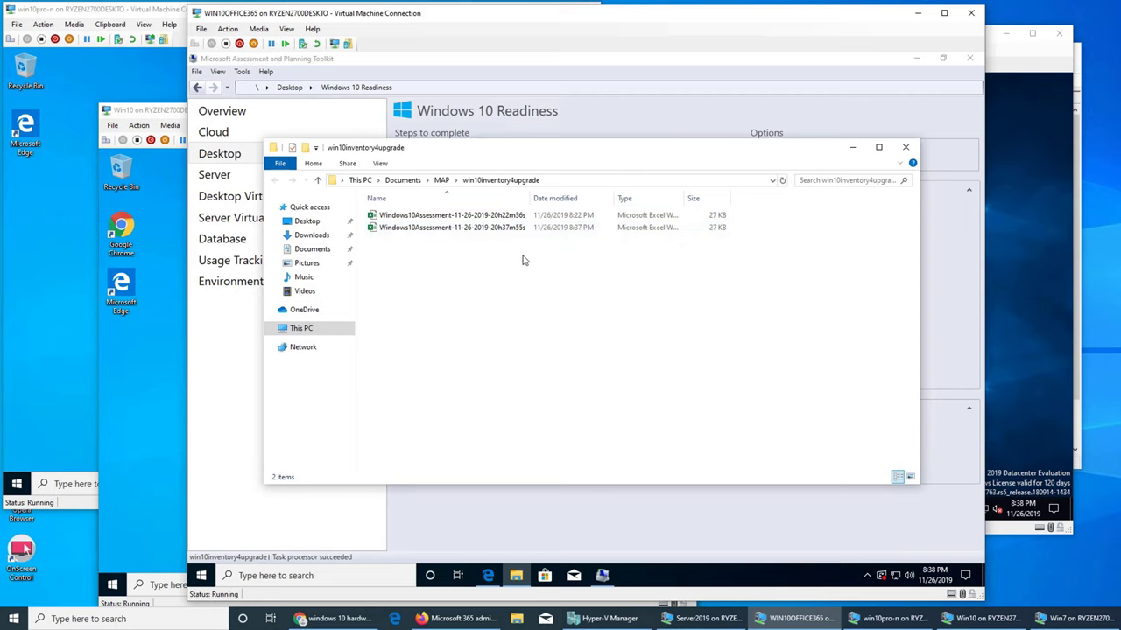
{"action": "double_click", "coordinate": [439, 229]}
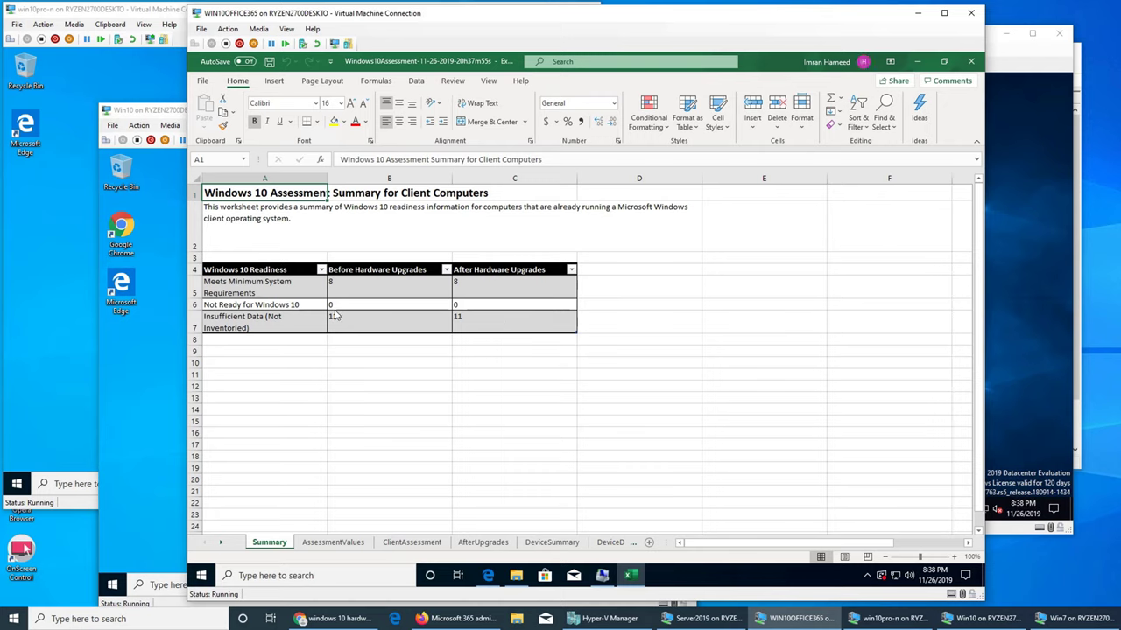
- Glance at AssessmentValues, then scroll ClientAssessment rows 4–21 comparing IP-only and named computers' readiness
{"action": "left_click", "coordinate": [331, 544]}
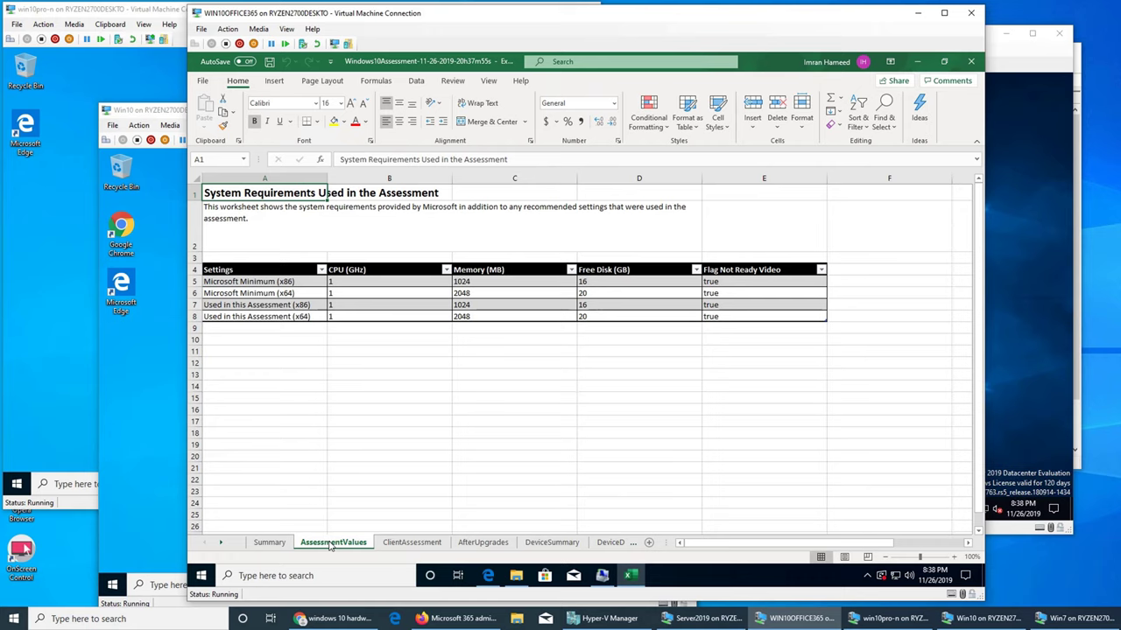
{"action": "left_click", "coordinate": [386, 544]}
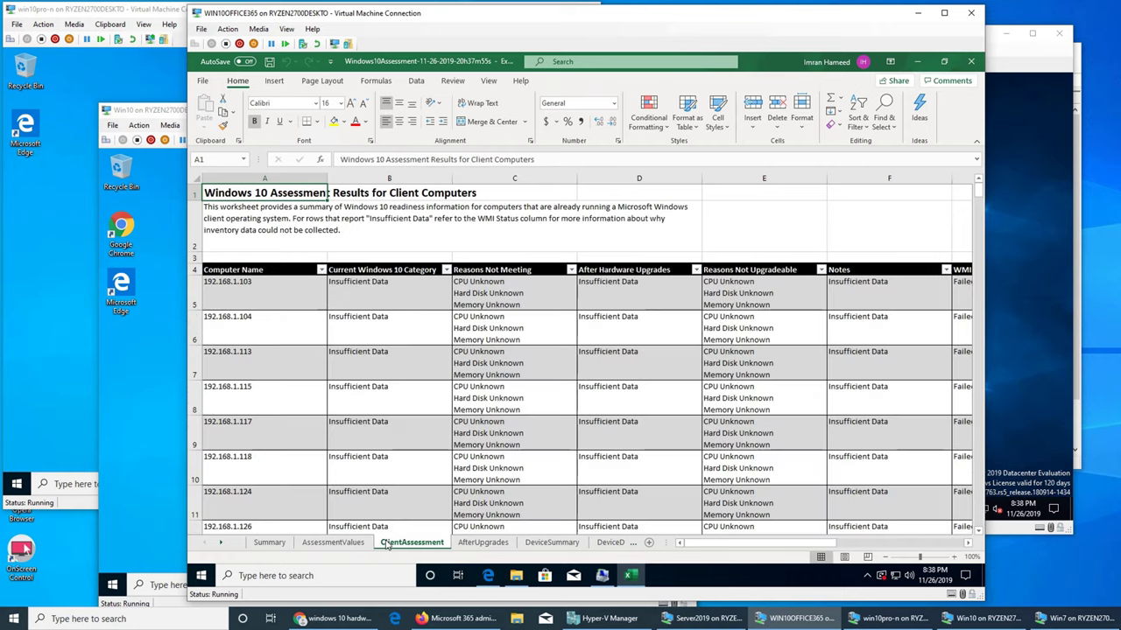
{"action": "scroll", "coordinate": [420, 458], "scroll_direction": "down", "scroll_amount": 7}
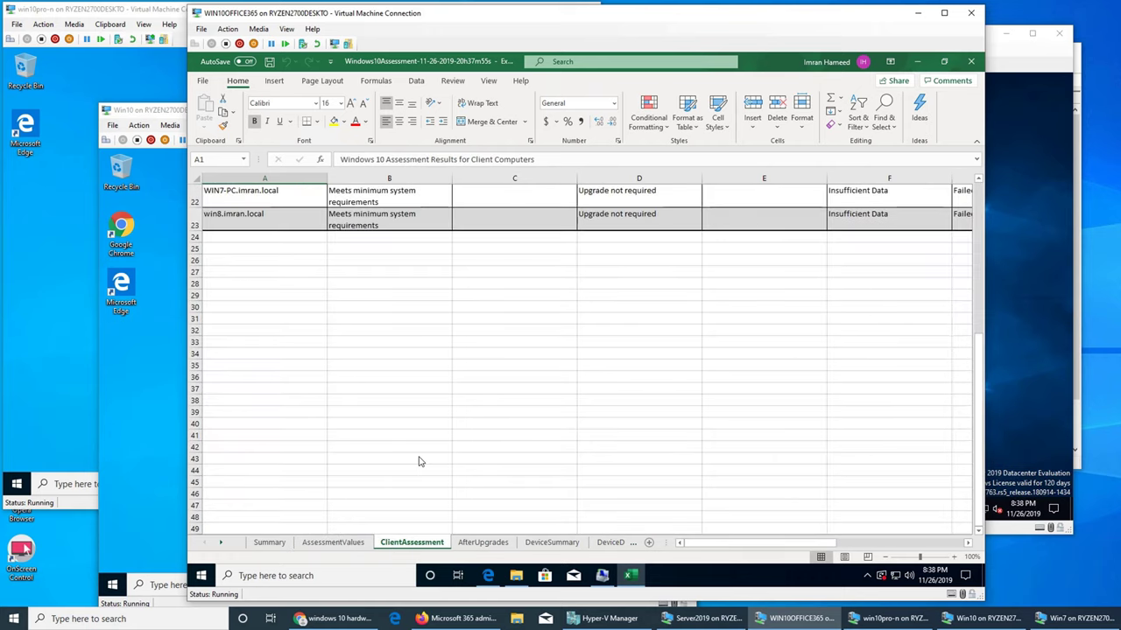
{"action": "scroll", "coordinate": [419, 461], "scroll_direction": "up", "scroll_amount": 4}
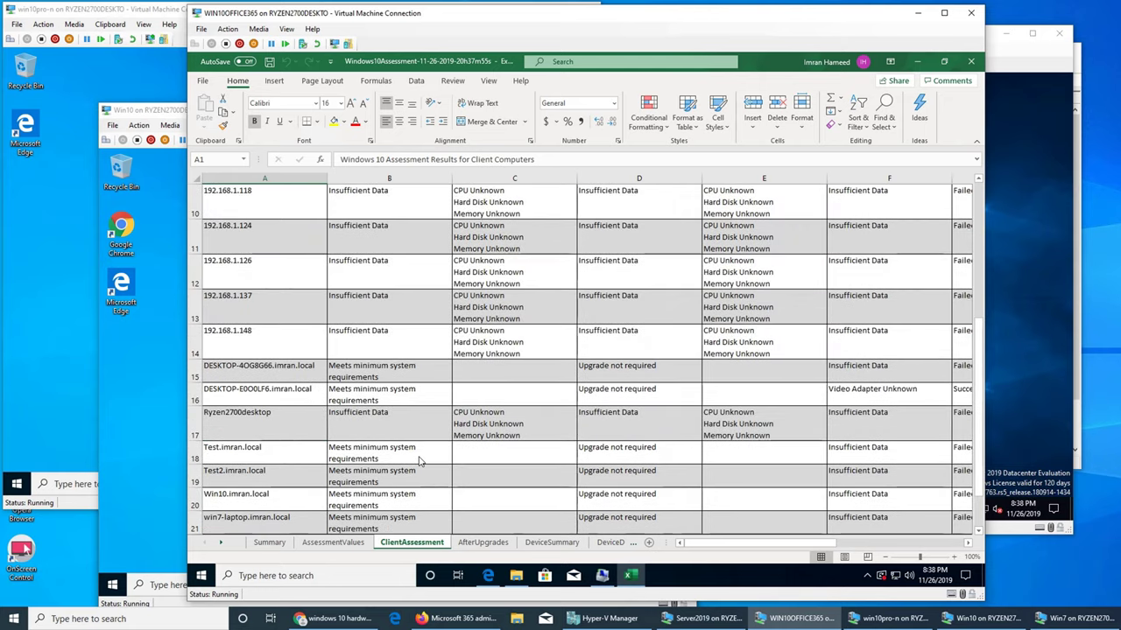
{"action": "scroll", "coordinate": [419, 462], "scroll_direction": "up", "scroll_amount": 3}
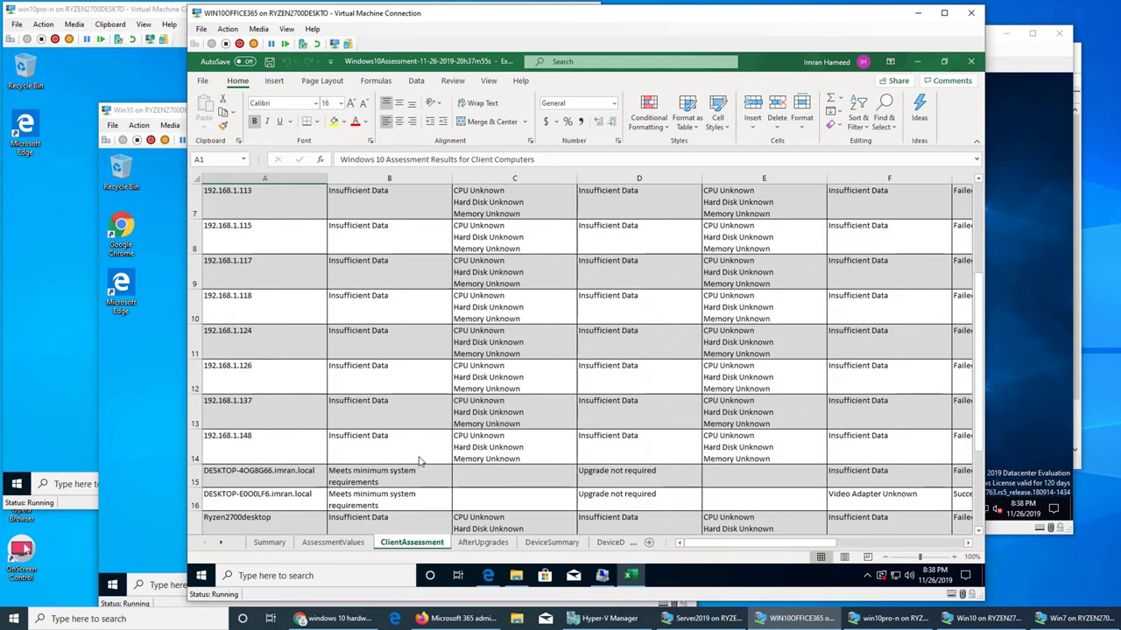
{"action": "scroll", "coordinate": [418, 461], "scroll_direction": "down", "scroll_amount": 4}
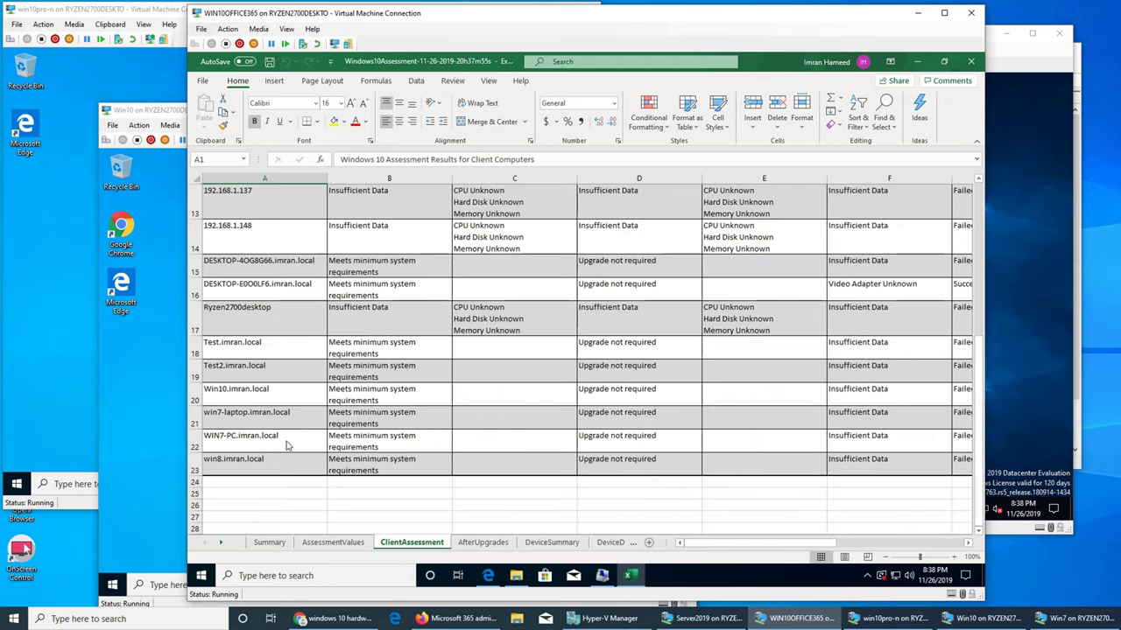
{"action": "scroll", "coordinate": [341, 399], "scroll_direction": "up", "scroll_amount": 3}
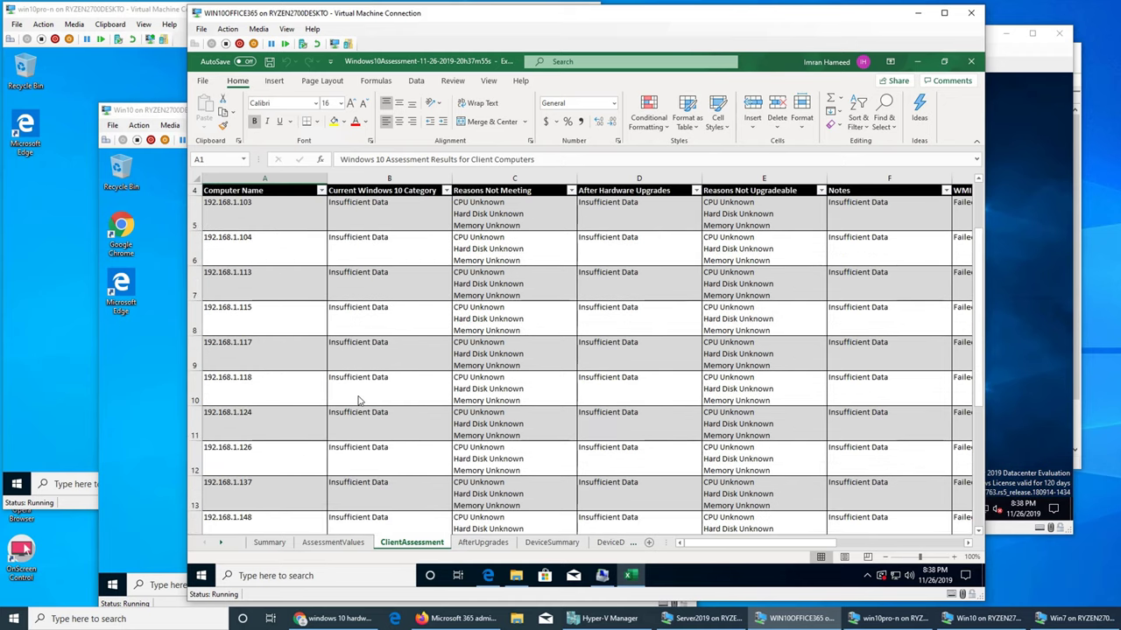
{"action": "scroll", "coordinate": [358, 400], "scroll_direction": "down", "scroll_amount": 4}
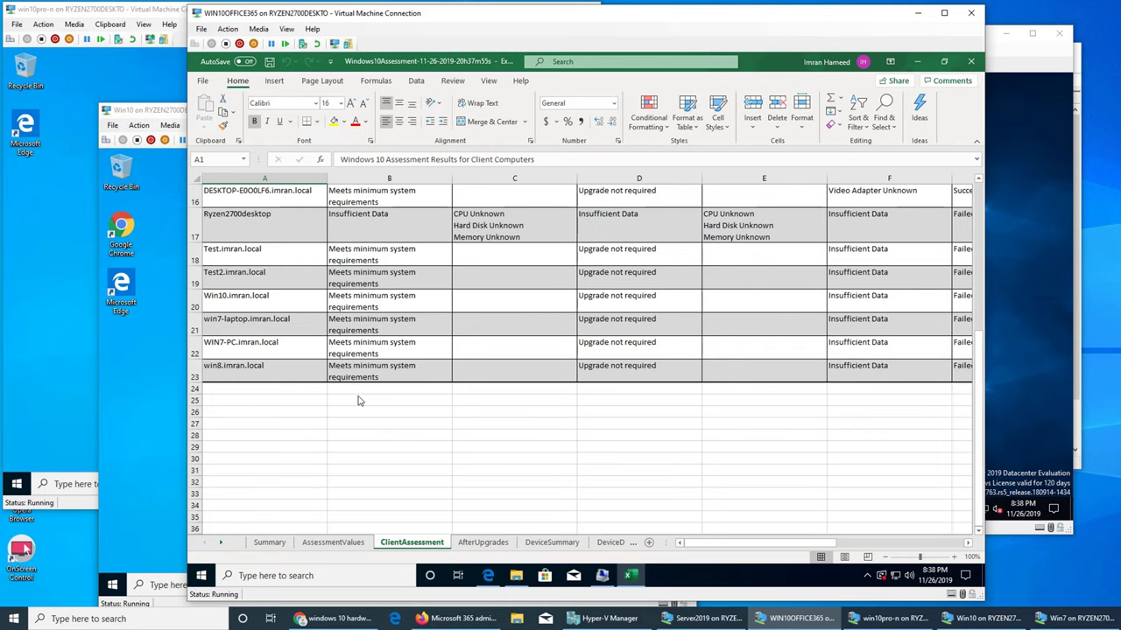
{"action": "scroll", "coordinate": [358, 400], "scroll_direction": "up", "scroll_amount": 1}
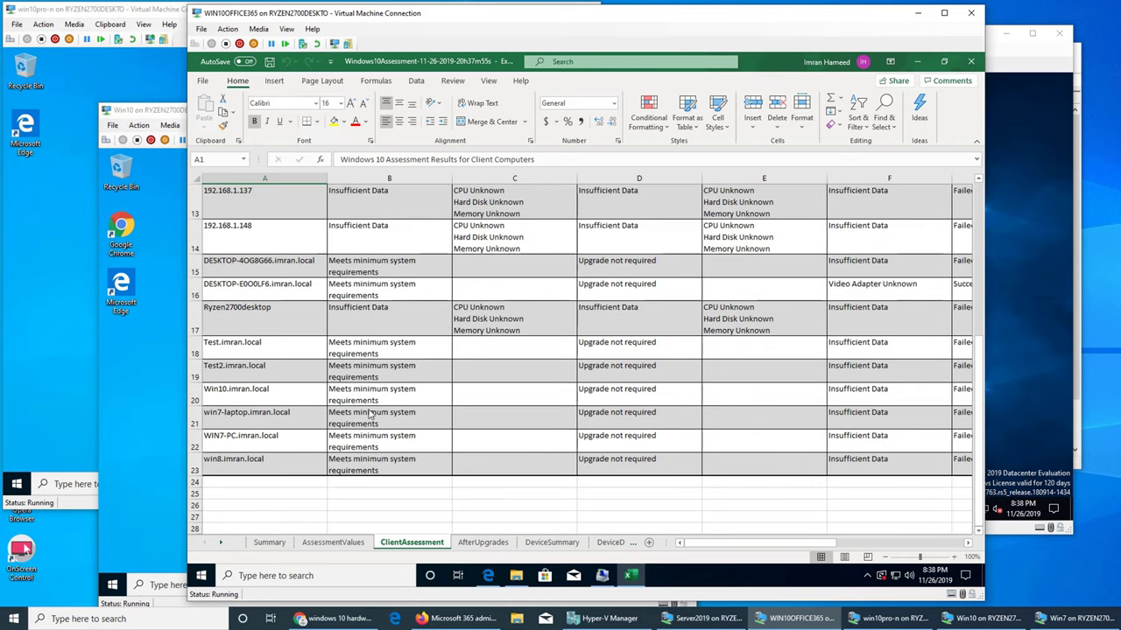
{"action": "scroll", "coordinate": [376, 405], "scroll_direction": "up", "scroll_amount": 4}
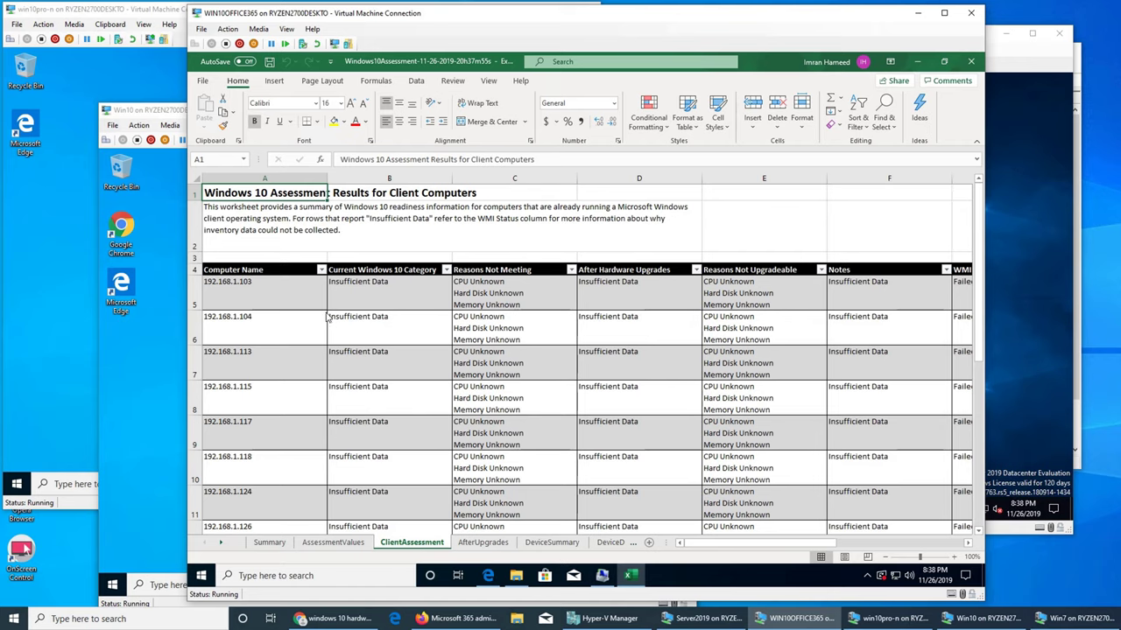
{"action": "scroll", "coordinate": [326, 315], "scroll_direction": "down", "scroll_amount": 2}
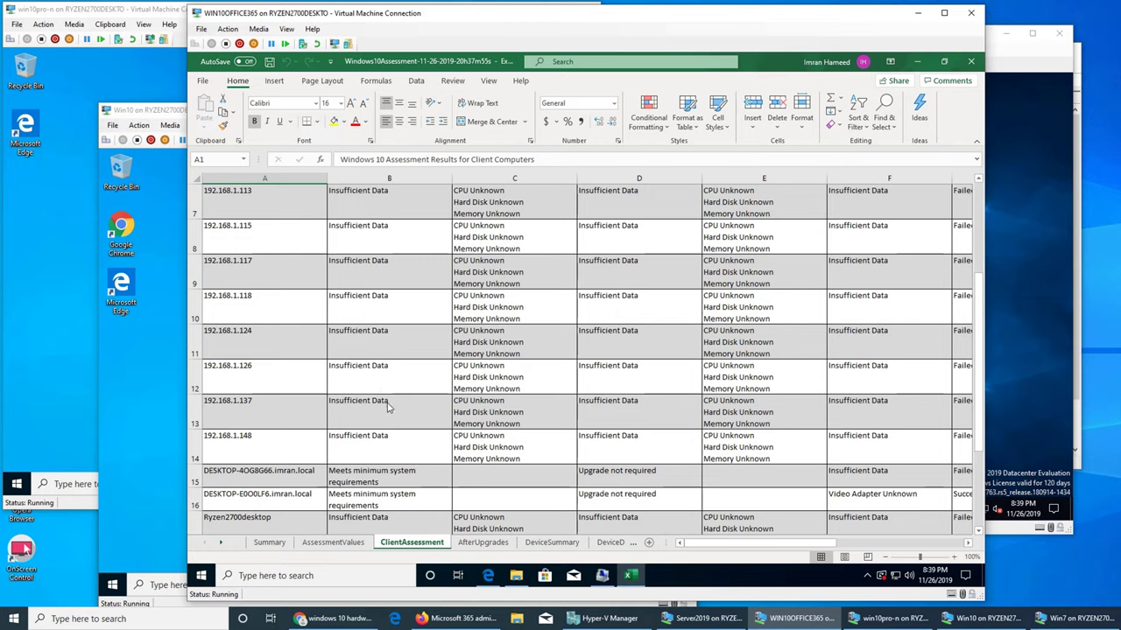
{"action": "scroll", "coordinate": [376, 416], "scroll_direction": "down", "scroll_amount": 4}
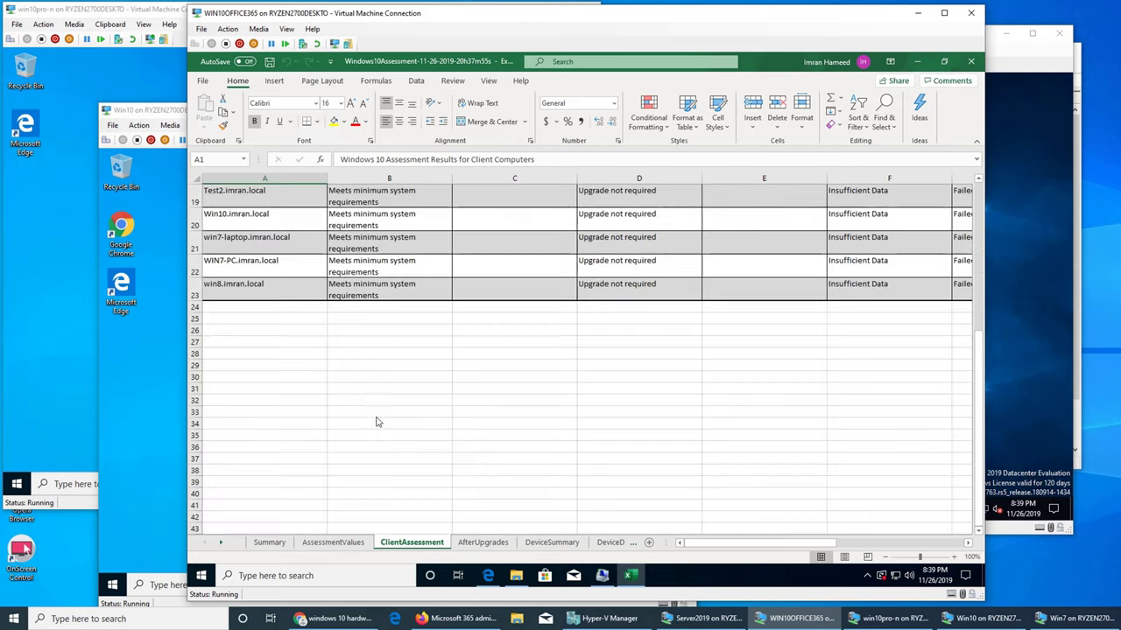
{"action": "scroll", "coordinate": [256, 277], "scroll_direction": "up", "scroll_amount": 1}
{"action": "scroll", "coordinate": [260, 301], "scroll_direction": "up", "scroll_amount": 1}
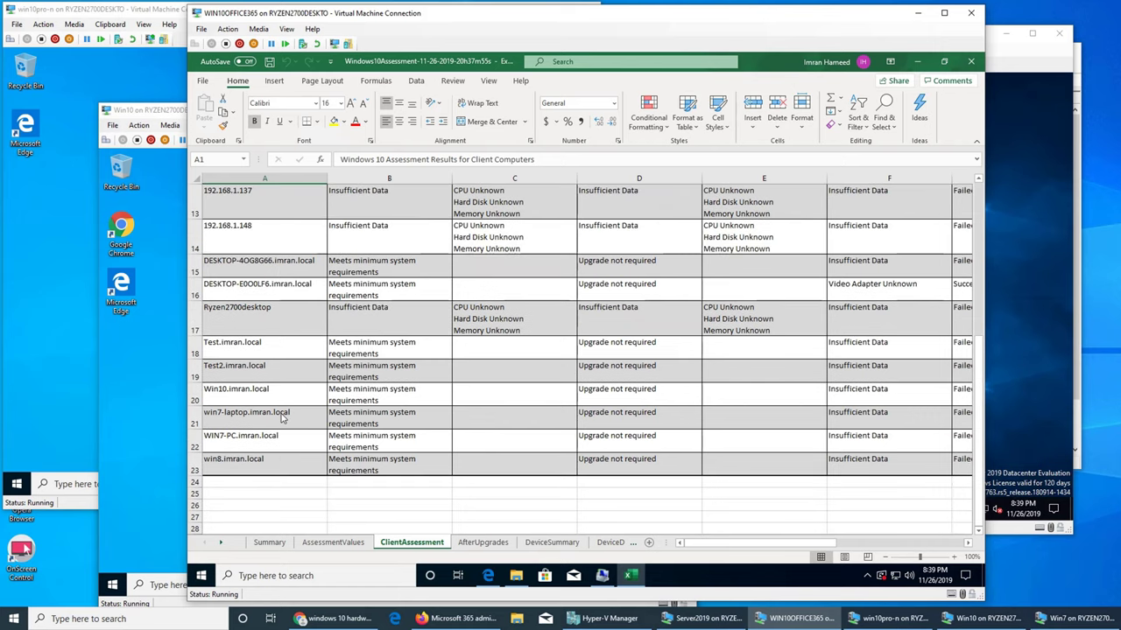
{"action": "scroll", "coordinate": [518, 477], "scroll_direction": "up", "scroll_amount": 4}
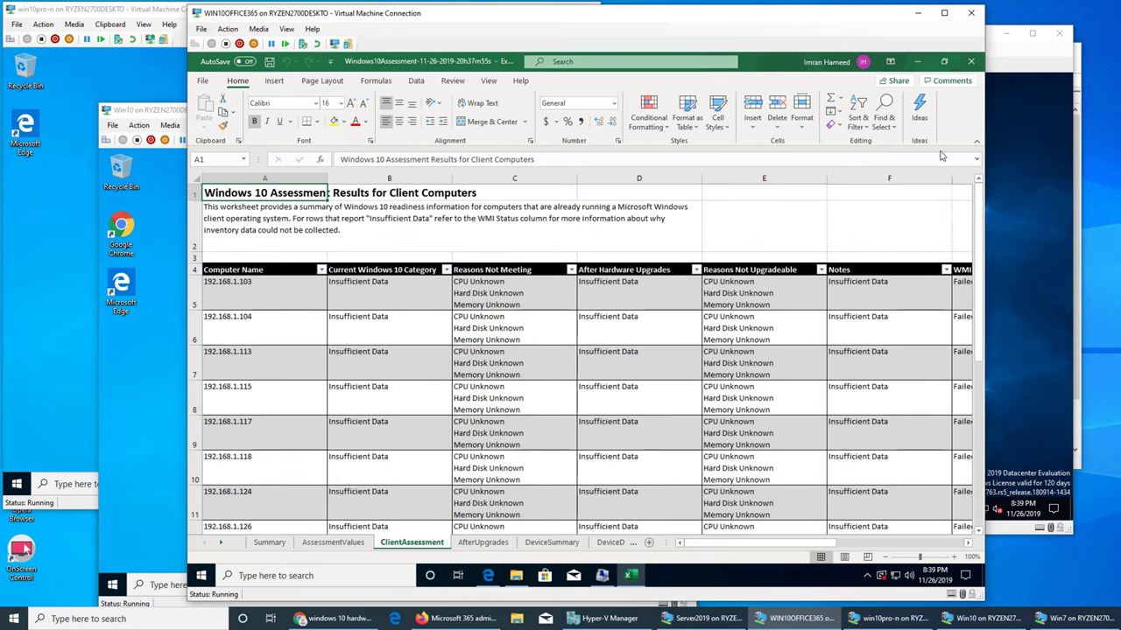
{"action": "scroll", "coordinate": [596, 362], "scroll_direction": "down", "scroll_amount": 3}
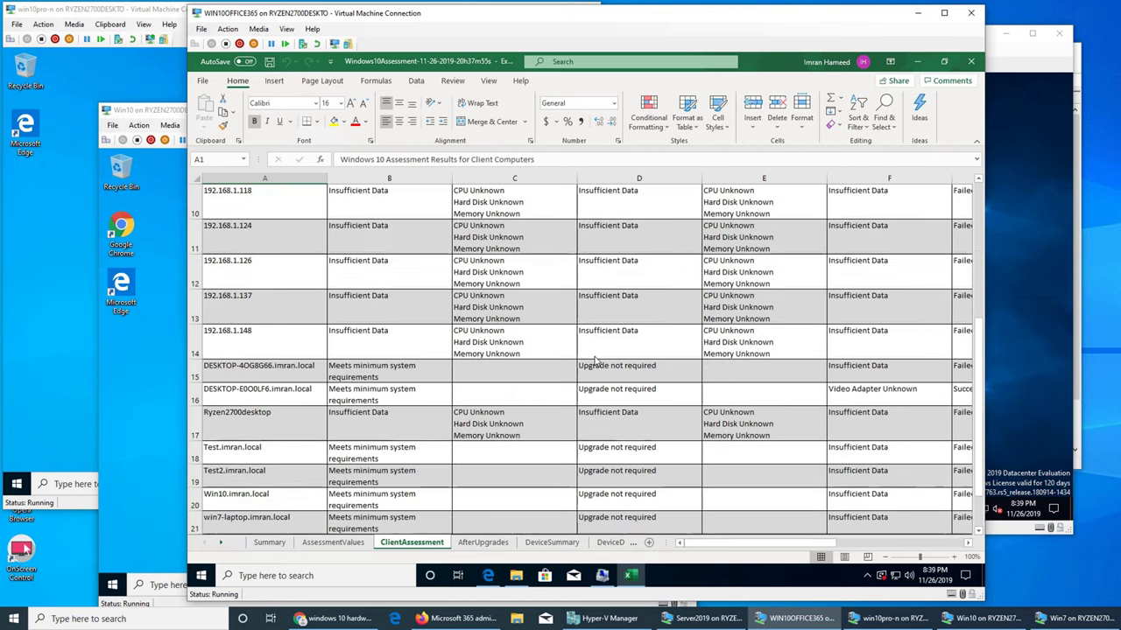
{"action": "scroll", "coordinate": [595, 362], "scroll_direction": "up", "scroll_amount": 2}
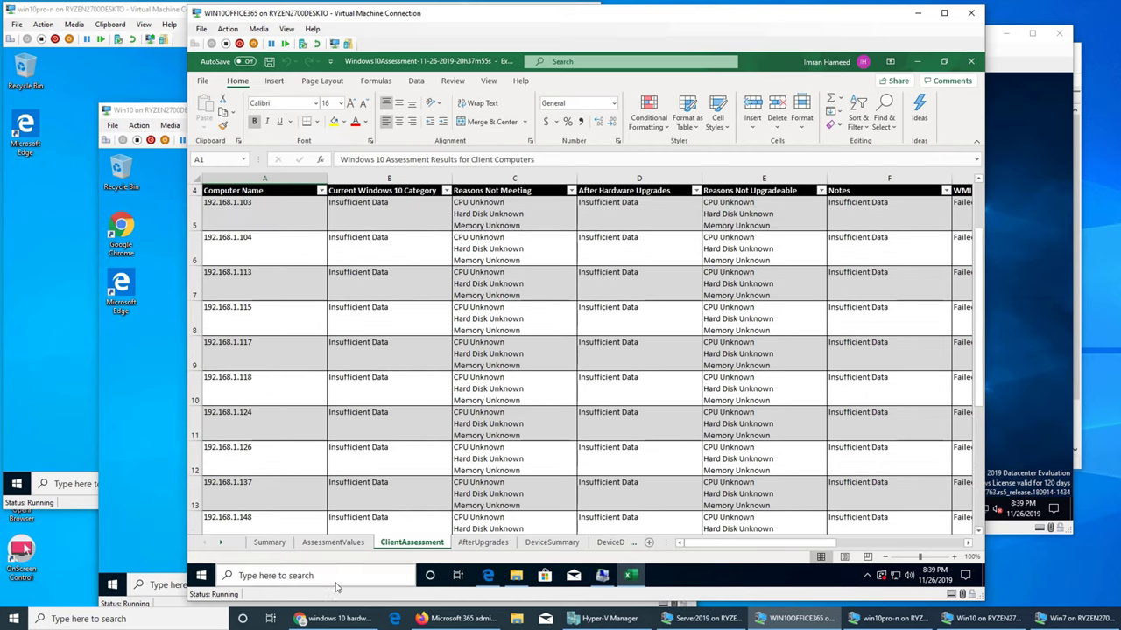
- Close the Excel report, minimize the assessment folder, and minimize the WIN10OFFICE365 VM window
{"action": "left_click", "coordinate": [970, 68]}
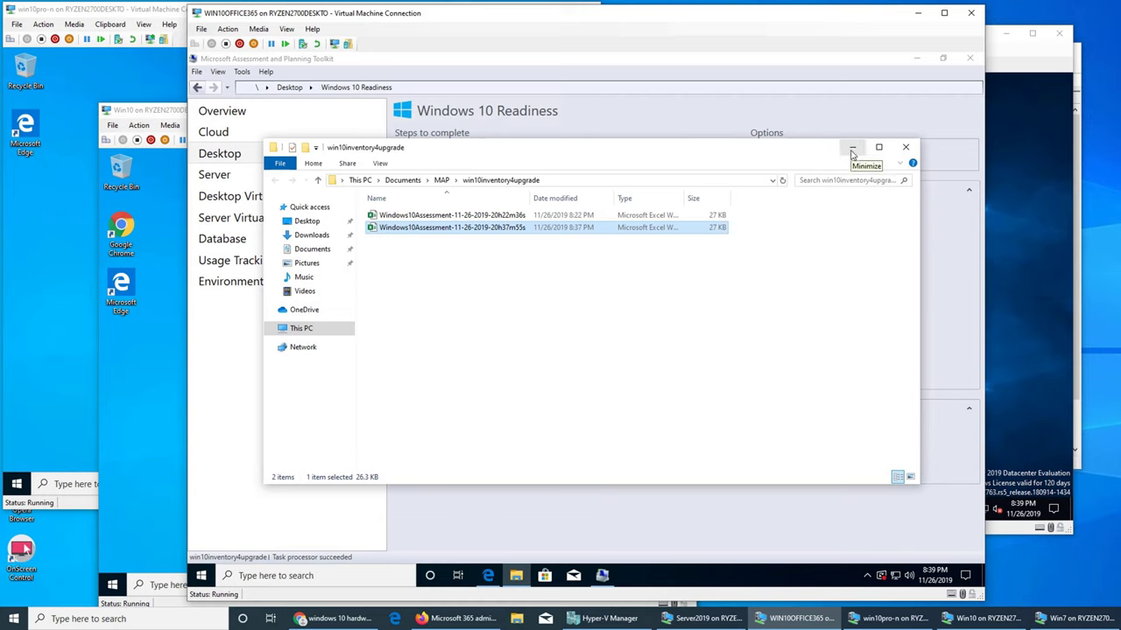
{"action": "left_click", "coordinate": [852, 153]}
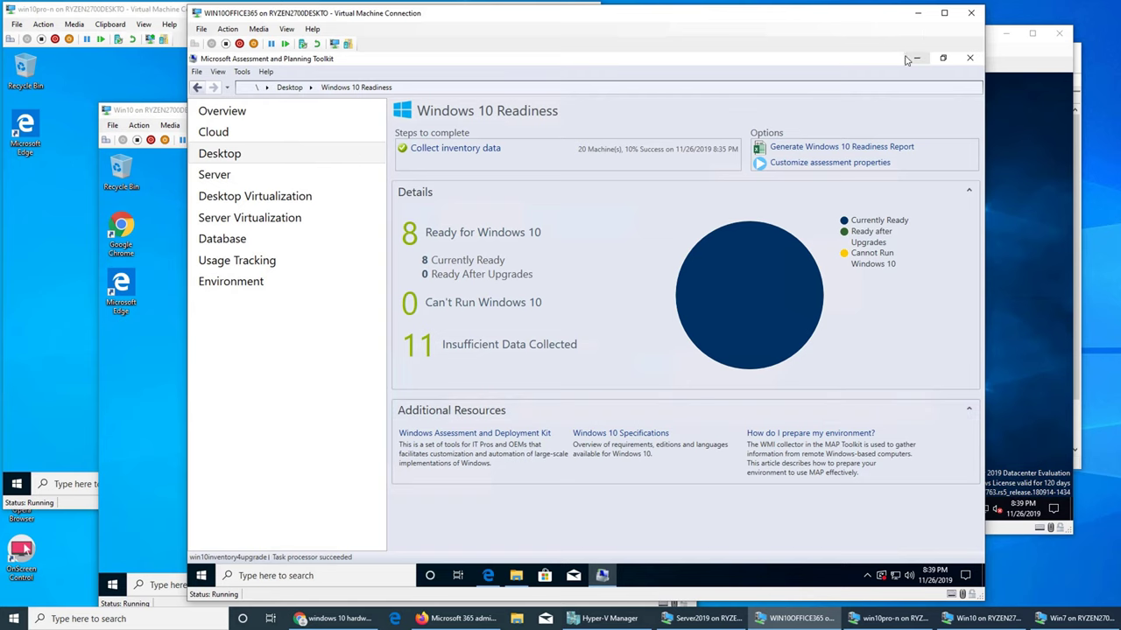
{"action": "left_click", "coordinate": [917, 12]}
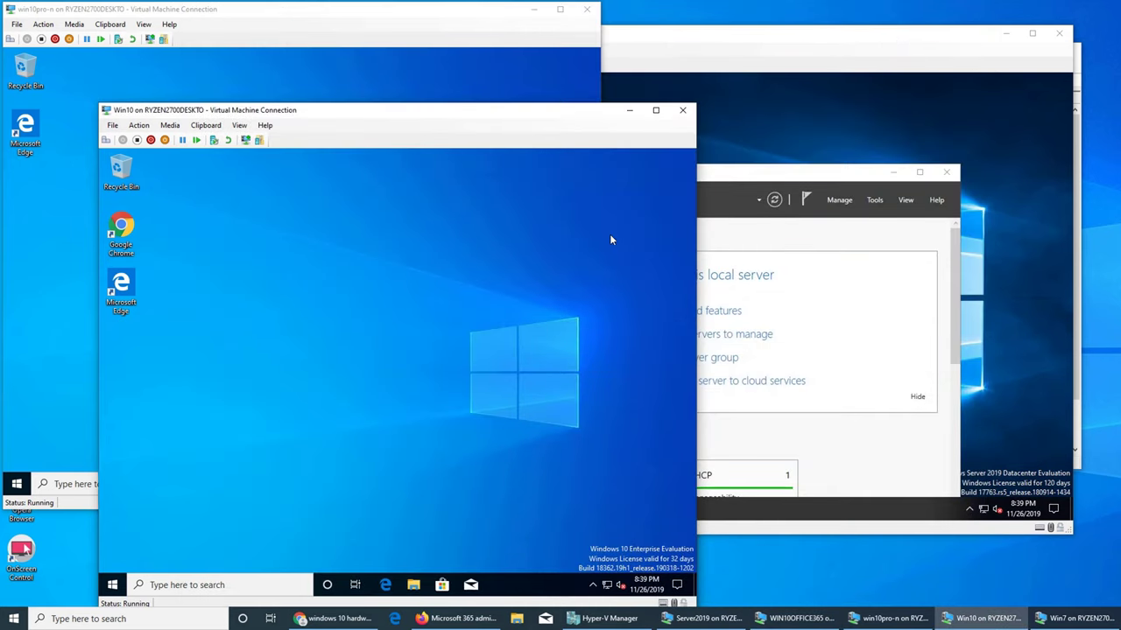
- Minimize the Server2019 VM window and bring the Win10 VM connection forward over Hyper-V Manager
{"action": "left_click", "coordinate": [744, 238]}
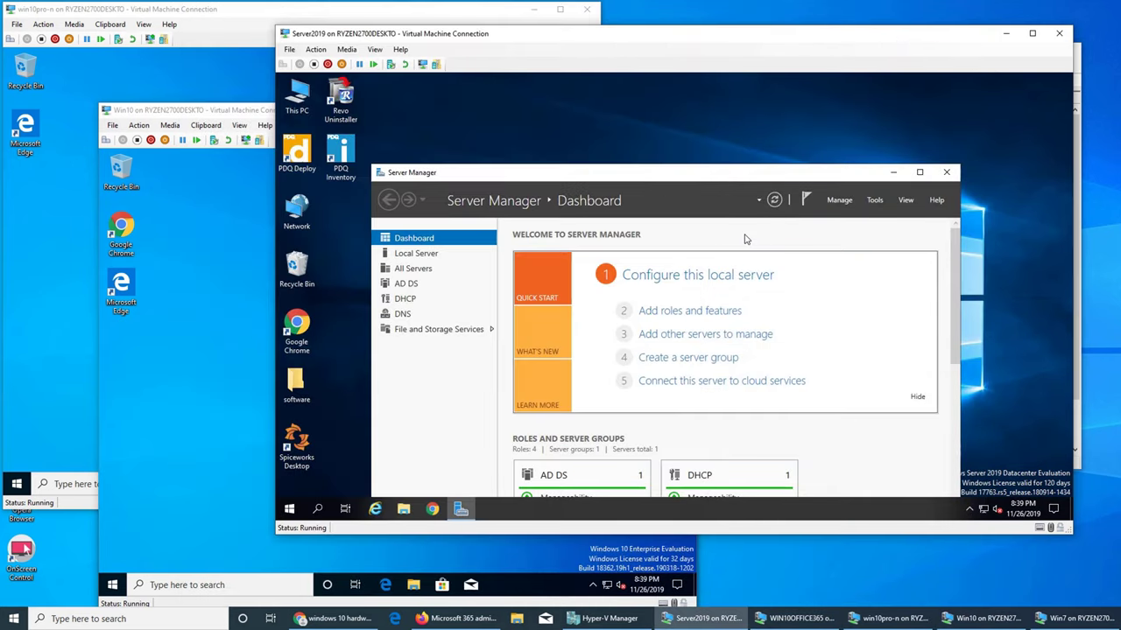
{"action": "left_click", "coordinate": [1006, 33]}
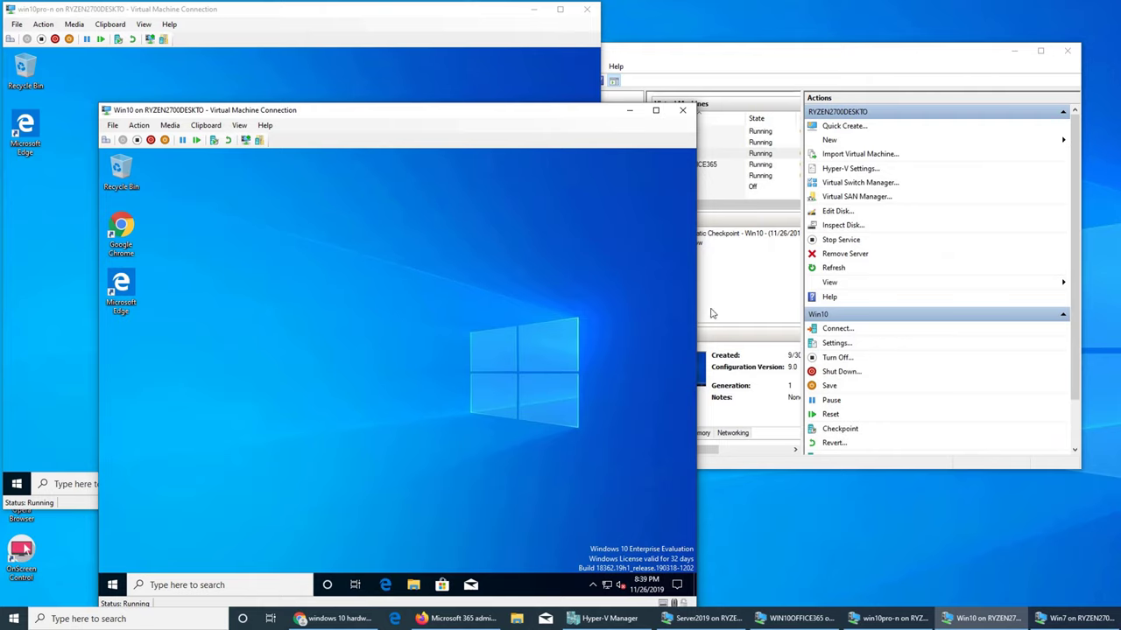
{"action": "mouse_move", "coordinate": [909, 617]}
{"action": "left_click", "coordinate": [711, 68]}
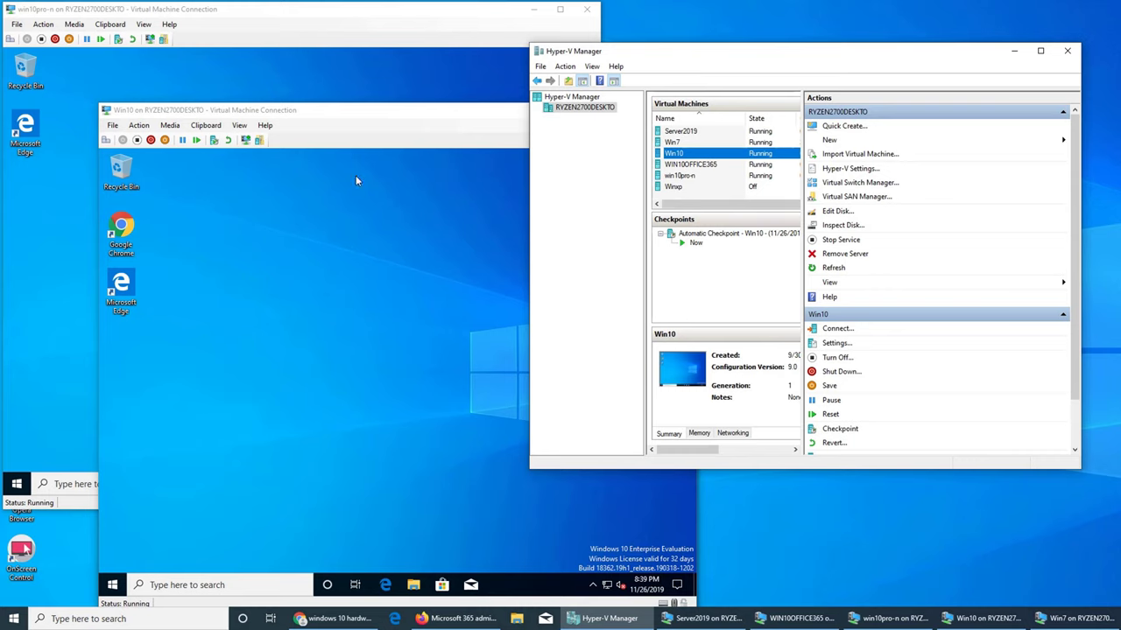
{"action": "left_click", "coordinate": [323, 222]}
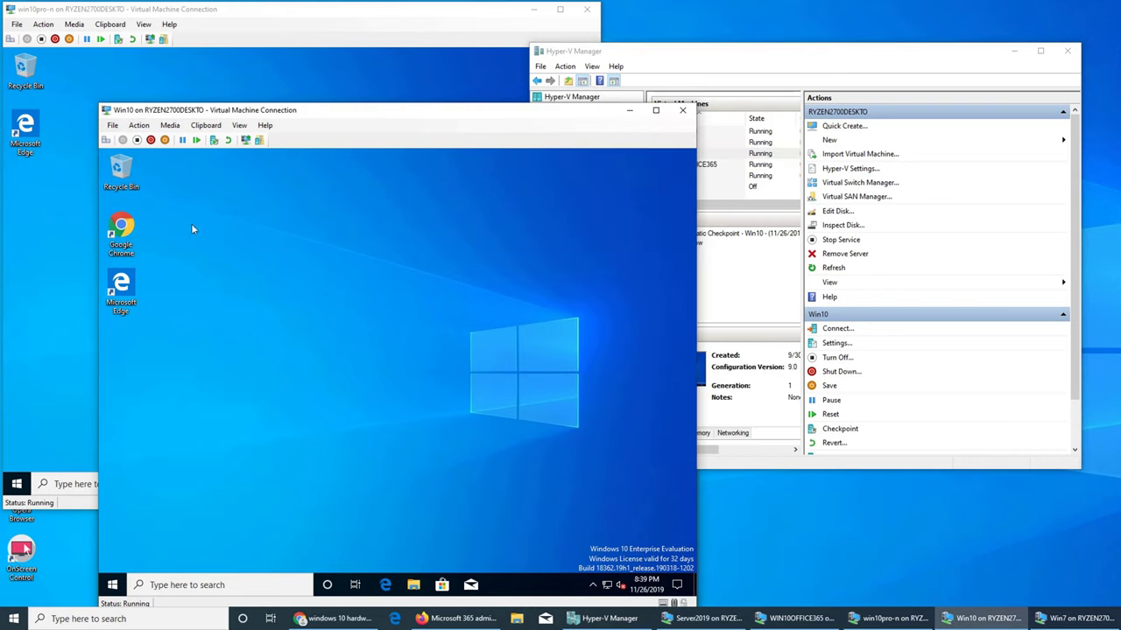
- Shut down the Win10 and Win7 guests from their Start menus
{"action": "left_click", "coordinate": [114, 585]}
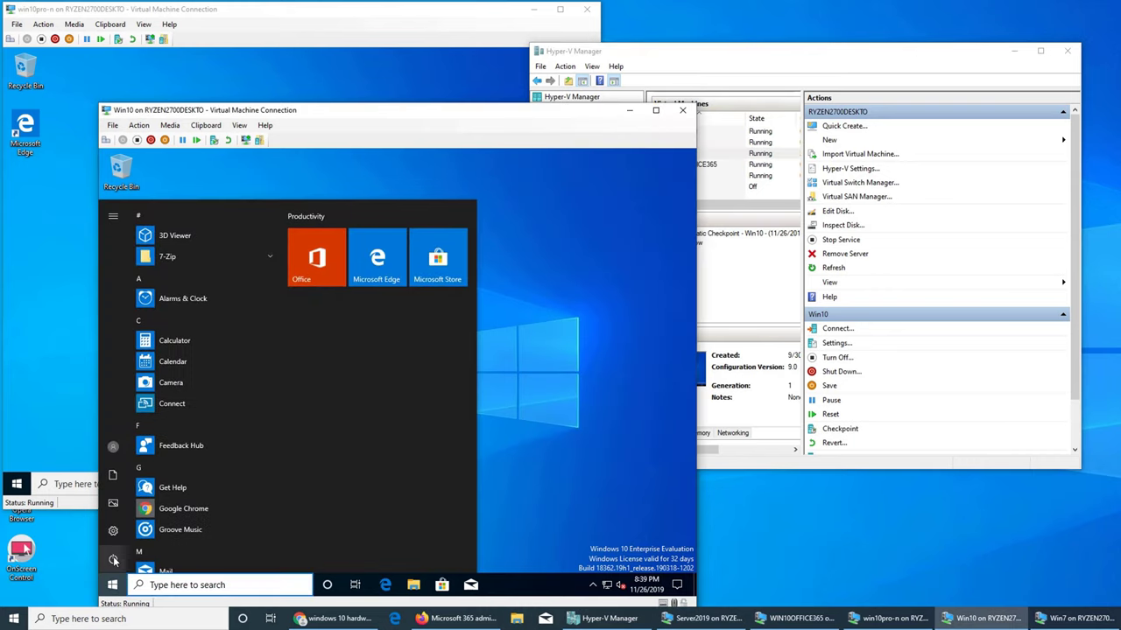
{"action": "left_click", "coordinate": [113, 559]}
{"action": "left_click", "coordinate": [135, 513]}
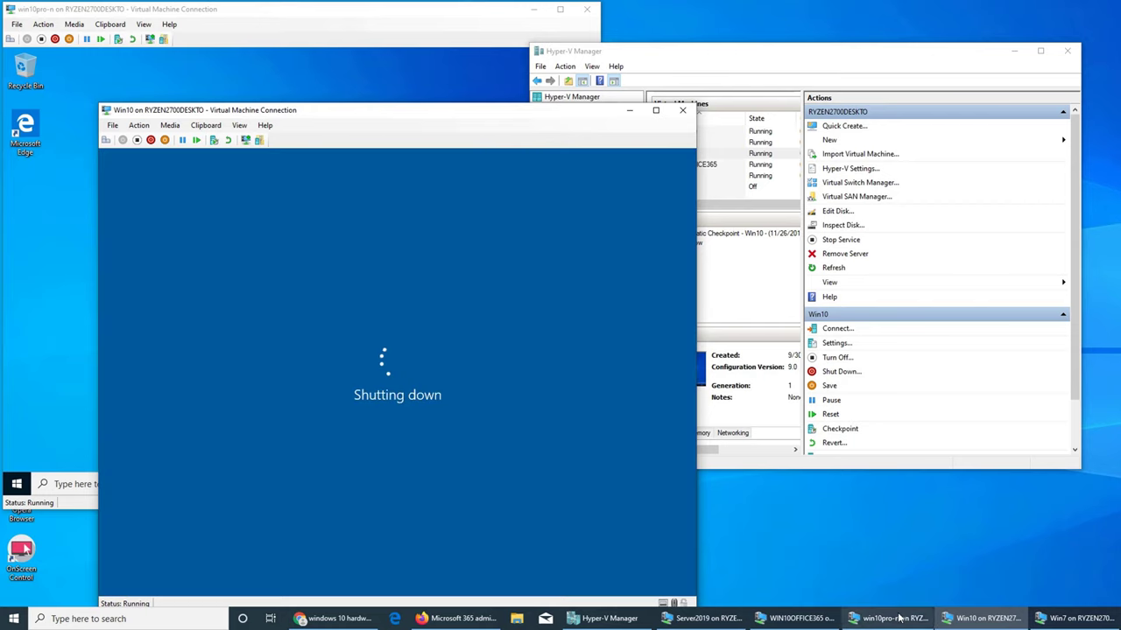
{"action": "left_click", "coordinate": [889, 619]}
{"action": "left_click", "coordinate": [1072, 619]}
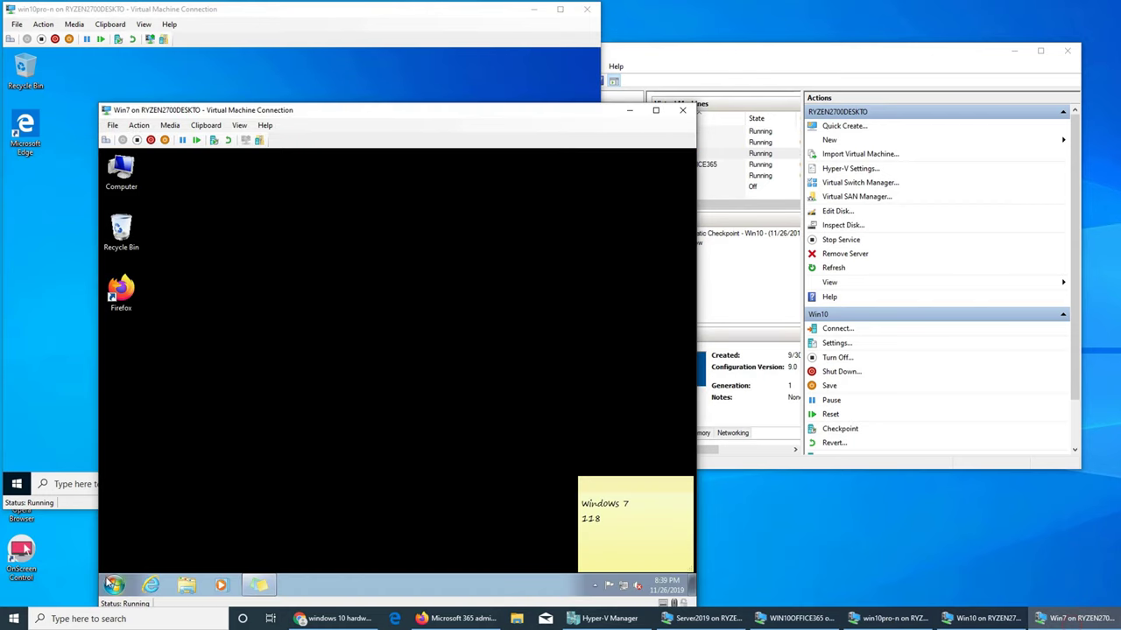
{"action": "left_click", "coordinate": [115, 585]}
{"action": "left_click", "coordinate": [282, 555]}
- Check on the Win10 shutdown, then return to the WIN10OFFICE365 machine's MAP Toolkit
{"action": "left_click", "coordinate": [785, 80]}
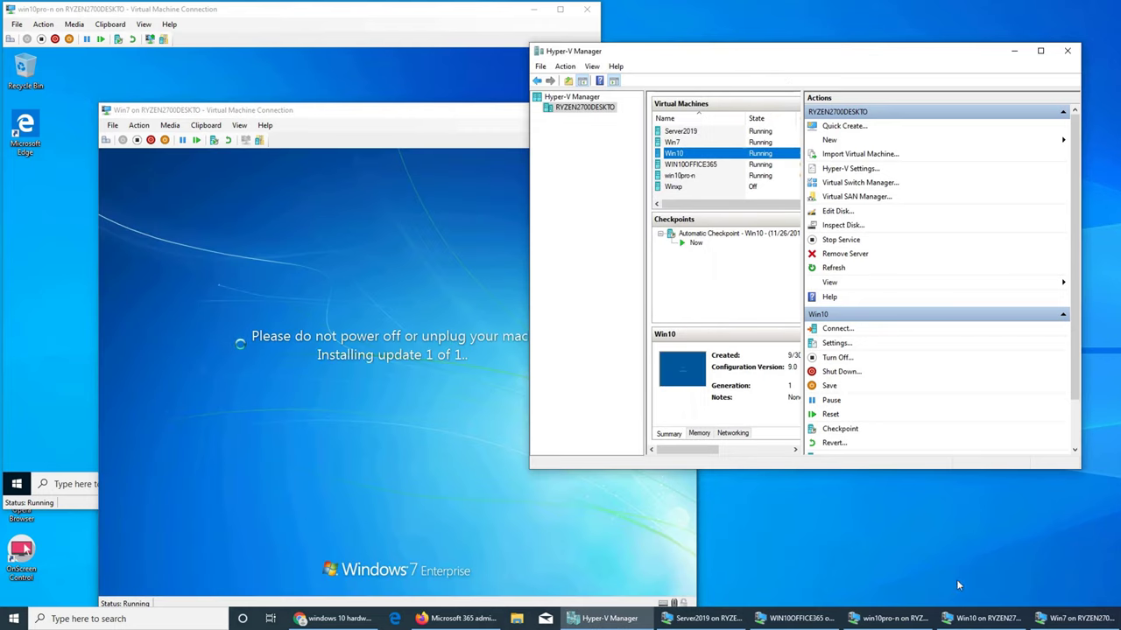
{"action": "left_click", "coordinate": [981, 619]}
{"action": "left_click", "coordinate": [888, 619]}
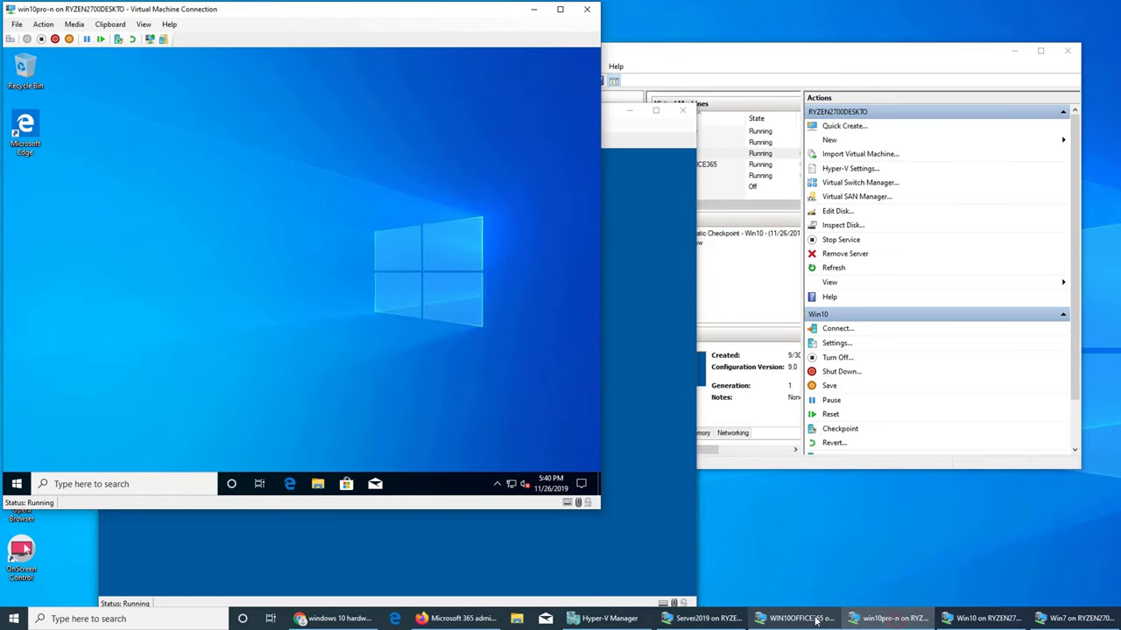
{"action": "left_click", "coordinate": [814, 620]}
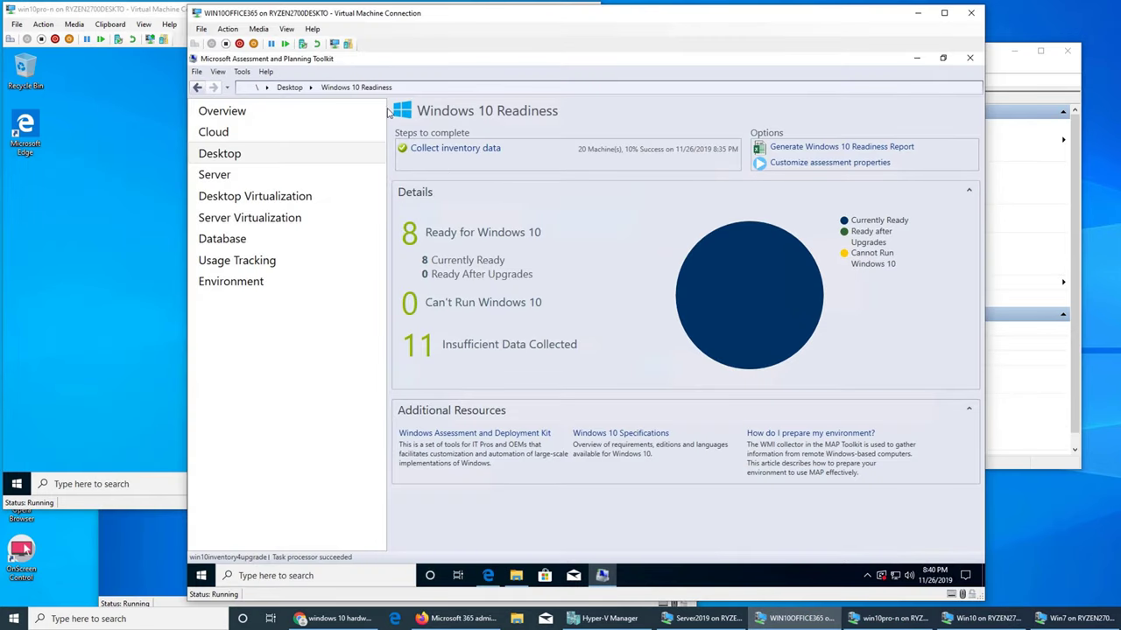
- View the Desktop scenarios overview (42% Windows 10 ready) and minimize the WIN10OFFICE365 window
{"action": "left_click", "coordinate": [225, 154]}
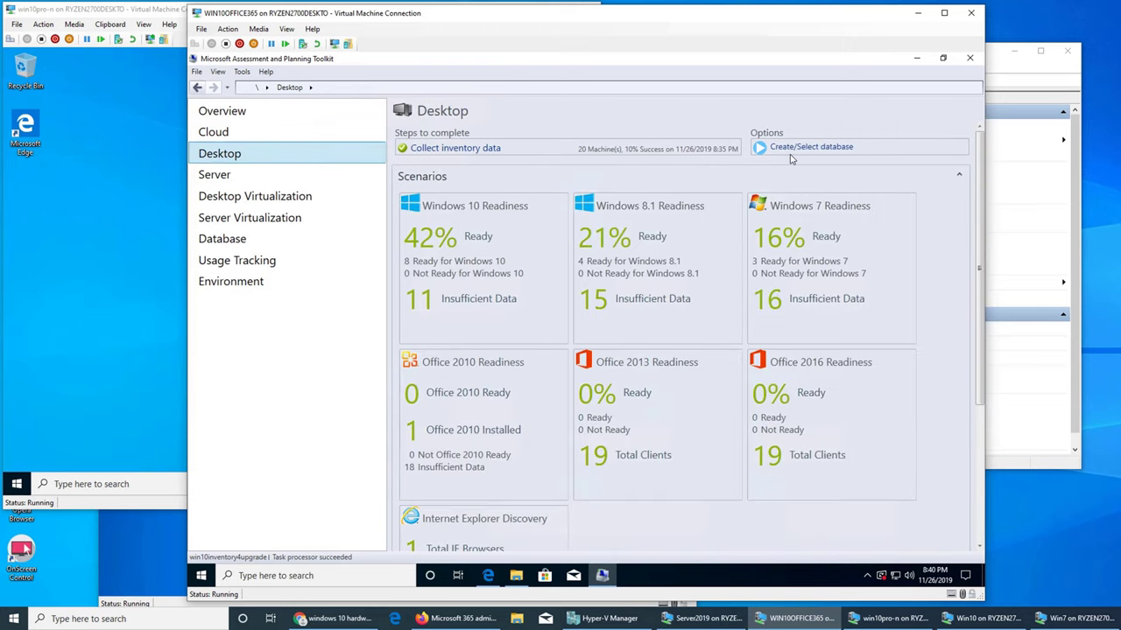
{"action": "left_click", "coordinate": [917, 12]}
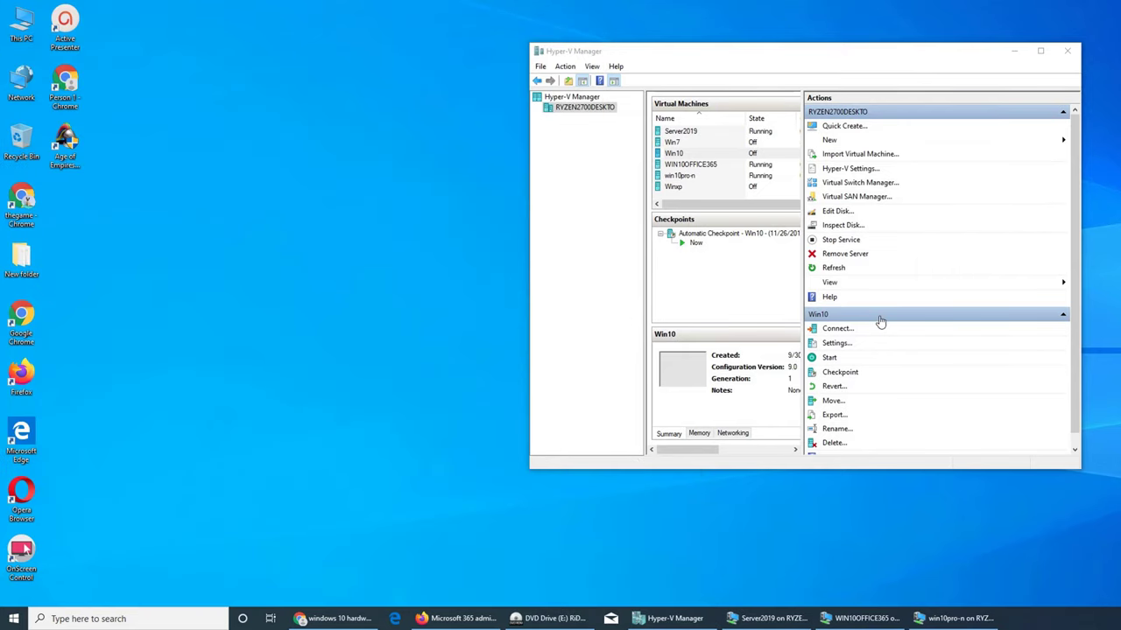
- Uncheck Enable Dynamic Memory in Win10's Memory settings so it keeps a fixed 512 MB
{"action": "left_click", "coordinate": [692, 154]}
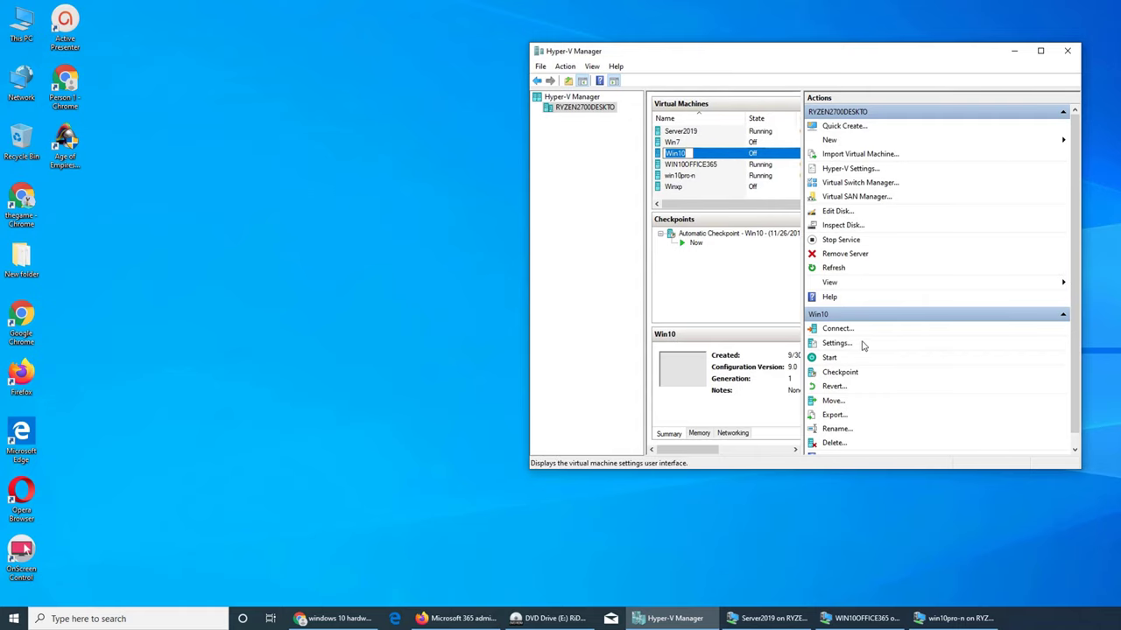
{"action": "left_click", "coordinate": [837, 343]}
{"action": "left_click", "coordinate": [628, 207]}
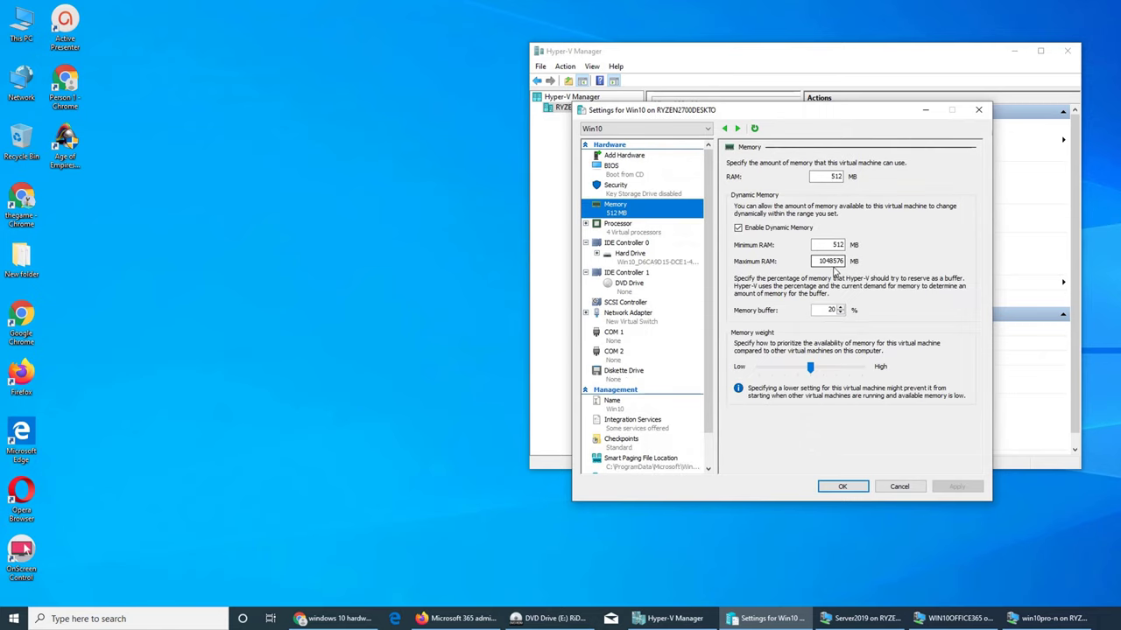
{"action": "left_click", "coordinate": [768, 231]}
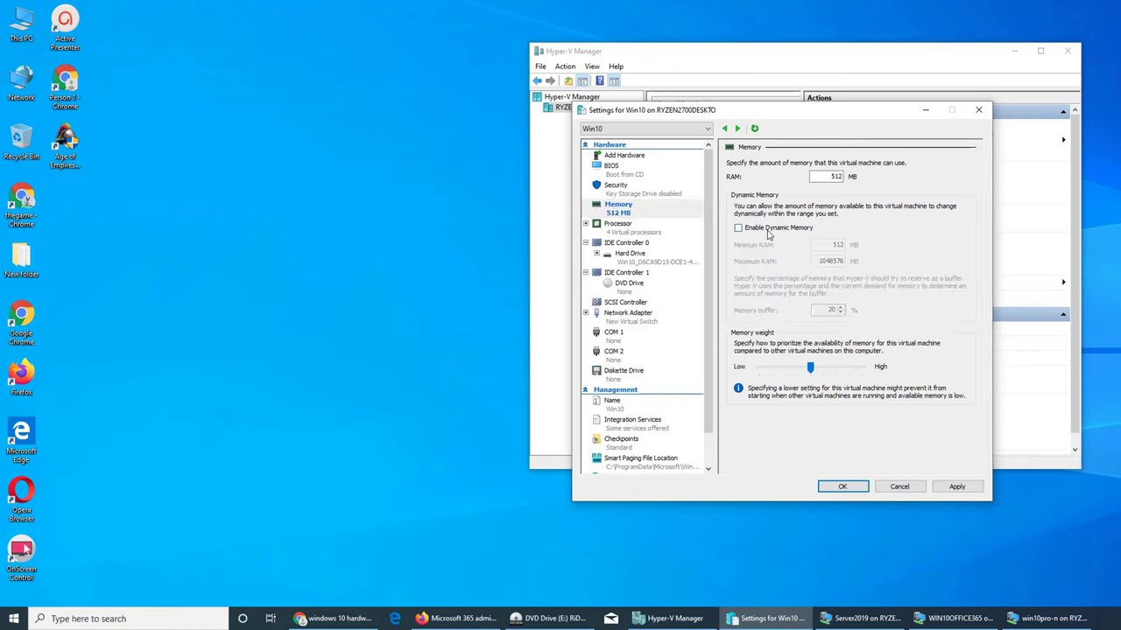
{"action": "left_click", "coordinate": [842, 487]}
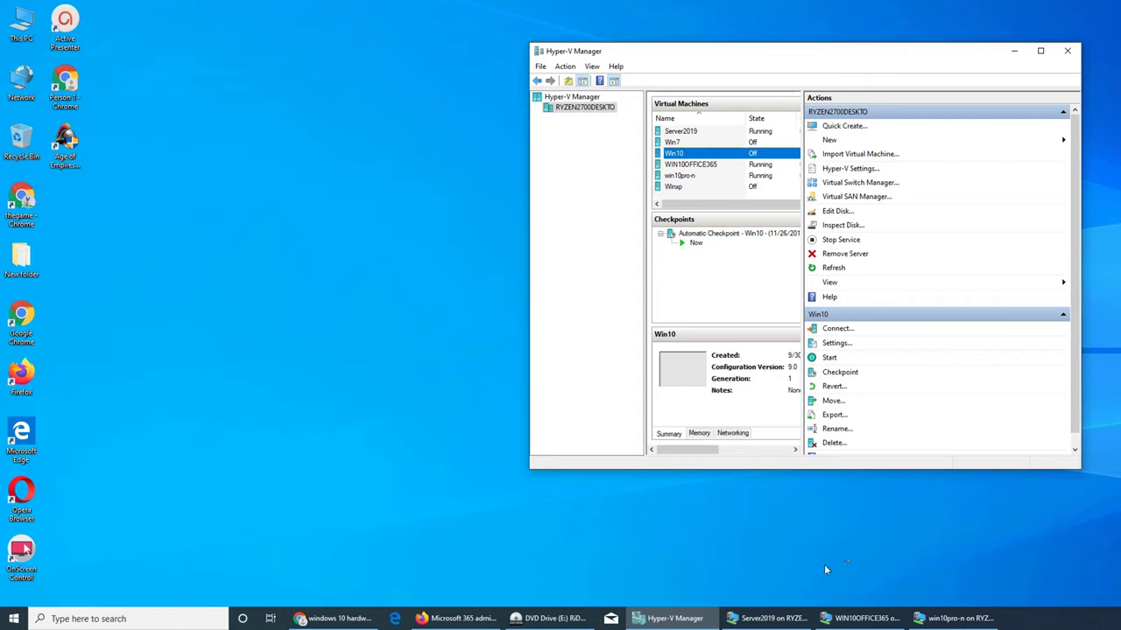
- Start the Win7 virtual machine, continuing from its last saved state
{"action": "right_click", "coordinate": [673, 143]}
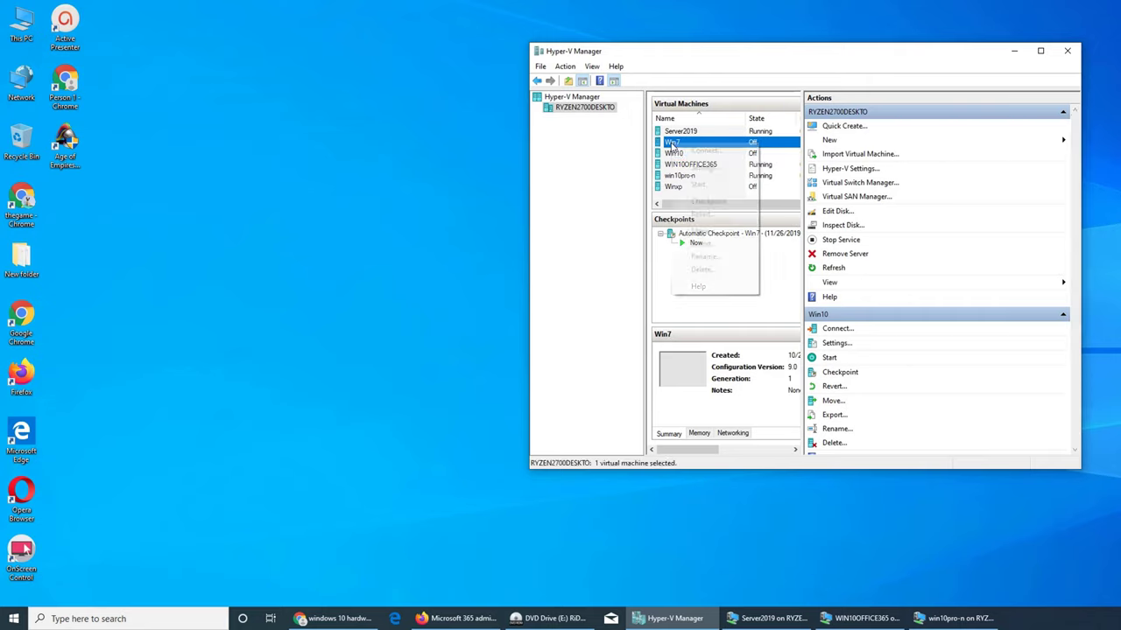
{"action": "left_click", "coordinate": [682, 151]}
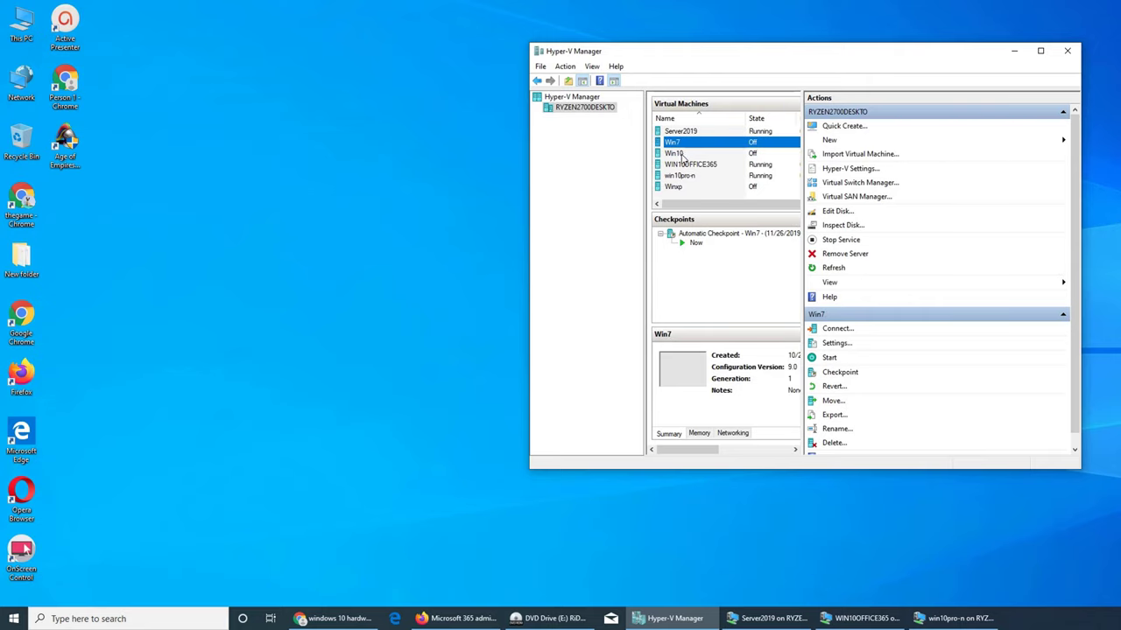
{"action": "left_click", "coordinate": [281, 283]}
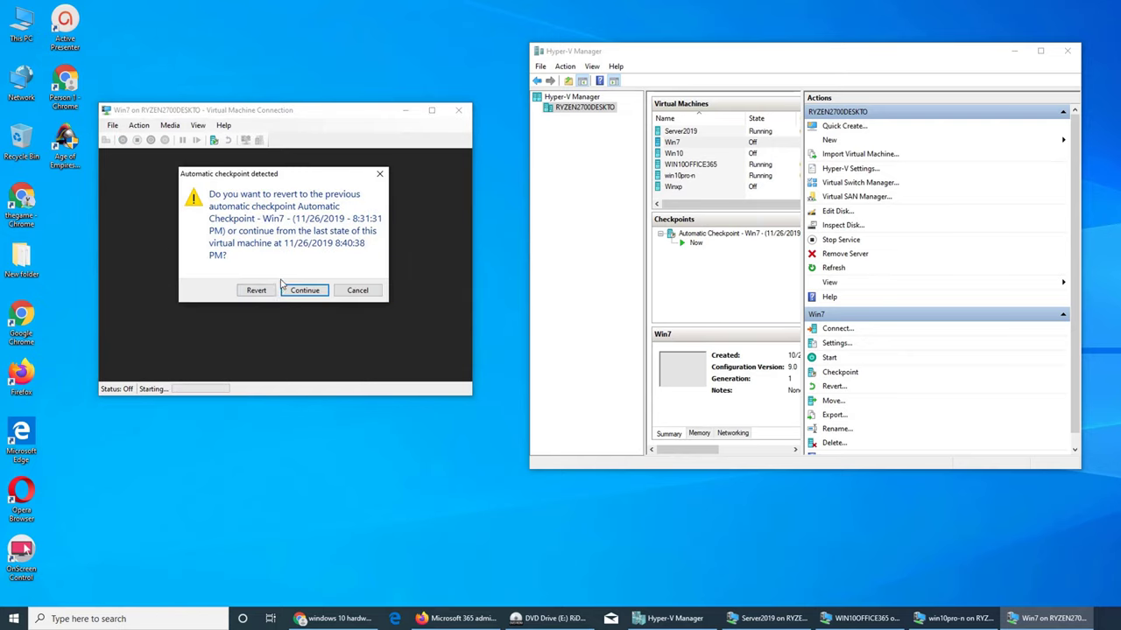
{"action": "left_click", "coordinate": [299, 291]}
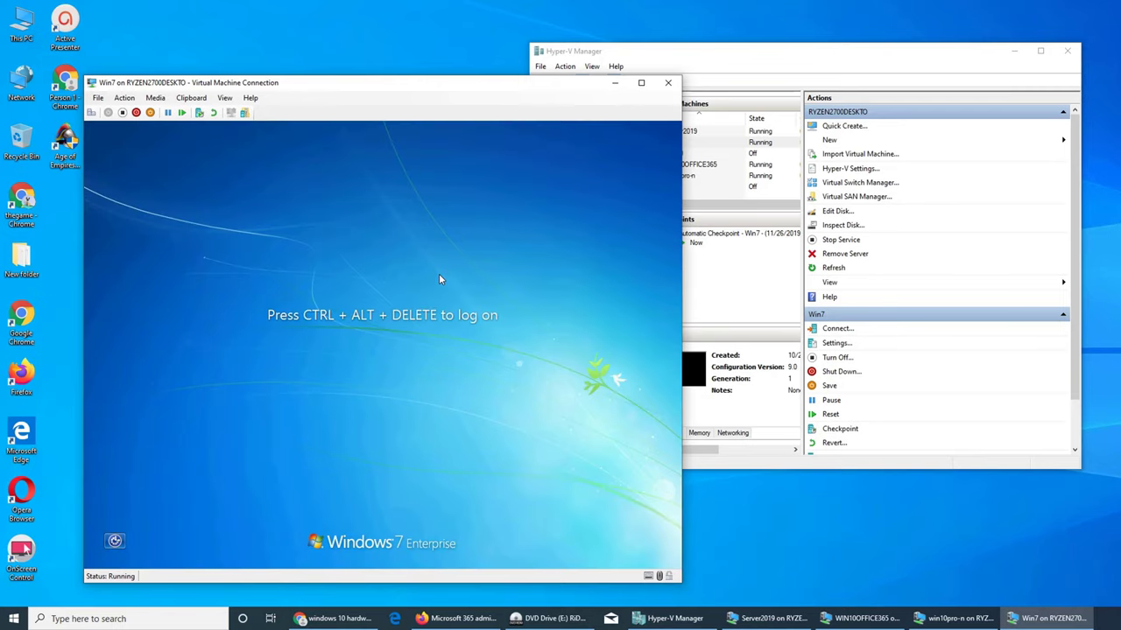
- Log on to Win7 with the account password, close the activation prompt, and return to the VM list
{"action": "key", "text": "ctrl+alt+End"}
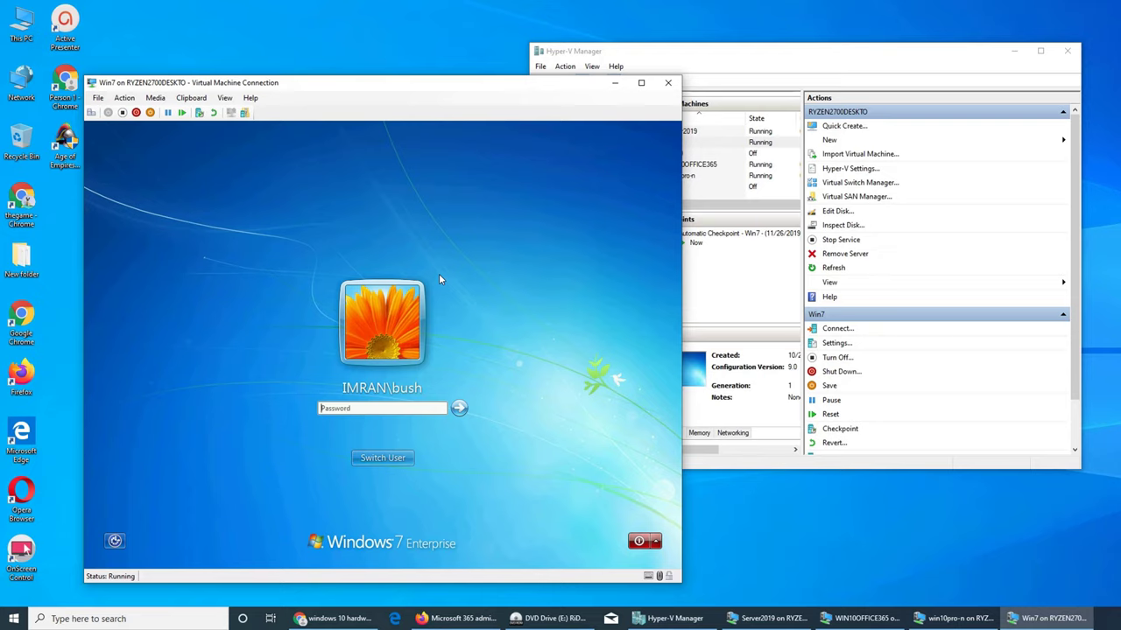
{"action": "type", "text": "•••••••••••"}
{"action": "key", "text": "Return"}
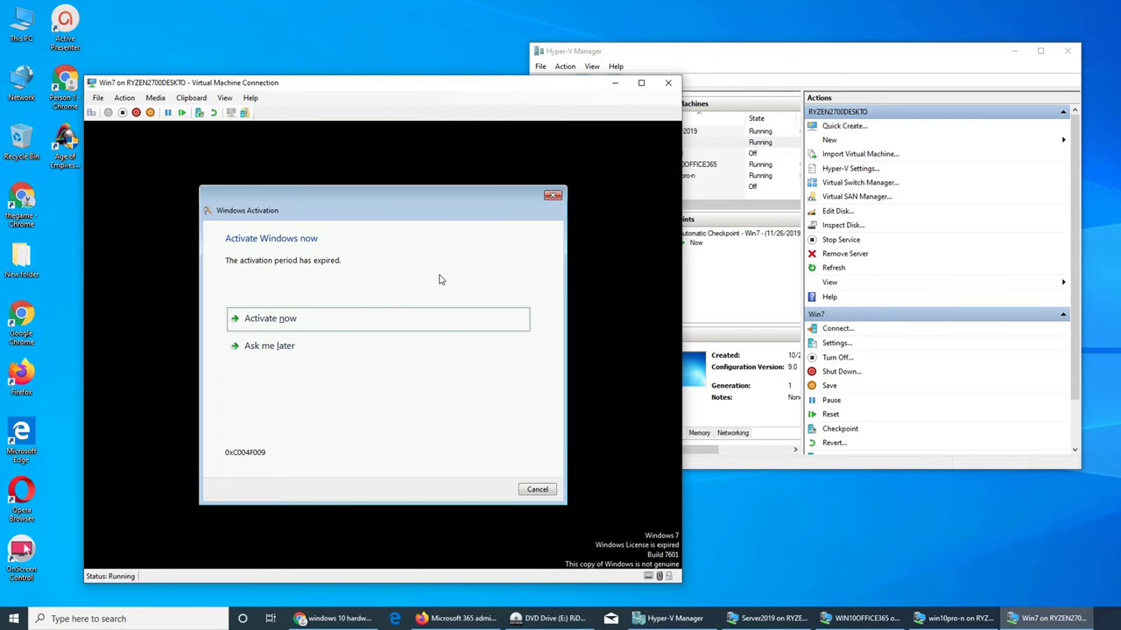
{"action": "left_click", "coordinate": [553, 195]}
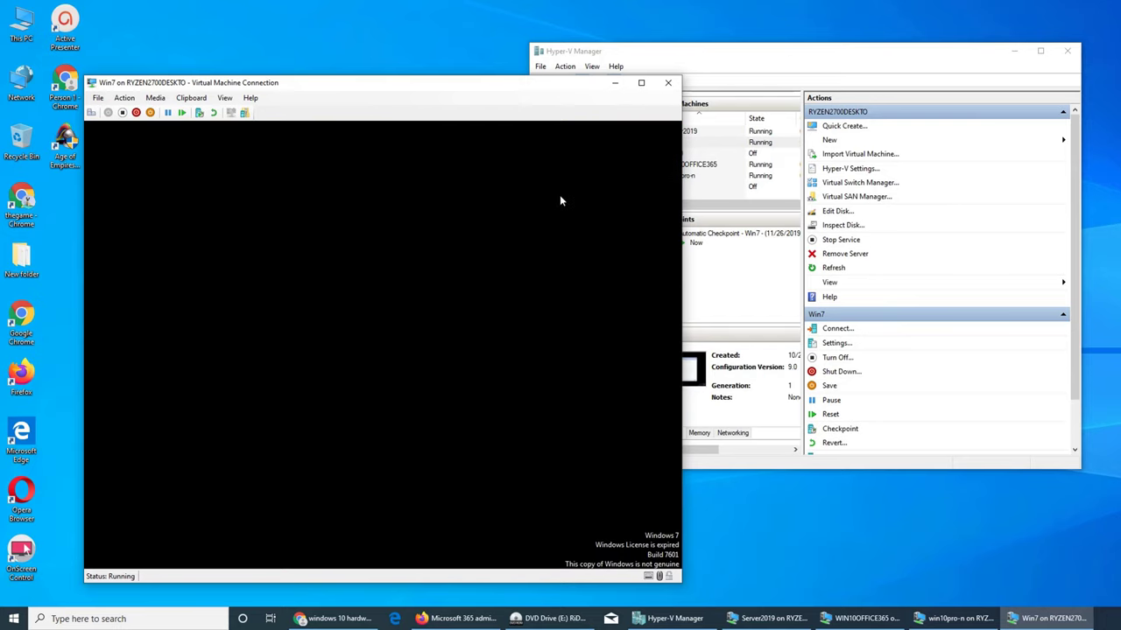
{"action": "left_click", "coordinate": [672, 142]}
- Review the Win7 guest's System properties (512 MB RAM), close them, and bring win10pro-n forward
{"action": "right_click", "coordinate": [674, 153]}
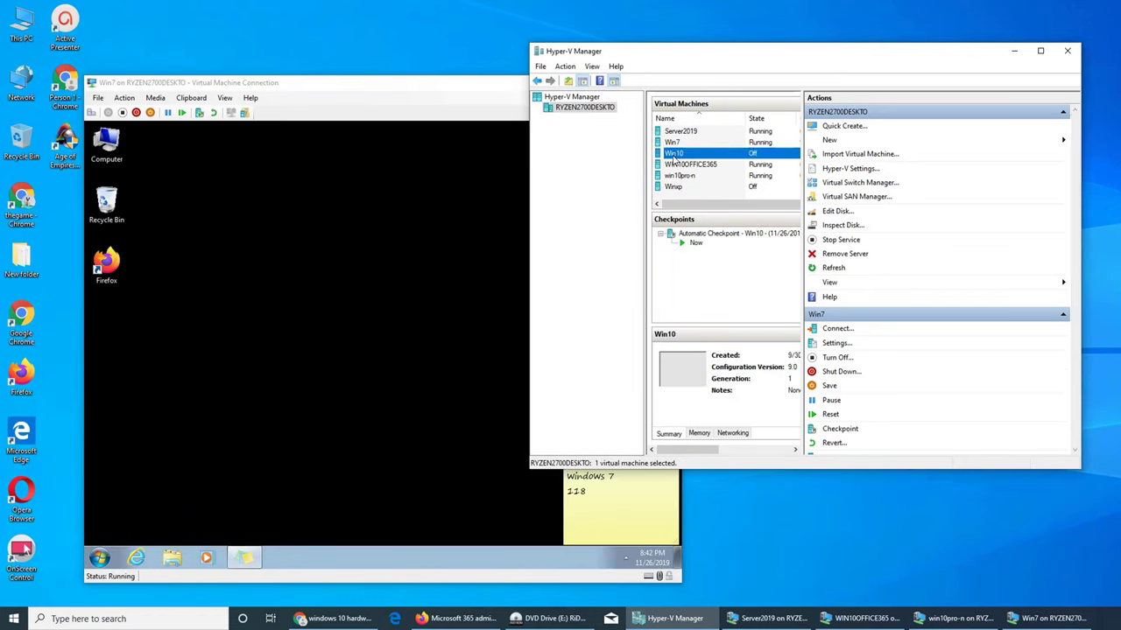
{"action": "key", "text": "Escape"}
{"action": "left_click", "coordinate": [272, 306]}
{"action": "left_click", "coordinate": [106, 144]}
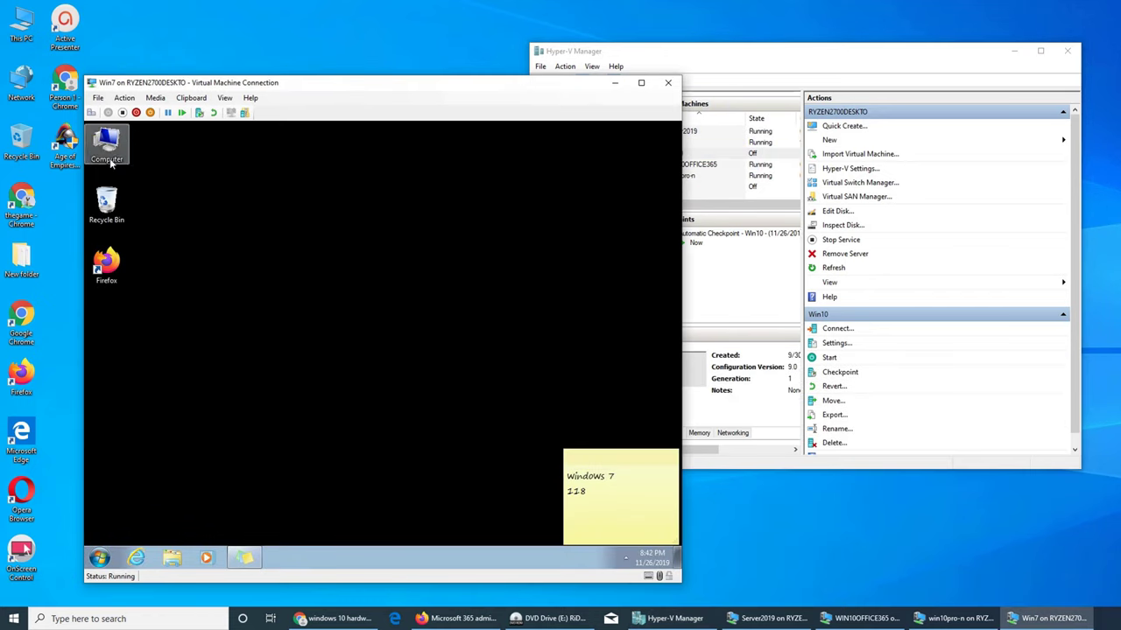
{"action": "right_click", "coordinate": [109, 147]}
{"action": "left_click", "coordinate": [161, 259]}
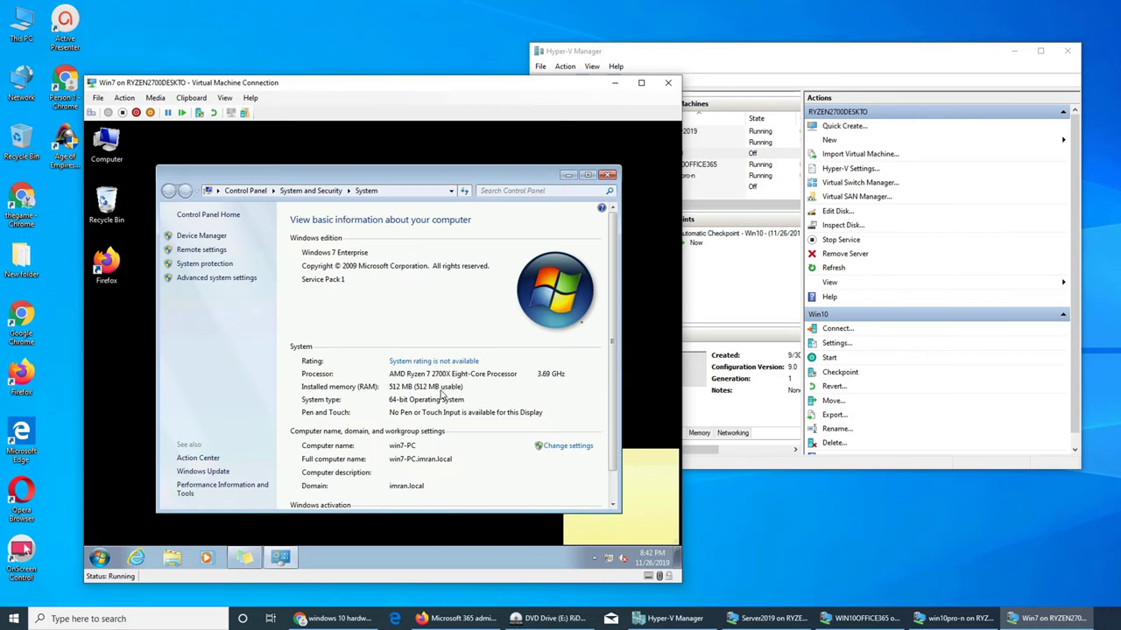
{"action": "left_click", "coordinate": [608, 175]}
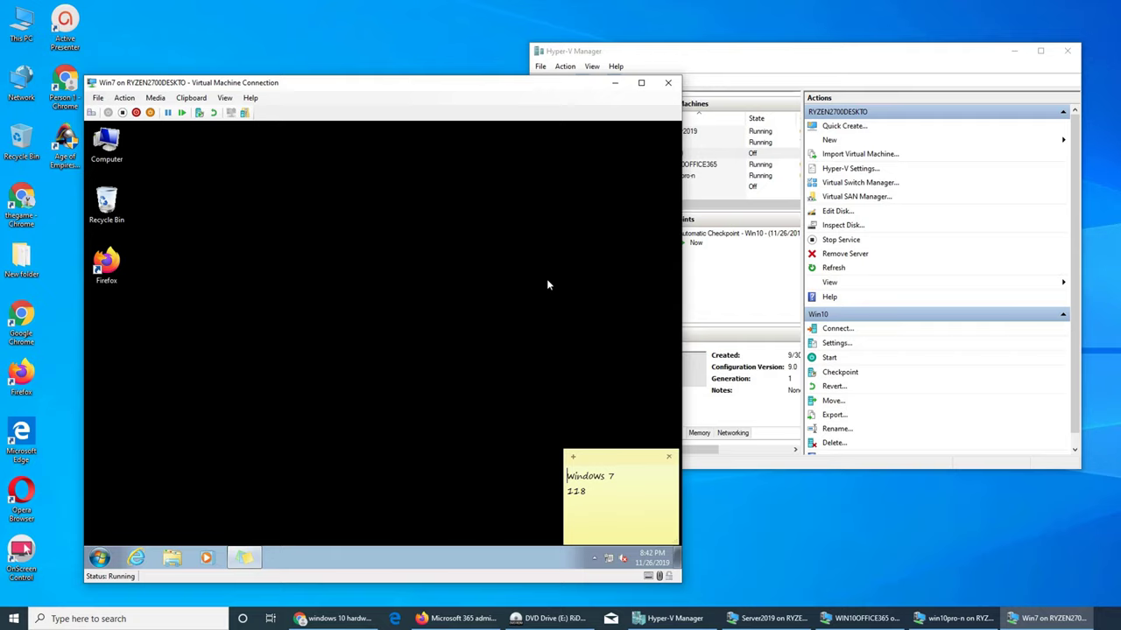
{"action": "left_click", "coordinate": [954, 618]}
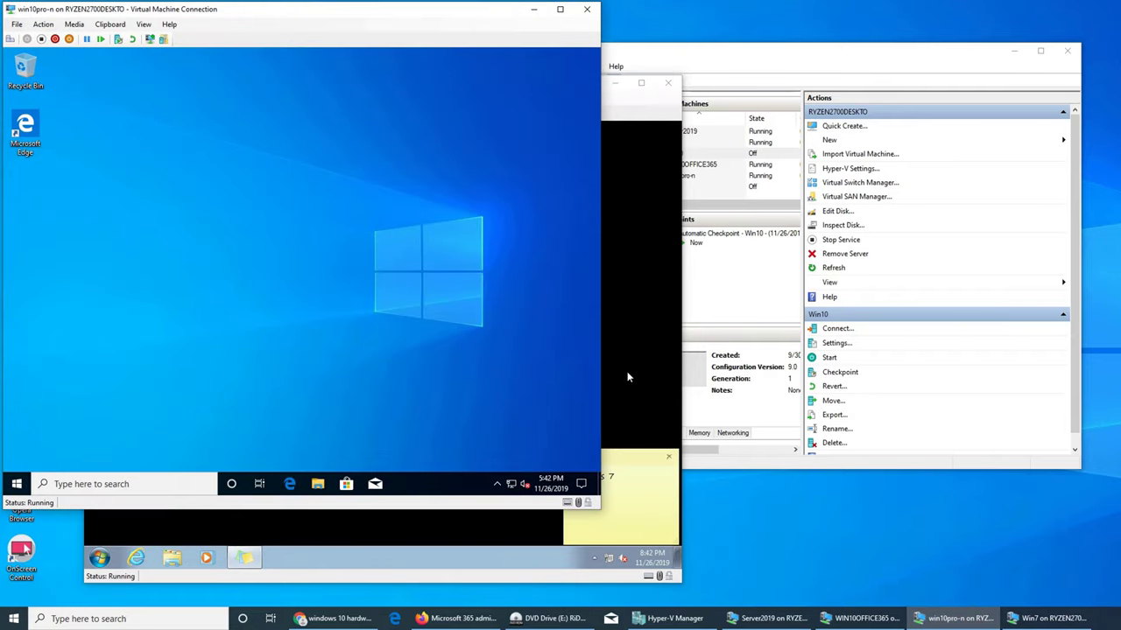
- Connect to the Win10 virtual machine and start it from its last saved state
{"action": "left_click", "coordinate": [1047, 618]}
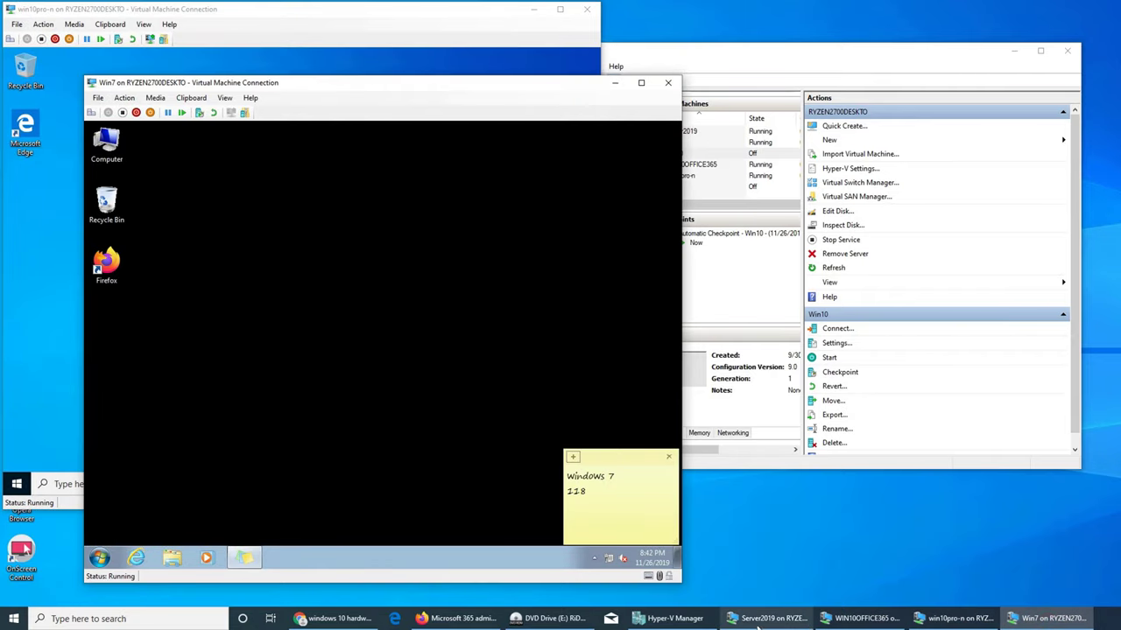
{"action": "left_click", "coordinate": [765, 306]}
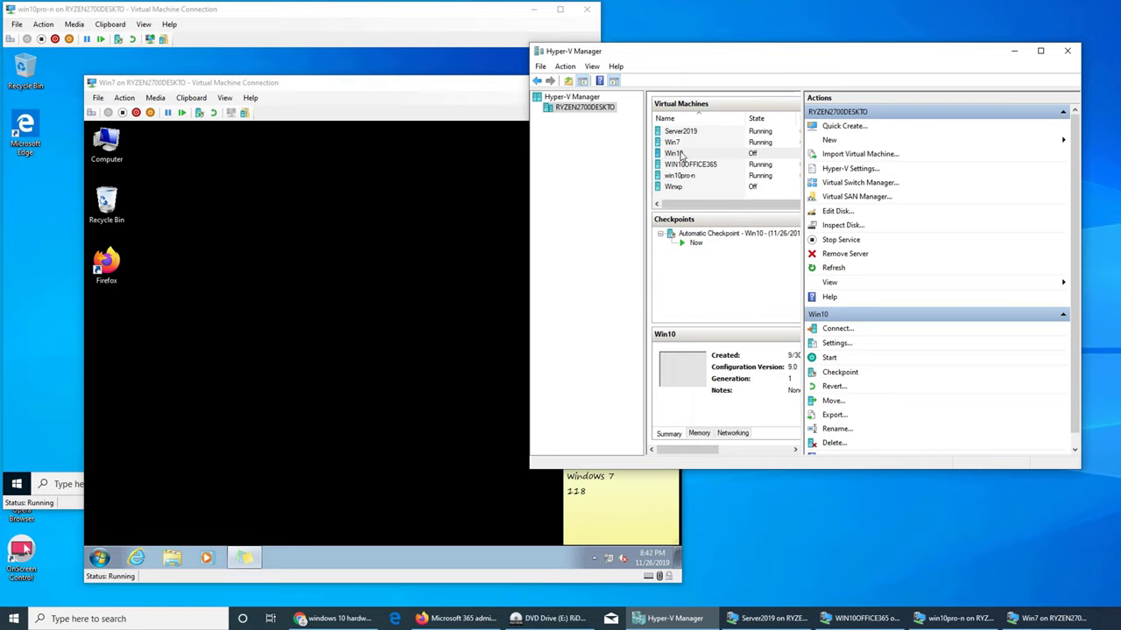
{"action": "right_click", "coordinate": [681, 154]}
{"action": "left_click", "coordinate": [711, 159]}
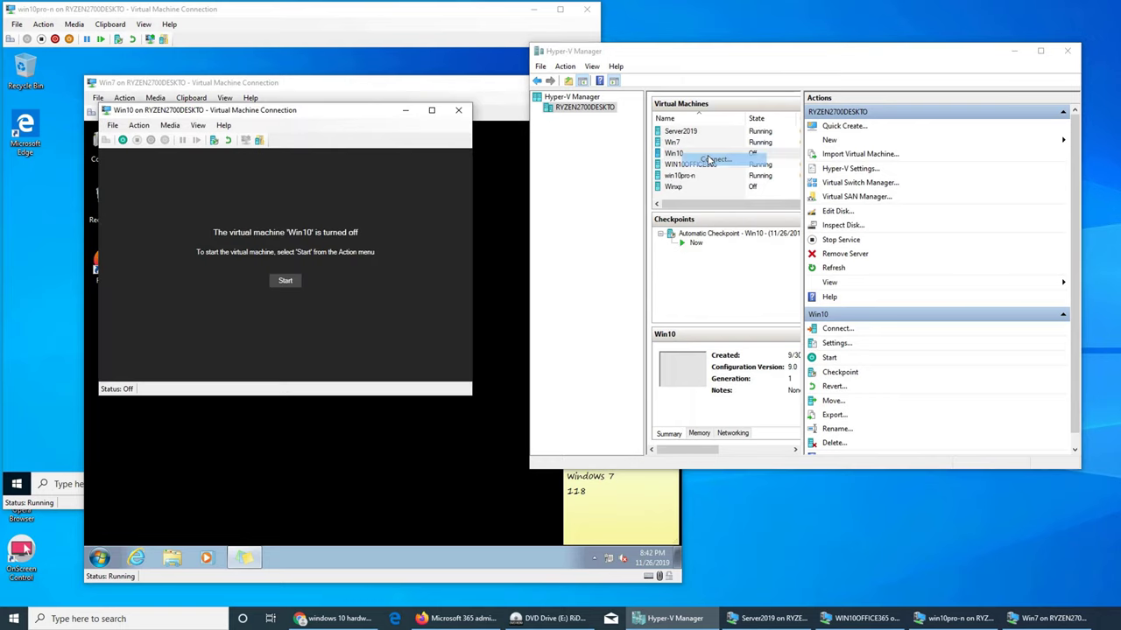
{"action": "left_click", "coordinate": [286, 280]}
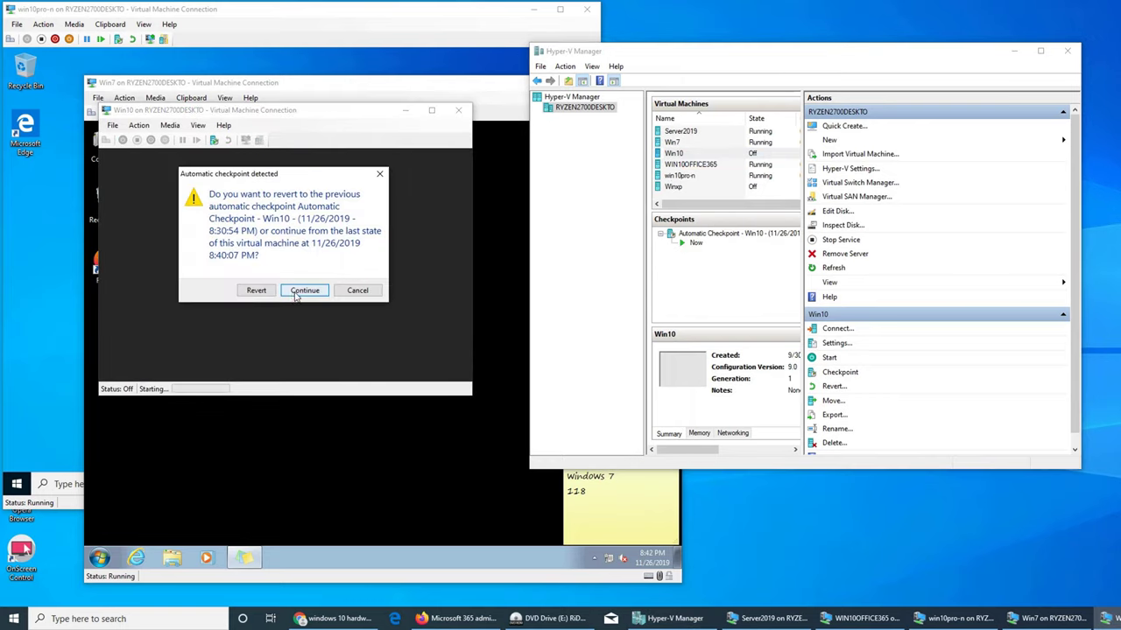
{"action": "left_click", "coordinate": [304, 291]}
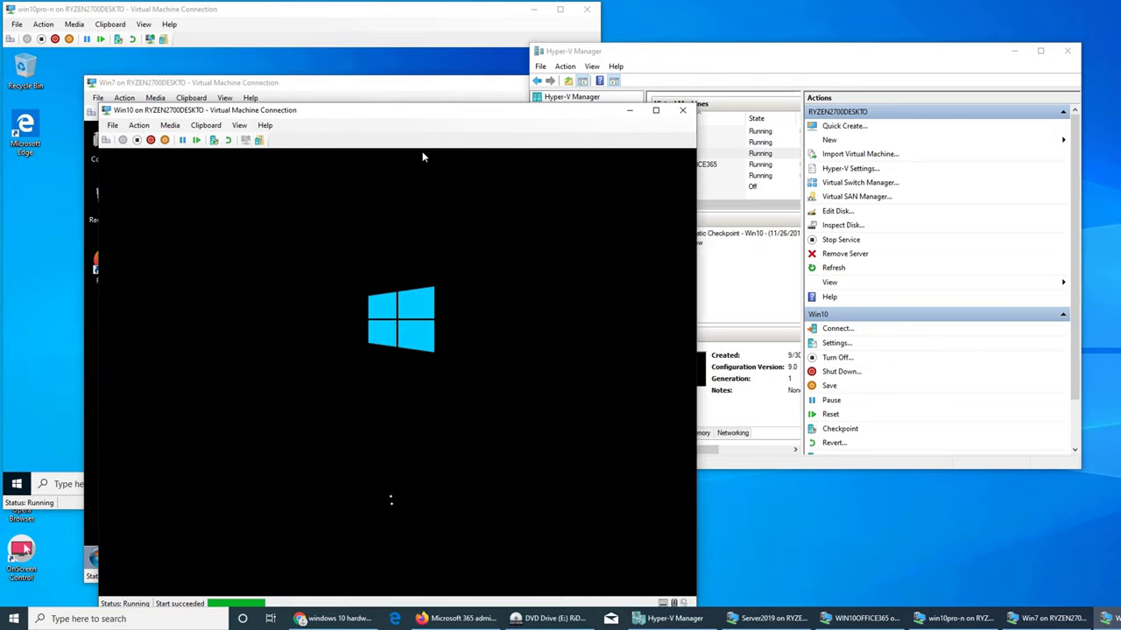
{"action": "left_click_drag", "start_coordinate": [438, 116], "coordinate": [497, 110]}
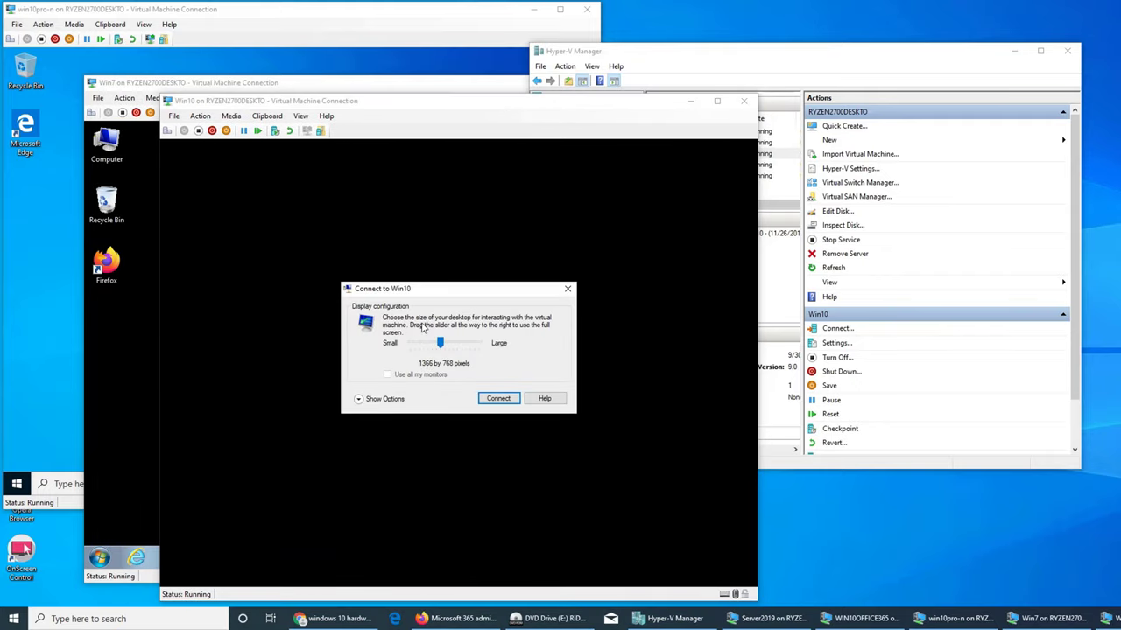
{"action": "left_click", "coordinate": [567, 289]}
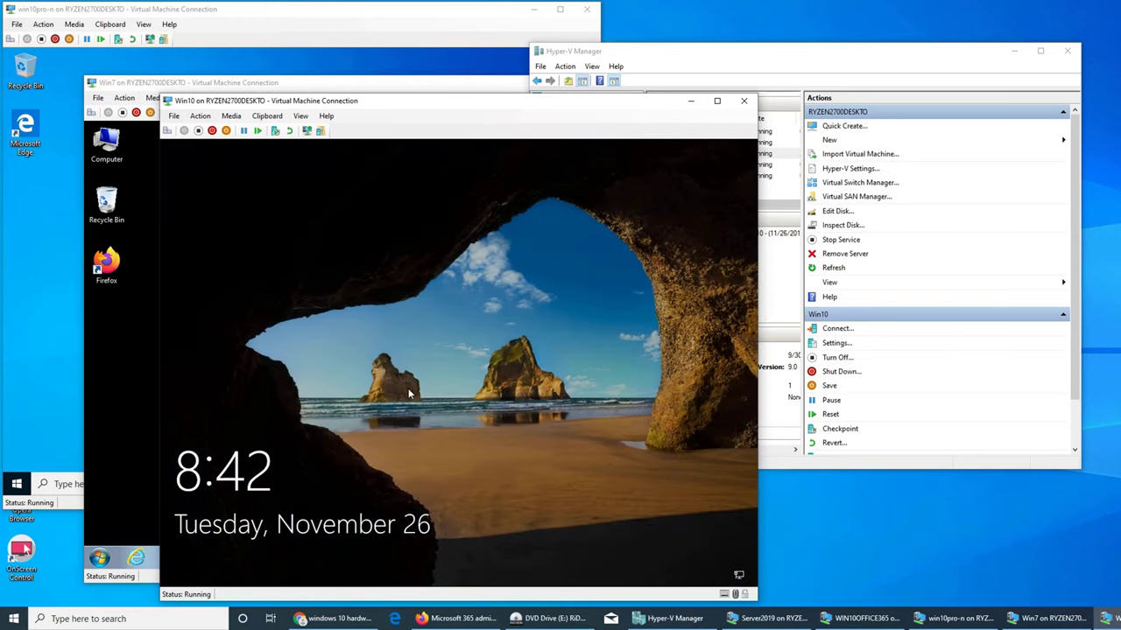
- Sign in to the Win10 guest with its password and review its device specifications in System > About
{"action": "left_click", "coordinate": [399, 389]}
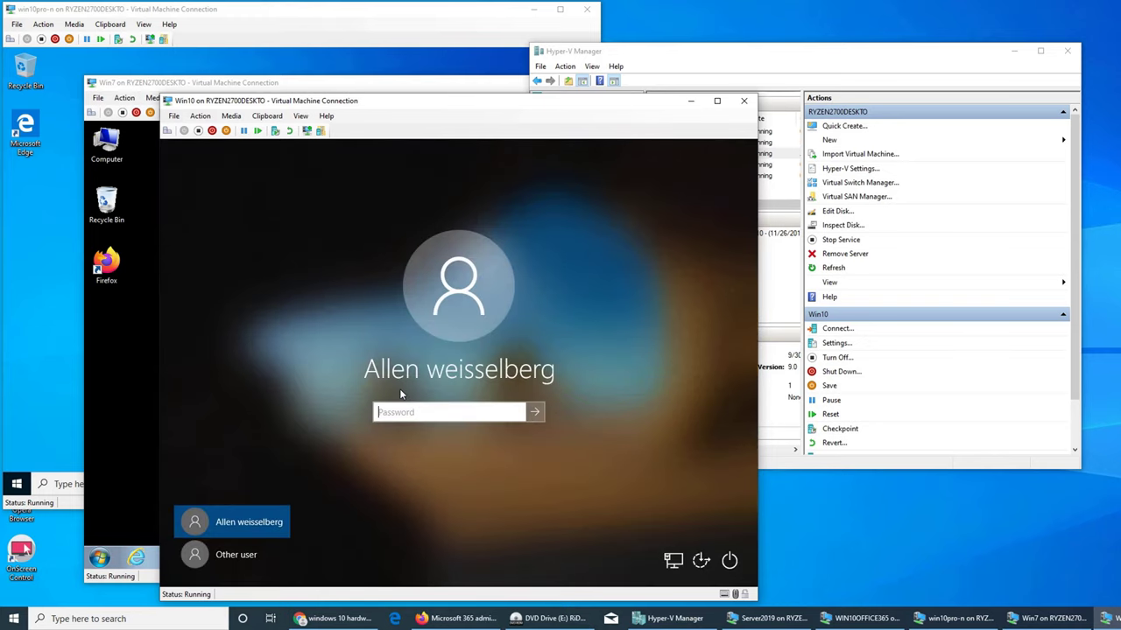
{"action": "type", "text": "••••••••••"}
{"action": "key", "text": "Return"}
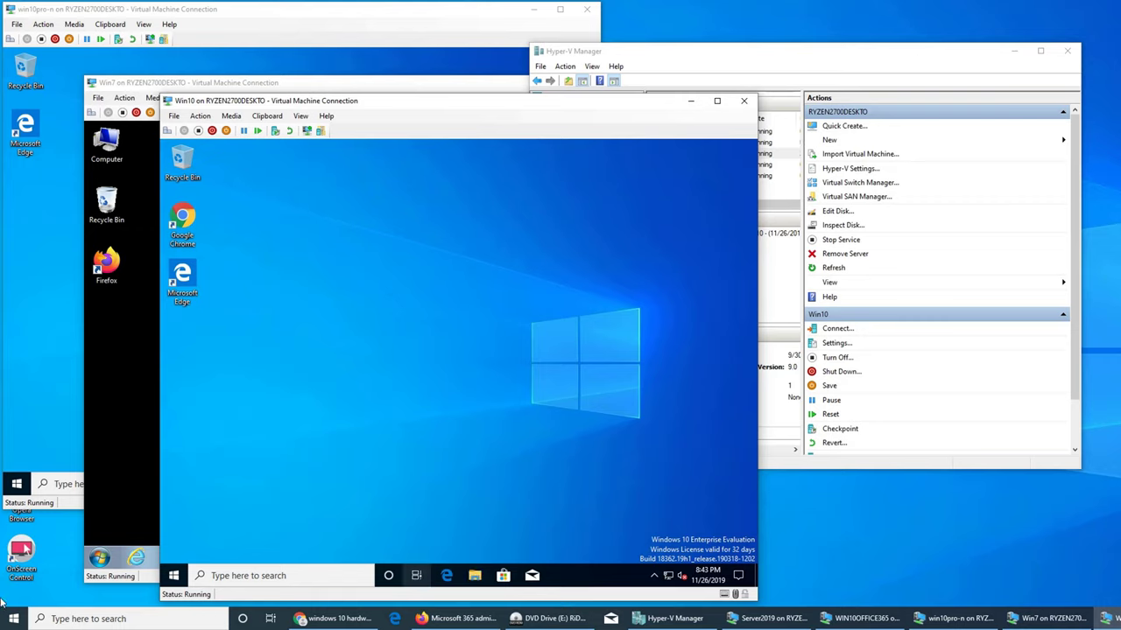
{"action": "key", "text": "super+x"}
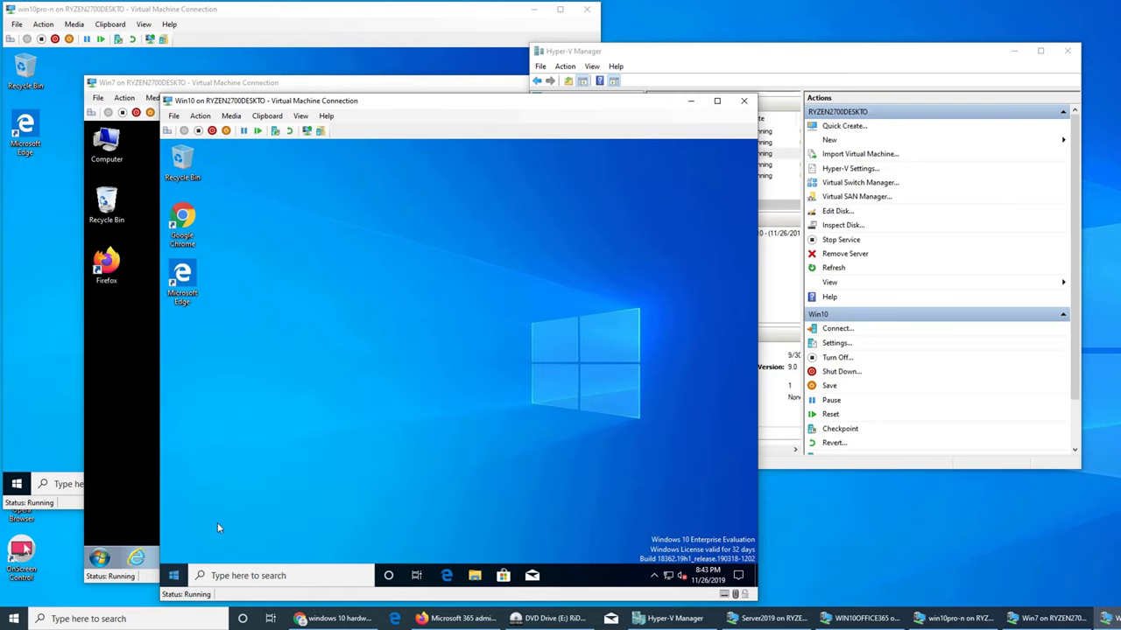
{"action": "left_click", "coordinate": [256, 311]}
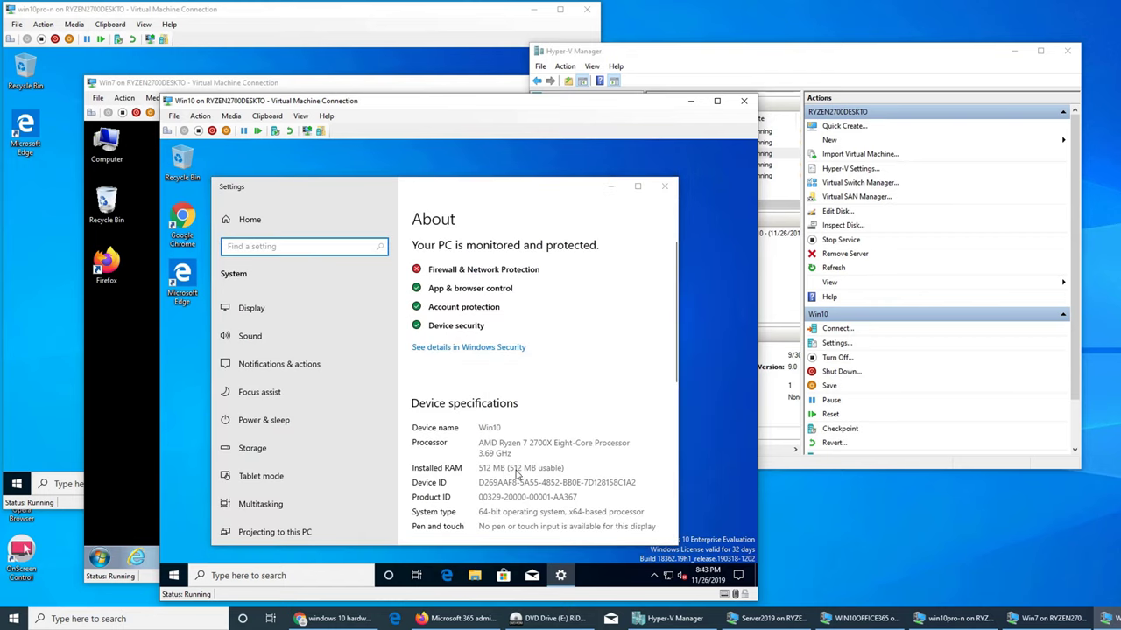
{"action": "left_click", "coordinate": [665, 185]}
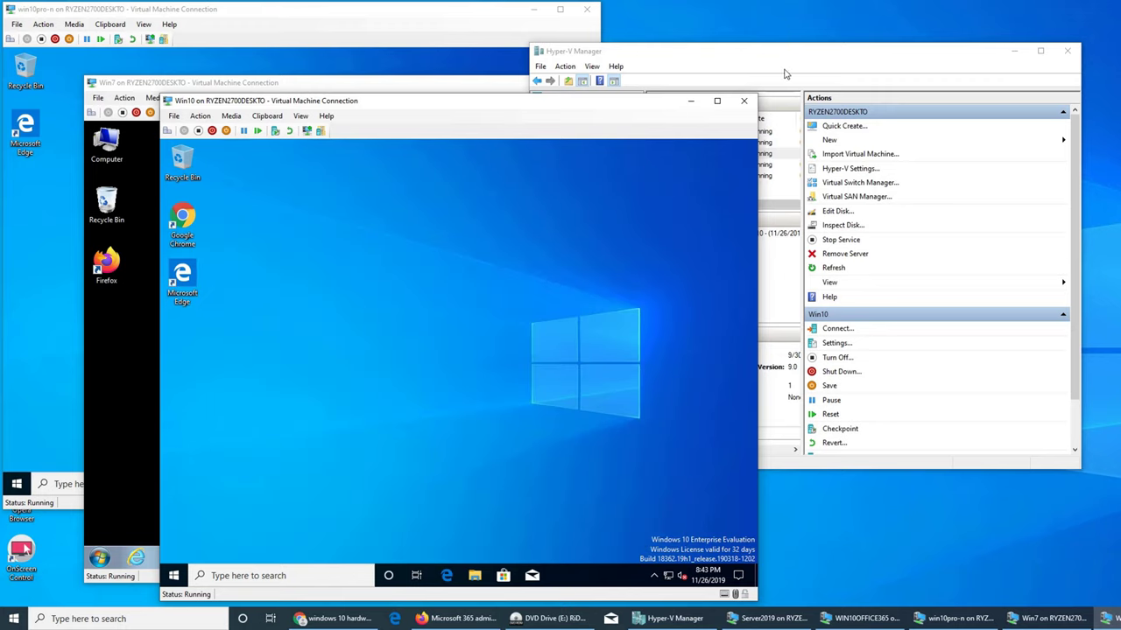
{"action": "left_click", "coordinate": [771, 619]}
- Switch through the guest windows until the WIN10OFFICE365 guest running MAP Toolkit is in front
{"action": "left_click", "coordinate": [935, 619]}
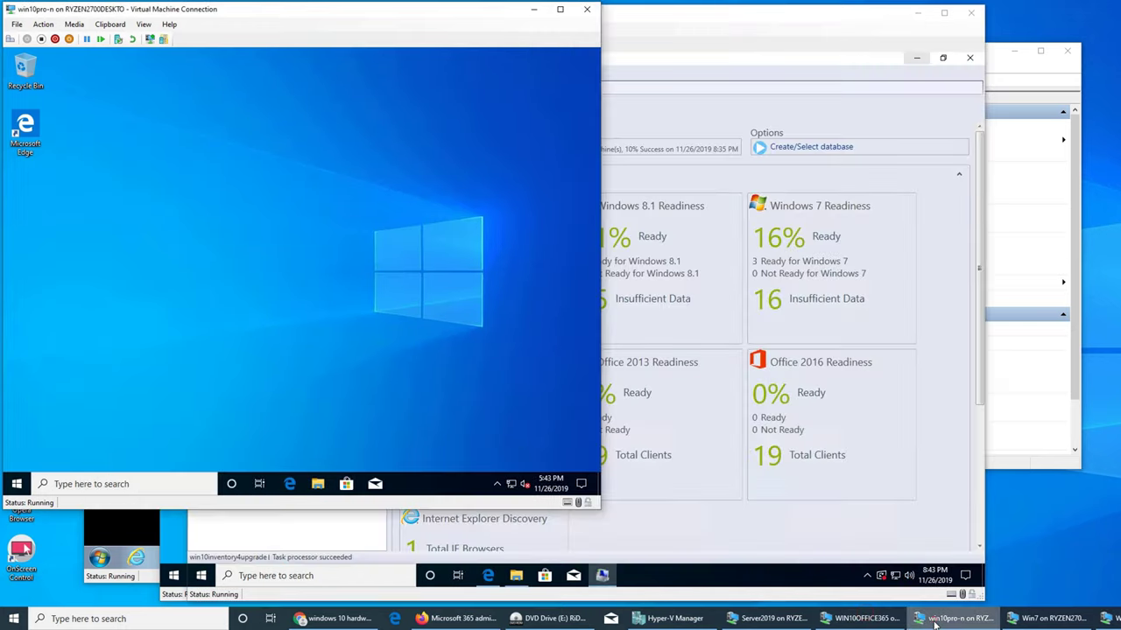
{"action": "left_click", "coordinate": [1046, 619]}
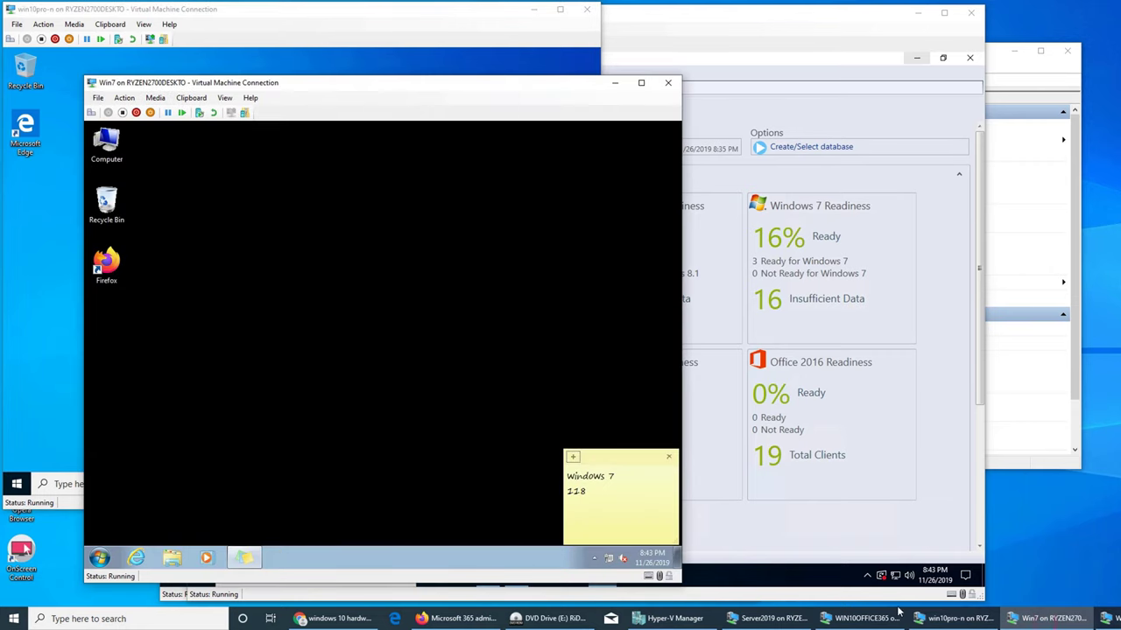
{"action": "left_click", "coordinate": [846, 623]}
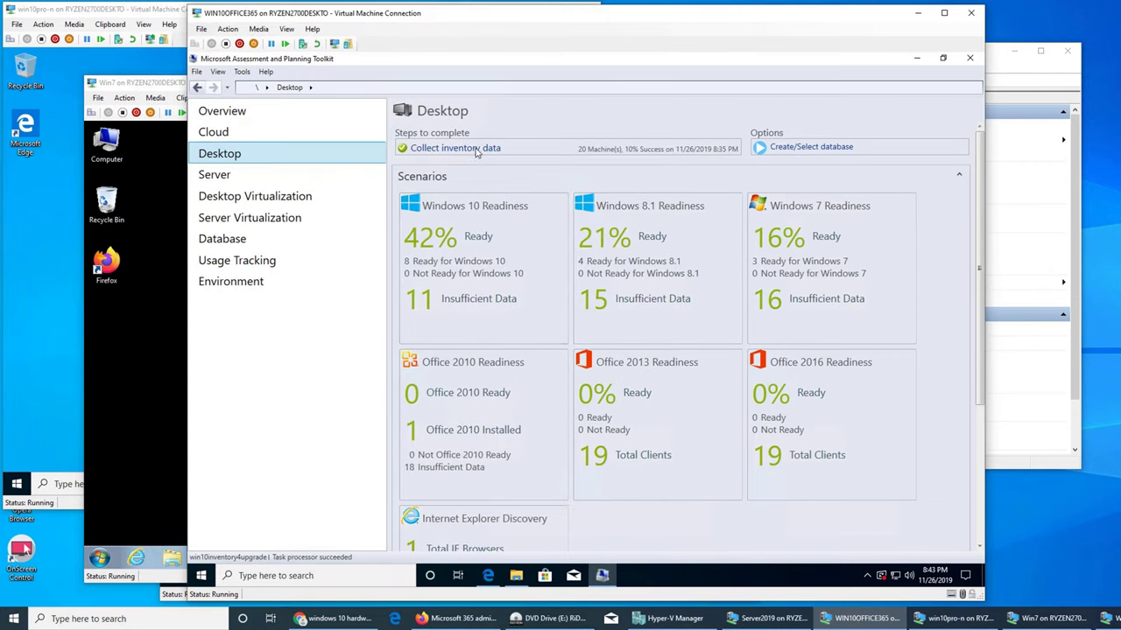
- Create inventory database 'imran' described as 'new and improved attempt to collect hardware readiness to windows 10 upgrade'
{"action": "left_click", "coordinate": [791, 149]}
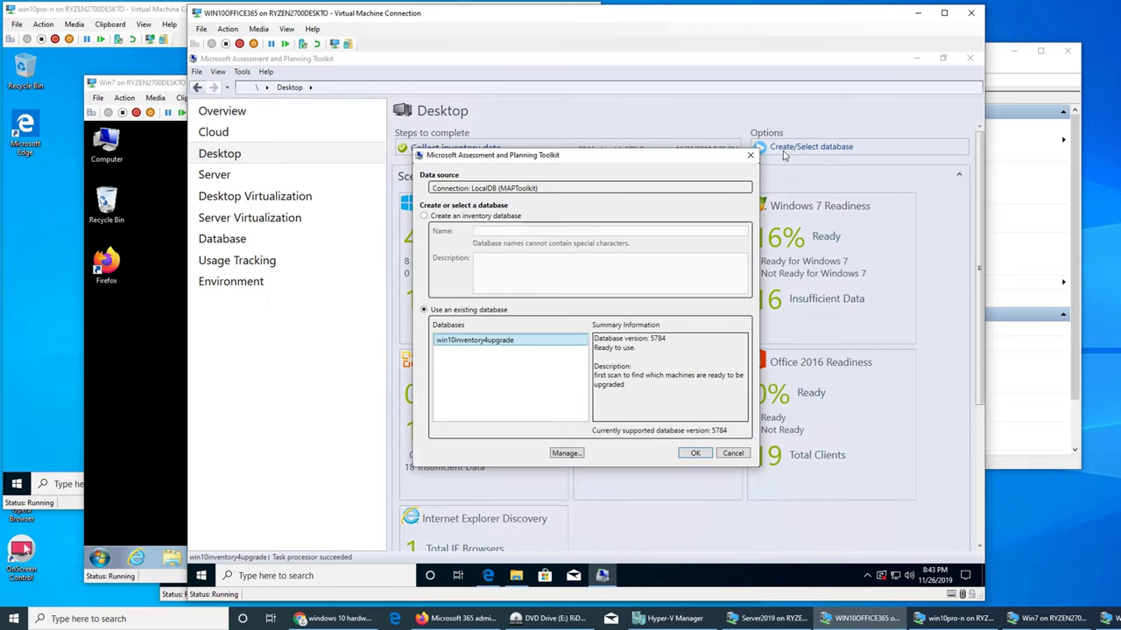
{"action": "left_click", "coordinate": [442, 219]}
{"action": "left_click", "coordinate": [497, 230]}
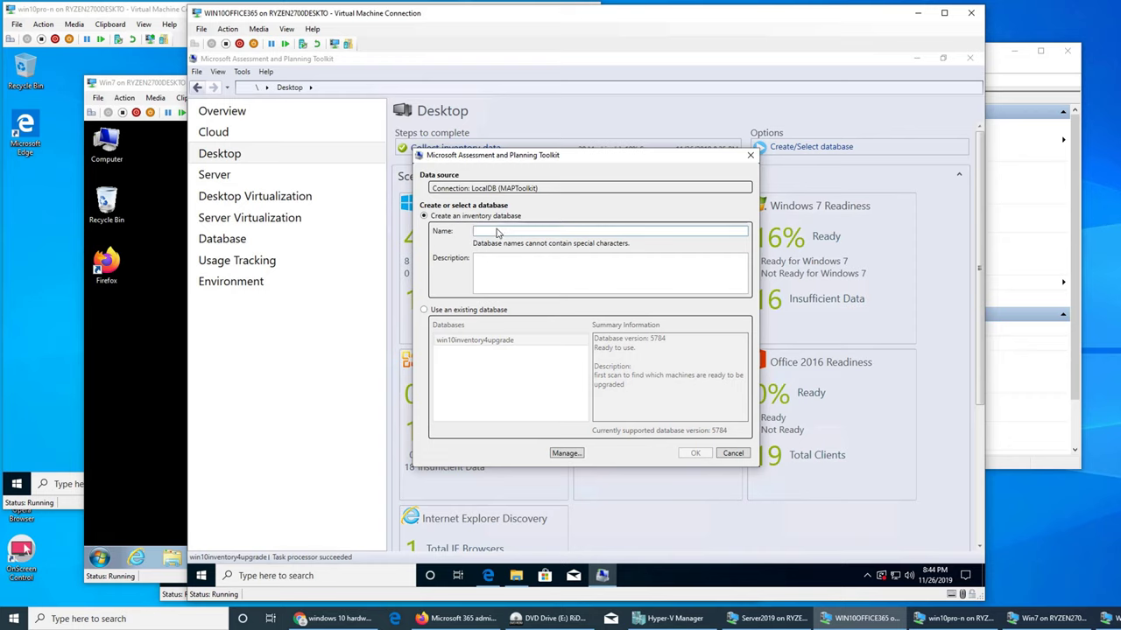
{"action": "type", "text": "imran"}
{"action": "key", "text": "Tab"}
{"action": "type", "text": "new"}
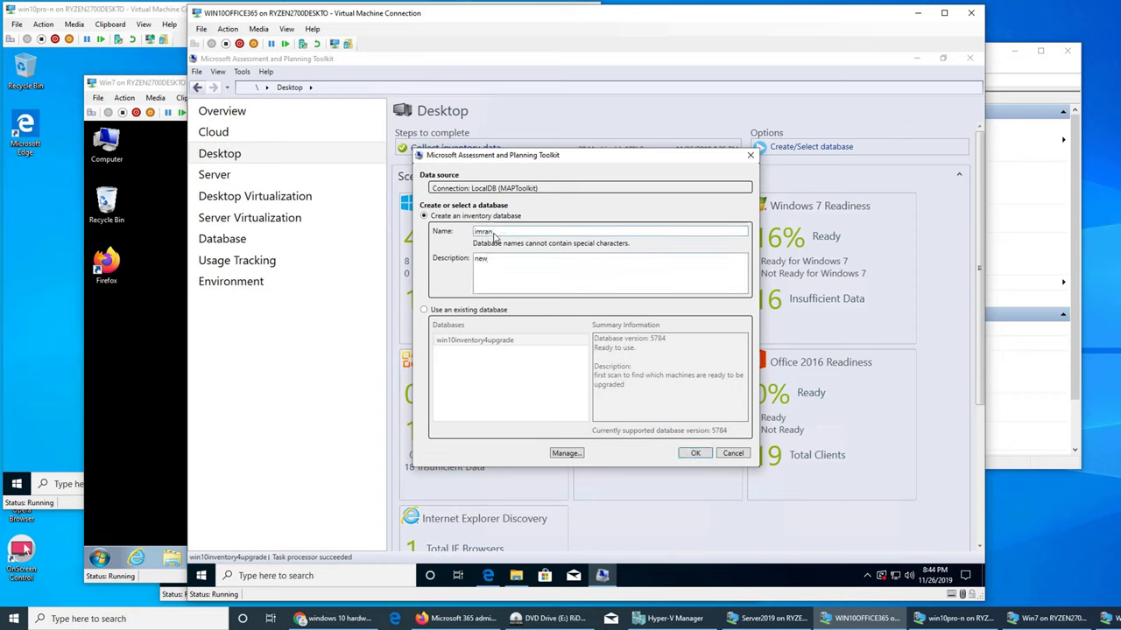
{"action": "type", "text": " and improved attempt to collect hardware readiness"}
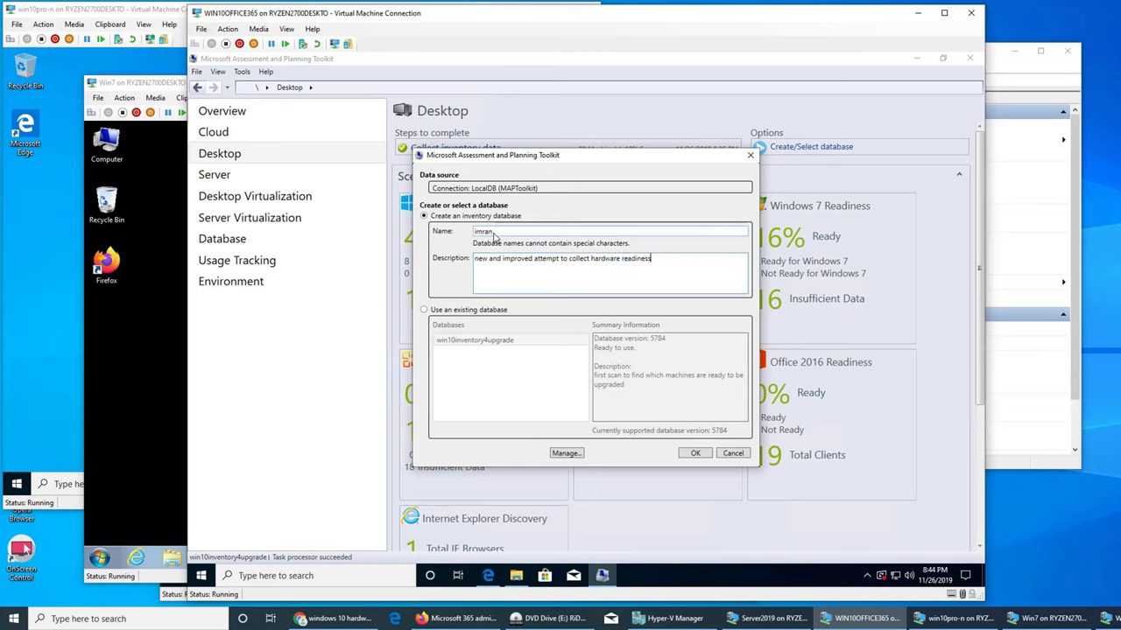
{"action": "type", "text": " to windows 10 upgrade"}
{"action": "left_click", "coordinate": [695, 452]}
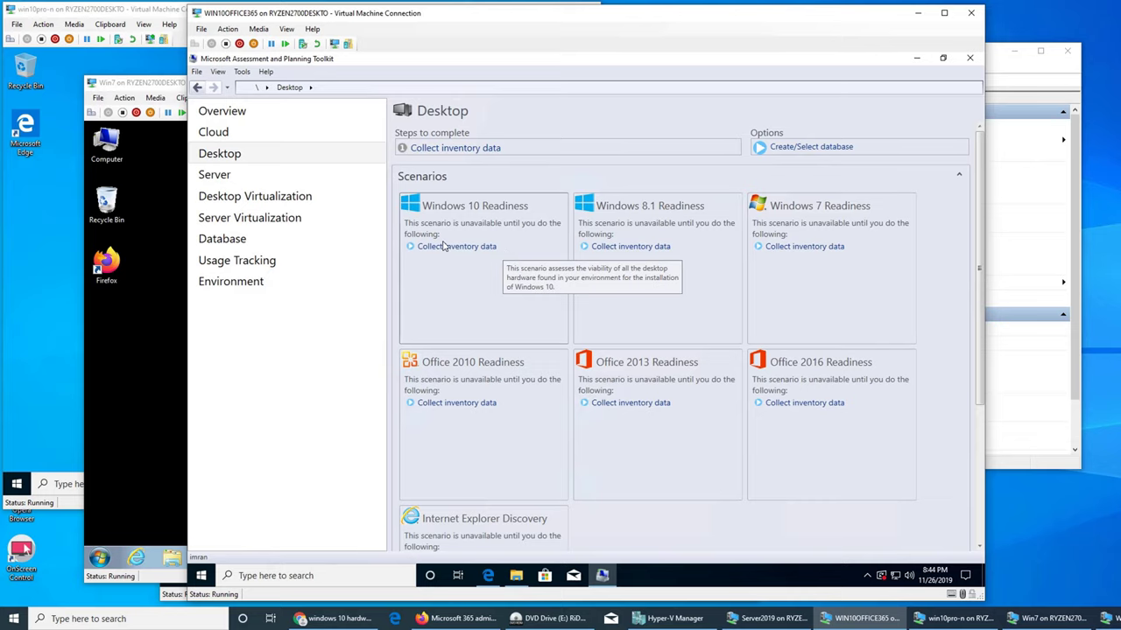
{"action": "left_click", "coordinate": [449, 155]}
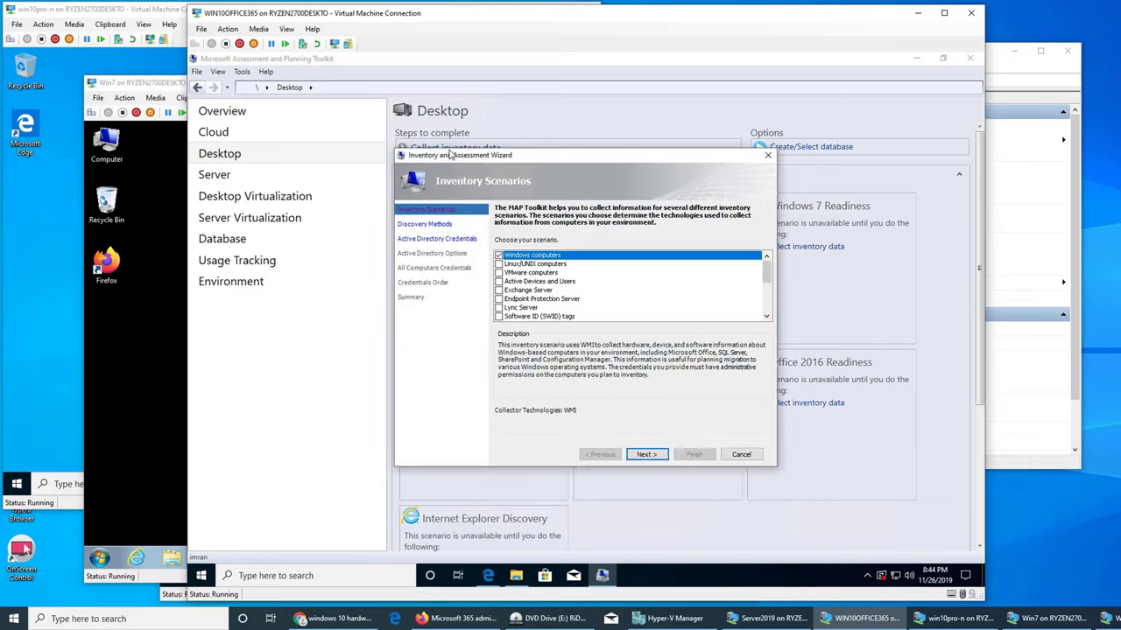
- Enter Active Directory credentials for the imran.local domain using the domain administrator account
{"action": "left_click", "coordinate": [647, 456]}
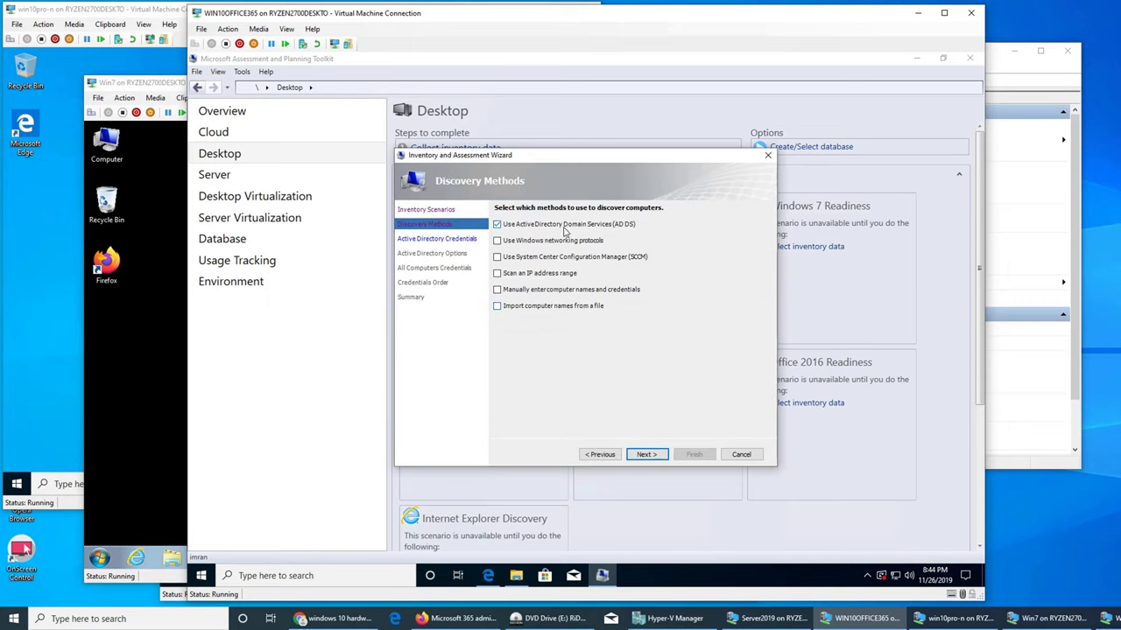
{"action": "left_click", "coordinate": [651, 456]}
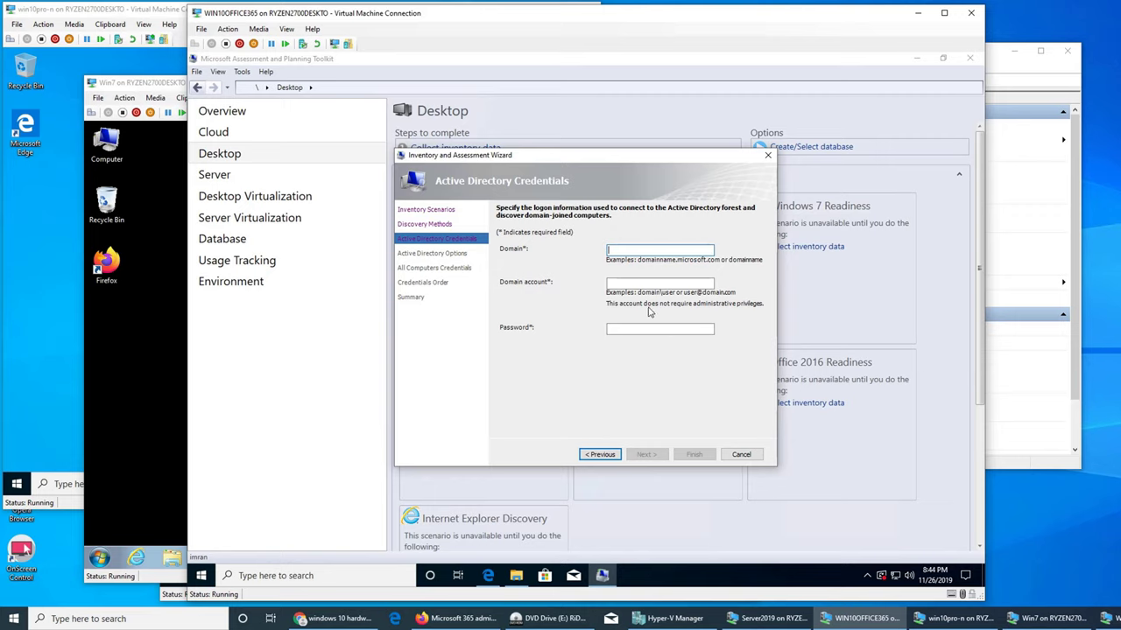
{"action": "type", "text": "imran.local"}
{"action": "key", "text": "Tab"}
{"action": "type", "text": "imra"}
{"action": "type", "text": "n\\administ"}
{"action": "type", "text": "p"}
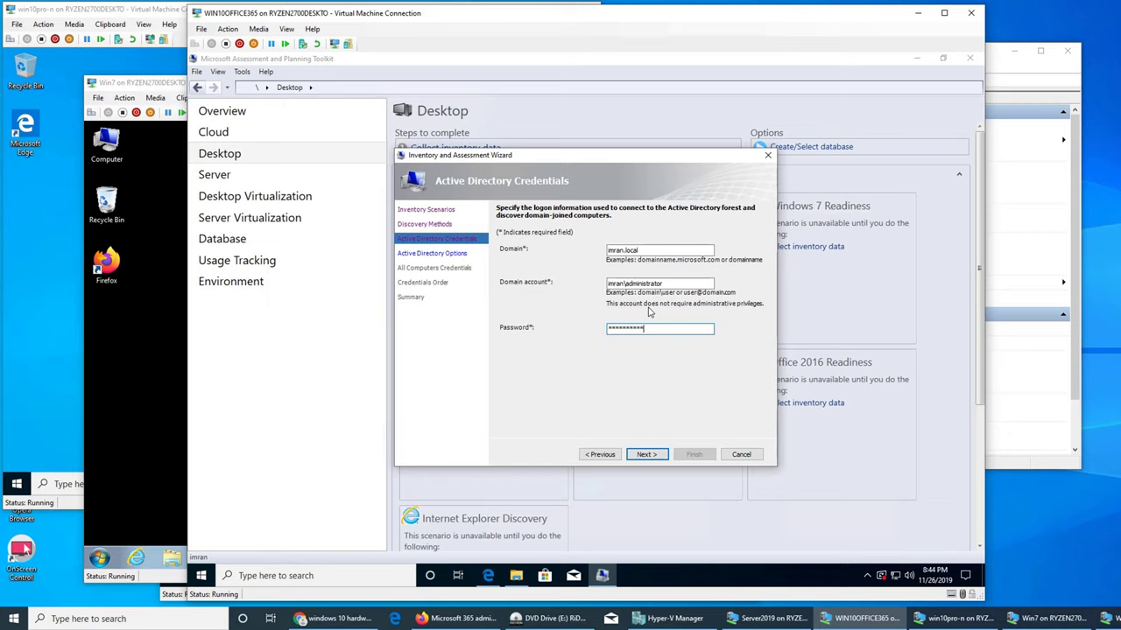
{"action": "left_click", "coordinate": [646, 454]}
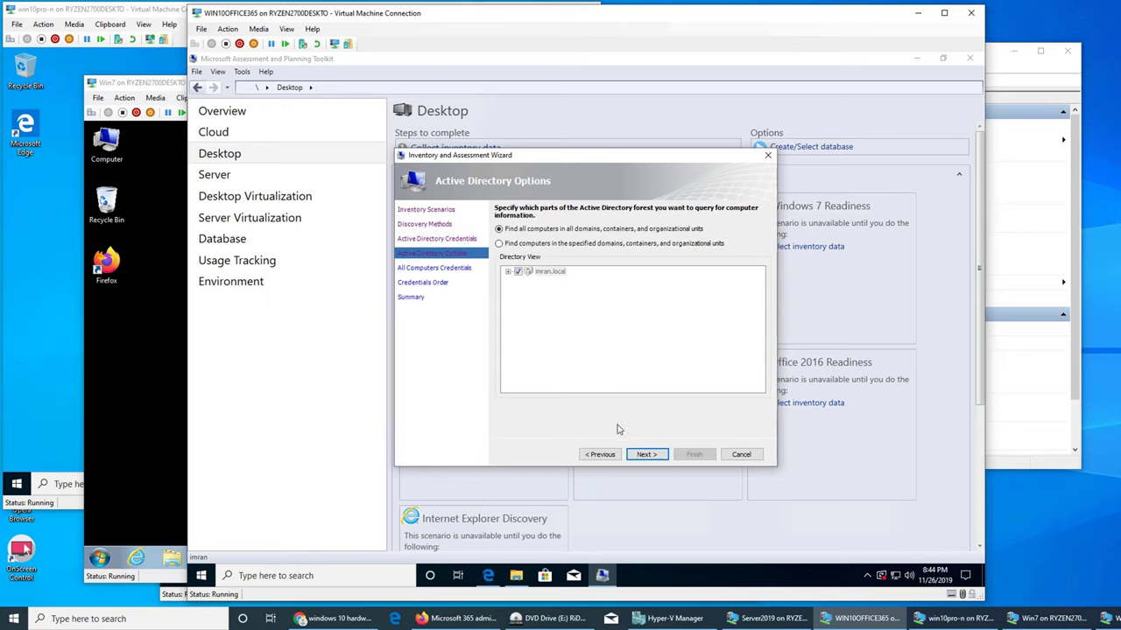
- Search all computers in all domains, accept the credential and summary pages, and start collection
{"action": "left_click", "coordinate": [553, 244]}
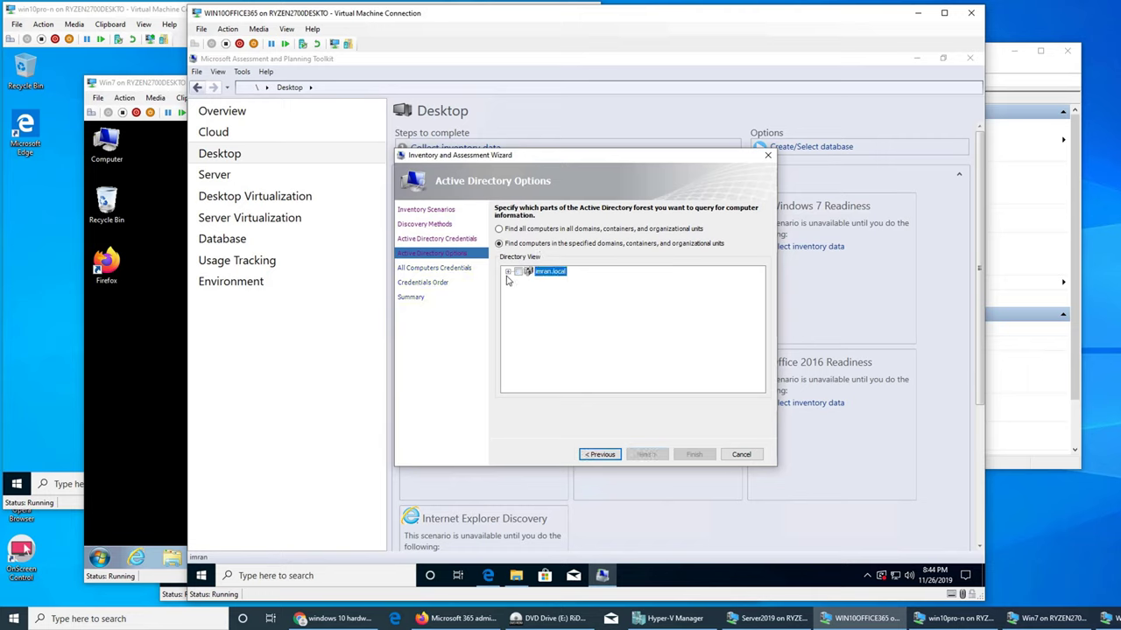
{"action": "left_click", "coordinate": [517, 230]}
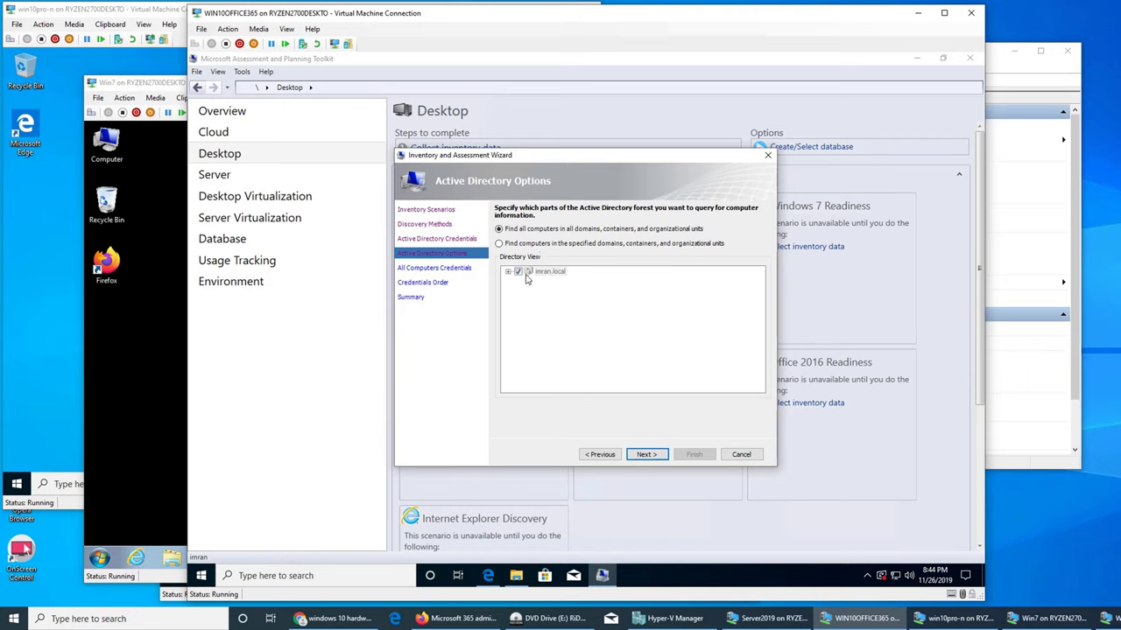
{"action": "left_click", "coordinate": [644, 455]}
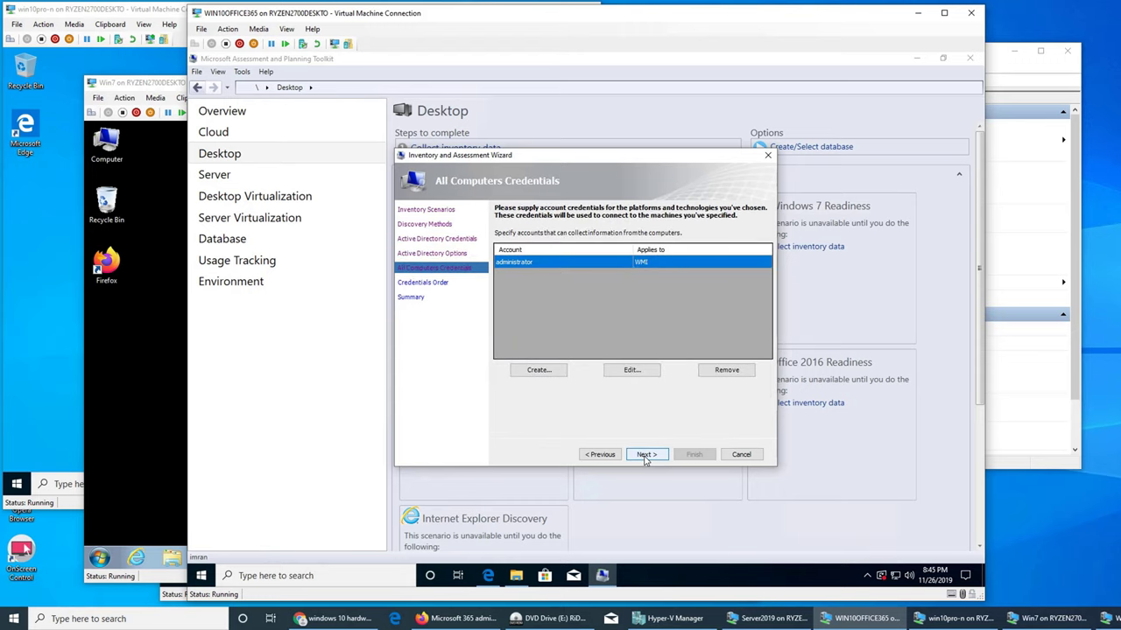
{"action": "left_click", "coordinate": [646, 456]}
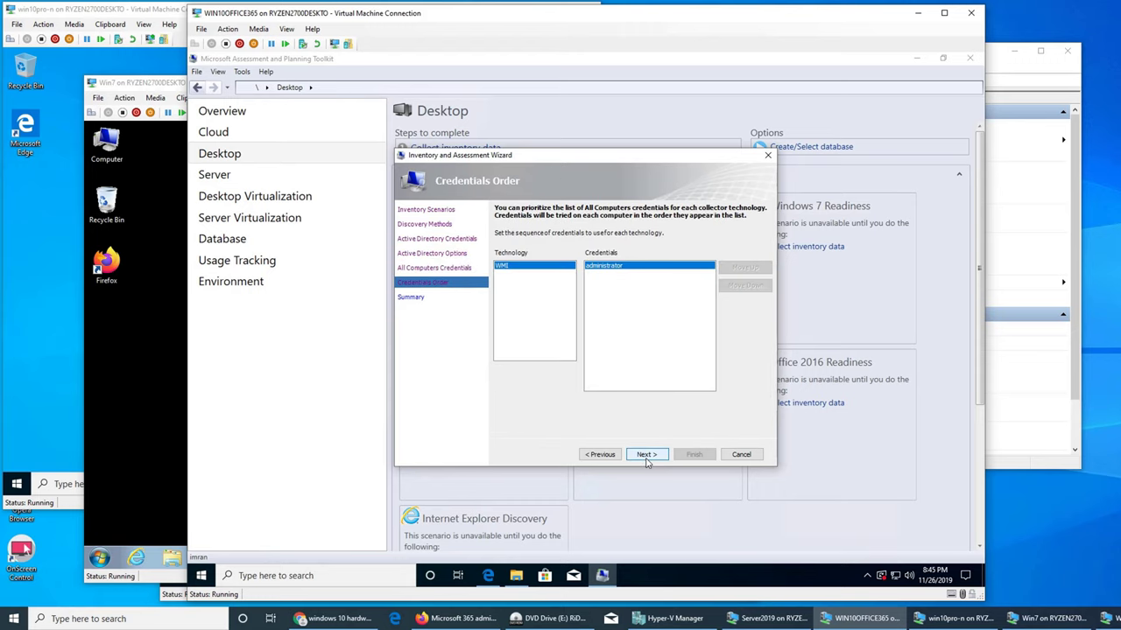
{"action": "left_click", "coordinate": [646, 457]}
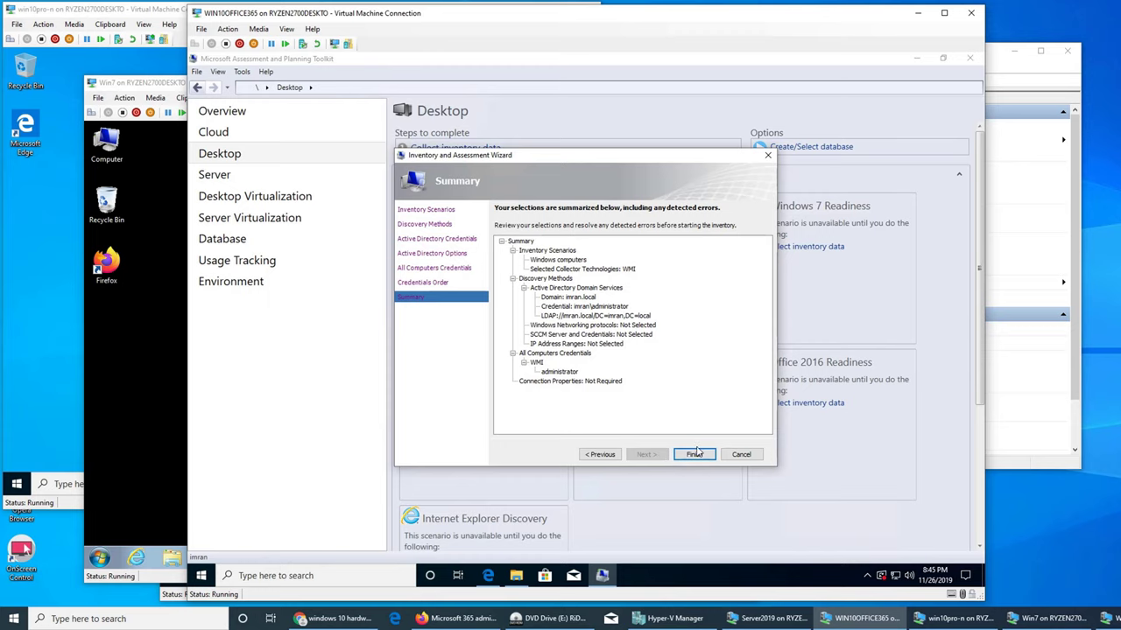
{"action": "left_click", "coordinate": [694, 454]}
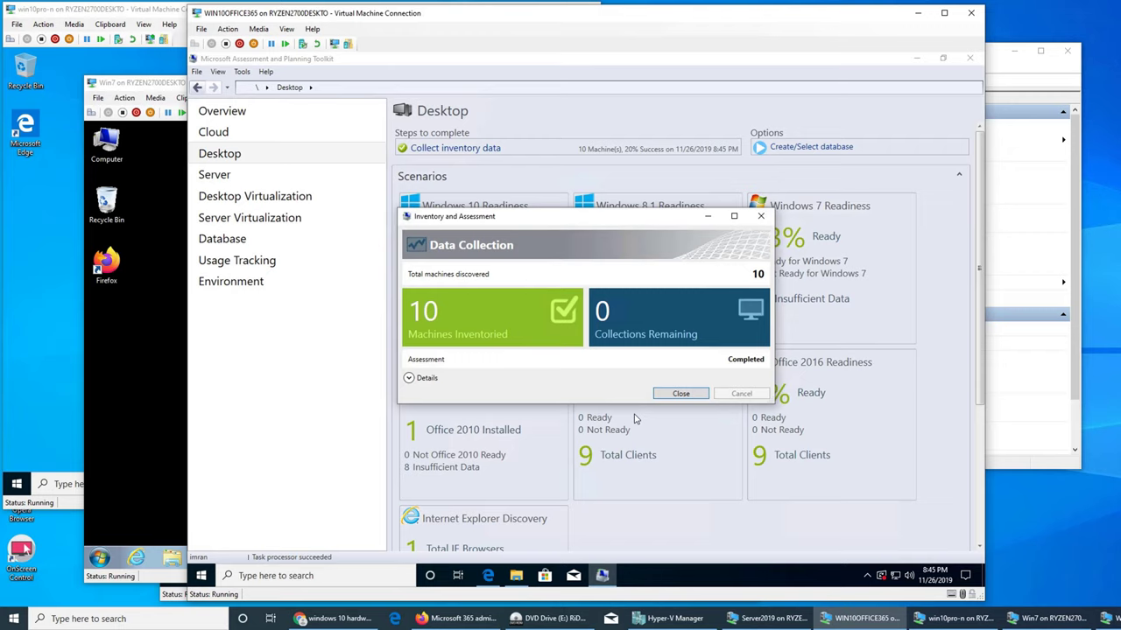
- Check the collection details, then view Windows 10 Readiness: 8 ready, 1 with insufficient data
{"action": "left_click", "coordinate": [408, 377]}
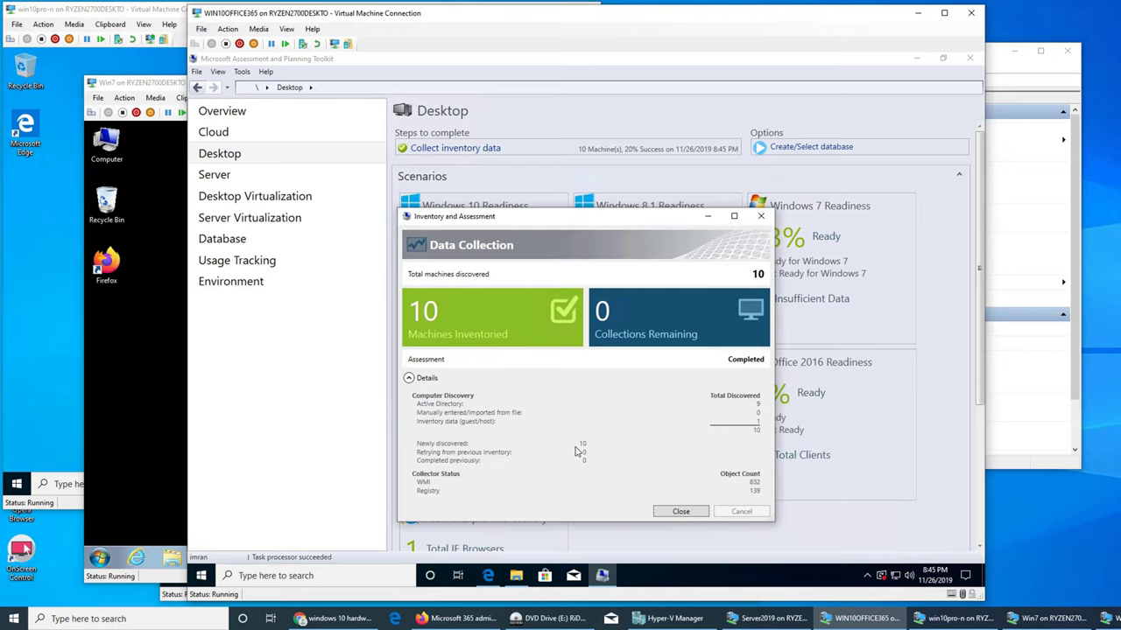
{"action": "left_click", "coordinate": [681, 513]}
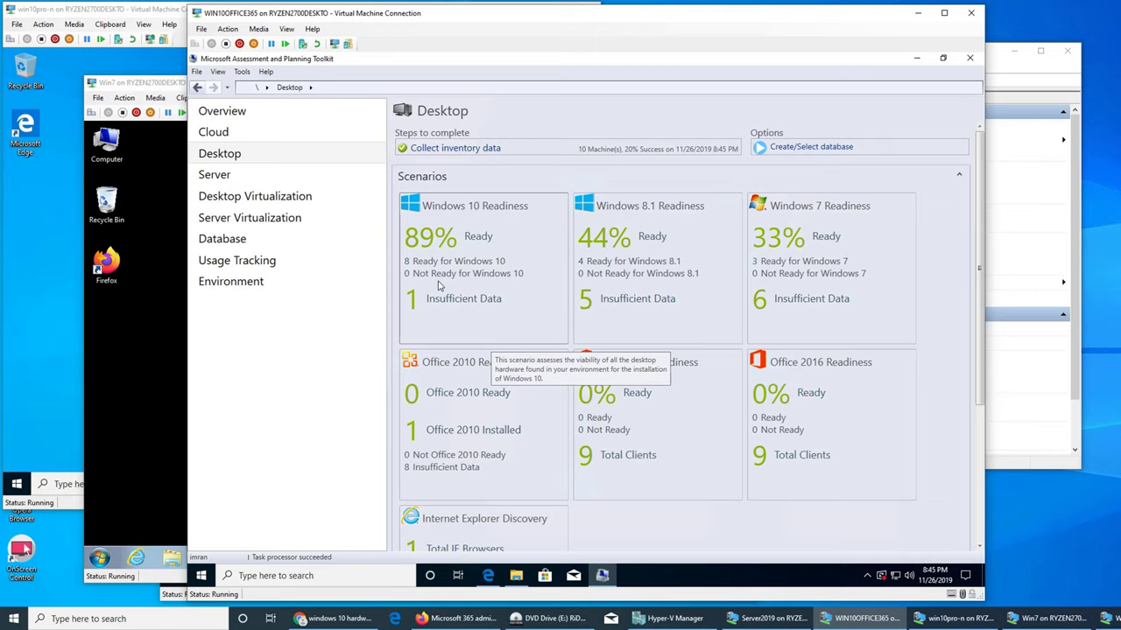
{"action": "left_click", "coordinate": [459, 232]}
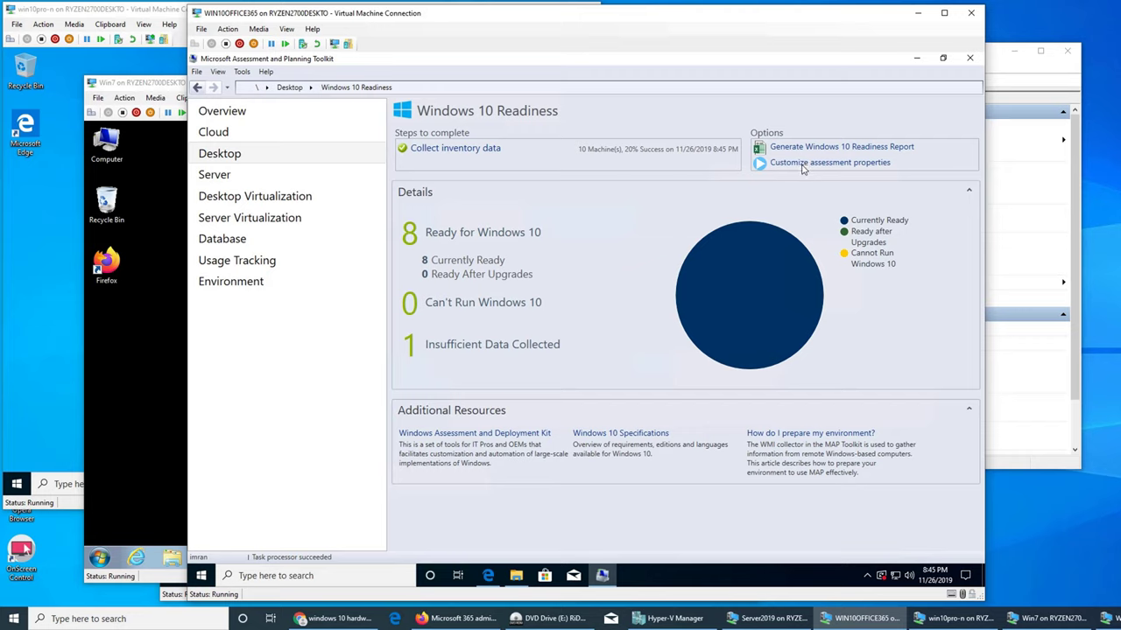
- Generate the Windows 10 Readiness report and select its Windows10Assessment Excel workbook in the reports folder
{"action": "left_click", "coordinate": [804, 147]}
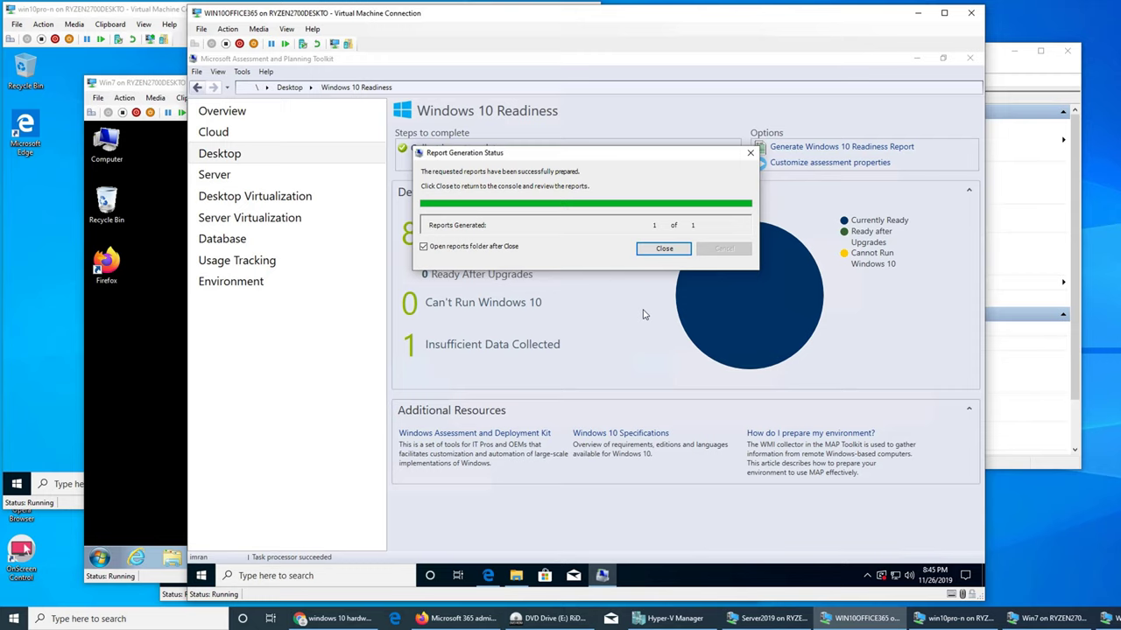
{"action": "left_click", "coordinate": [663, 249]}
{"action": "left_click", "coordinate": [444, 232]}
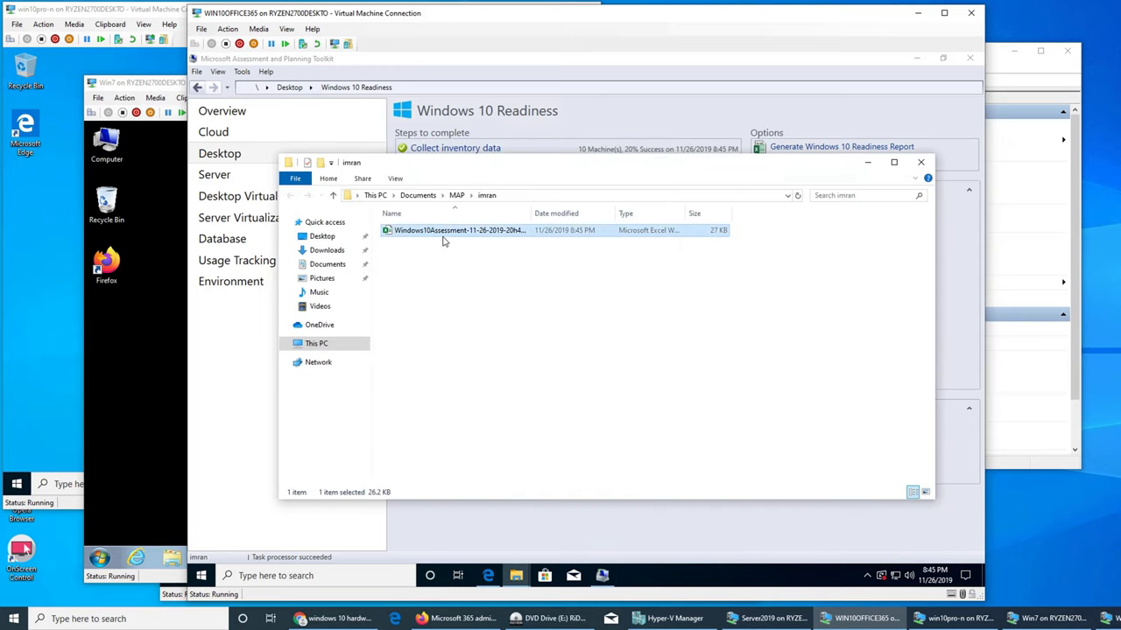
- Open the Windows10Assessment workbook and review its Summary, AssessmentValues and ClientAssessment sheets
{"action": "double_click", "coordinate": [443, 238]}
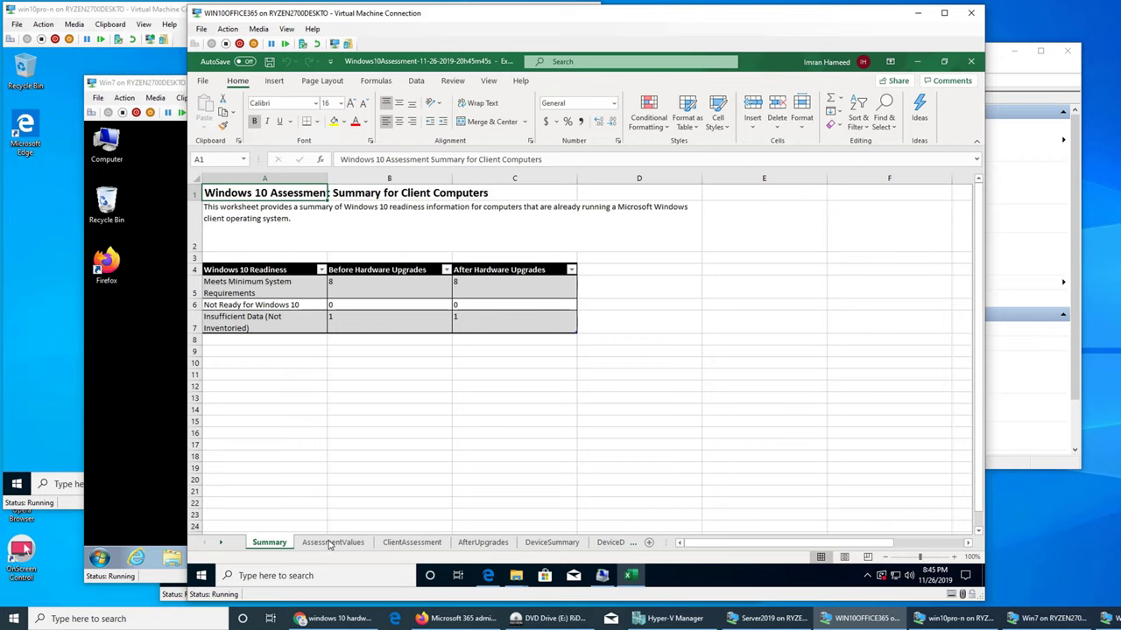
{"action": "key", "text": "ctrl+Page_Down"}
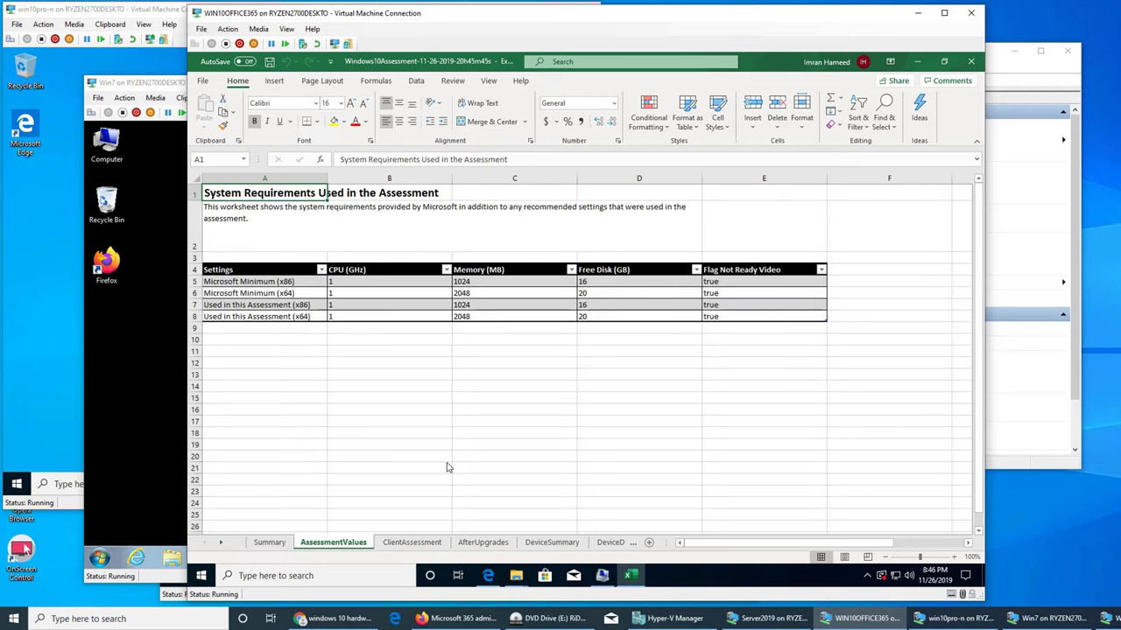
{"action": "left_click", "coordinate": [409, 543]}
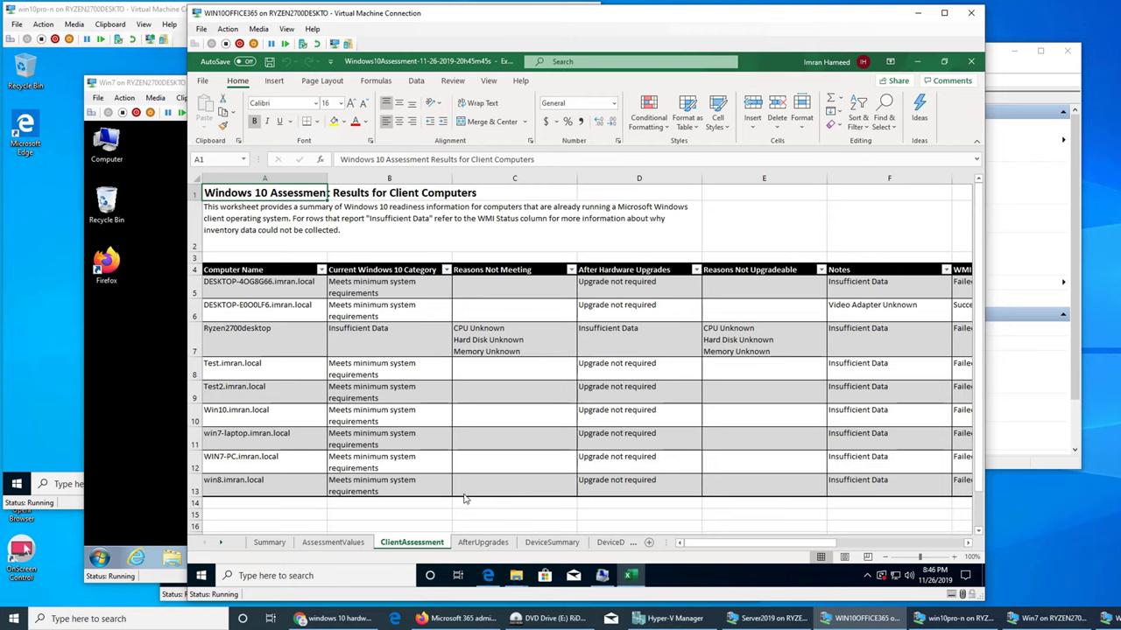
{"action": "left_click", "coordinate": [249, 465]}
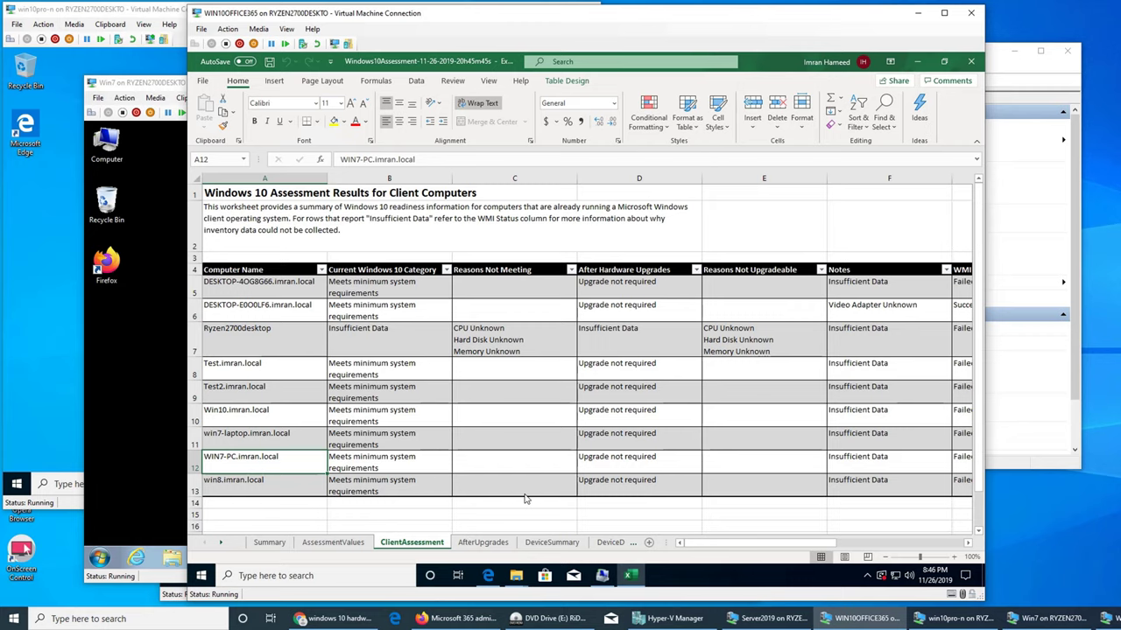
{"action": "left_click_drag", "start_coordinate": [797, 544], "coordinate": [929, 543]}
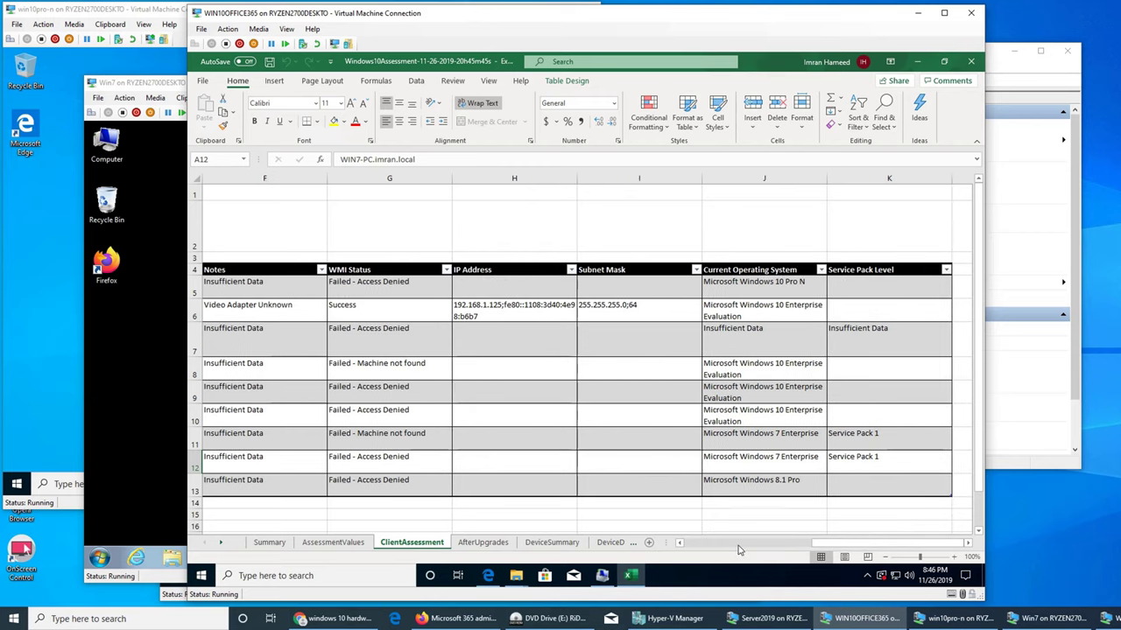
{"action": "left_click", "coordinate": [738, 549]}
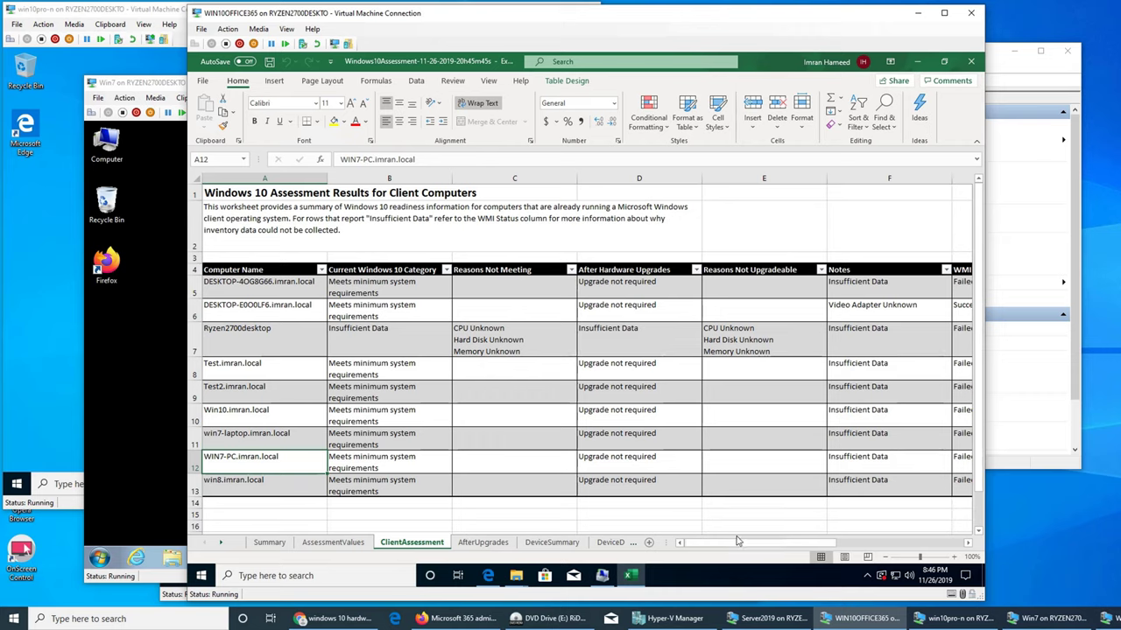
- Close Excel, minimize the reports folder, glance through the View menu, and minimize MAP Toolkit
{"action": "left_click", "coordinate": [917, 61]}
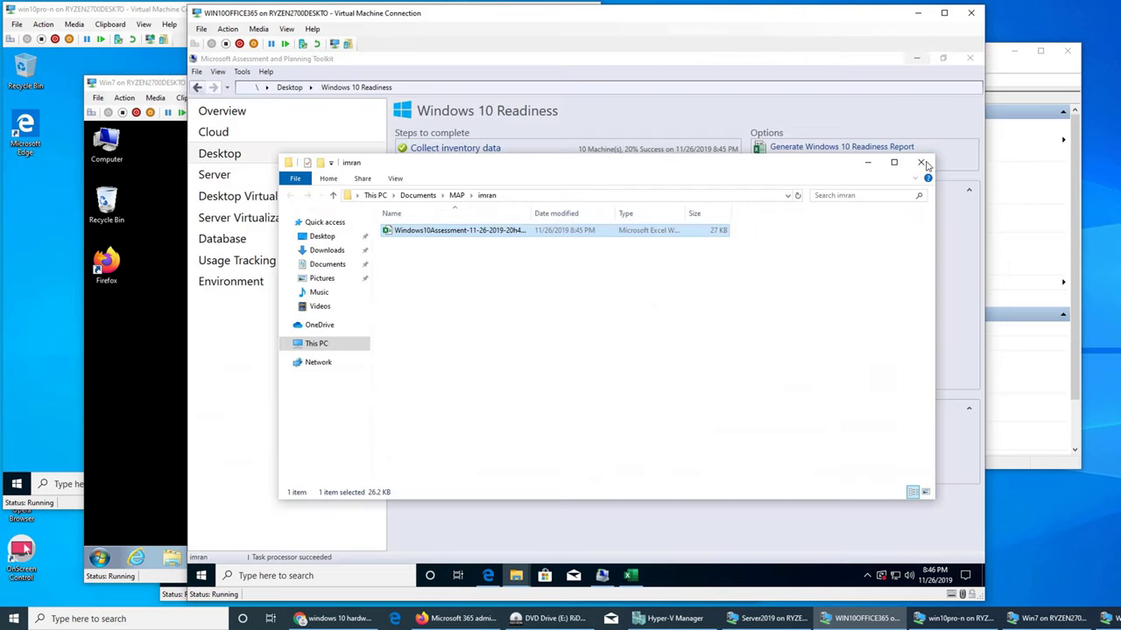
{"action": "left_click", "coordinate": [867, 162]}
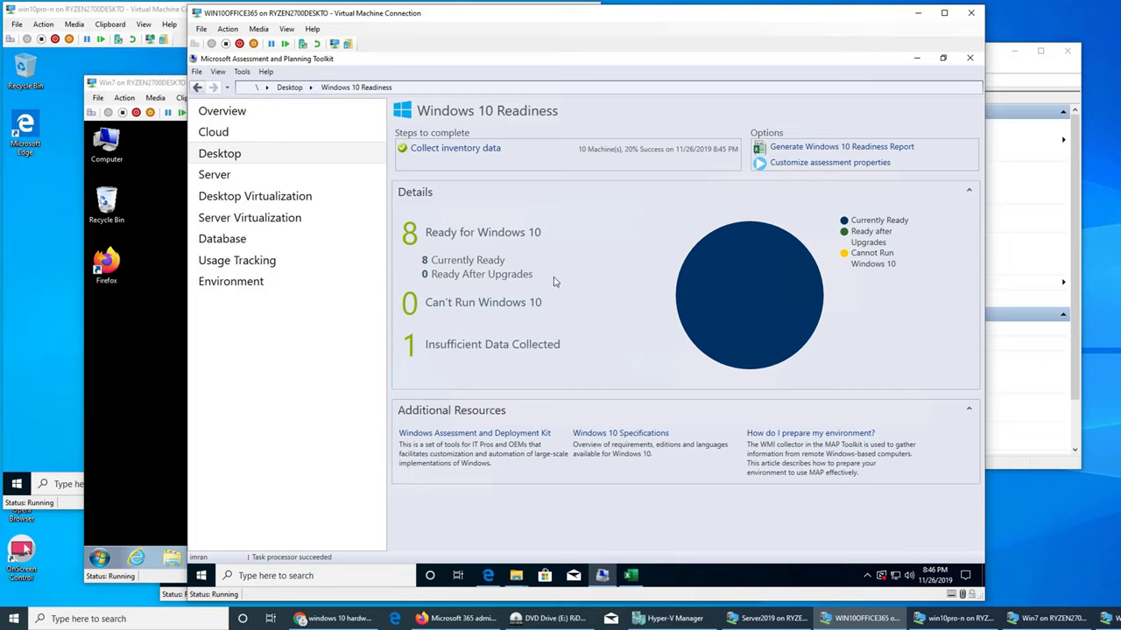
{"action": "left_click", "coordinate": [217, 71]}
{"action": "mouse_move", "coordinate": [241, 73]}
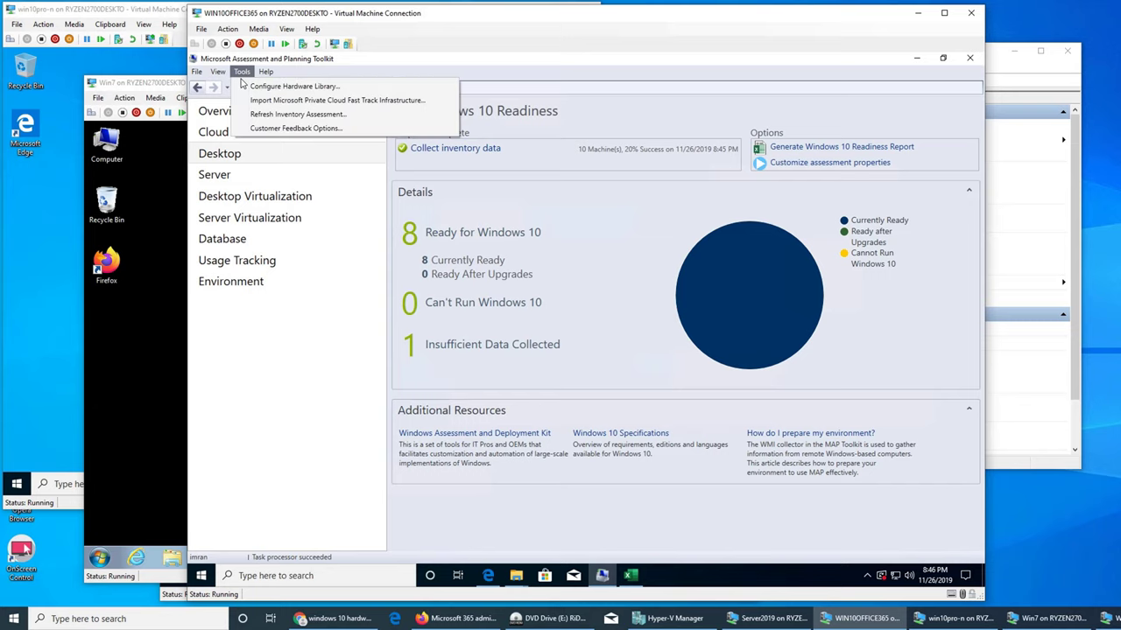
{"action": "left_click", "coordinate": [917, 64]}
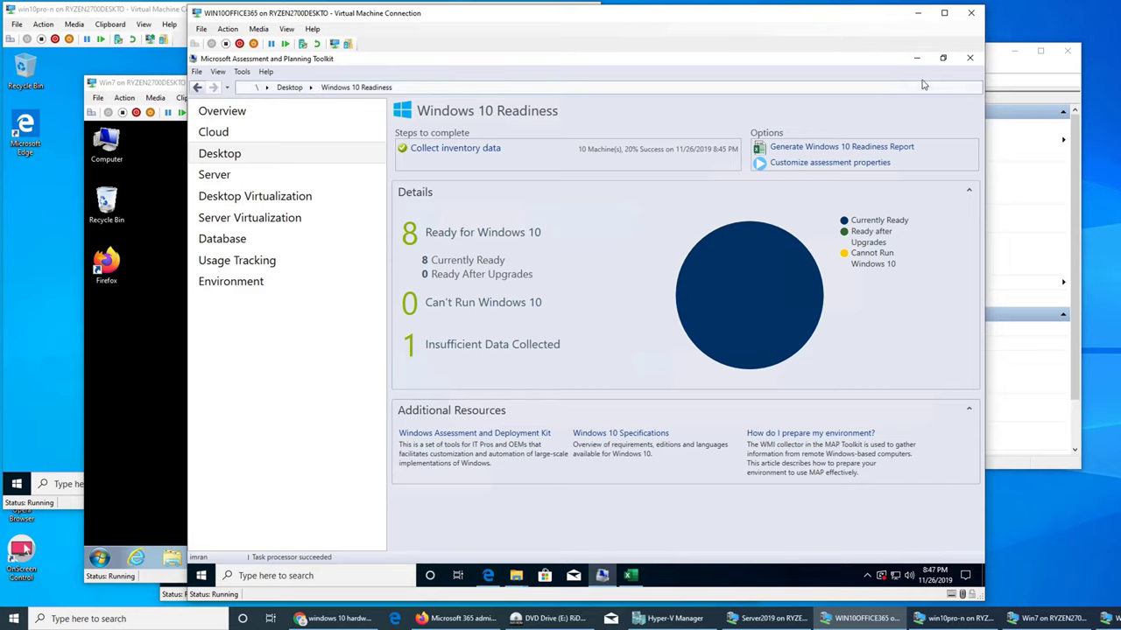
{"action": "left_click", "coordinate": [917, 60]}
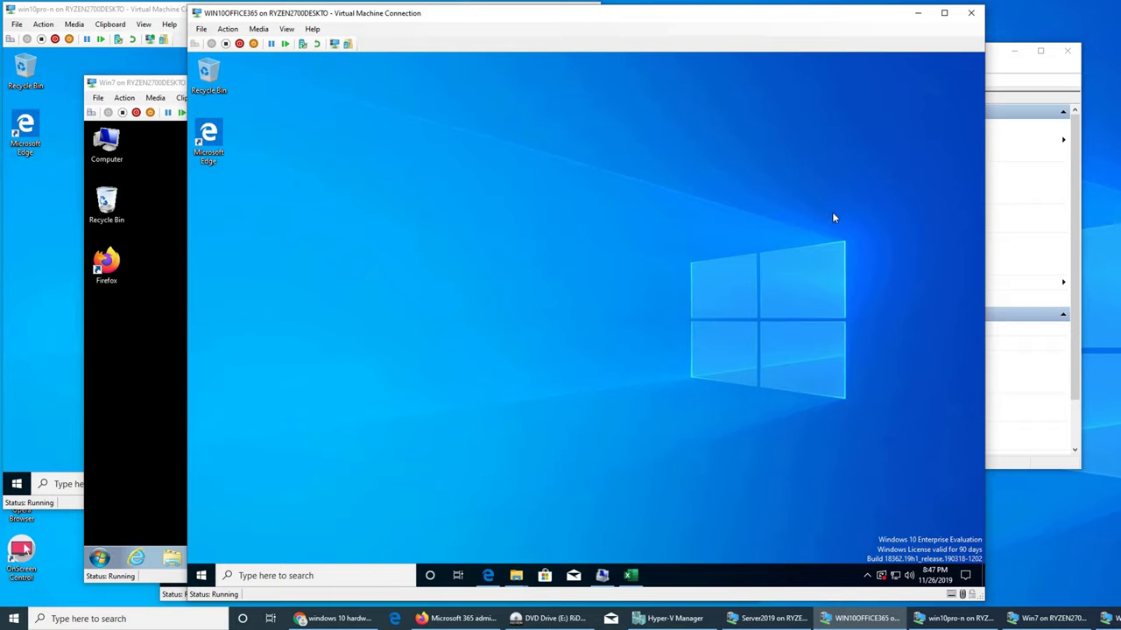